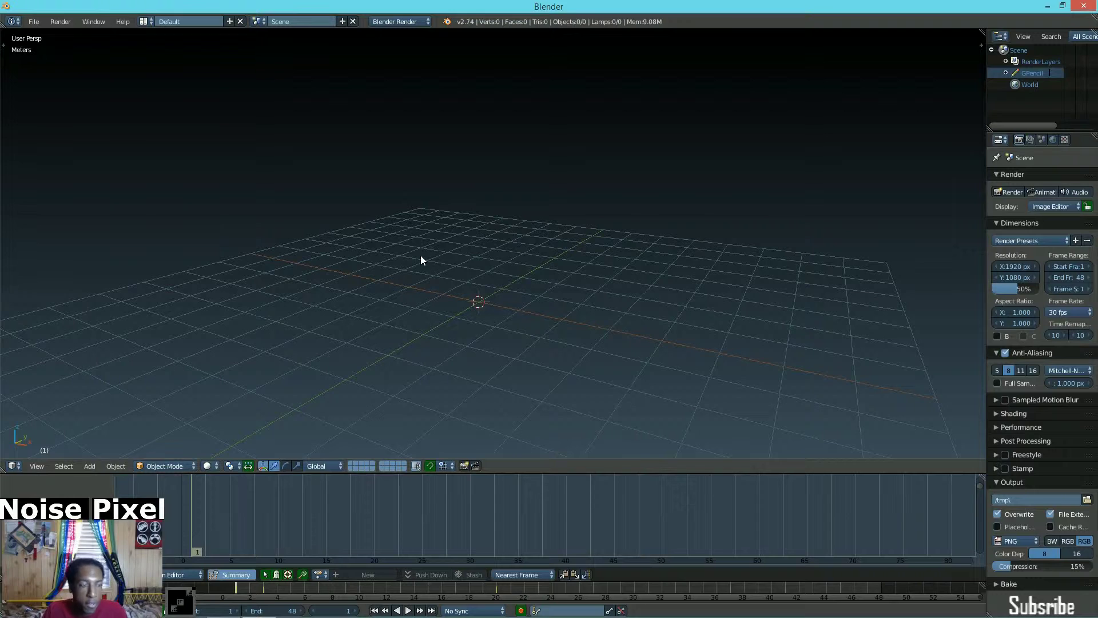
- Add a plane mesh at the centre of the scene
{"action": "key", "text": "t"}
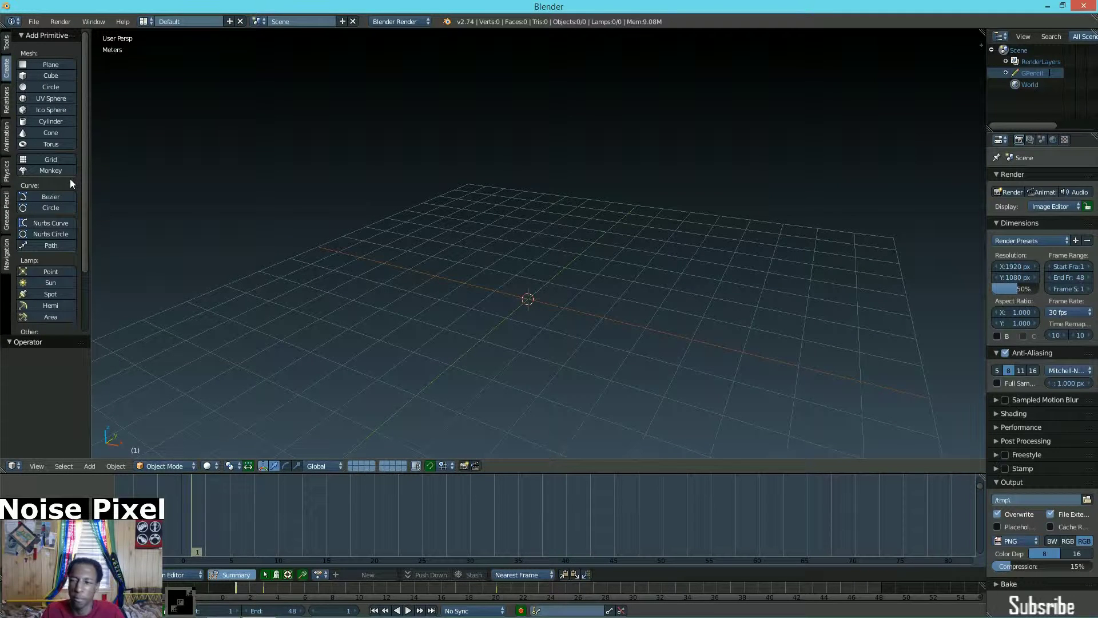
{"action": "left_click", "coordinate": [42, 67]}
{"action": "middle_click_drag", "start_coordinate": [379, 243], "coordinate": [403, 324]}
{"action": "key", "text": "t"}
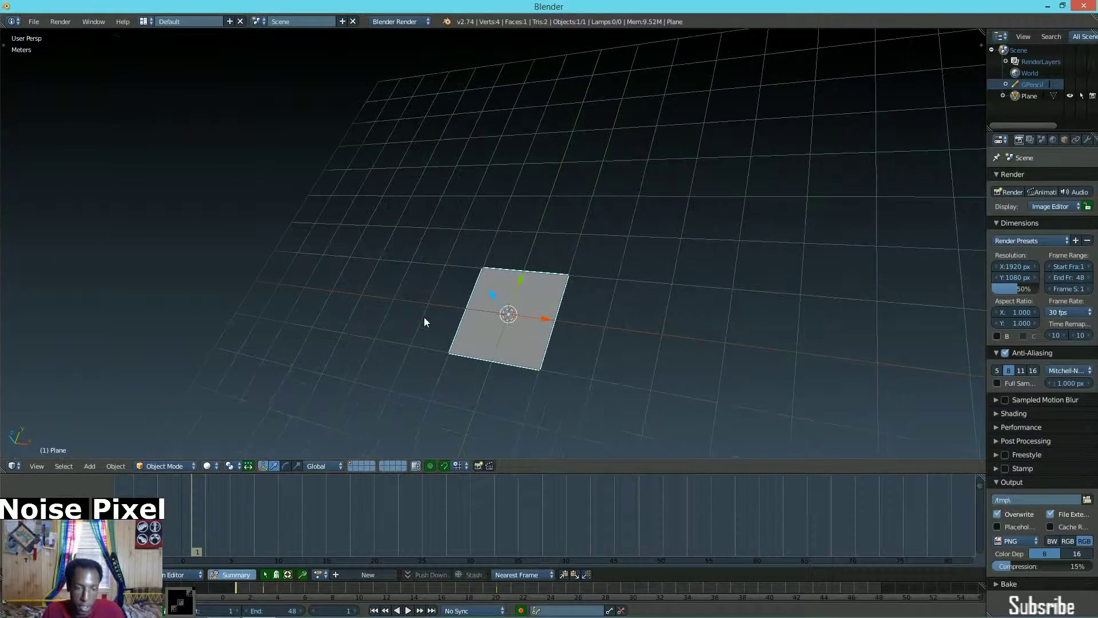
{"action": "middle_click_drag", "start_coordinate": [476, 351], "coordinate": [595, 328]}
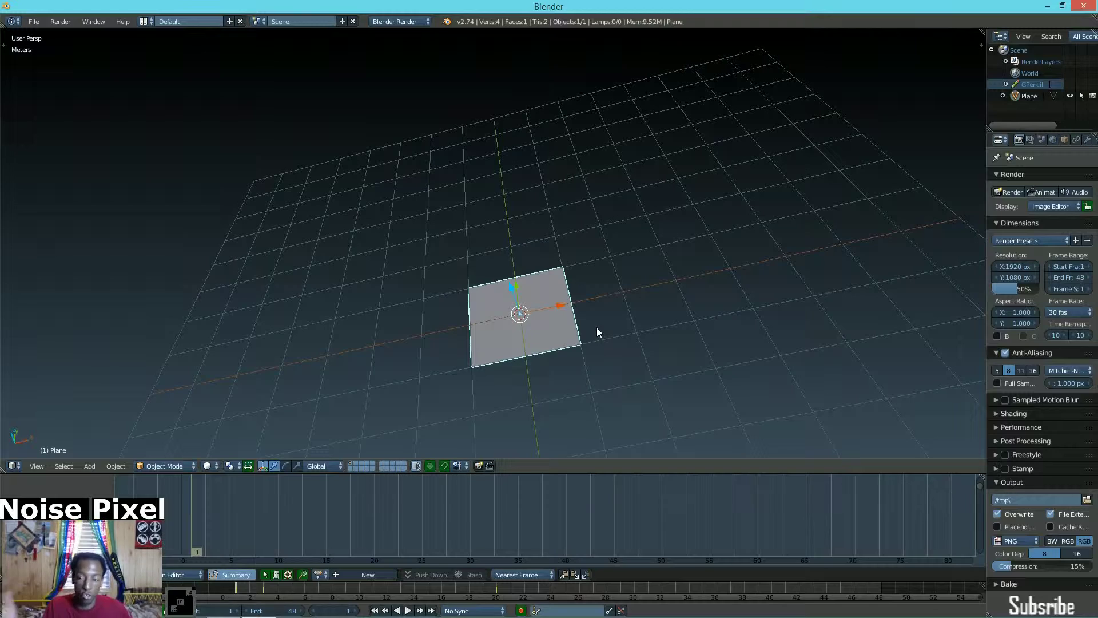
{"action": "middle_click_drag", "start_coordinate": [593, 336], "coordinate": [525, 247]}
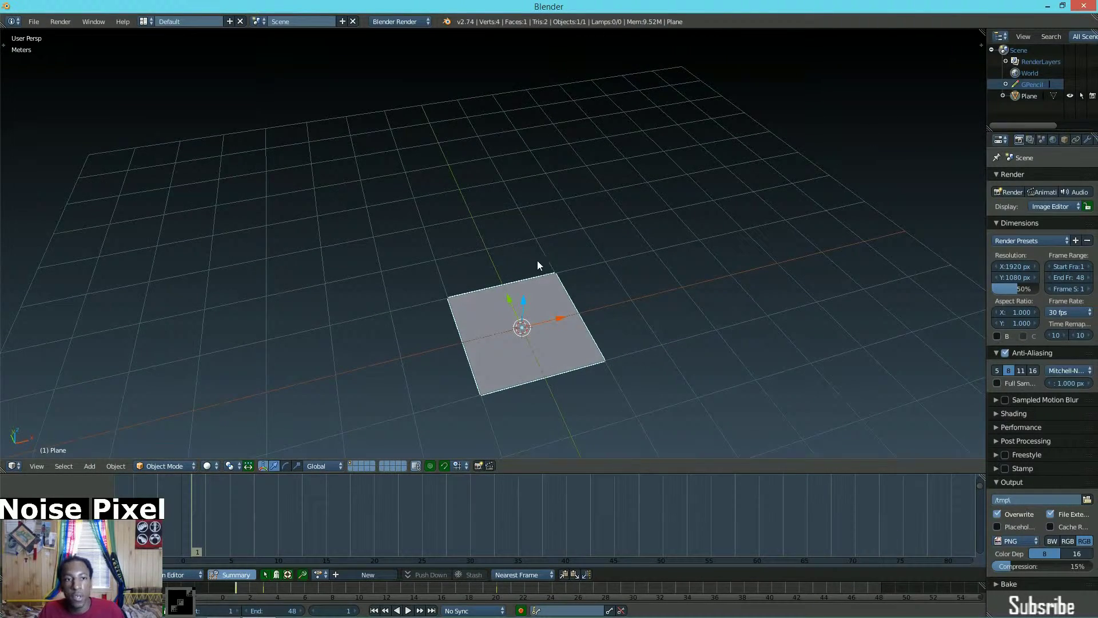
- Review the add-ons list in the user preferences and close the preferences window
{"action": "left_click", "coordinate": [34, 23]}
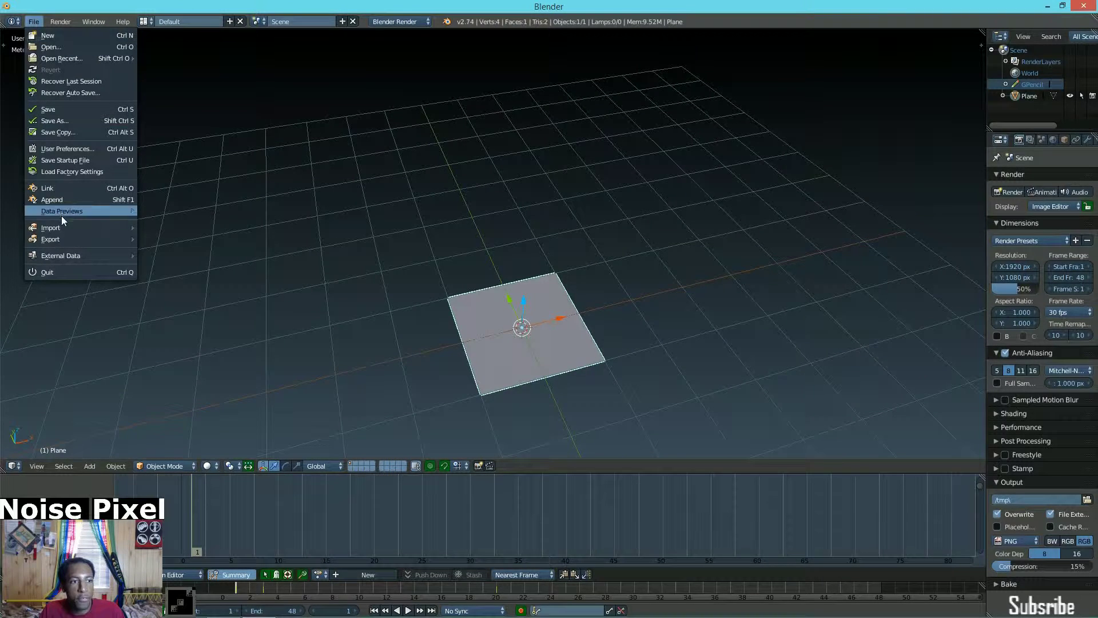
{"action": "left_click", "coordinate": [65, 149]}
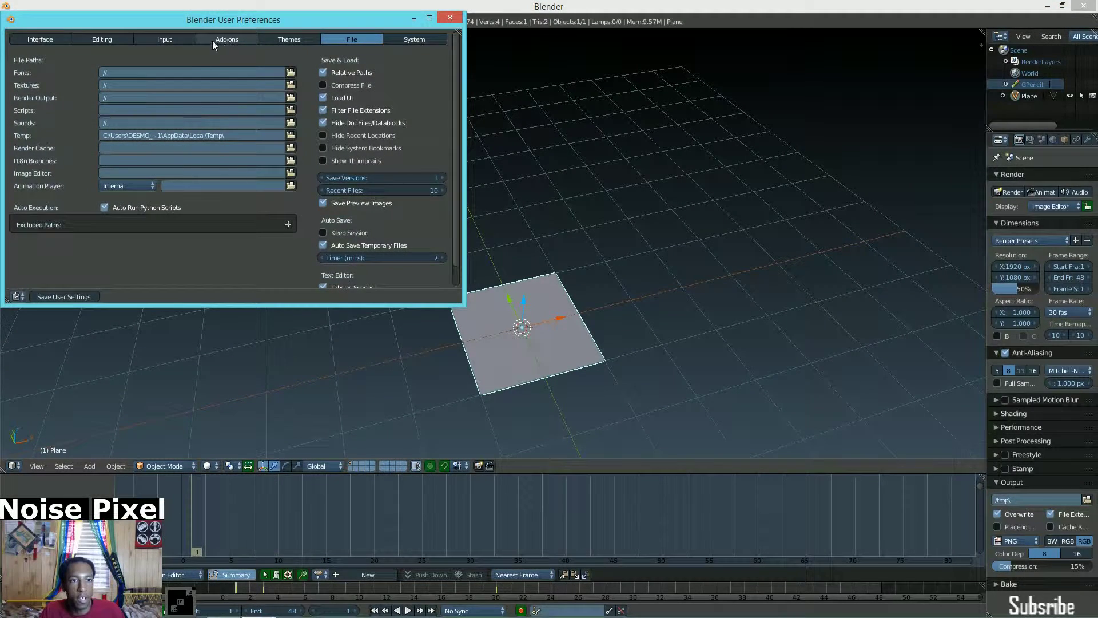
{"action": "left_click", "coordinate": [294, 41]}
{"action": "left_click", "coordinate": [248, 41]}
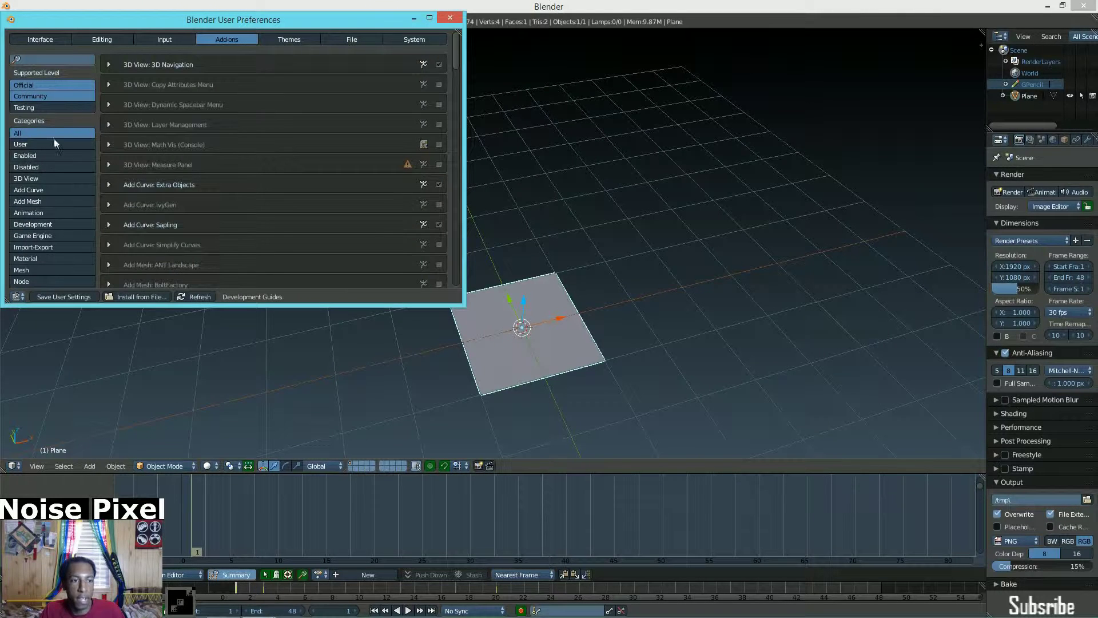
{"action": "left_click", "coordinate": [452, 17]}
- Put the plane into Edit Mode and switch to vertex selection
{"action": "scroll", "coordinate": [581, 269], "scroll_direction": "down", "scroll_amount": 2}
{"action": "scroll", "coordinate": [573, 280], "scroll_direction": "up", "scroll_amount": 4}
{"action": "key", "text": "a"}
{"action": "middle_click_drag", "start_coordinate": [582, 337], "coordinate": [510, 238], "text": "shift"}
{"action": "right_click", "coordinate": [486, 252]}
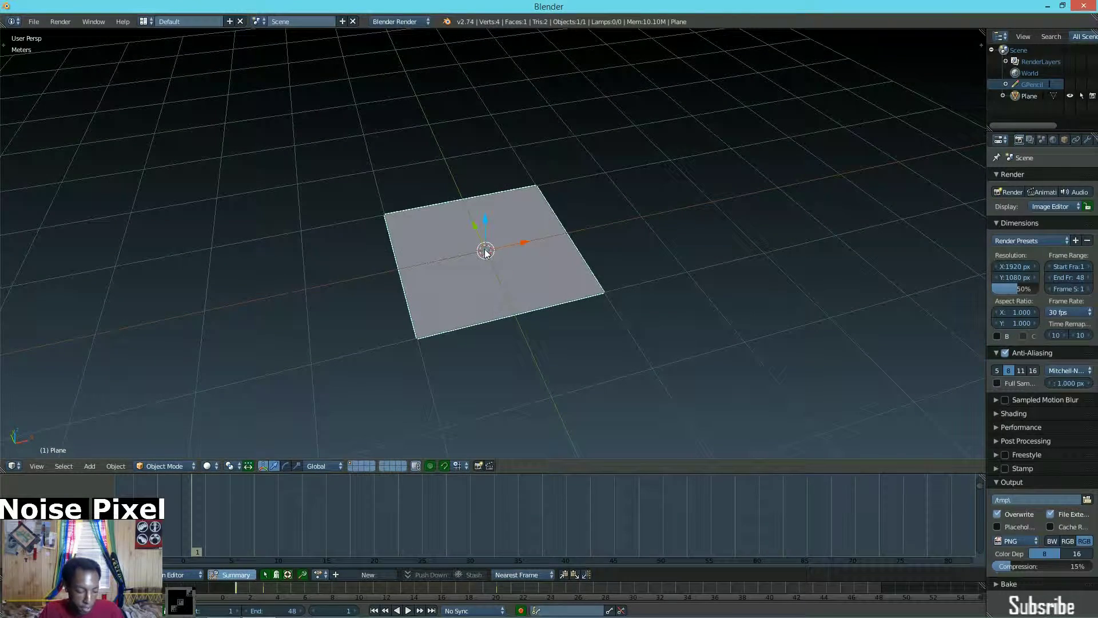
{"action": "key", "text": "Tab"}
{"action": "left_click", "coordinate": [568, 254]}
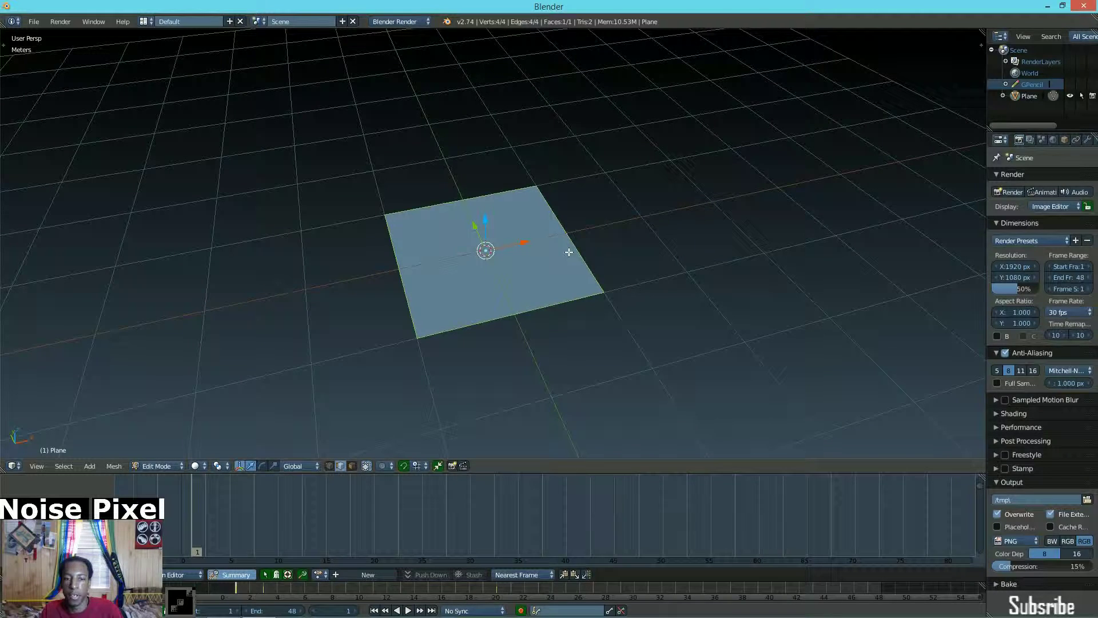
{"action": "middle_click_drag", "start_coordinate": [442, 251], "coordinate": [535, 325]}
{"action": "left_click", "coordinate": [330, 465]}
{"action": "middle_click_drag", "start_coordinate": [441, 405], "coordinate": [437, 324]}
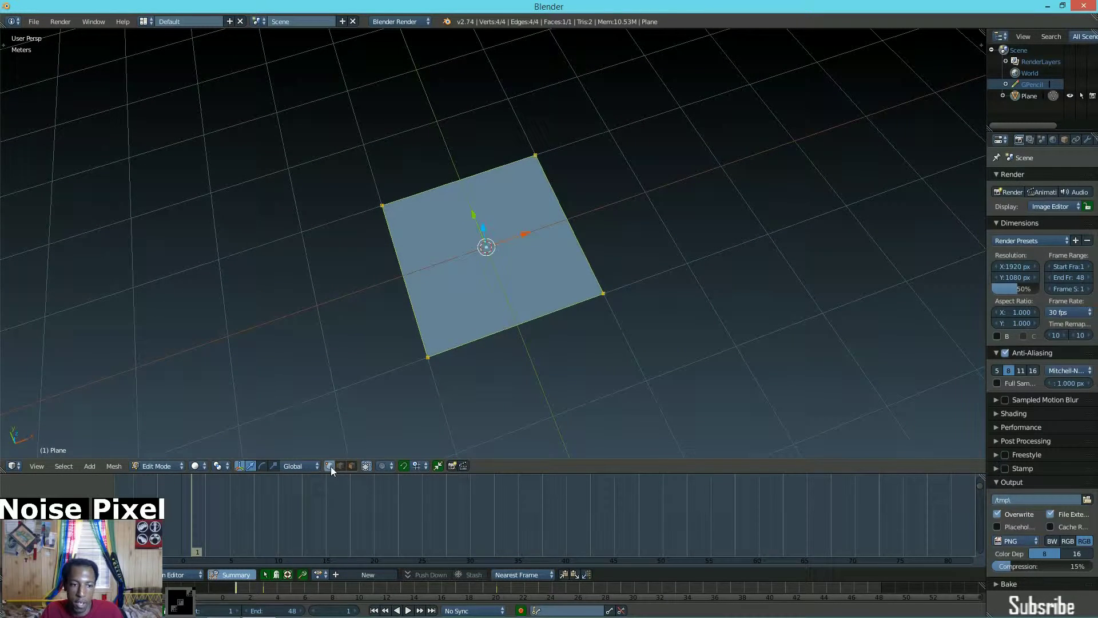
- Scale the whole plane mesh down along the global X axis to form a narrower rectangle
{"action": "scroll", "coordinate": [498, 322], "scroll_direction": "up", "scroll_amount": 2}
{"action": "scroll", "coordinate": [664, 246], "scroll_direction": "up", "scroll_amount": 1}
{"action": "middle_click_drag", "start_coordinate": [669, 249], "coordinate": [667, 261]}
{"action": "scroll", "coordinate": [666, 262], "scroll_direction": "down", "scroll_amount": 5}
{"action": "key", "text": "s"}
{"action": "key", "text": "x"}
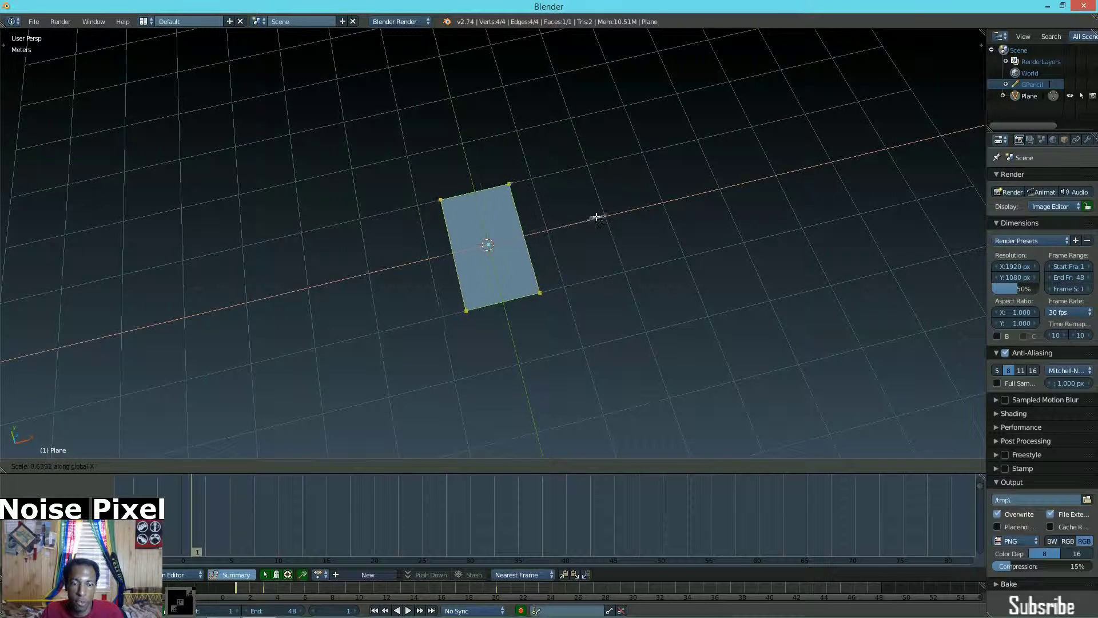
{"action": "left_click", "coordinate": [540, 219]}
- Scale the rectangle along the global X axis again, to about half its width, making a thin strip
{"action": "scroll", "coordinate": [541, 219], "scroll_direction": "down", "scroll_amount": 4}
{"action": "middle_click_drag", "start_coordinate": [541, 219], "coordinate": [414, 319]}
{"action": "middle_click_drag", "start_coordinate": [518, 294], "coordinate": [539, 285]}
{"action": "scroll", "coordinate": [549, 223], "scroll_direction": "up", "scroll_amount": 3}
{"action": "scroll", "coordinate": [540, 285], "scroll_direction": "up", "scroll_amount": 2}
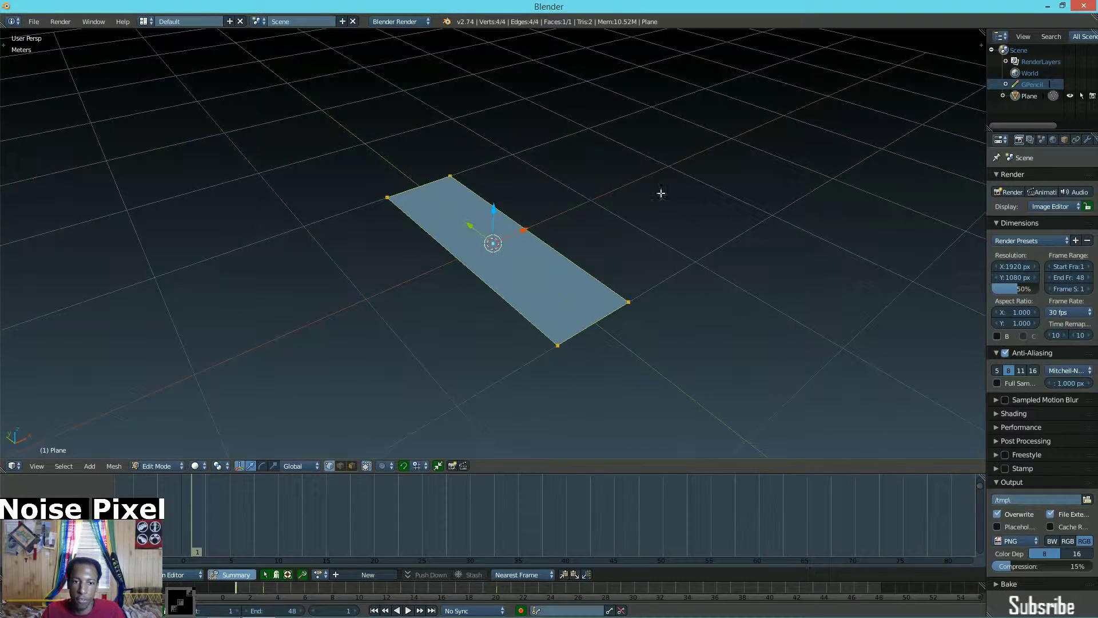
{"action": "key", "text": "s"}
{"action": "key", "text": "x"}
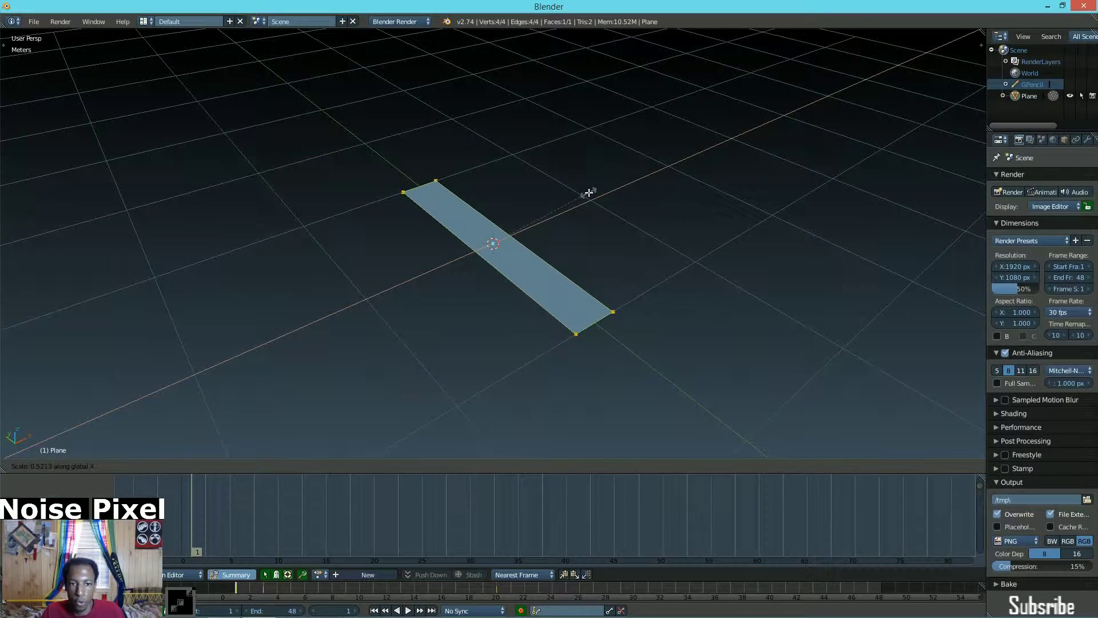
{"action": "left_click", "coordinate": [575, 198]}
- Shorten the strip along the global Y axis into a small rectangle slightly longer than it is wide
{"action": "middle_click_drag", "start_coordinate": [573, 244], "coordinate": [642, 300]}
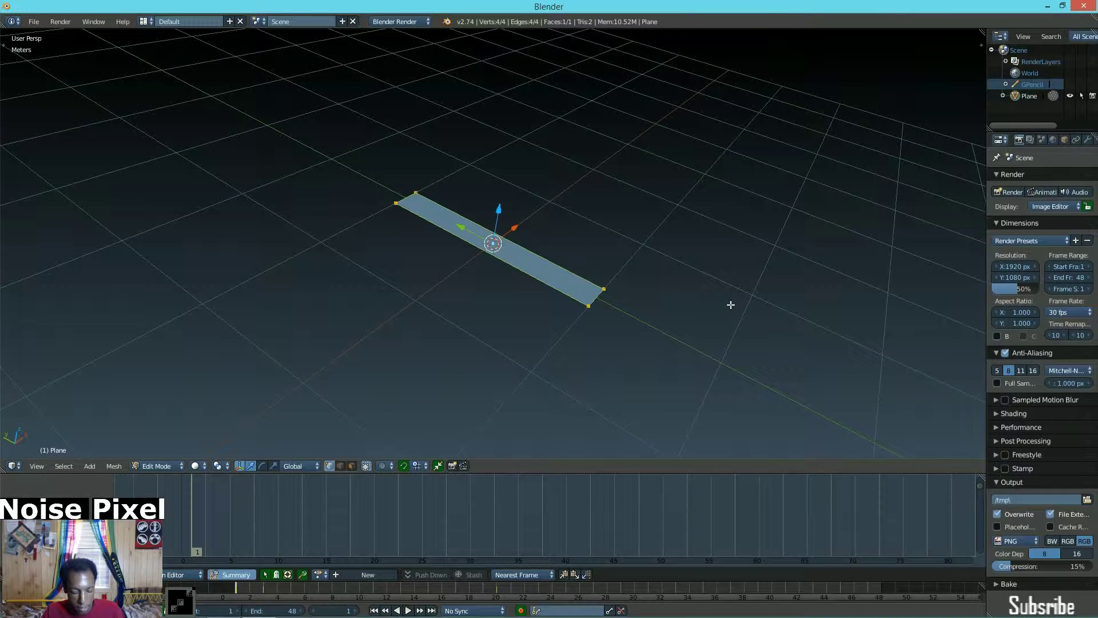
{"action": "key", "text": "s"}
{"action": "key", "text": "y"}
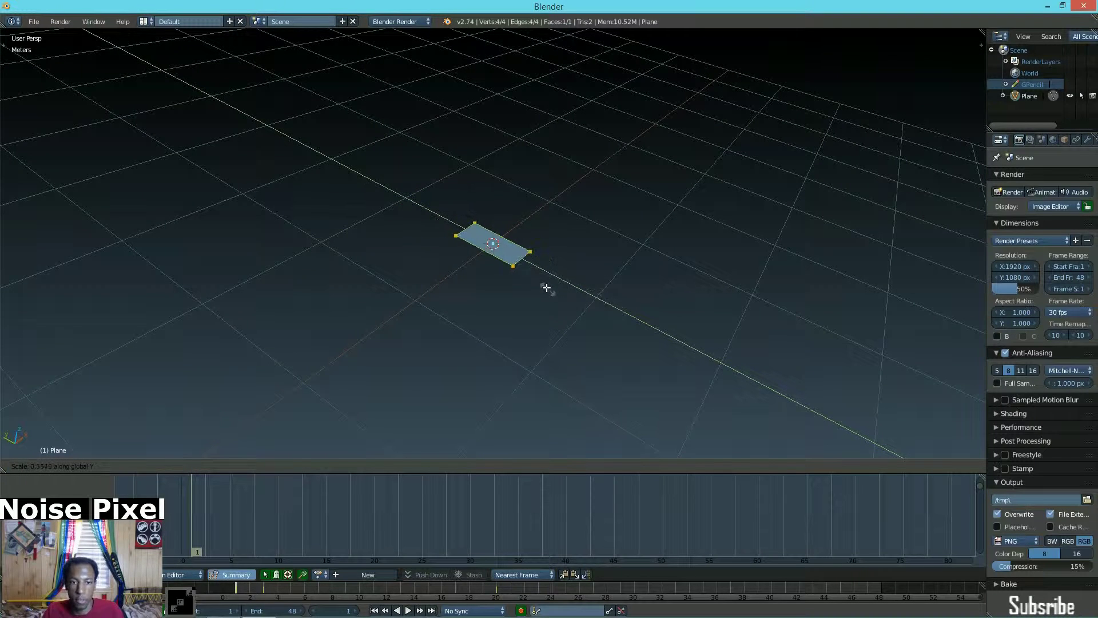
{"action": "left_click", "coordinate": [526, 275]}
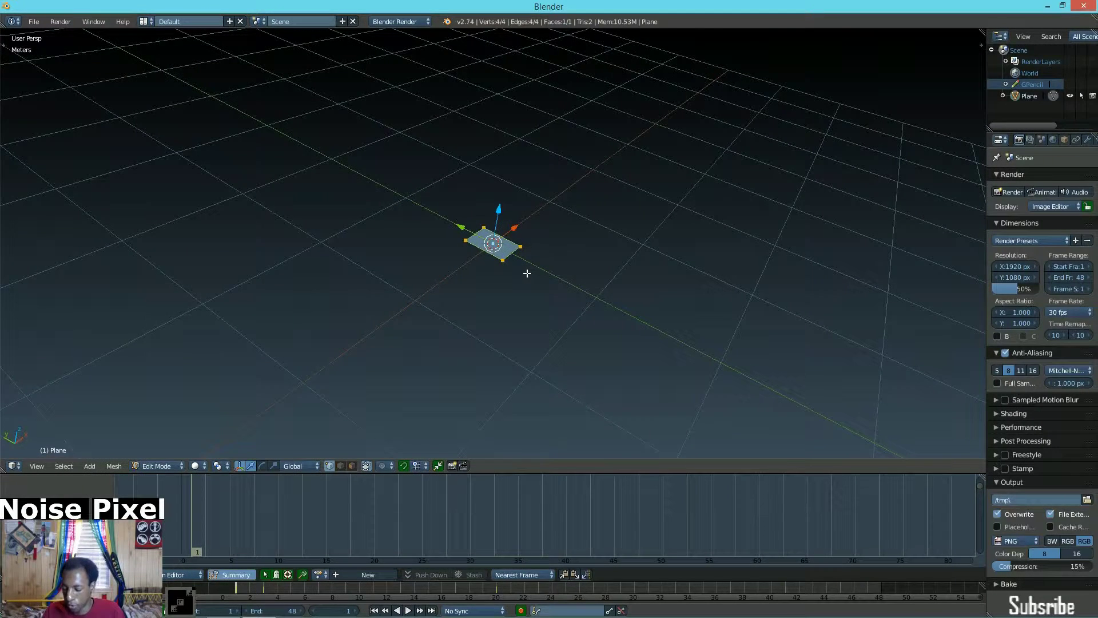
- Switch to edge selection and select the small rectangle's short edge on the positive Y side
{"action": "scroll", "coordinate": [527, 274], "scroll_direction": "up", "scroll_amount": 9}
{"action": "scroll", "coordinate": [527, 274], "scroll_direction": "down", "scroll_amount": 3}
{"action": "left_click", "coordinate": [342, 466]}
{"action": "middle_click_drag", "start_coordinate": [351, 312], "coordinate": [456, 326]}
{"action": "right_click", "coordinate": [461, 307]}
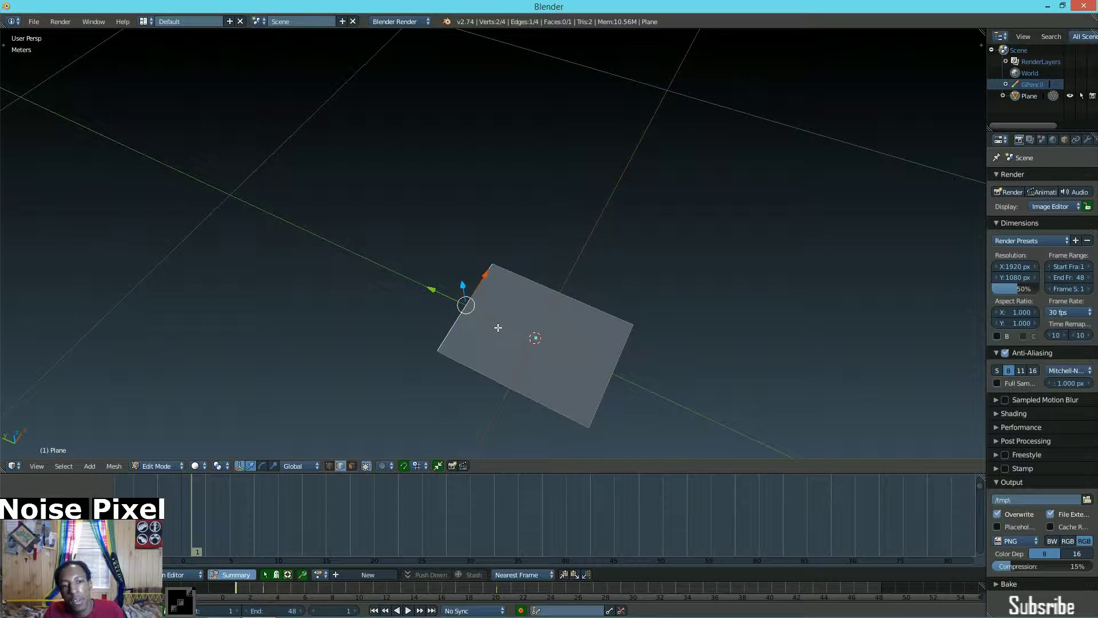
{"action": "key", "text": "g"}
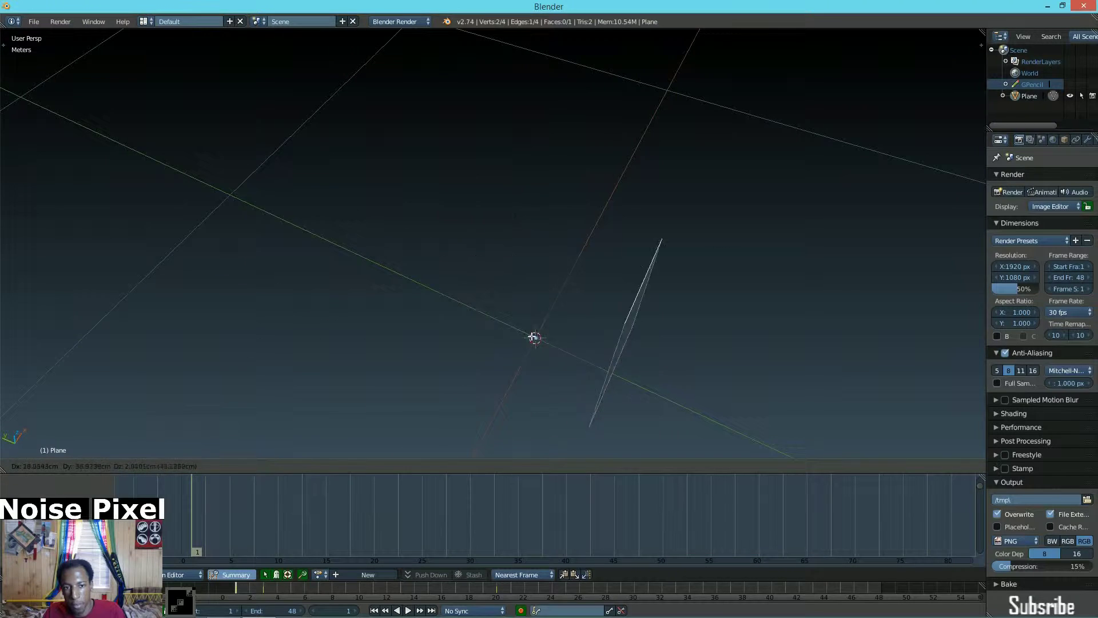
{"action": "right_click", "coordinate": [394, 264]}
{"action": "scroll", "coordinate": [456, 294], "scroll_direction": "down", "scroll_amount": 3}
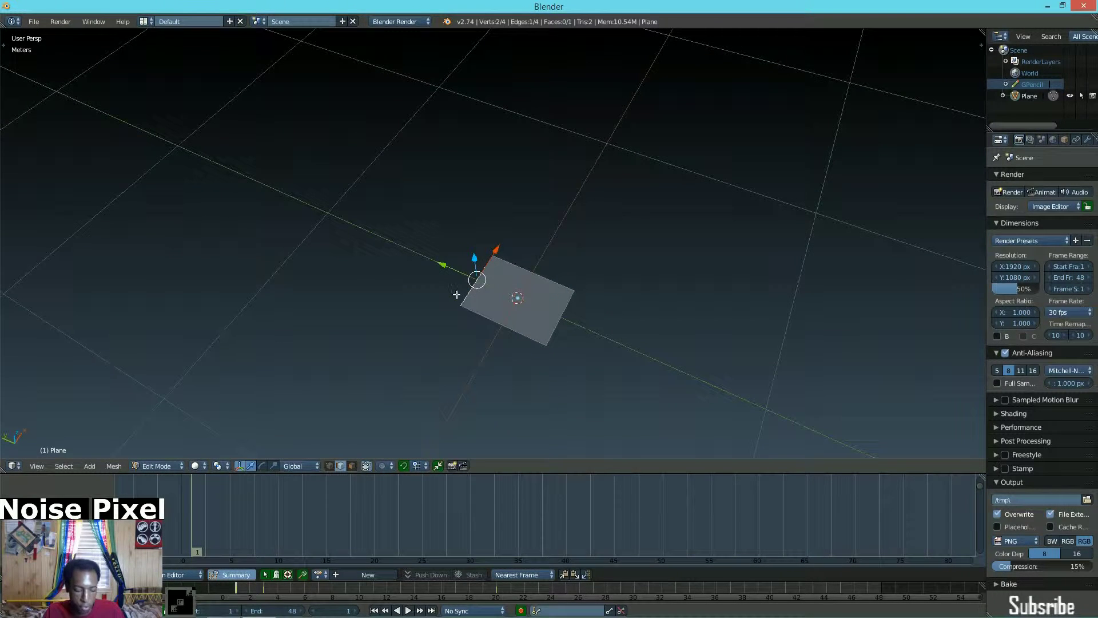
{"action": "middle_click_drag", "start_coordinate": [509, 308], "coordinate": [503, 321]}
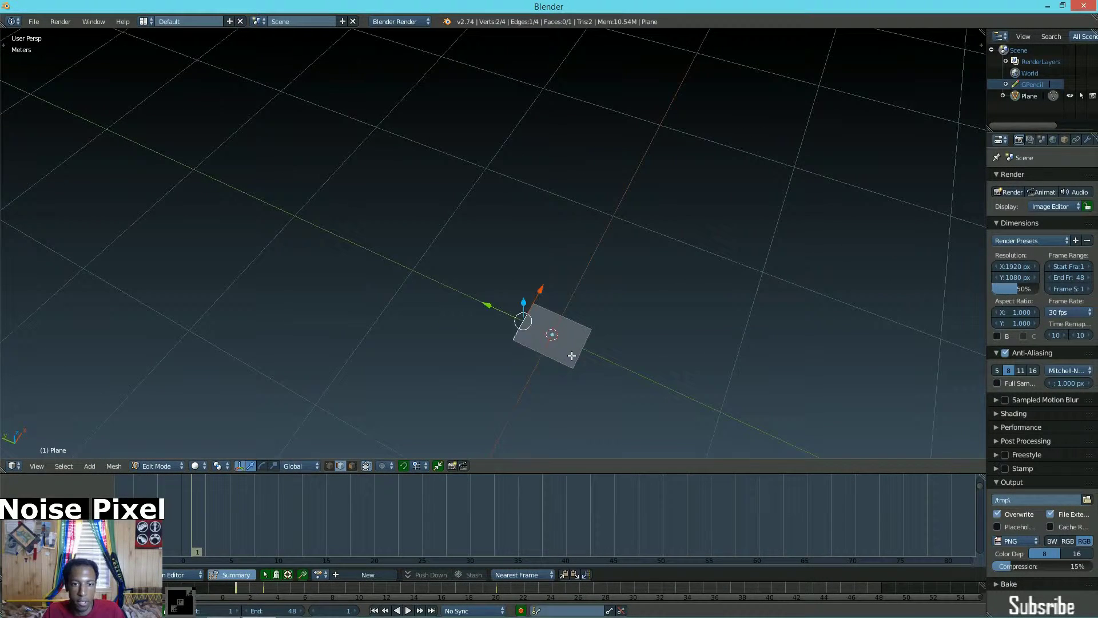
{"action": "key", "text": "e"}
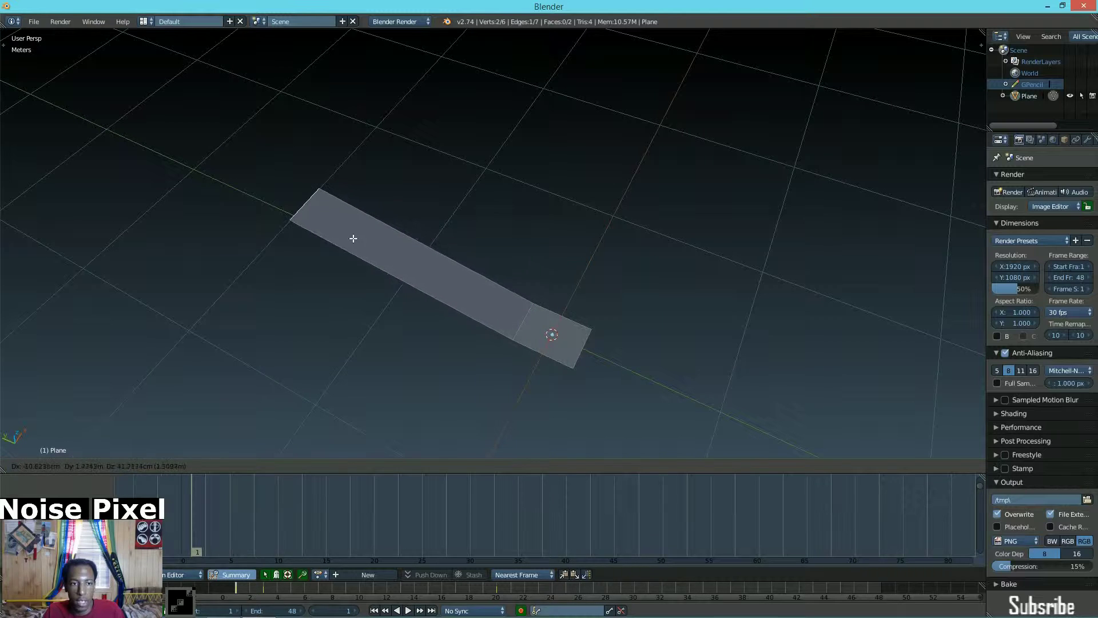
{"action": "key", "text": "x"}
{"action": "key", "text": "y"}
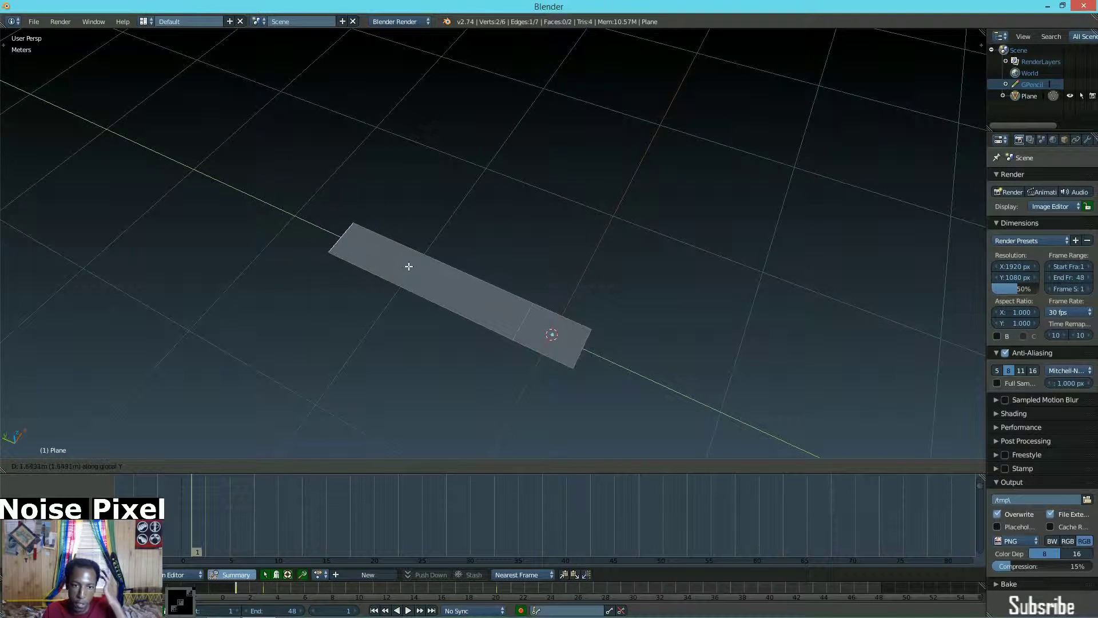
{"action": "right_click", "coordinate": [374, 266]}
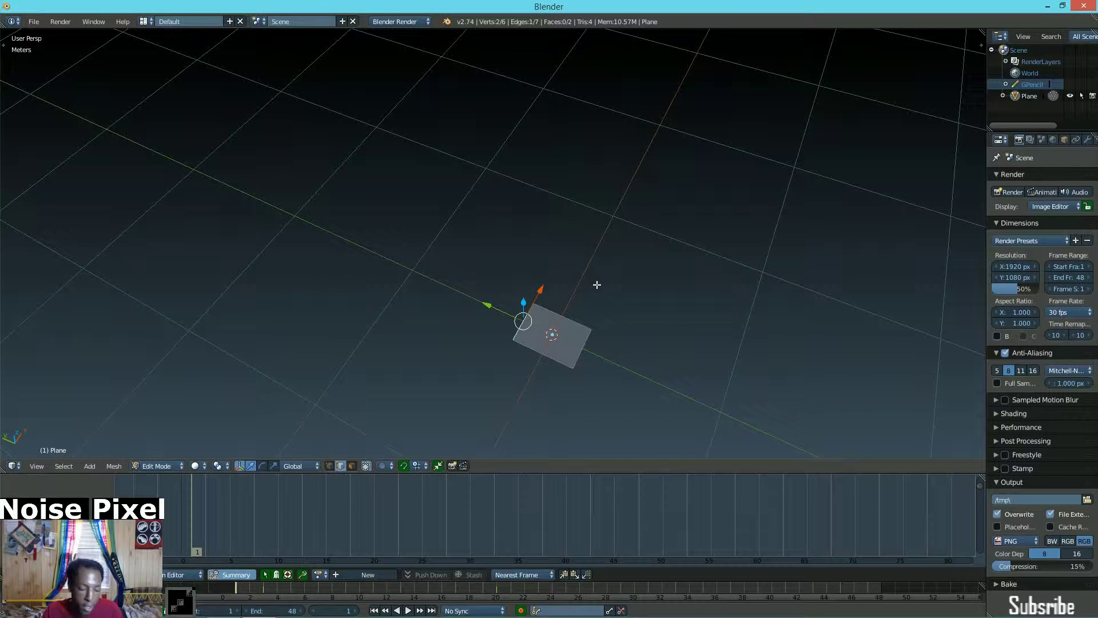
{"action": "key", "text": "g"}
{"action": "right_click", "coordinate": [522, 253]}
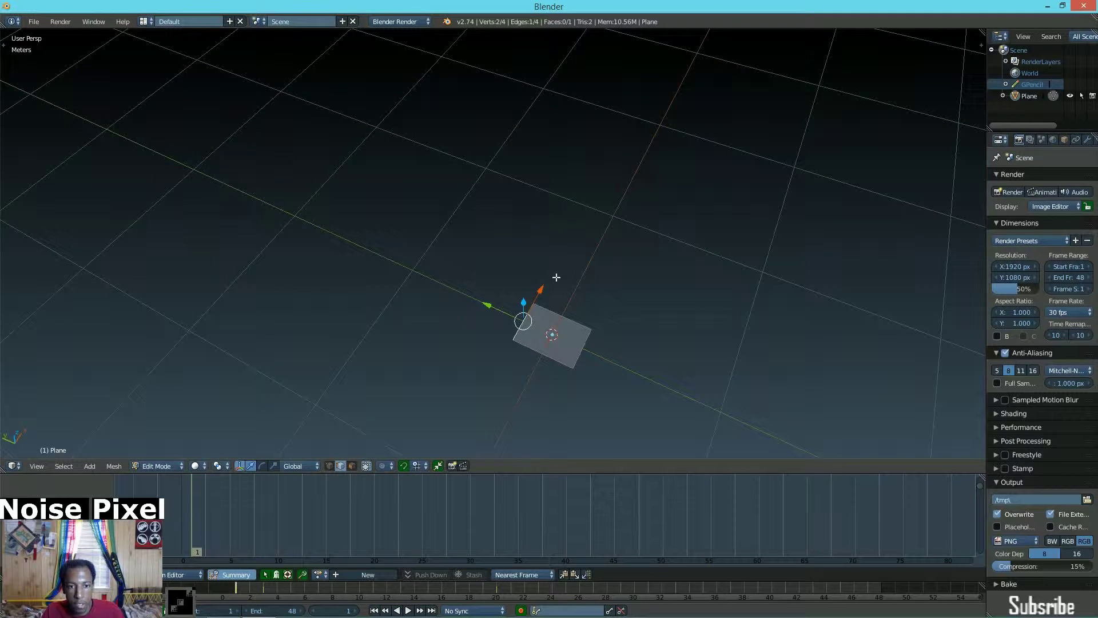
{"action": "key", "text": "e"}
{"action": "right_click", "coordinate": [537, 278]}
- Extrude the selected short edge outward along the global Y axis by about 2.6 m
{"action": "key", "text": "e"}
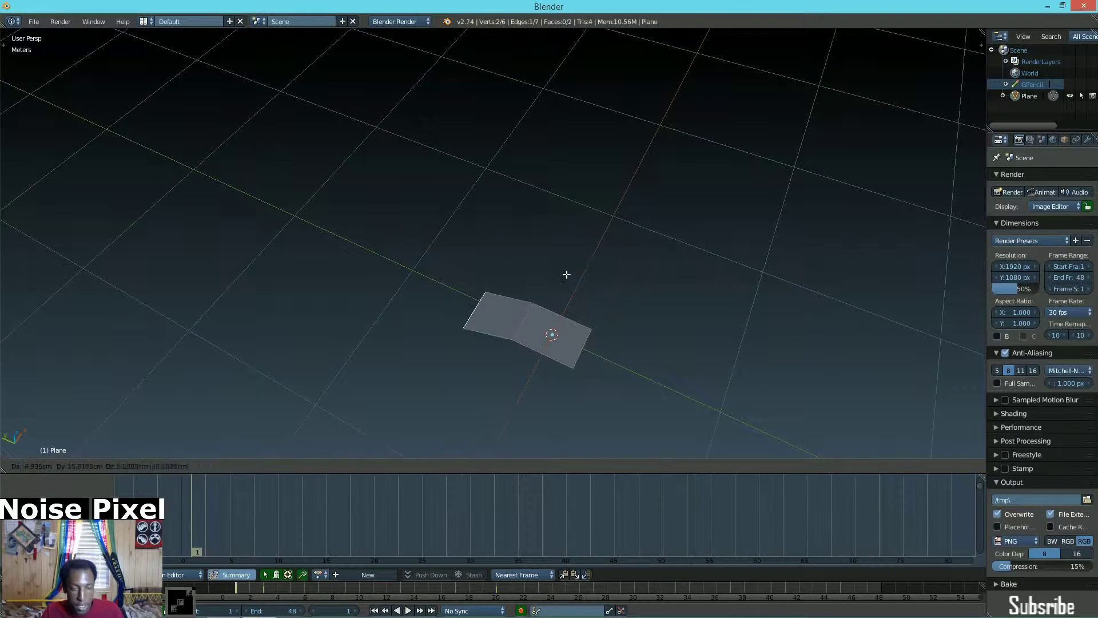
{"action": "key", "text": "y"}
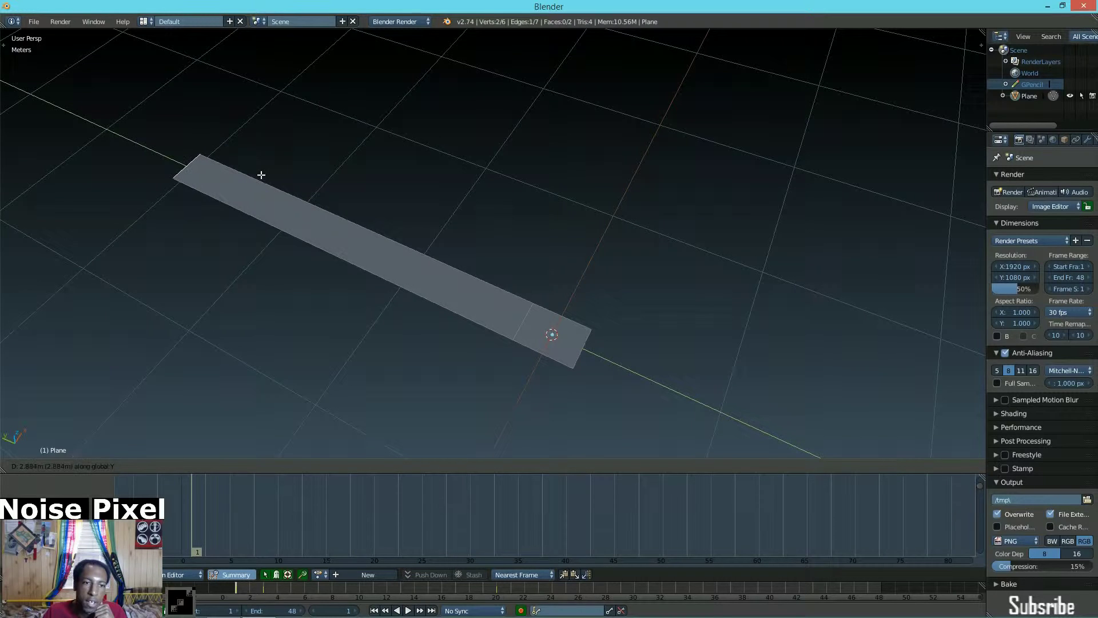
{"action": "left_click", "coordinate": [261, 175]}
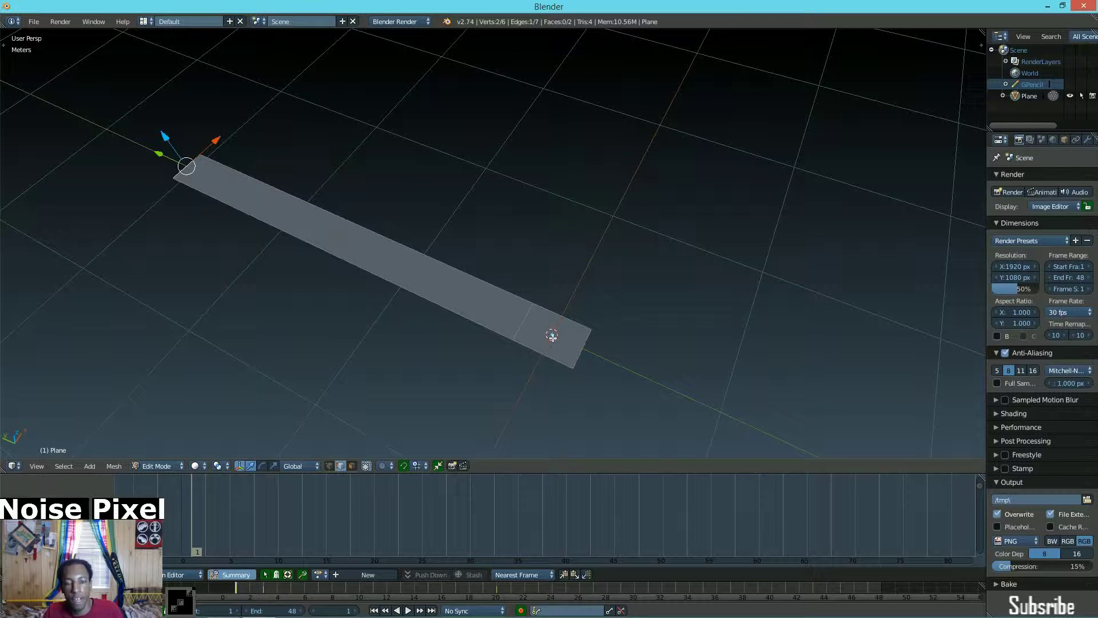
- Select the short edge at the opposite end and extrude it outward in the negative Y direction
{"action": "middle_click_drag", "start_coordinate": [586, 345], "coordinate": [506, 297], "text": "shift"}
{"action": "right_click", "coordinate": [498, 297]}
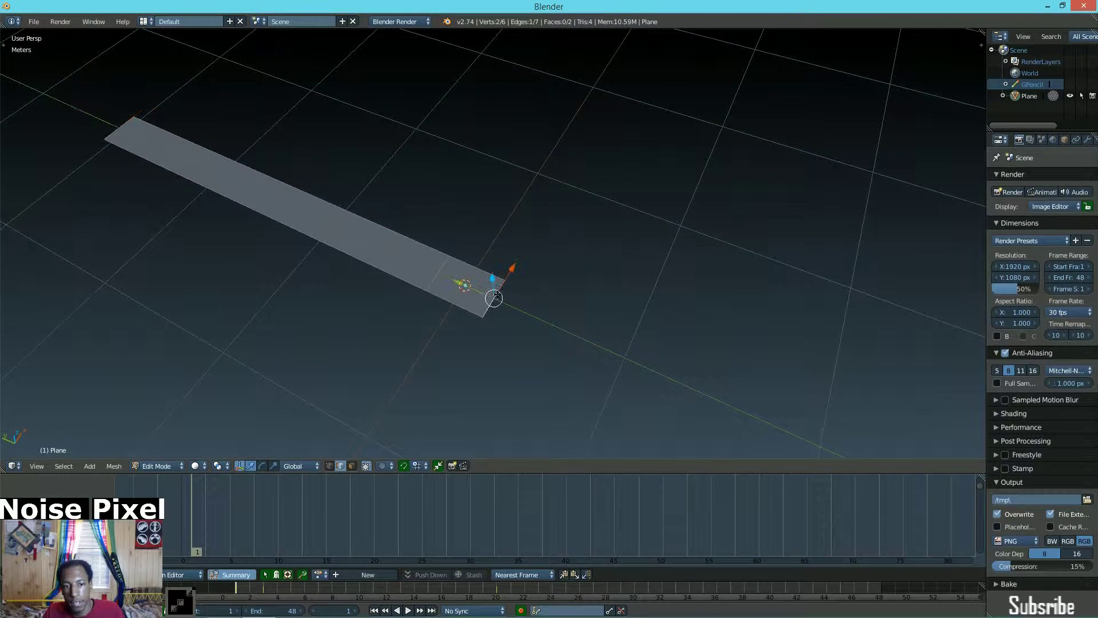
{"action": "scroll", "coordinate": [530, 298], "scroll_direction": "up", "scroll_amount": 3}
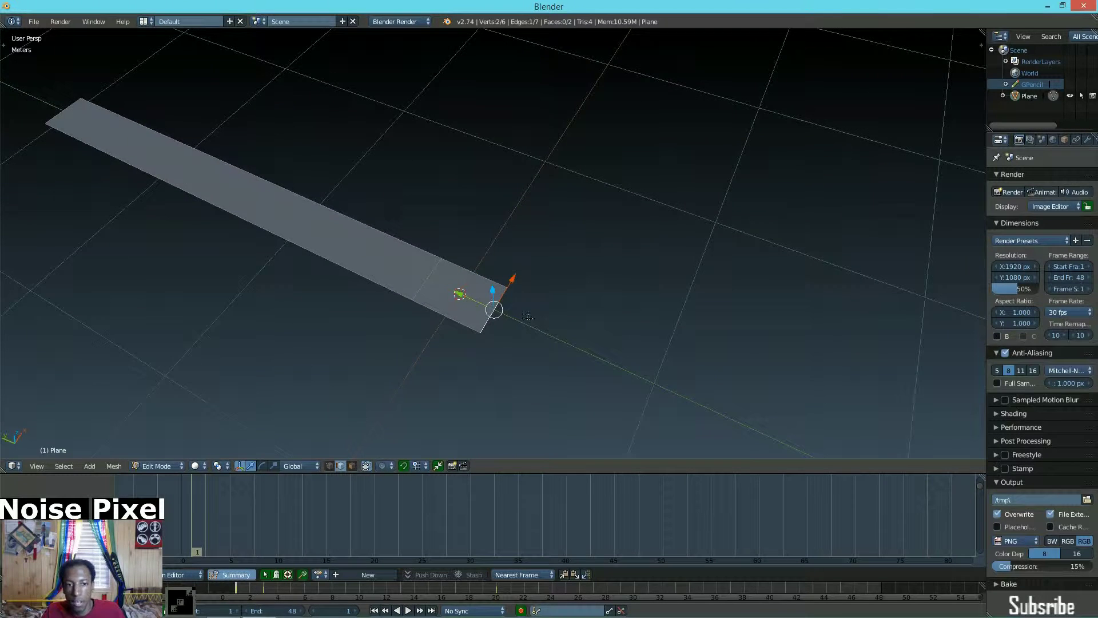
{"action": "key", "text": "e"}
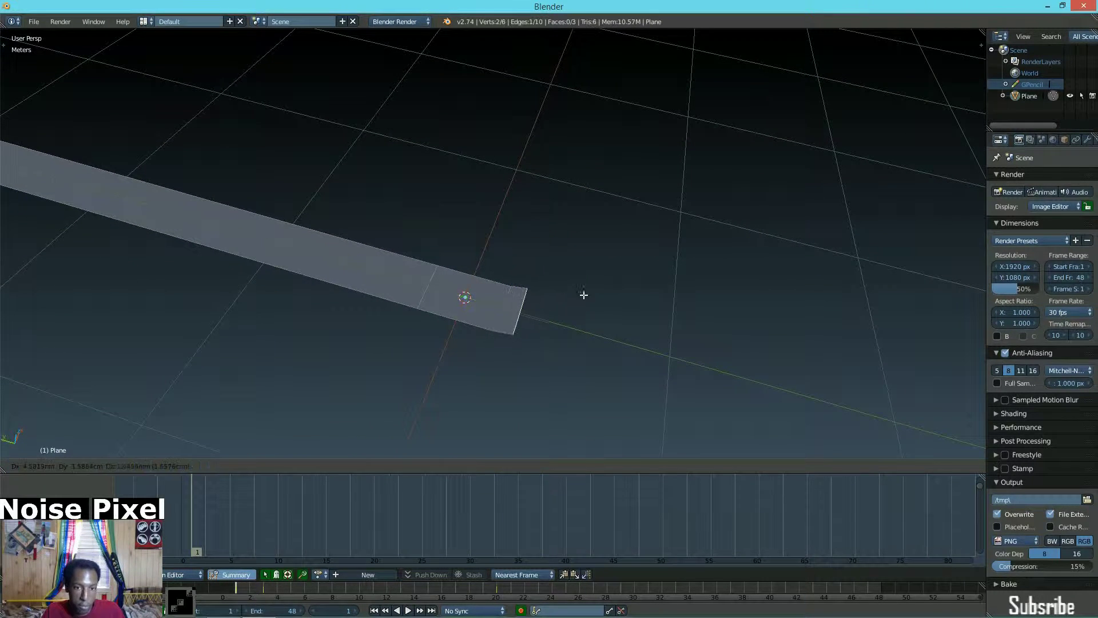
{"action": "left_click", "coordinate": [666, 313]}
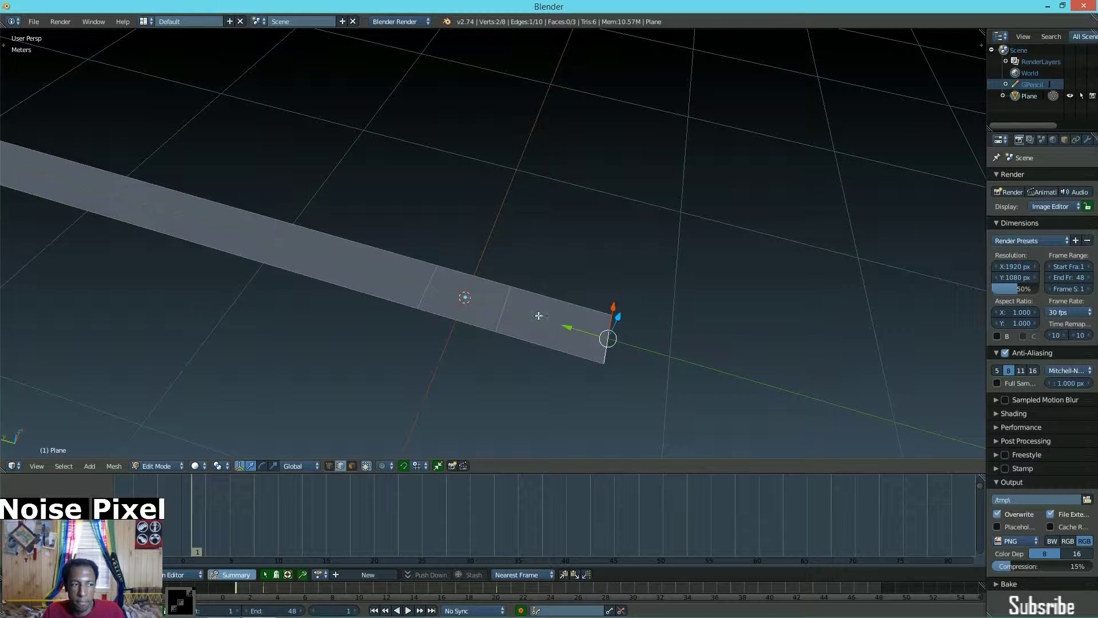
- Move the far positive Y end edge back along the Y axis, close to the original rectangle, leaving a short segment
{"action": "middle_click_drag", "start_coordinate": [538, 268], "coordinate": [475, 194]}
{"action": "scroll", "coordinate": [475, 194], "scroll_direction": "down", "scroll_amount": 2}
{"action": "scroll", "coordinate": [501, 196], "scroll_direction": "up", "scroll_amount": 2}
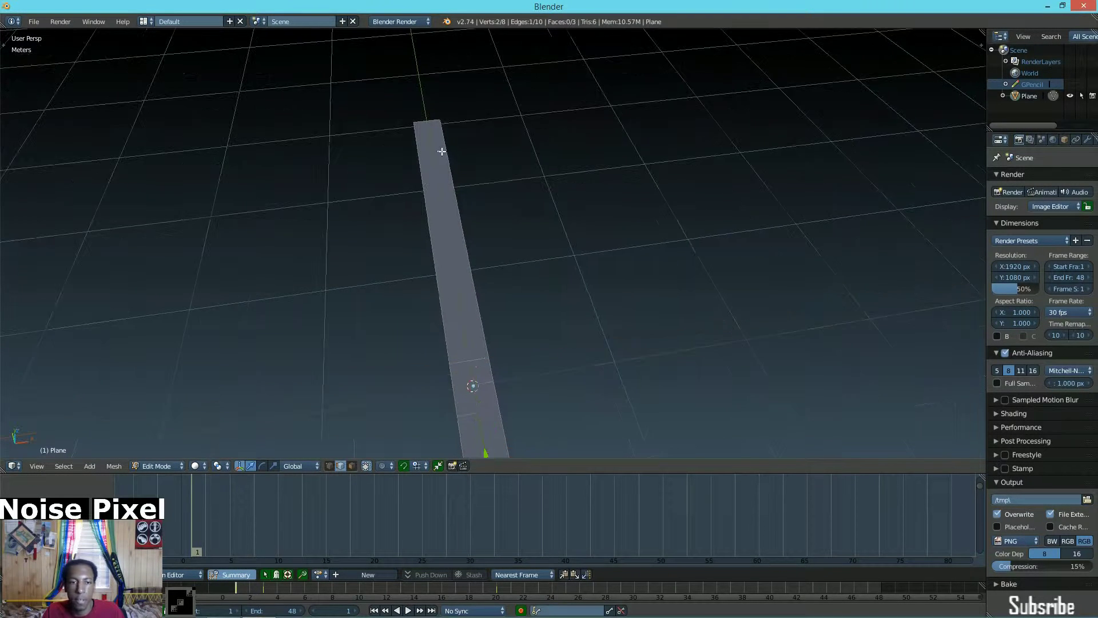
{"action": "right_click", "coordinate": [420, 106]}
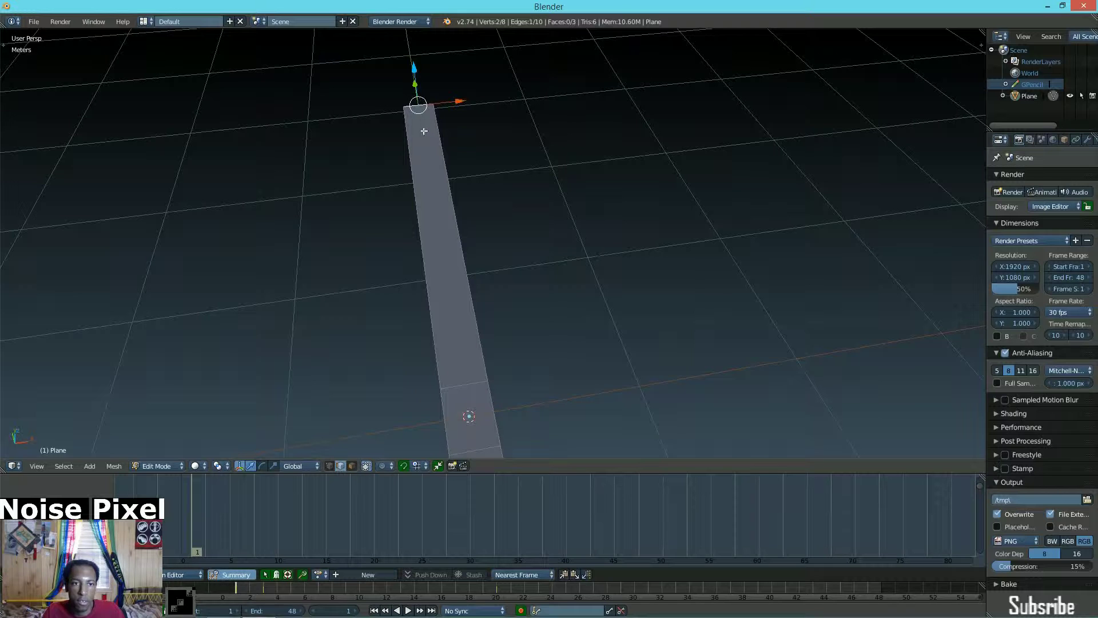
{"action": "key", "text": "g"}
{"action": "key", "text": "y"}
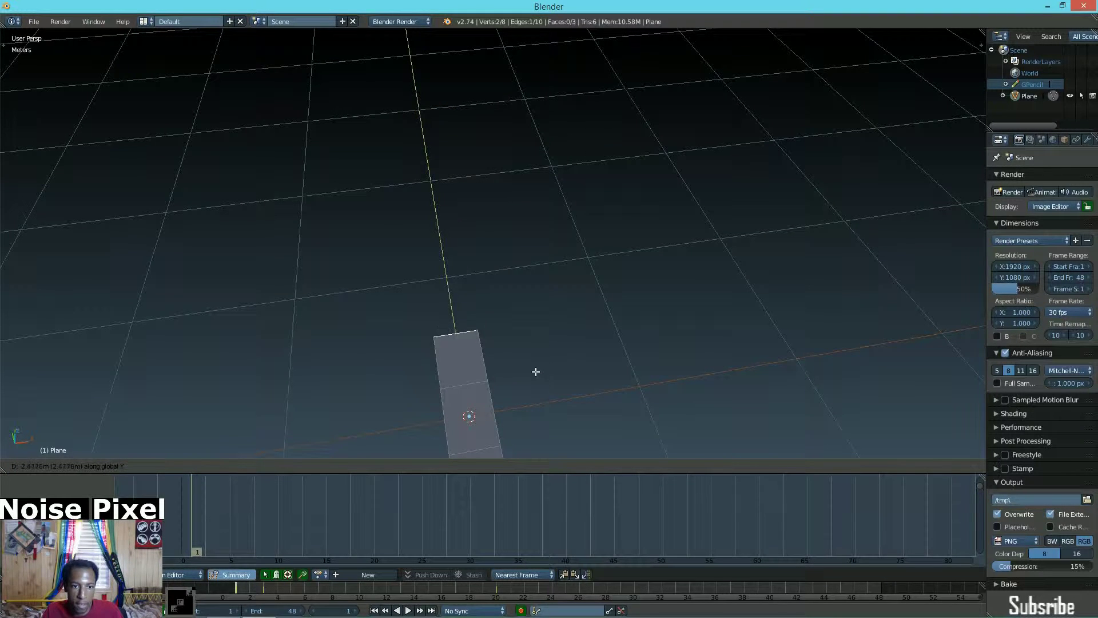
{"action": "left_click", "coordinate": [534, 395]}
{"action": "middle_click_drag", "start_coordinate": [501, 361], "coordinate": [534, 269], "text": "shift"}
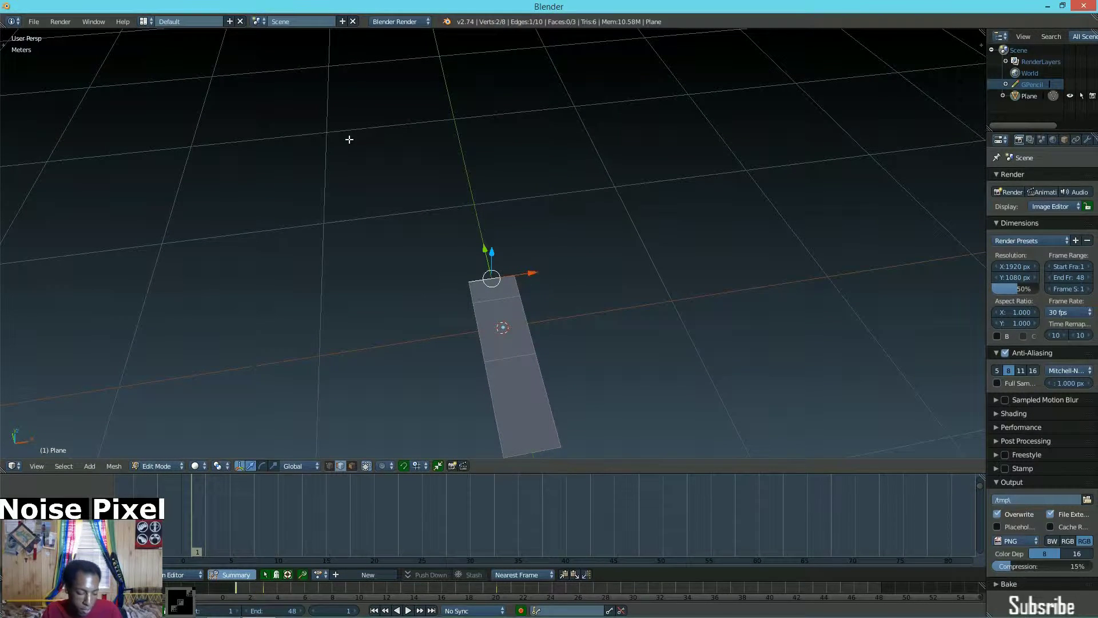
- Add a centred loop cut running lengthwise through the whole strip
{"action": "key", "text": "ctrl+r"}
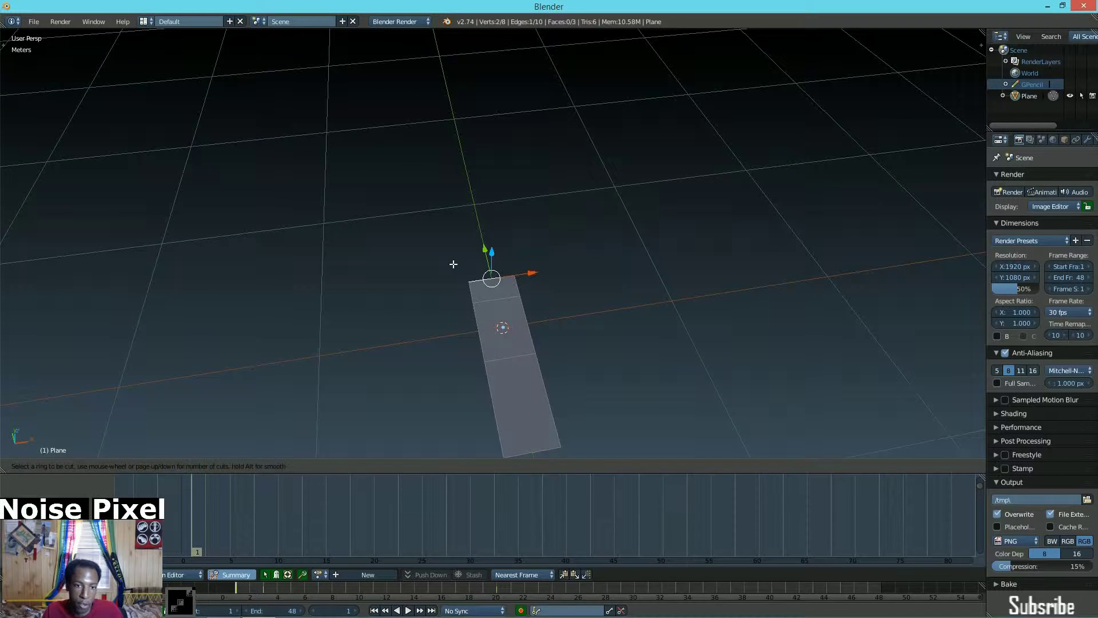
{"action": "left_click", "coordinate": [478, 284]}
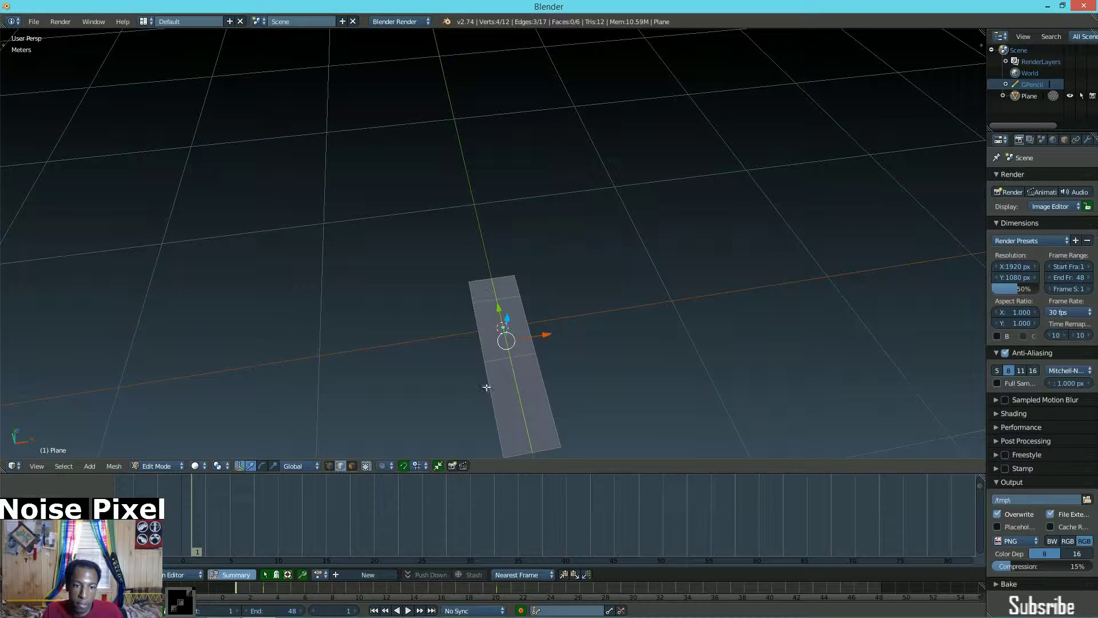
{"action": "middle_click_drag", "start_coordinate": [393, 385], "coordinate": [934, 120]}
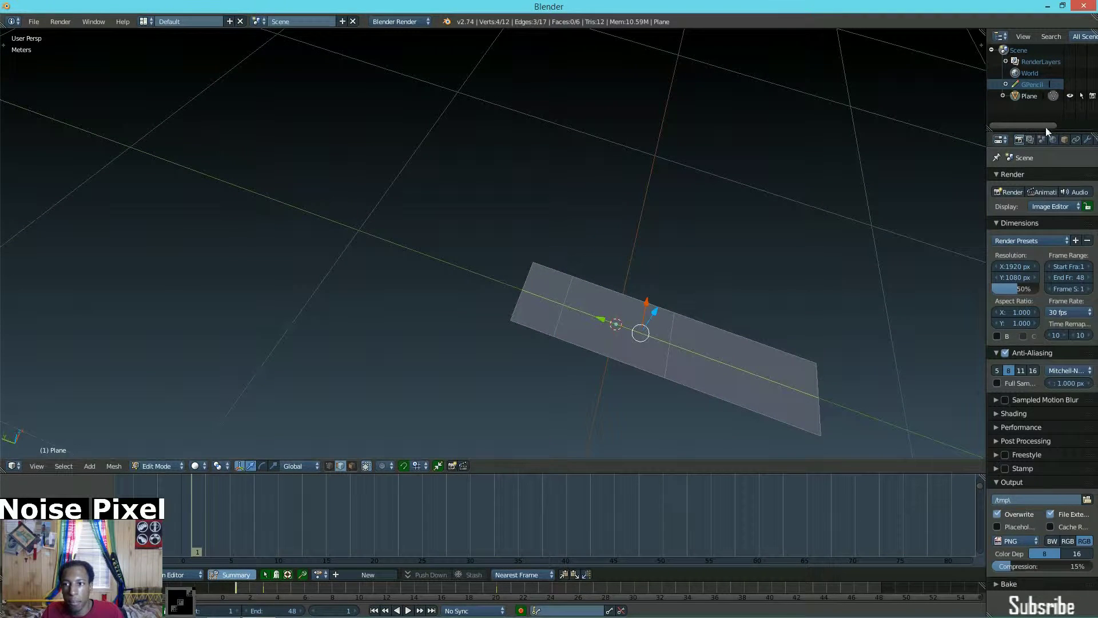
- Show the plane's modifier settings and select the negative X half of the strip's positive Y end edge
{"action": "left_click", "coordinate": [1088, 140]}
{"action": "middle_click_drag", "start_coordinate": [595, 235], "coordinate": [400, 277]}
{"action": "right_click", "coordinate": [531, 293]}
{"action": "right_click", "coordinate": [526, 300]}
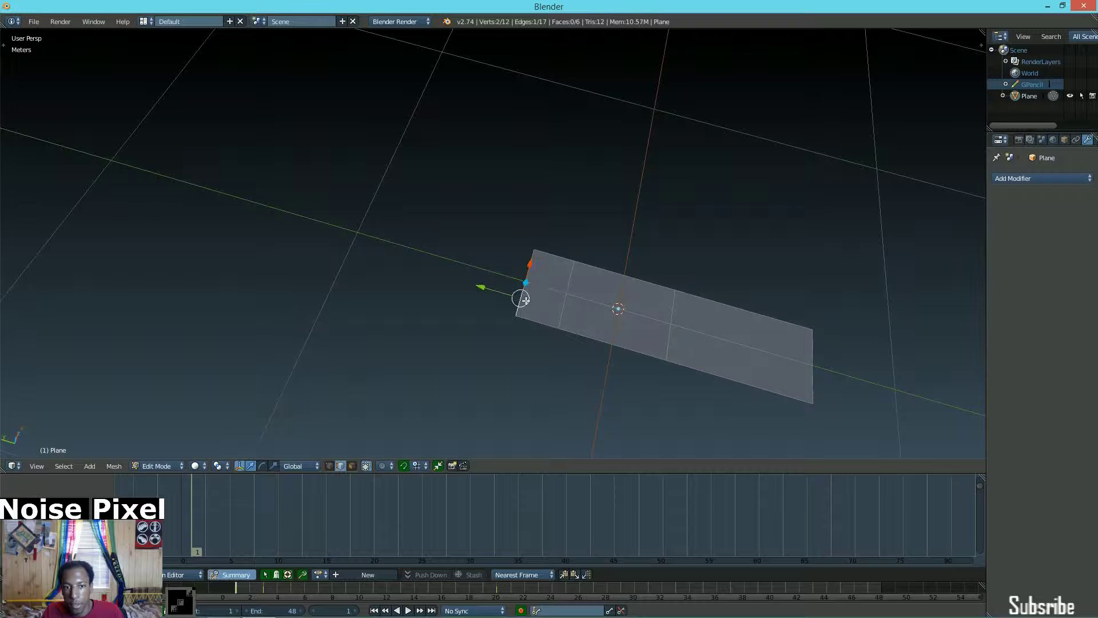
{"action": "right_click", "coordinate": [539, 258], "text": "shift"}
{"action": "key", "text": "e"}
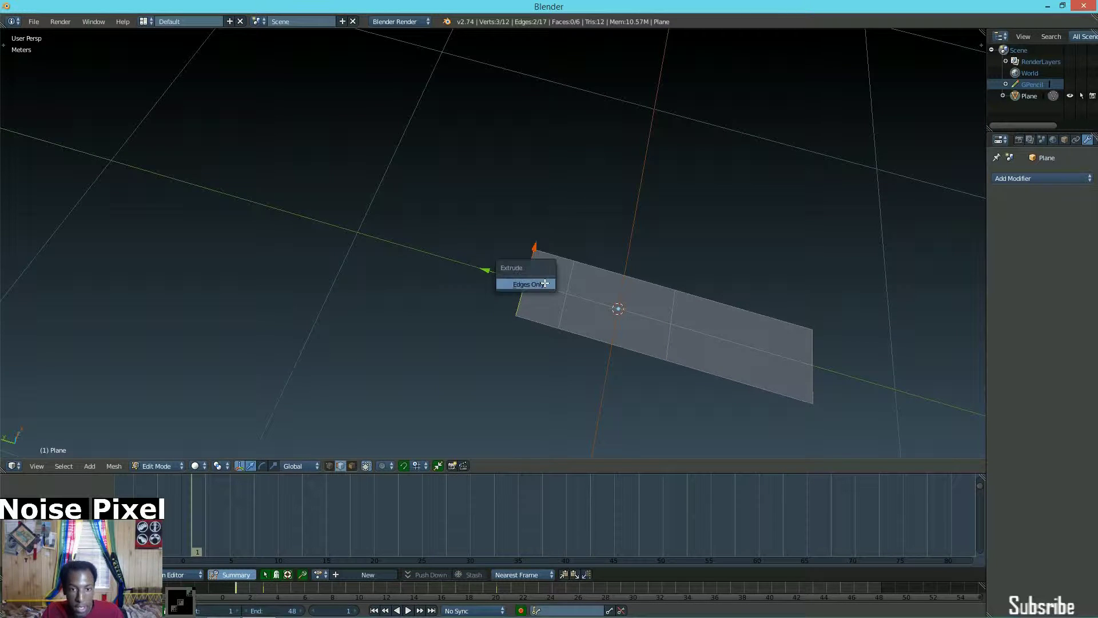
{"action": "left_click", "coordinate": [548, 284]}
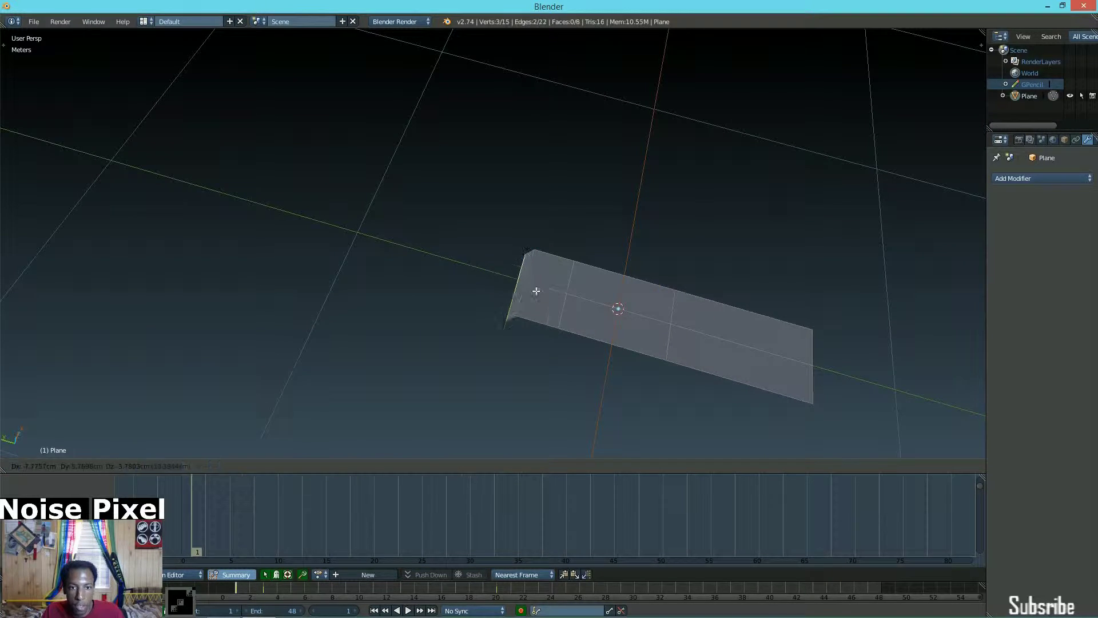
{"action": "right_click", "coordinate": [413, 256]}
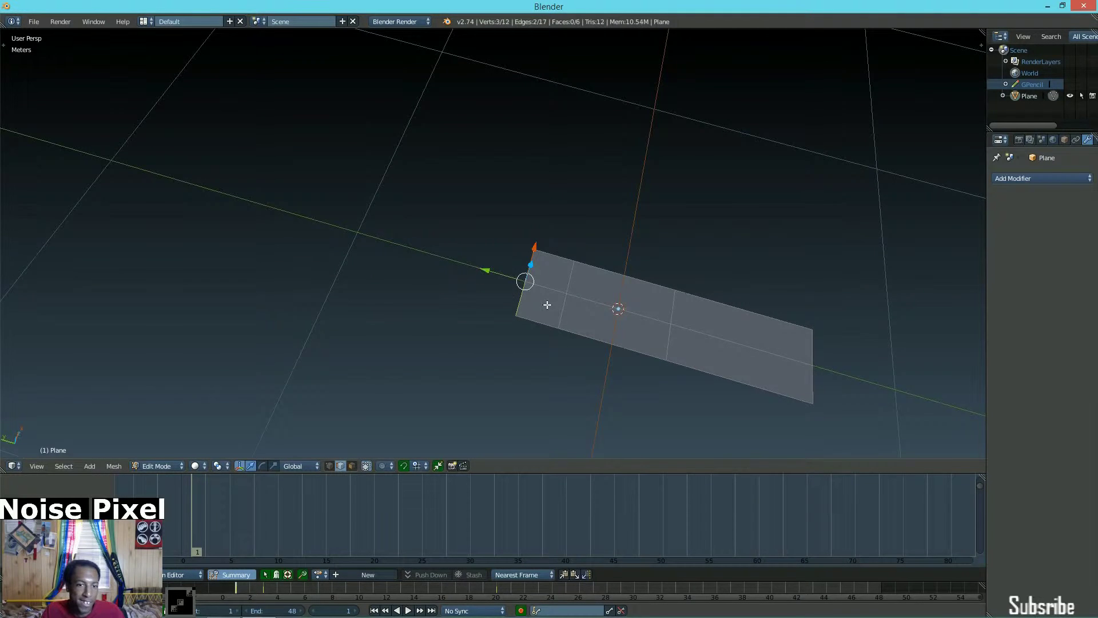
{"action": "scroll", "coordinate": [546, 305], "scroll_direction": "up", "scroll_amount": 2}
{"action": "key", "text": "ctrl+z"}
- Extrude the selected negative X half of the end edge about 32 cm along the global Y axis
{"action": "mouse_move", "coordinate": [550, 326]}
{"action": "middle_mouse_down"}
{"action": "mouse_move", "coordinate": [551, 304]}
{"action": "mouse_move", "coordinate": [562, 319]}
{"action": "middle_mouse_up"}
{"action": "key", "text": "e"}
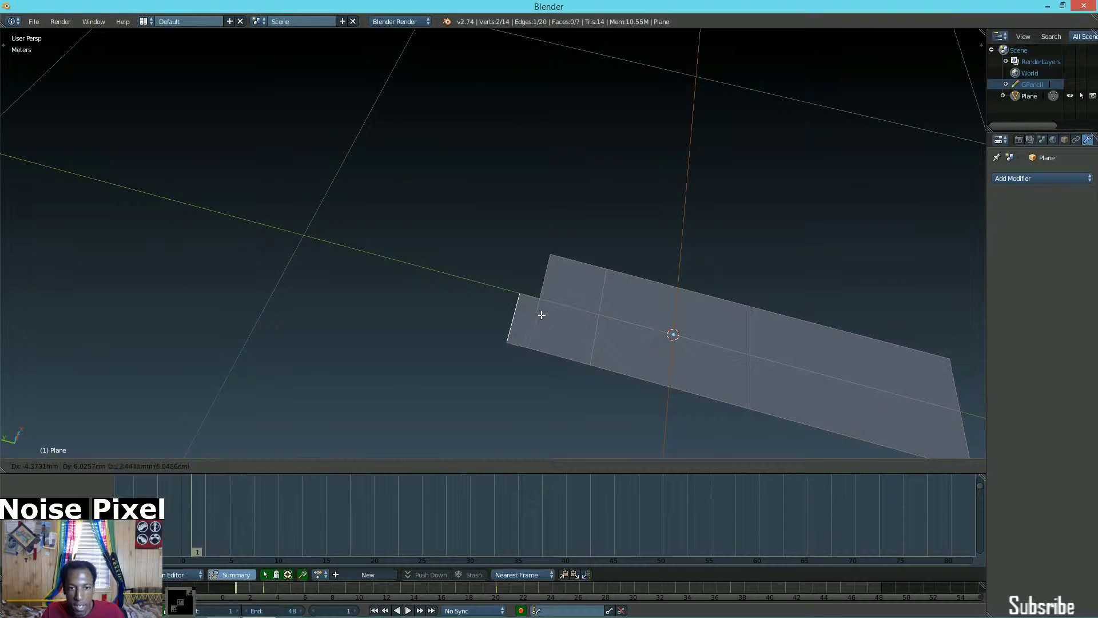
{"action": "key", "text": "y"}
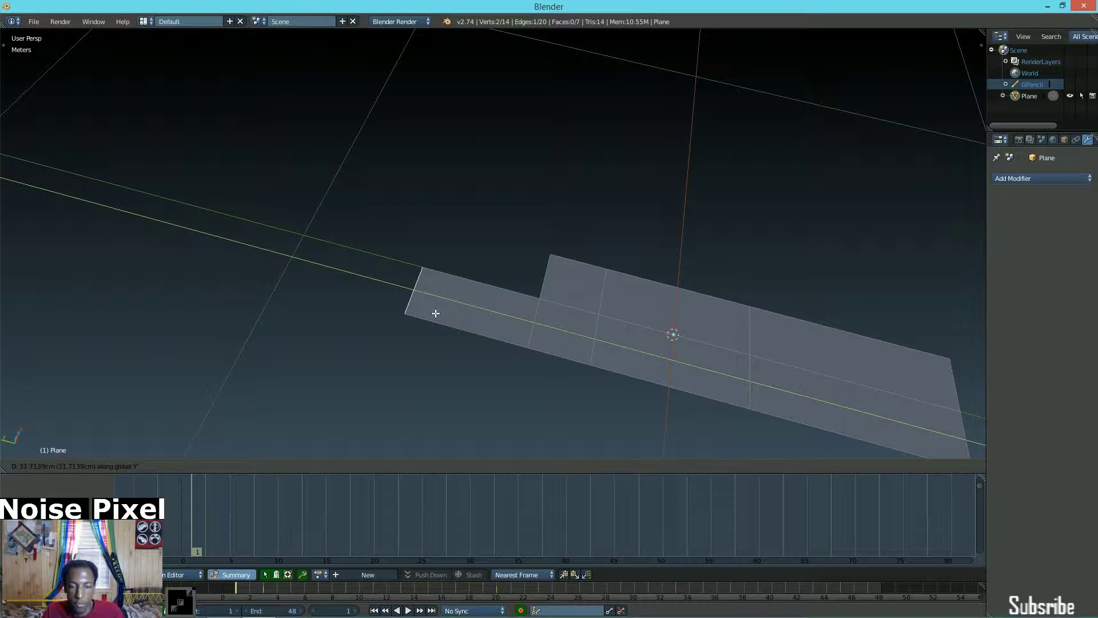
{"action": "left_click", "coordinate": [436, 313]}
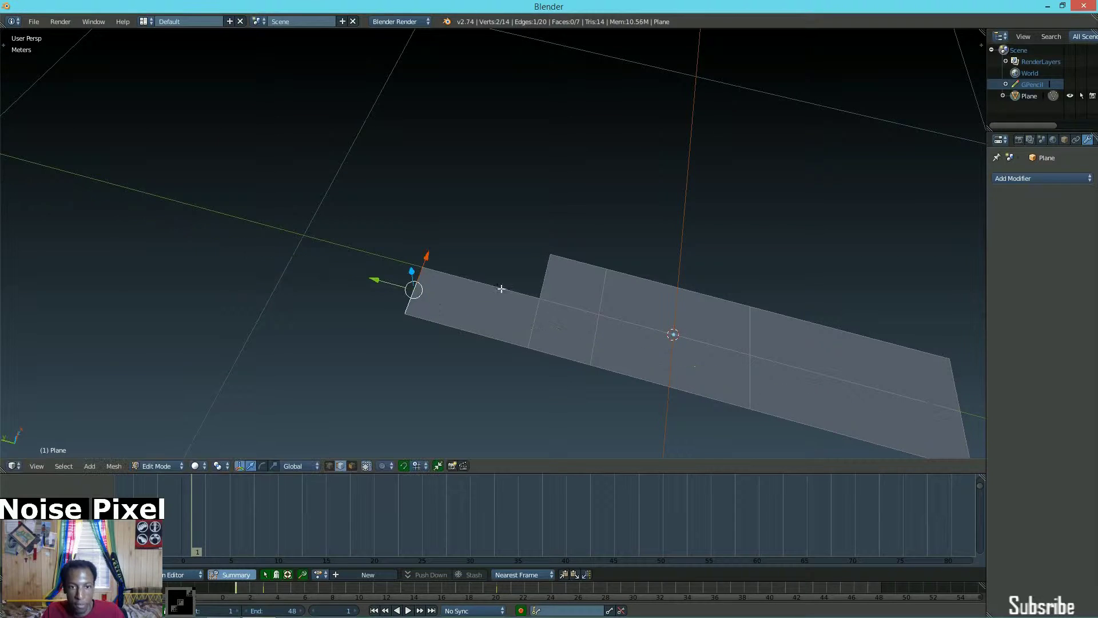
- Extrude the positive X half of the end edge a shorter distance along the global Y axis
{"action": "right_click", "coordinate": [546, 276]}
{"action": "key", "text": "e"}
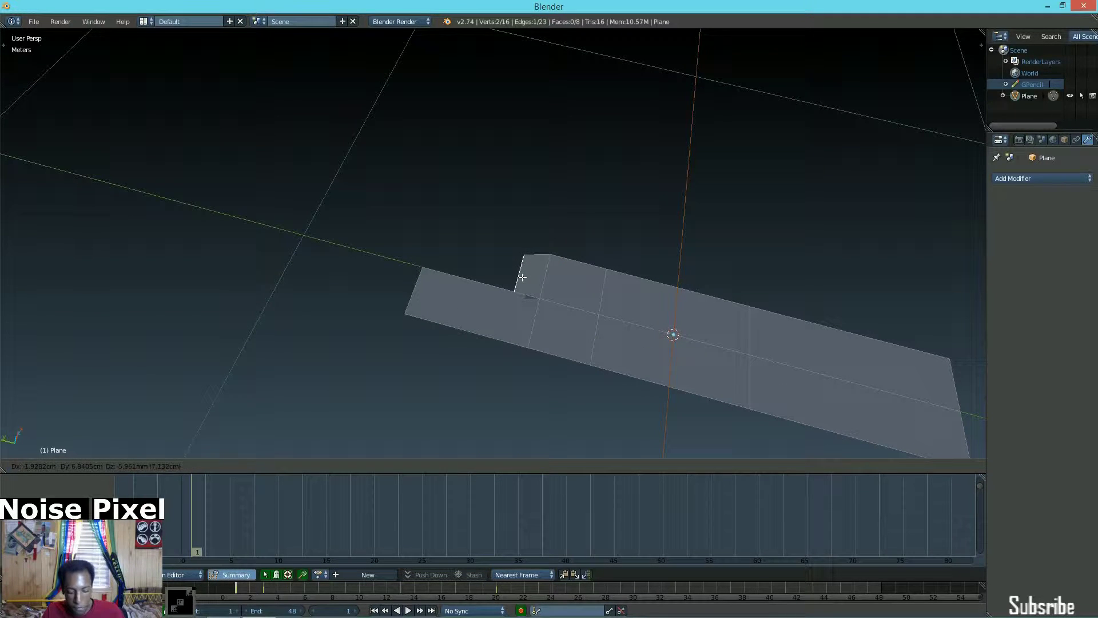
{"action": "key", "text": "y"}
{"action": "left_click", "coordinate": [494, 275]}
- Select both extruded end edges and scale them outward along the global X axis so the strip's end flares
{"action": "scroll", "coordinate": [522, 296], "scroll_direction": "down", "scroll_amount": 3}
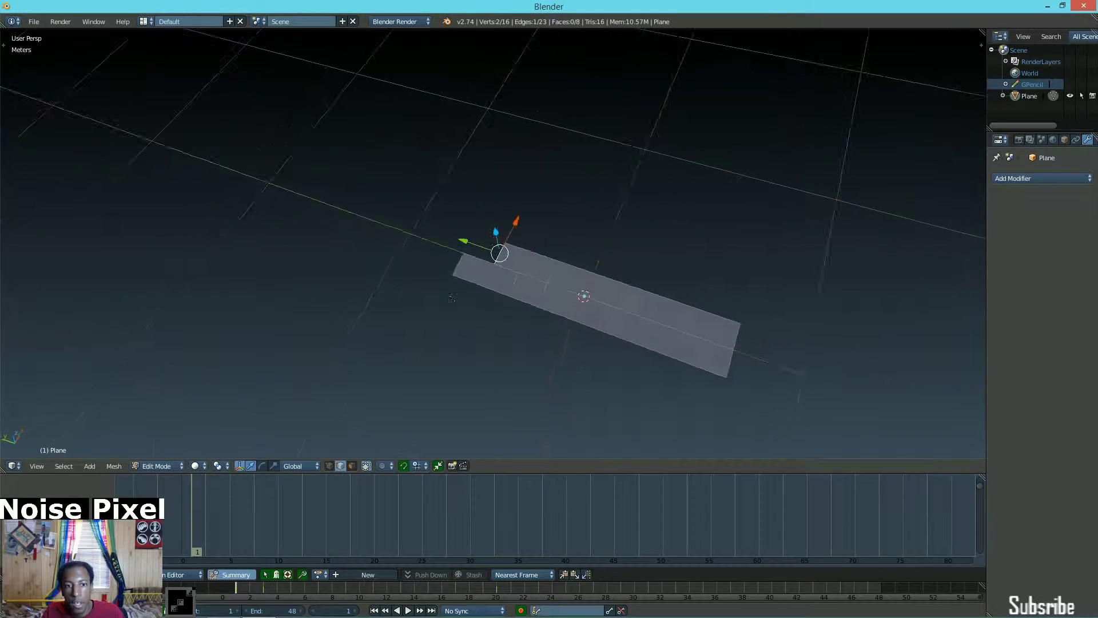
{"action": "middle_click_drag", "start_coordinate": [522, 296], "coordinate": [417, 230]}
{"action": "right_click", "coordinate": [471, 255], "text": "shift"}
{"action": "middle_click_drag", "start_coordinate": [470, 255], "coordinate": [586, 208]}
{"action": "key", "text": "s"}
{"action": "key", "text": "x"}
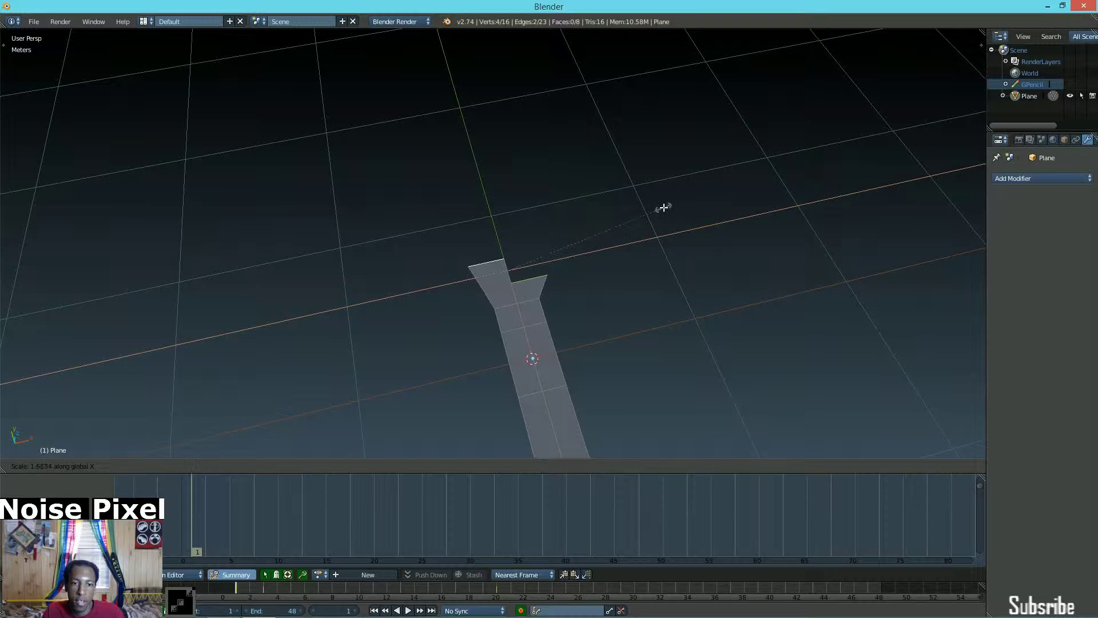
{"action": "left_click", "coordinate": [709, 213]}
- Extrude the flared end edge on the negative X side about 77 cm along the global Y axis
{"action": "middle_click_drag", "start_coordinate": [568, 275], "coordinate": [540, 323]}
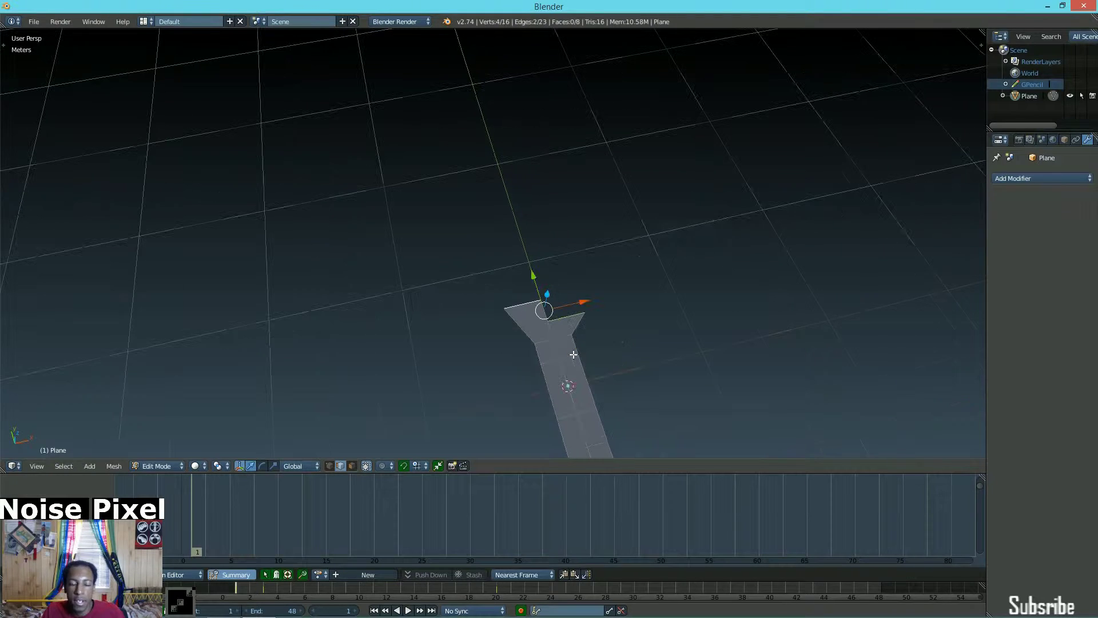
{"action": "middle_click_drag", "start_coordinate": [628, 331], "coordinate": [545, 318]}
{"action": "right_click", "coordinate": [529, 325]}
{"action": "middle_click_drag", "start_coordinate": [528, 325], "coordinate": [533, 291]}
{"action": "key", "text": "e"}
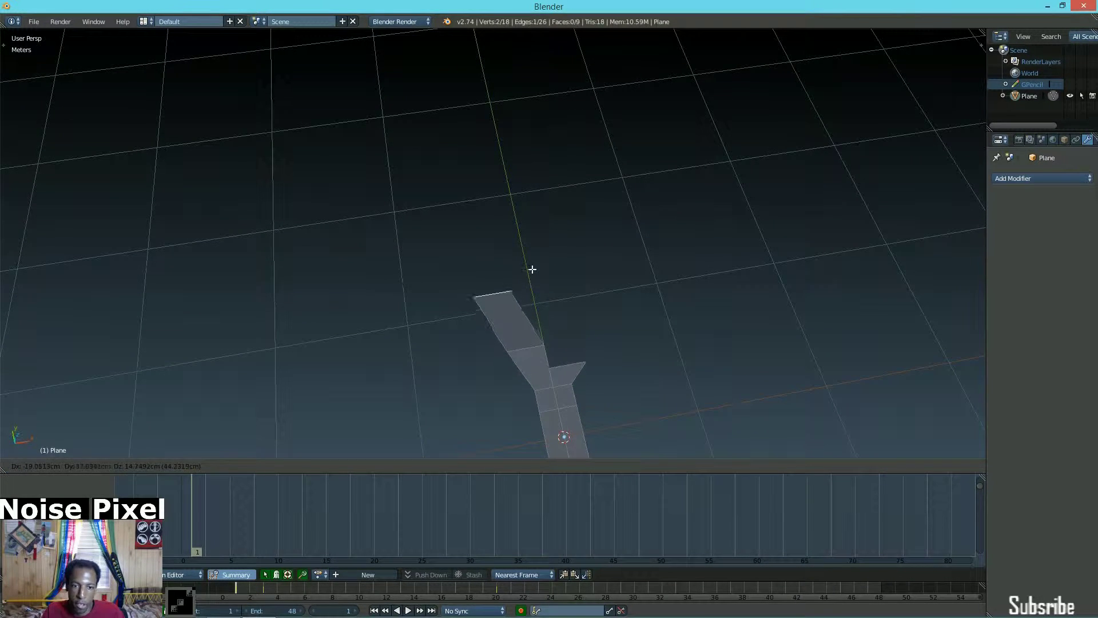
{"action": "key", "text": "y"}
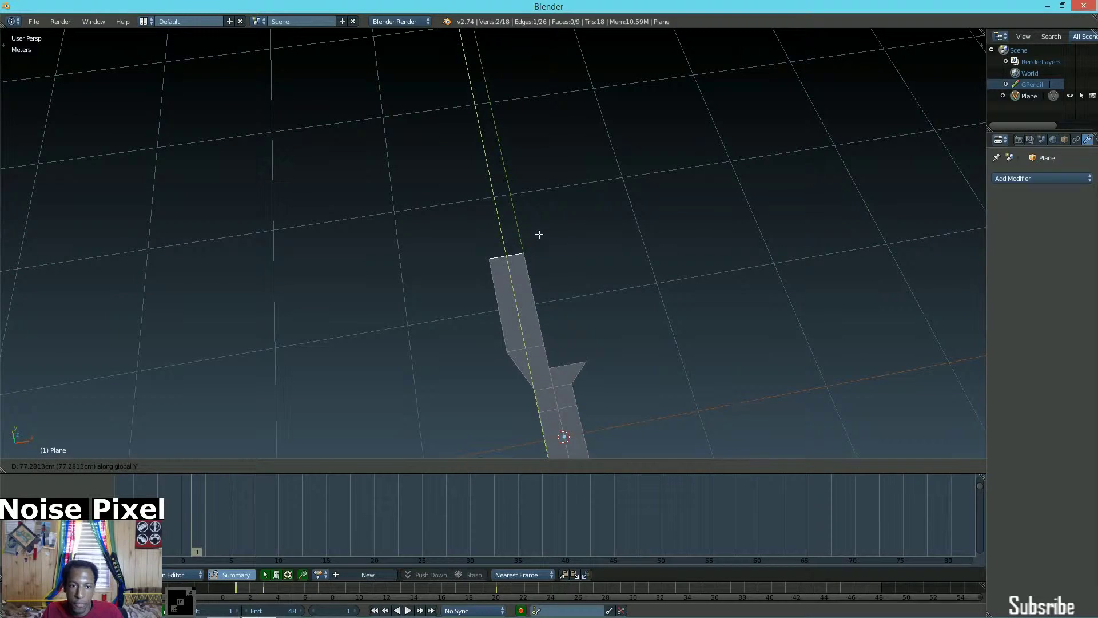
{"action": "left_click", "coordinate": [539, 234]}
- Narrow the new prong's end edge along the X axis and move it farther out along Y
{"action": "key", "text": "s"}
{"action": "key", "text": "x"}
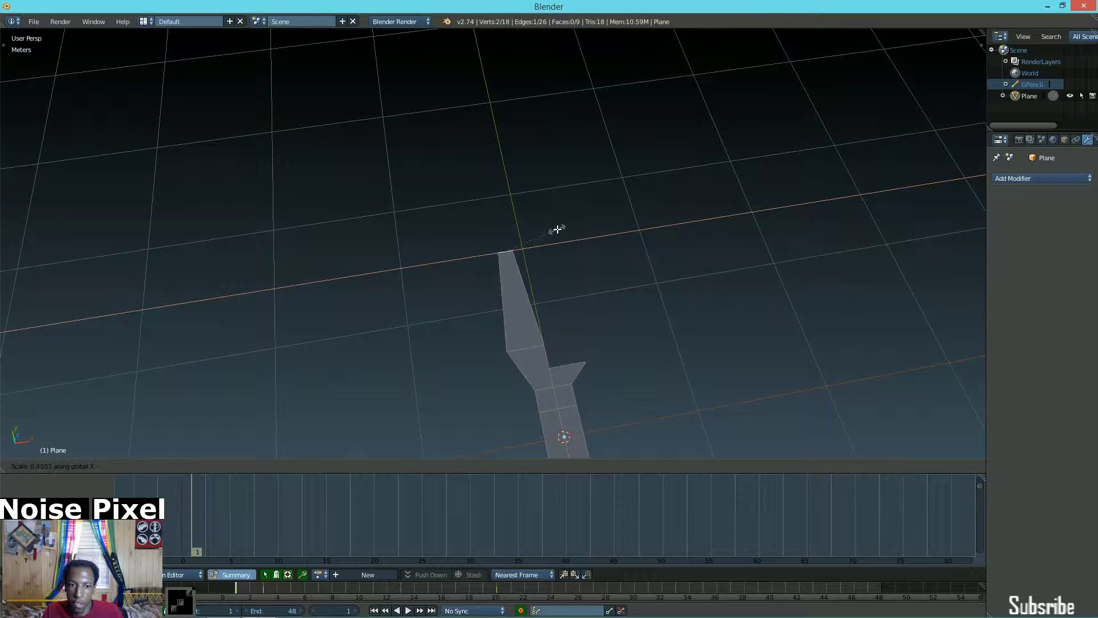
{"action": "left_click", "coordinate": [610, 226]}
{"action": "left_click_drag", "start_coordinate": [496, 221], "coordinate": [489, 180]}
- Extrude another segment from the prong's tip, moving the new edge far out along Y and adjusting its X position
{"action": "middle_click_drag", "start_coordinate": [543, 201], "coordinate": [577, 275], "text": "shift"}
{"action": "key", "text": "e"}
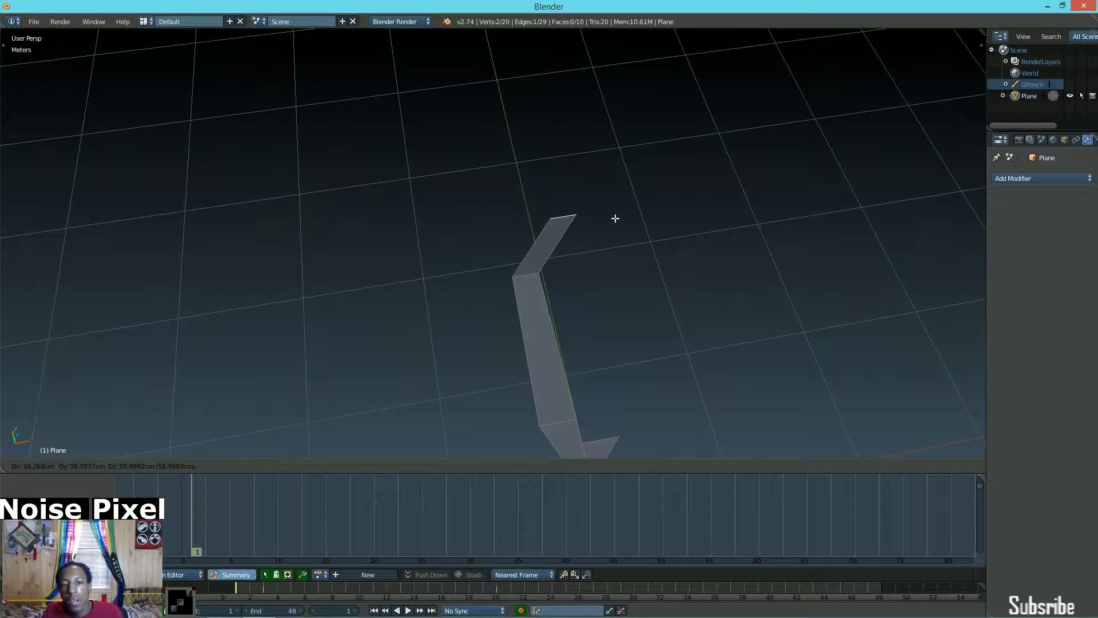
{"action": "key", "text": "x"}
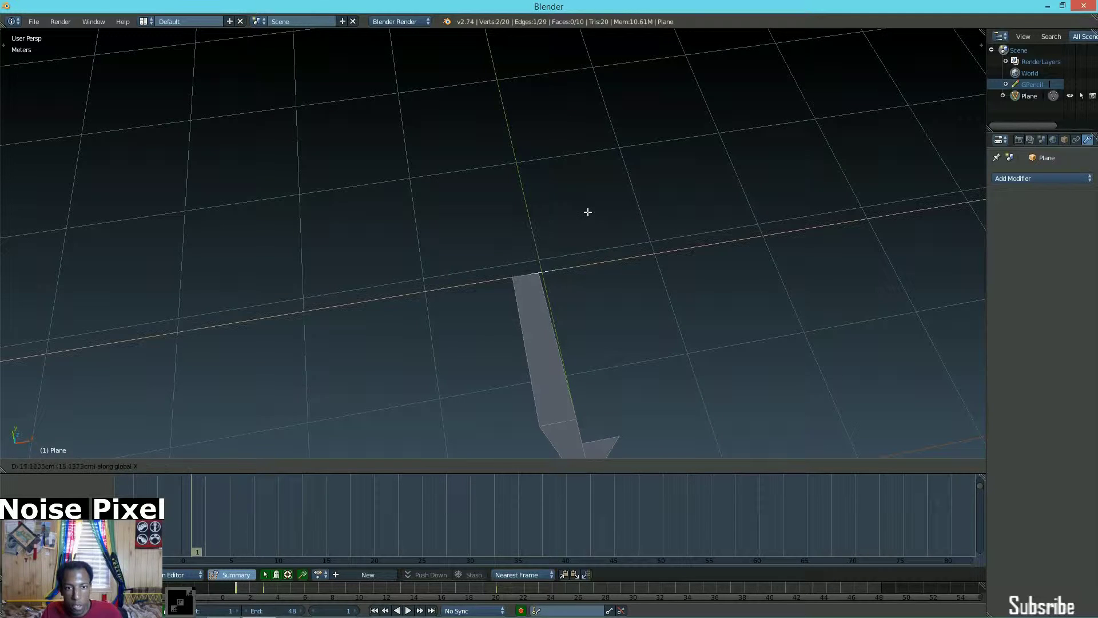
{"action": "left_click", "coordinate": [631, 210]}
{"action": "left_click_drag", "start_coordinate": [581, 225], "coordinate": [578, 163]}
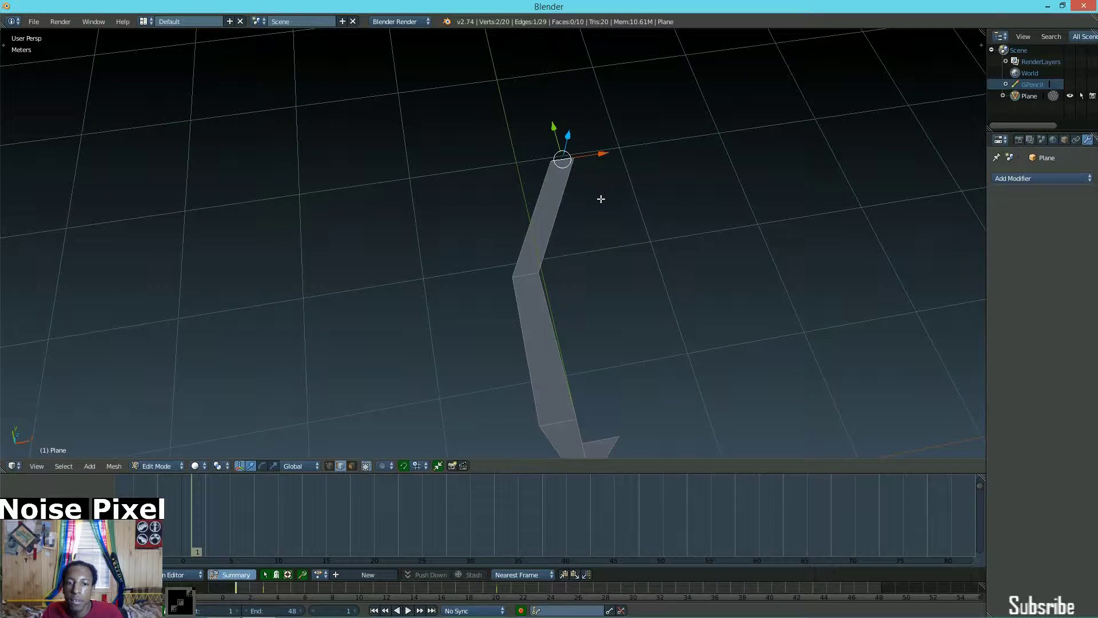
{"action": "left_click_drag", "start_coordinate": [588, 160], "coordinate": [535, 161]}
- Extrude the flared end edge on the positive X side along the global Y axis, alongside the long prong
{"action": "right_click", "coordinate": [590, 427]}
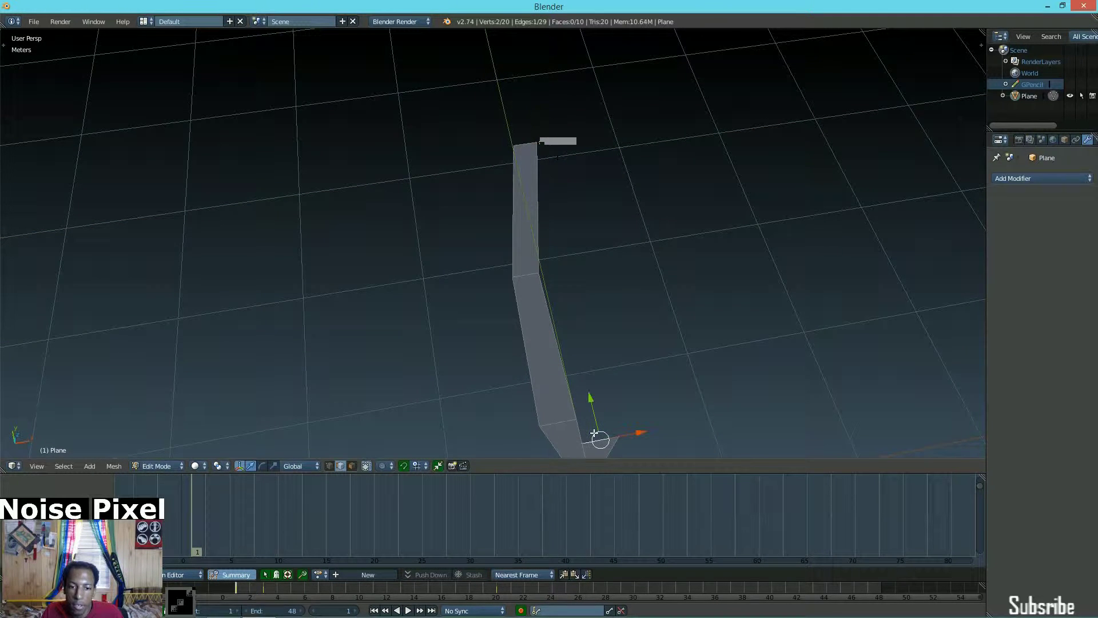
{"action": "middle_click_drag", "start_coordinate": [592, 430], "coordinate": [535, 321]}
{"action": "key", "text": "e"}
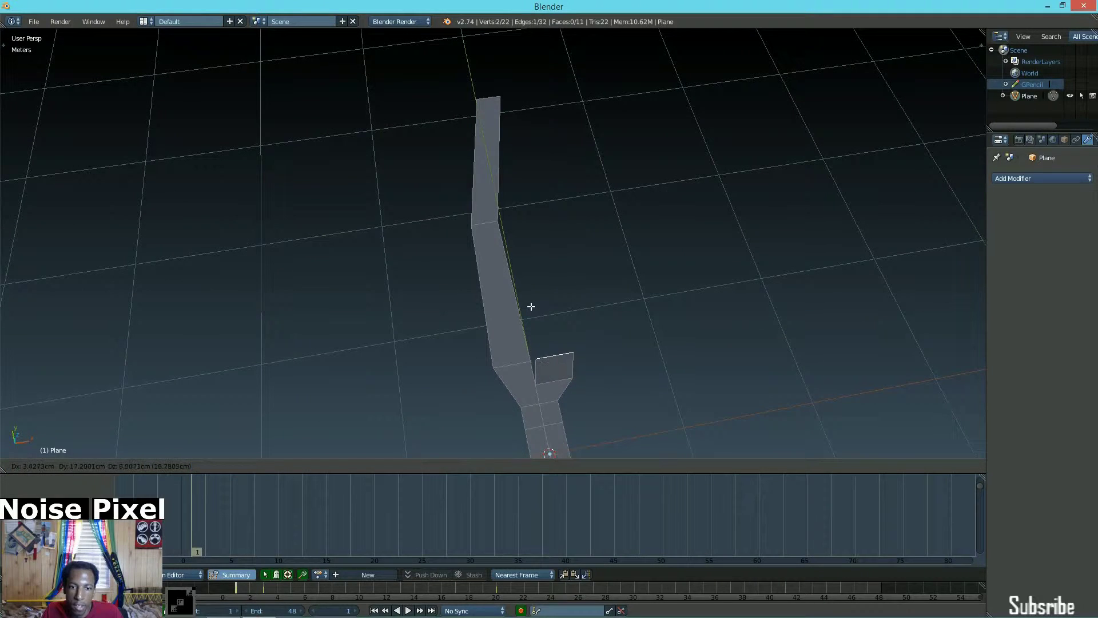
{"action": "key", "text": "x"}
{"action": "key", "text": "y"}
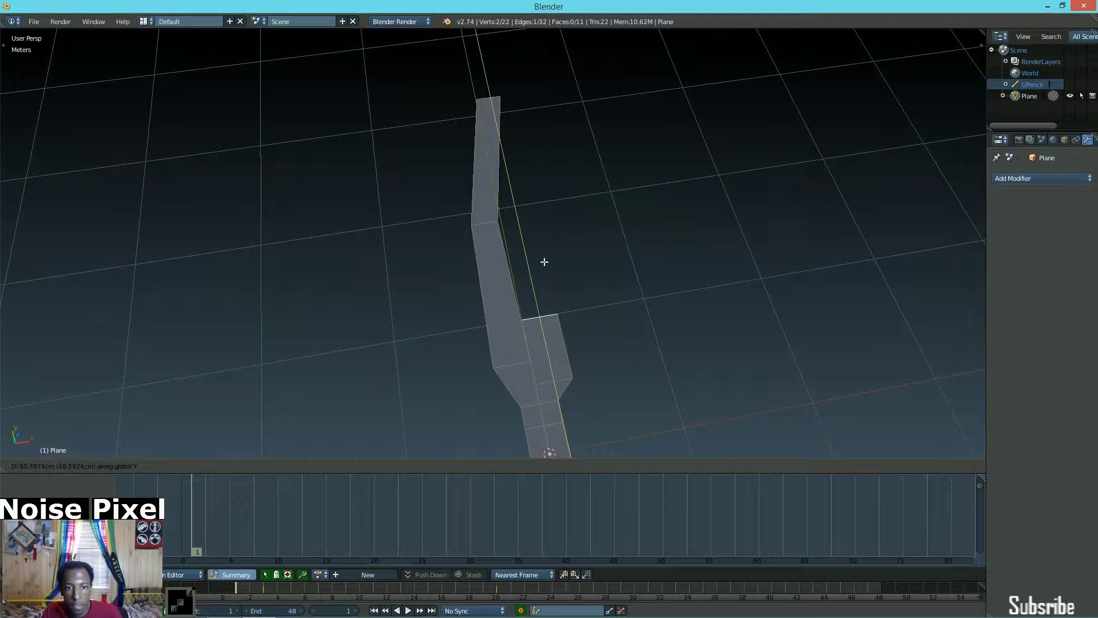
{"action": "left_click", "coordinate": [545, 242]}
- Scale the short prong's end edge down along the global X axis to form a narrow tip
{"action": "key", "text": "s"}
{"action": "key", "text": "x"}
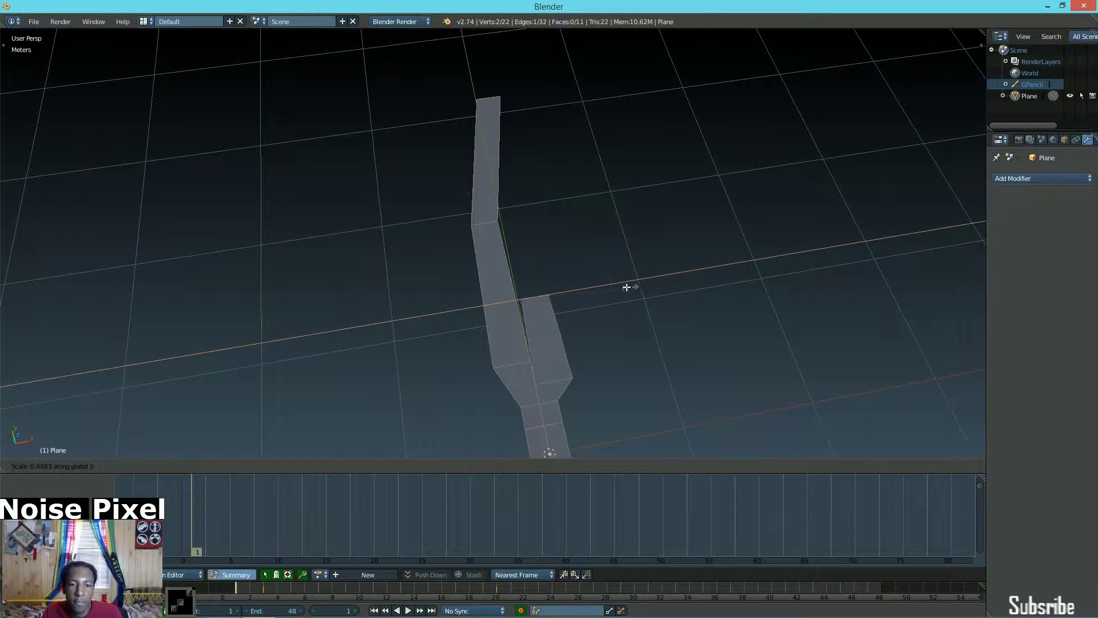
{"action": "left_click", "coordinate": [579, 287]}
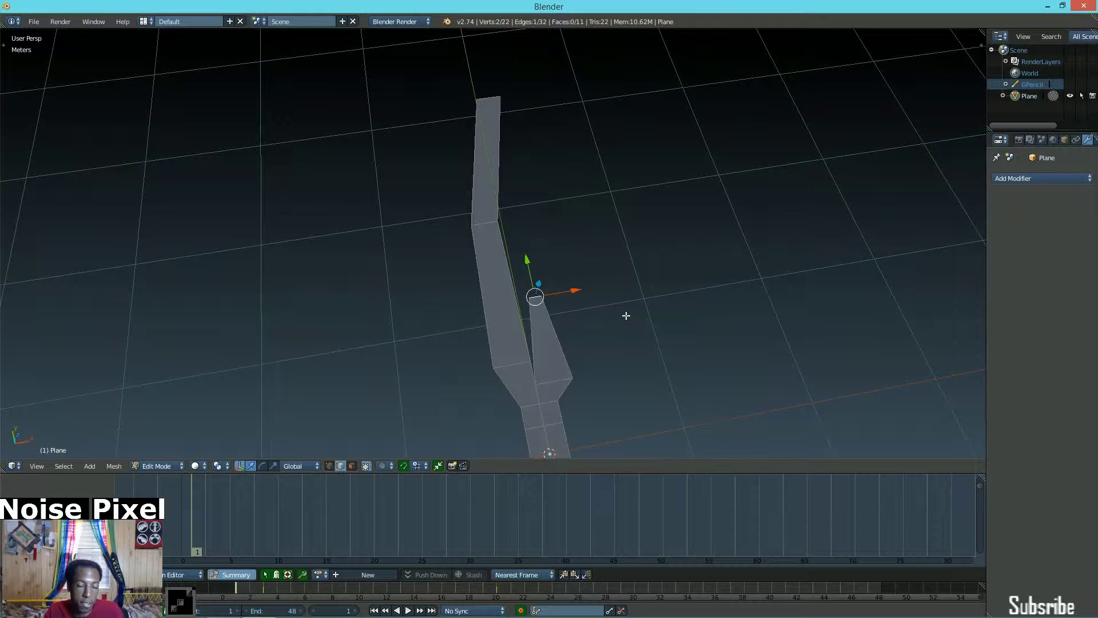
- Select the long prong's tip edge and shift it in the negative X direction to straighten the prong
{"action": "middle_click_drag", "start_coordinate": [596, 304], "coordinate": [552, 263]}
{"action": "right_click", "coordinate": [480, 114]}
{"action": "left_click_drag", "start_coordinate": [522, 110], "coordinate": [502, 111]}
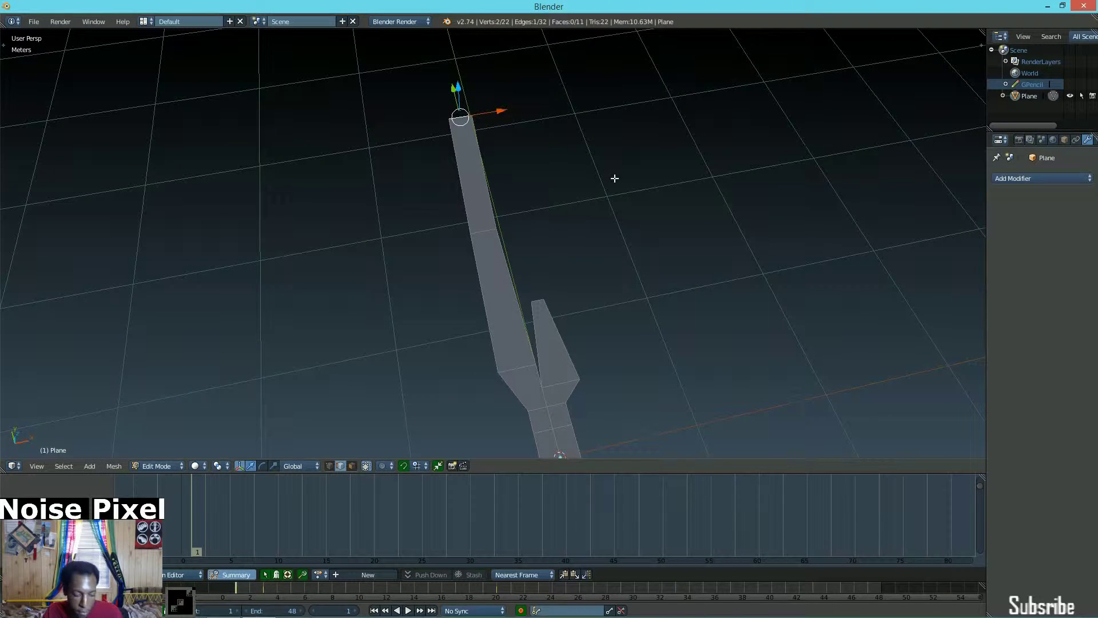
- Select the short prong's tip edge and move it outward along Y to lengthen the prong
{"action": "right_click", "coordinate": [533, 297]}
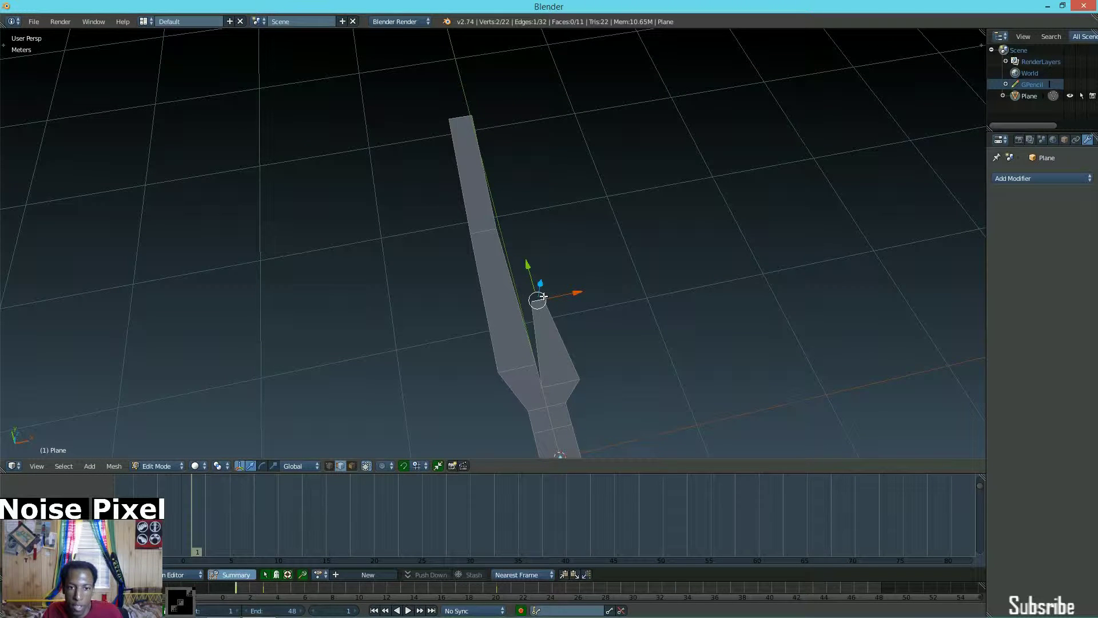
{"action": "scroll", "coordinate": [537, 287], "scroll_direction": "up", "scroll_amount": 2}
{"action": "scroll", "coordinate": [537, 286], "scroll_direction": "down", "scroll_amount": 2}
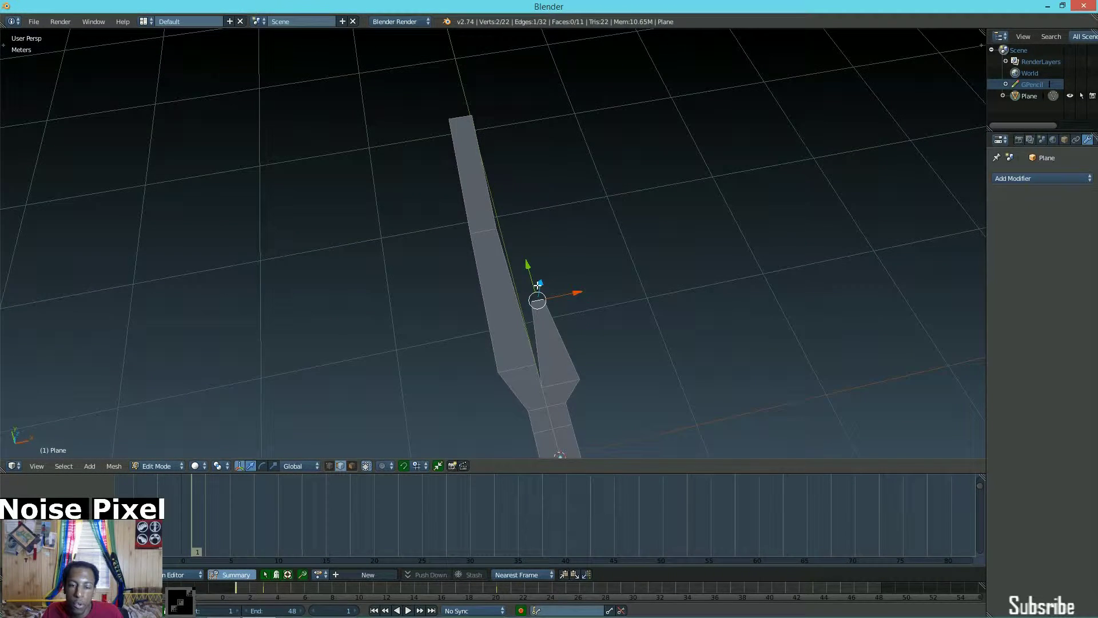
{"action": "left_click_drag", "start_coordinate": [533, 275], "coordinate": [522, 199]}
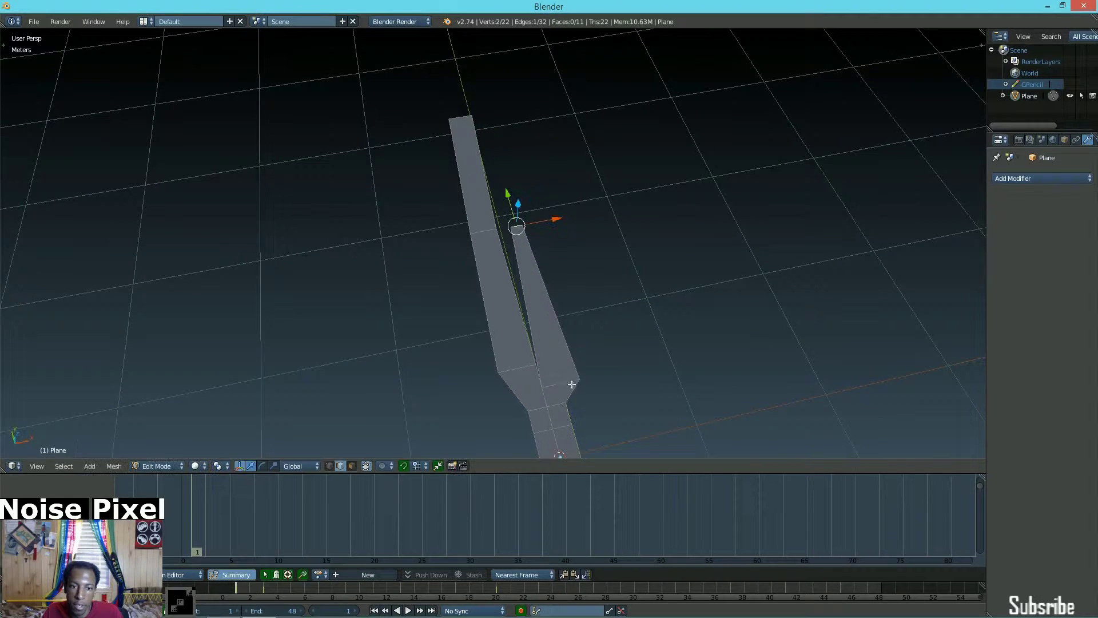
- Move the edge at the short prong's base about 17 cm outward along the Y axis
{"action": "right_click", "coordinate": [573, 382]}
{"action": "left_click_drag", "start_coordinate": [552, 353], "coordinate": [551, 327]}
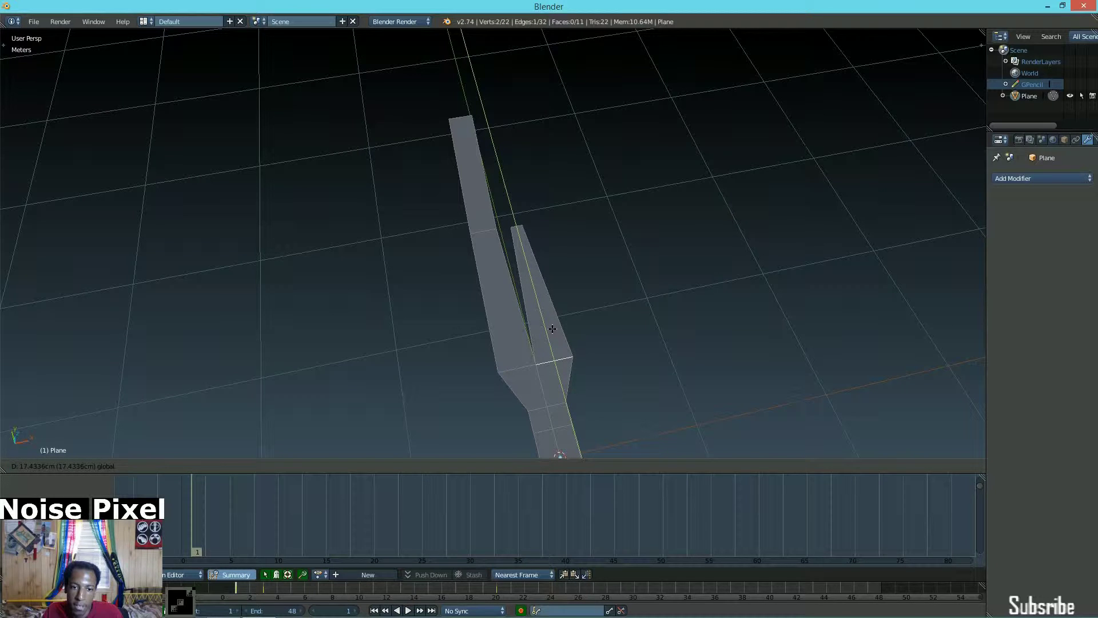
{"action": "left_click_drag", "start_coordinate": [552, 329], "coordinate": [552, 329]}
- Select the short prong's tip edge and widen it by scaling along the global X axis
{"action": "scroll", "coordinate": [521, 226], "scroll_direction": "up", "scroll_amount": 5}
{"action": "right_click", "coordinate": [540, 209]}
{"action": "key", "text": "s"}
{"action": "key", "text": "x"}
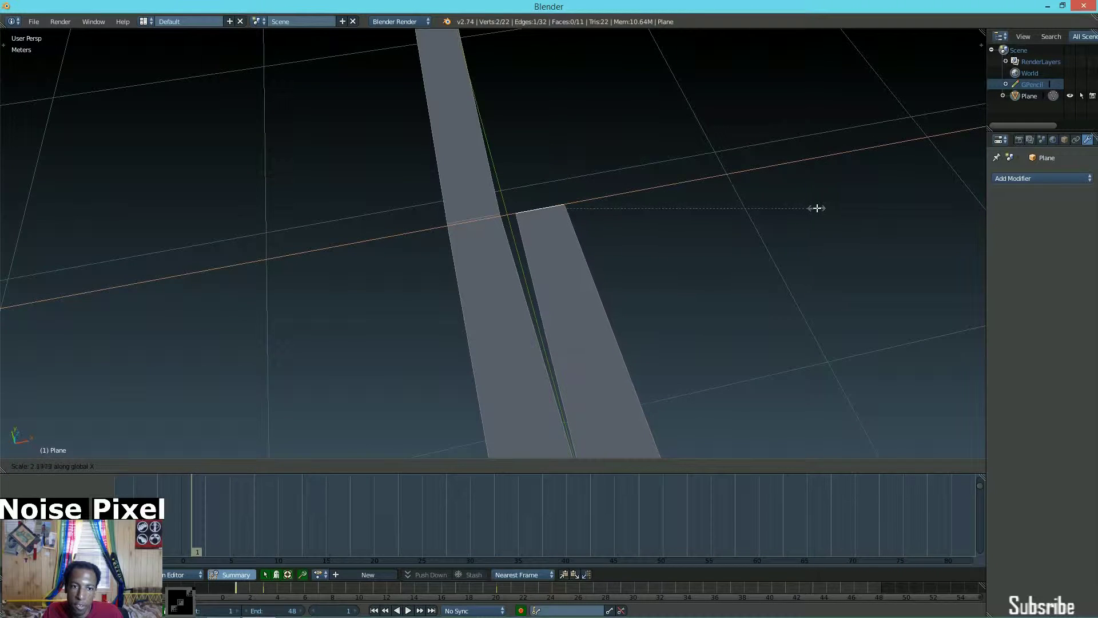
{"action": "left_click", "coordinate": [785, 209]}
- Extrude the short prong's tip edge about 1.3 m along the global Y axis, level with the long prong's tip
{"action": "middle_click_drag", "start_coordinate": [681, 189], "coordinate": [526, 367]}
{"action": "scroll", "coordinate": [502, 208], "scroll_direction": "down", "scroll_amount": 2}
{"action": "middle_click_drag", "start_coordinate": [606, 395], "coordinate": [588, 294]}
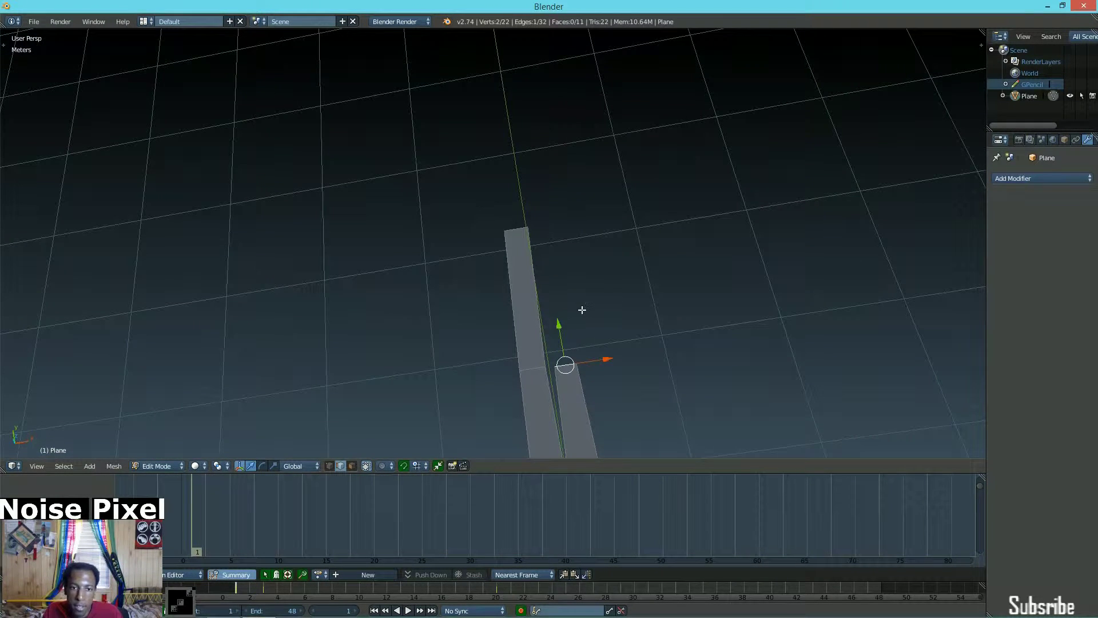
{"action": "key", "text": "e"}
{"action": "key", "text": "y"}
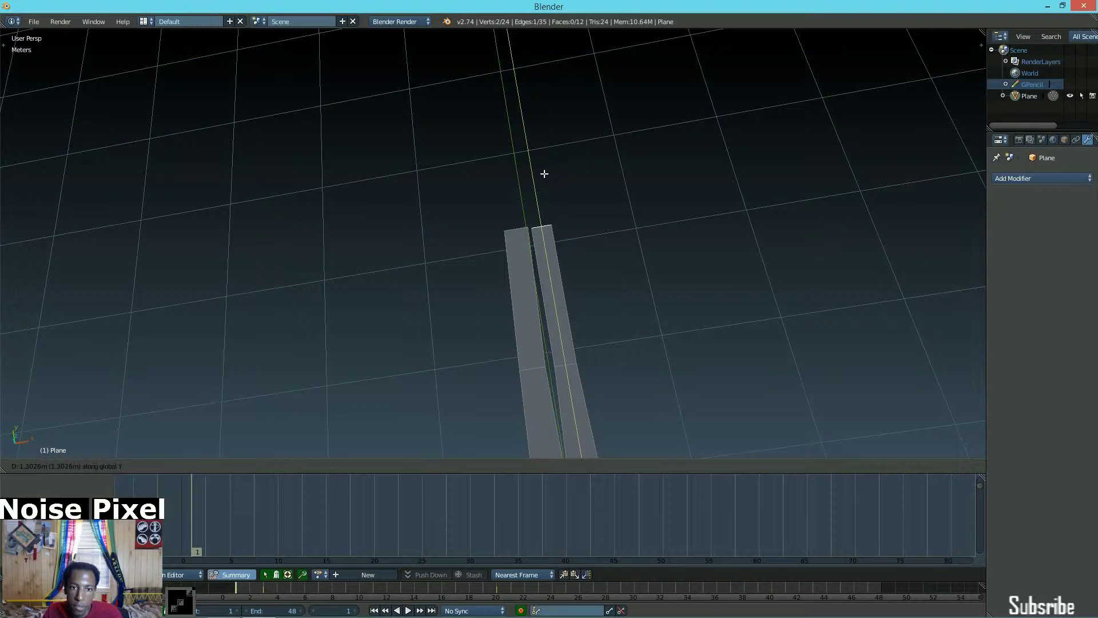
{"action": "left_click", "coordinate": [545, 174]}
- Try to rotate the left prong's tip edge about the global Y, Z and X axes
{"action": "scroll", "coordinate": [578, 198], "scroll_direction": "up", "scroll_amount": 7}
{"action": "middle_click_drag", "start_coordinate": [666, 211], "coordinate": [667, 286], "text": "shift"}
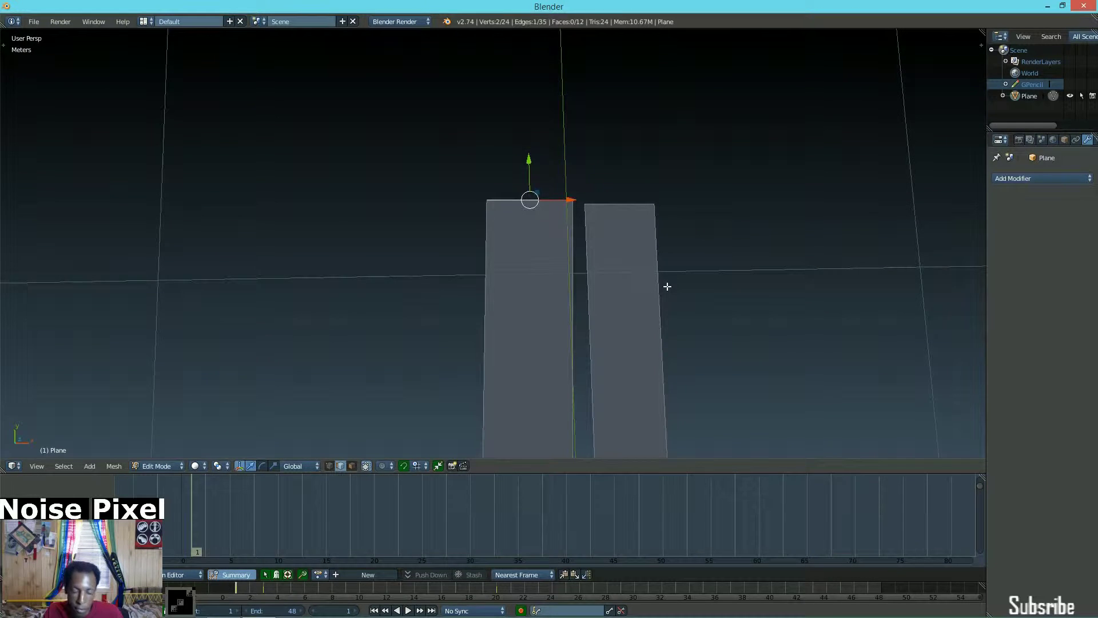
{"action": "key", "text": "r"}
{"action": "key", "text": "y"}
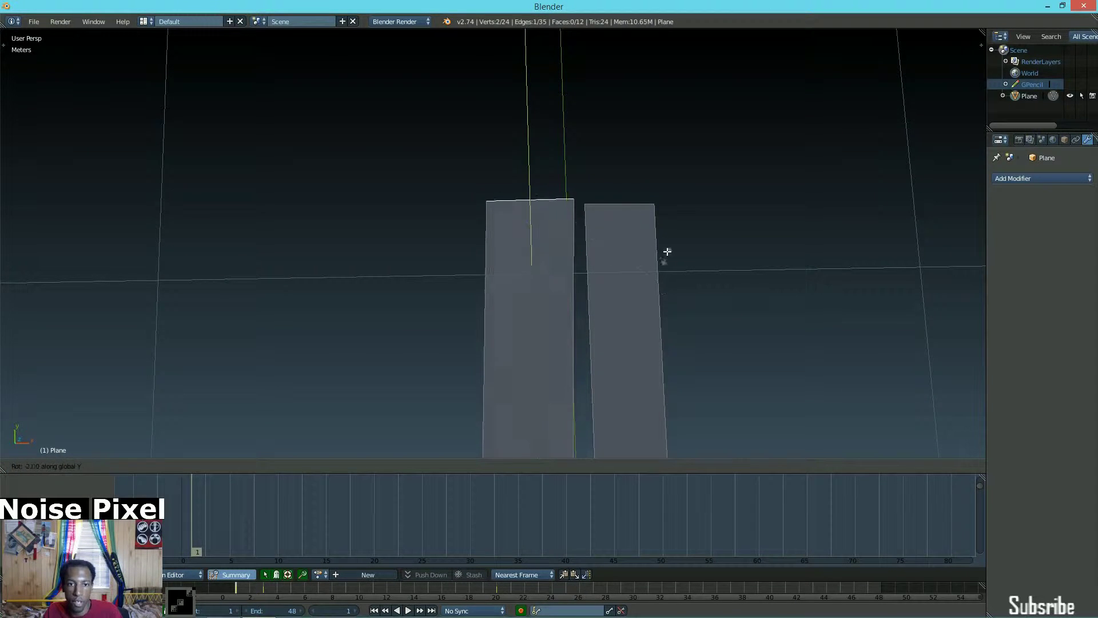
{"action": "key", "text": "x"}
{"action": "key", "text": "z"}
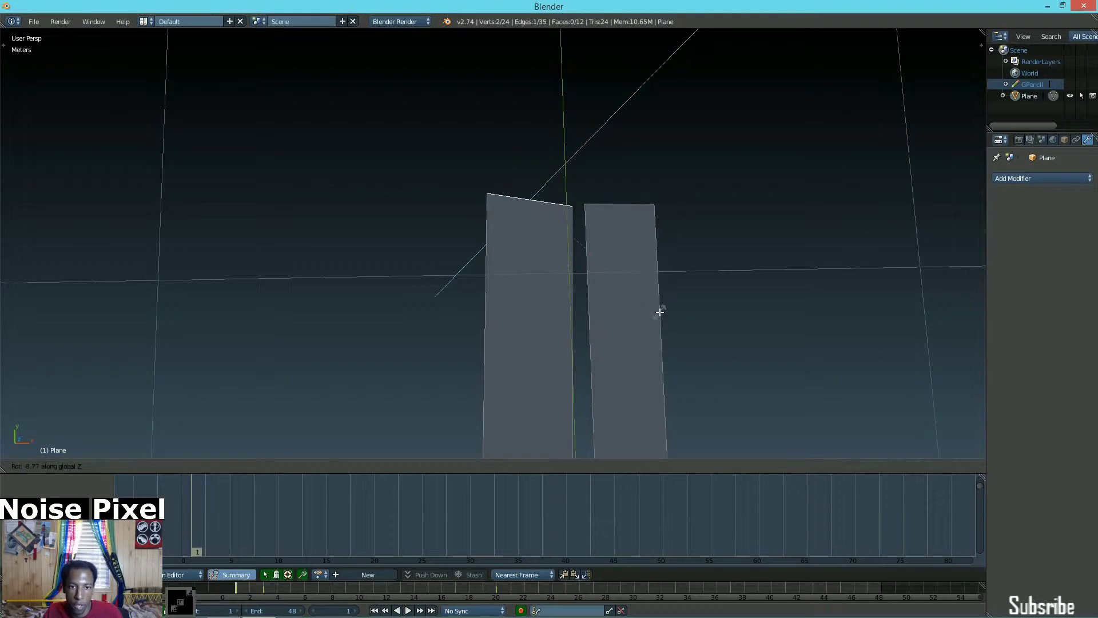
{"action": "left_click", "coordinate": [657, 298]}
{"action": "middle_click_drag", "start_coordinate": [657, 299], "coordinate": [692, 236]}
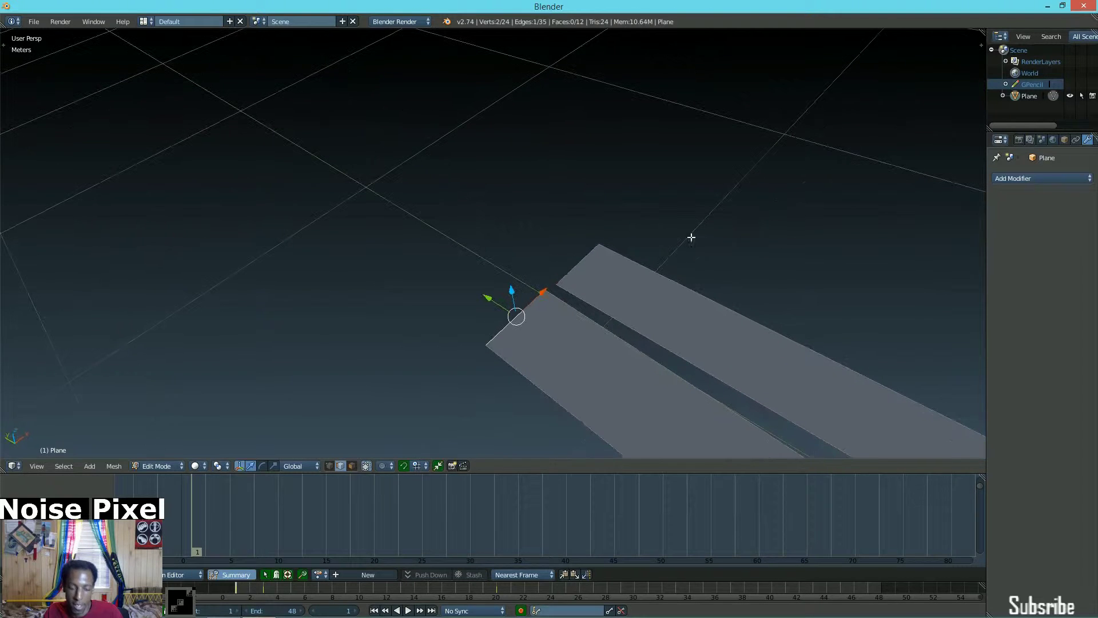
{"action": "key", "text": "r"}
{"action": "key", "text": "x"}
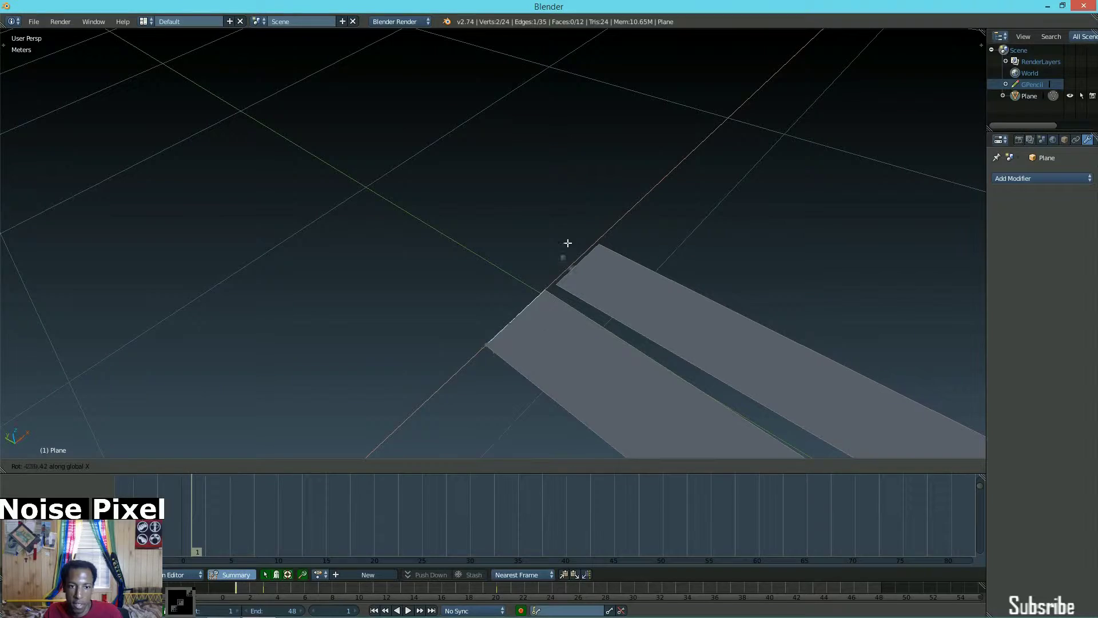
{"action": "left_click", "coordinate": [500, 269]}
- Rotate the left prong's tip edge about 50° around the global Z axis to angle the tip
{"action": "middle_click_drag", "start_coordinate": [500, 269], "coordinate": [625, 301]}
{"action": "key", "text": "r"}
{"action": "key", "text": "z"}
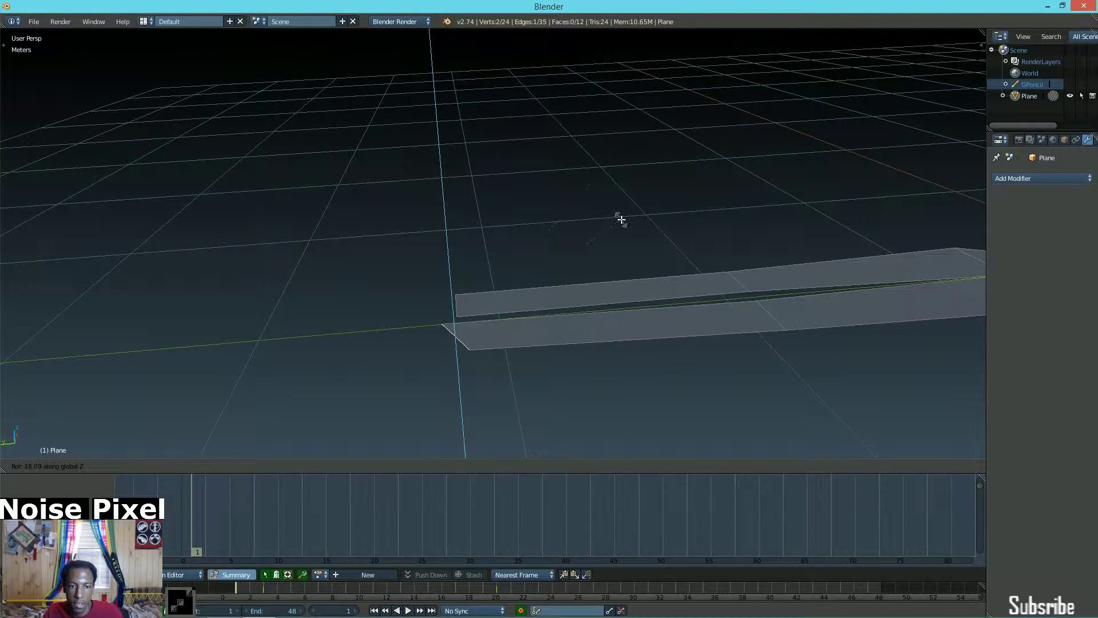
{"action": "left_click", "coordinate": [618, 205]}
- Rotate the right prong's tip edge about -53° around the global Z axis, mirroring the left tip's slant
{"action": "middle_click_drag", "start_coordinate": [618, 205], "coordinate": [625, 364]}
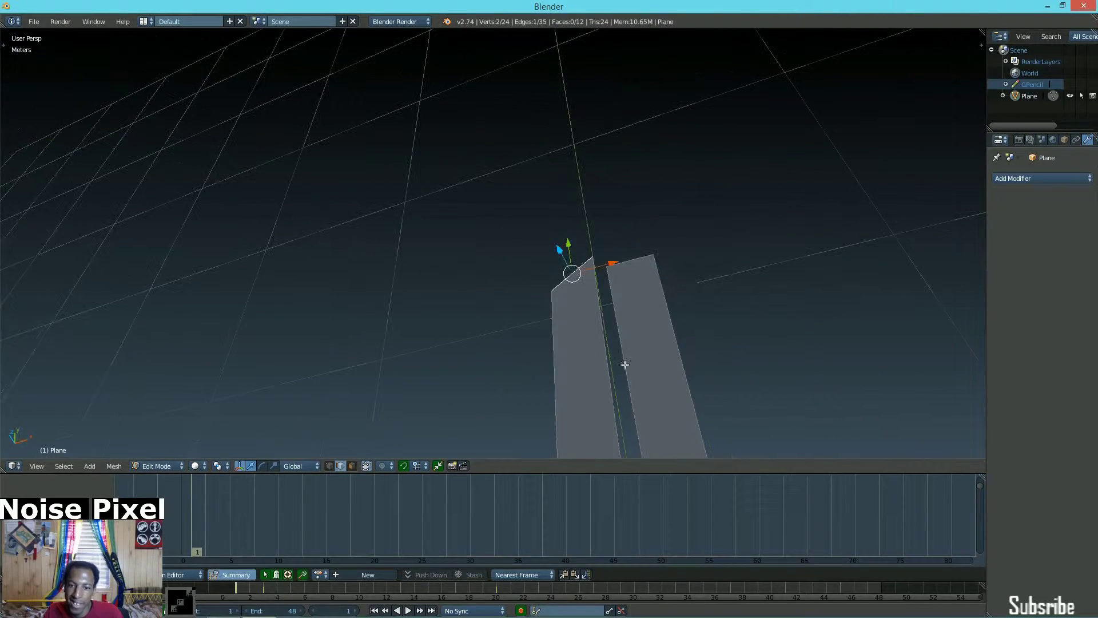
{"action": "key", "text": "r"}
{"action": "key", "text": "z"}
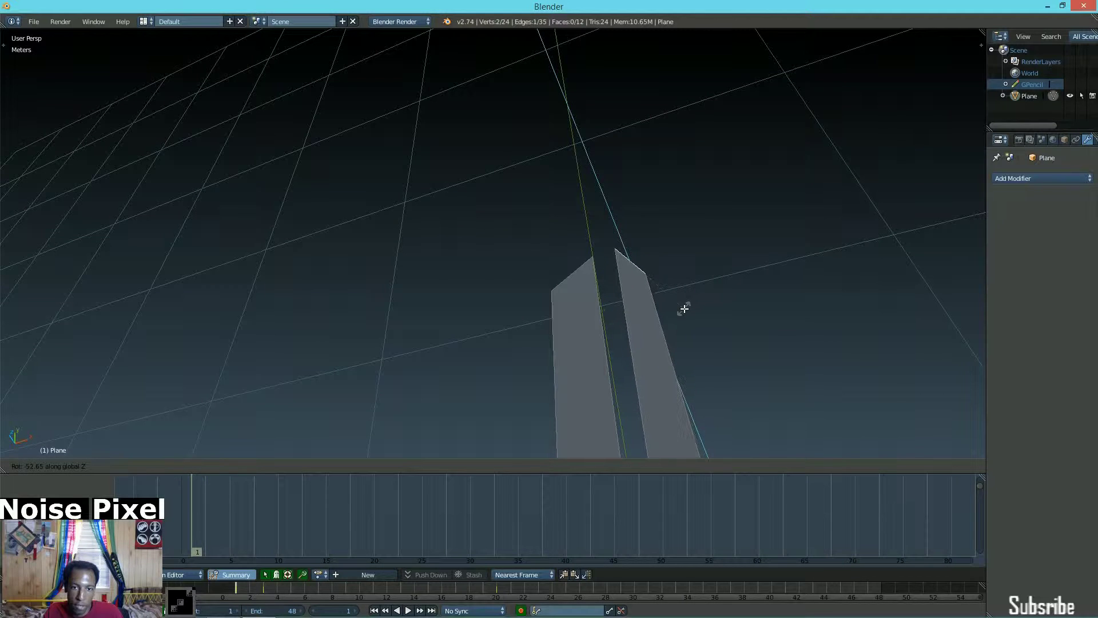
{"action": "left_click", "coordinate": [685, 309]}
- Move the right prong's slanted tip edge outward along the Y axis, well past the left prong's tip
{"action": "scroll", "coordinate": [685, 307], "scroll_direction": "down", "scroll_amount": 6}
{"action": "scroll", "coordinate": [671, 290], "scroll_direction": "up", "scroll_amount": 4}
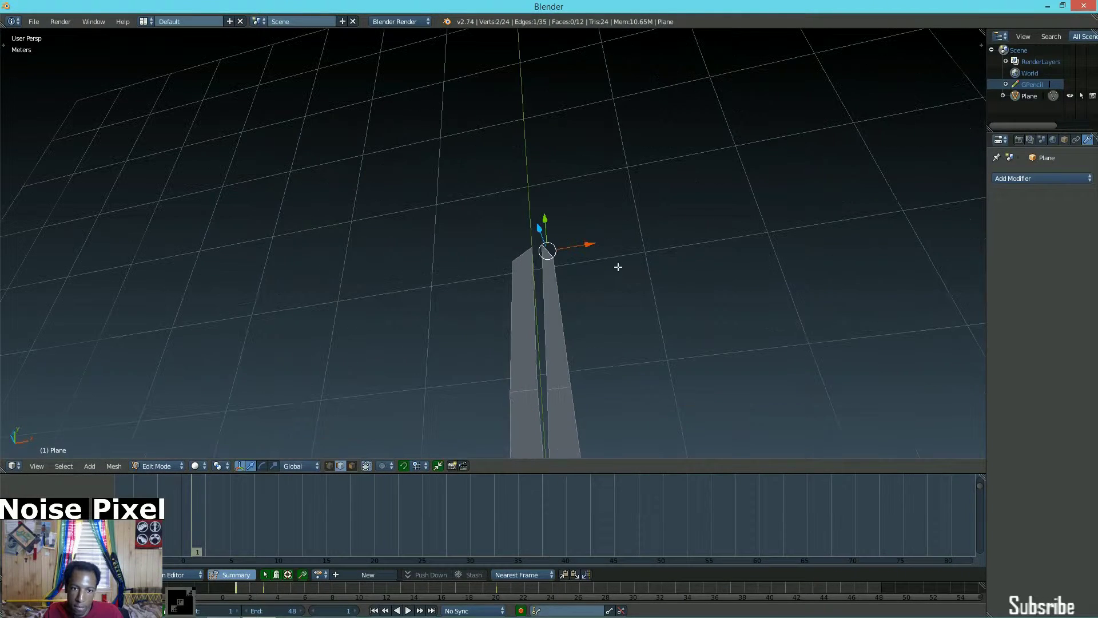
{"action": "left_click_drag", "start_coordinate": [551, 222], "coordinate": [568, 187]}
{"action": "scroll", "coordinate": [569, 196], "scroll_direction": "down", "scroll_amount": 3}
{"action": "scroll", "coordinate": [544, 269], "scroll_direction": "up", "scroll_amount": 3}
{"action": "scroll", "coordinate": [543, 257], "scroll_direction": "down", "scroll_amount": 3}
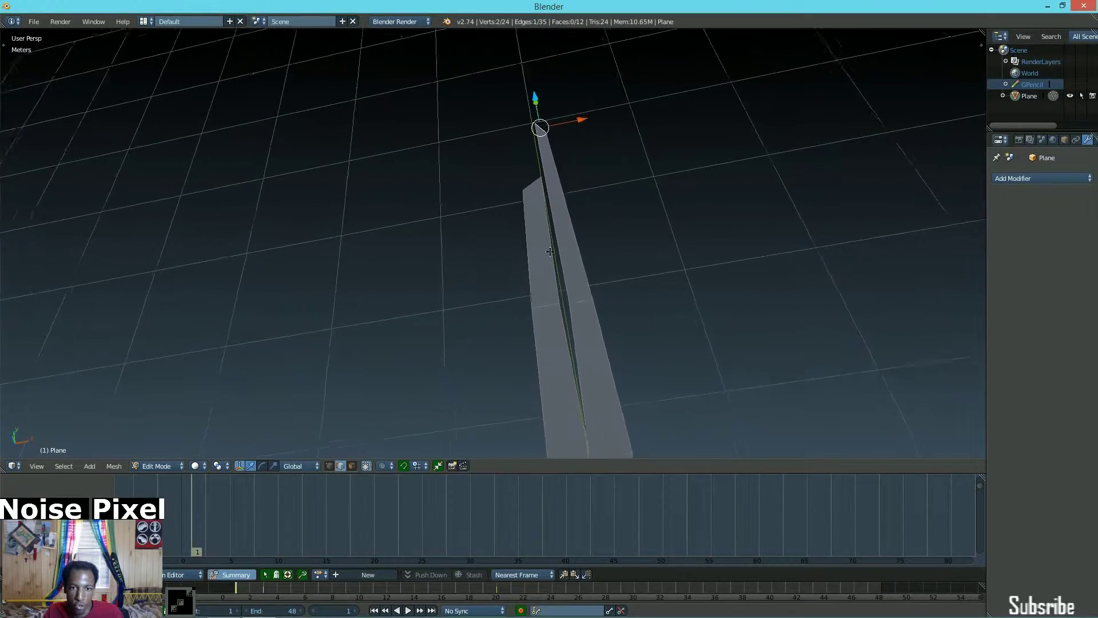
- Select both outer side edges of the short segment just below the blade's base and extrude them in place
{"action": "middle_click_drag", "start_coordinate": [548, 272], "coordinate": [602, 270]}
{"action": "scroll", "coordinate": [602, 366], "scroll_direction": "up", "scroll_amount": 2}
{"action": "middle_click_drag", "start_coordinate": [605, 372], "coordinate": [525, 215], "text": "shift"}
{"action": "scroll", "coordinate": [524, 218], "scroll_direction": "up", "scroll_amount": 2}
{"action": "right_click", "coordinate": [524, 258]}
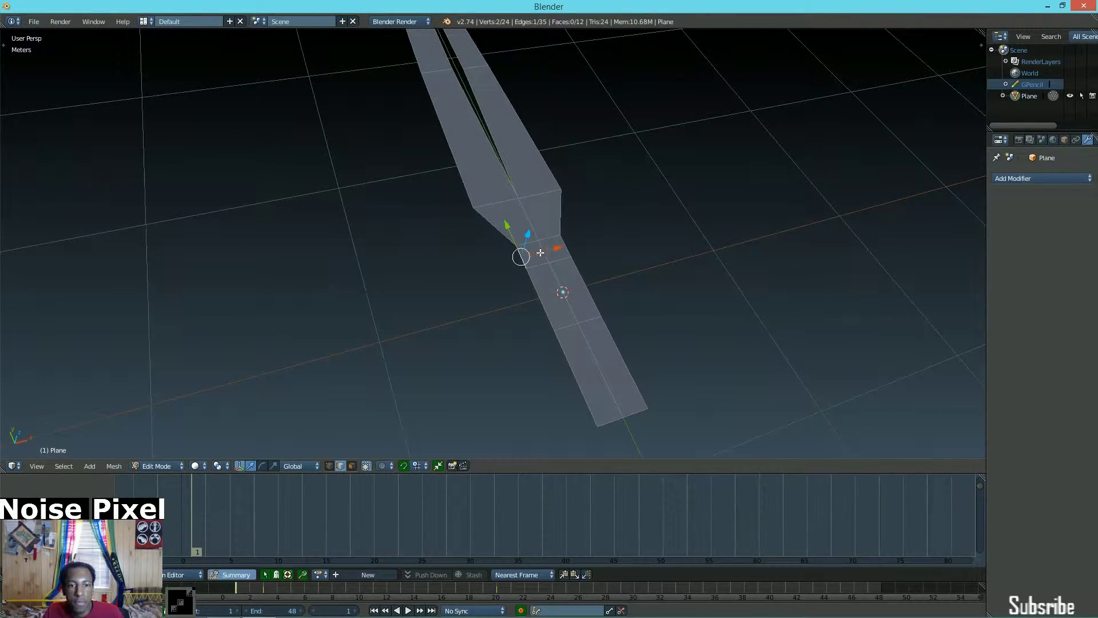
{"action": "right_click", "coordinate": [571, 242], "text": "shift"}
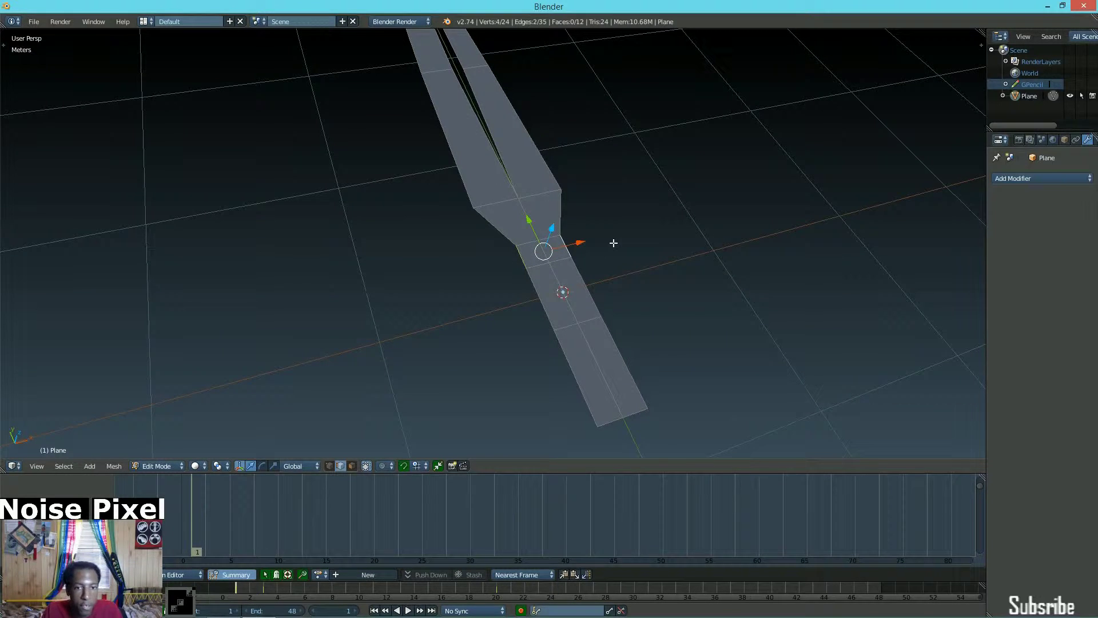
{"action": "middle_click_drag", "start_coordinate": [613, 243], "coordinate": [610, 265], "text": "shift"}
{"action": "key", "text": "e"}
{"action": "right_click", "coordinate": [586, 263]}
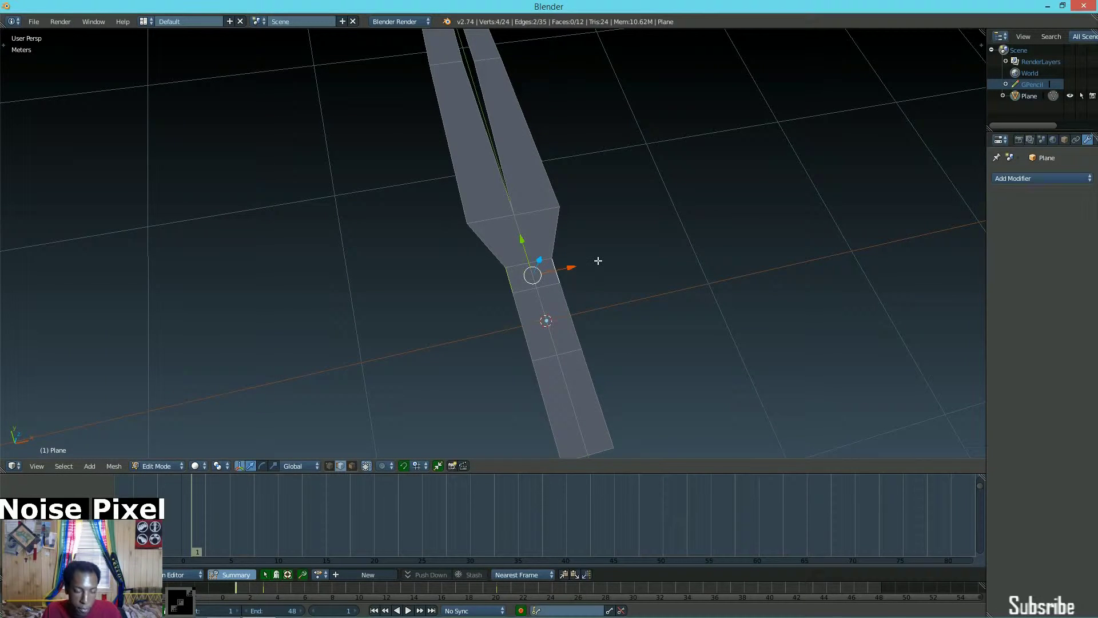
{"action": "key", "text": "e"}
{"action": "right_click", "coordinate": [673, 178]}
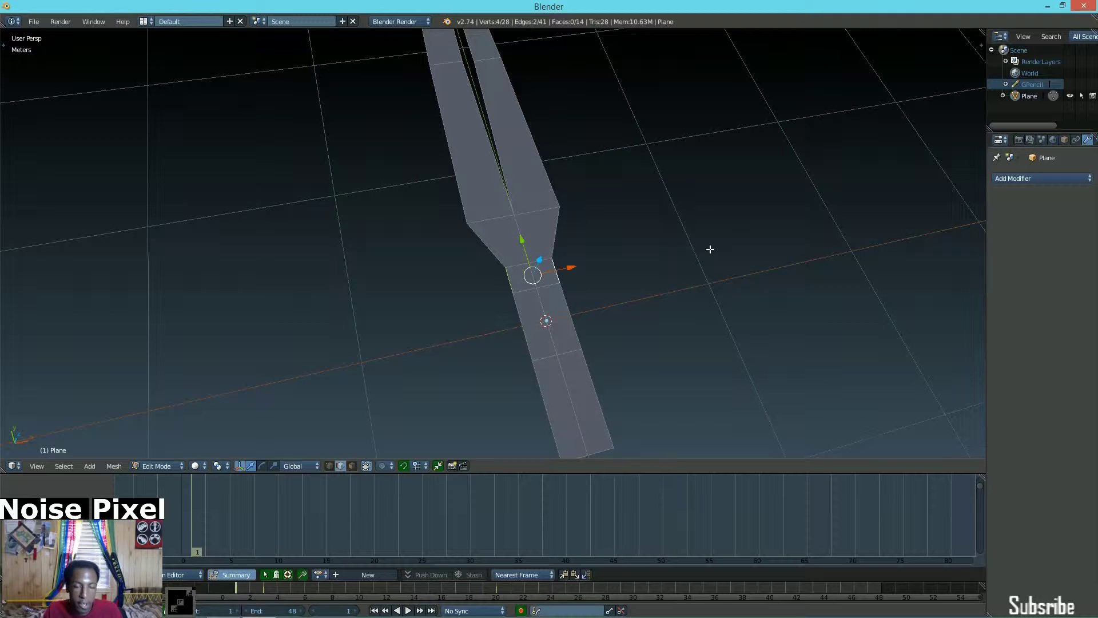
- Scale the extruded side edges outward along the global X axis to form a crossguard
{"action": "key", "text": "s"}
{"action": "key", "text": "x"}
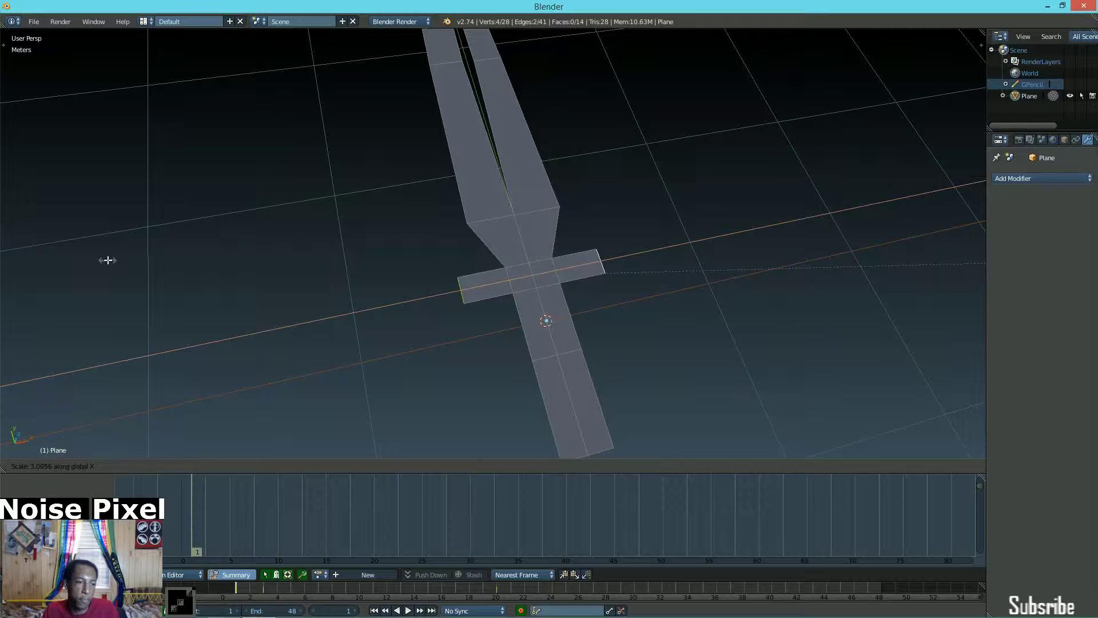
{"action": "left_click", "coordinate": [269, 249]}
{"action": "scroll", "coordinate": [452, 251], "scroll_direction": "down", "scroll_amount": 4}
{"action": "scroll", "coordinate": [596, 240], "scroll_direction": "up", "scroll_amount": 3}
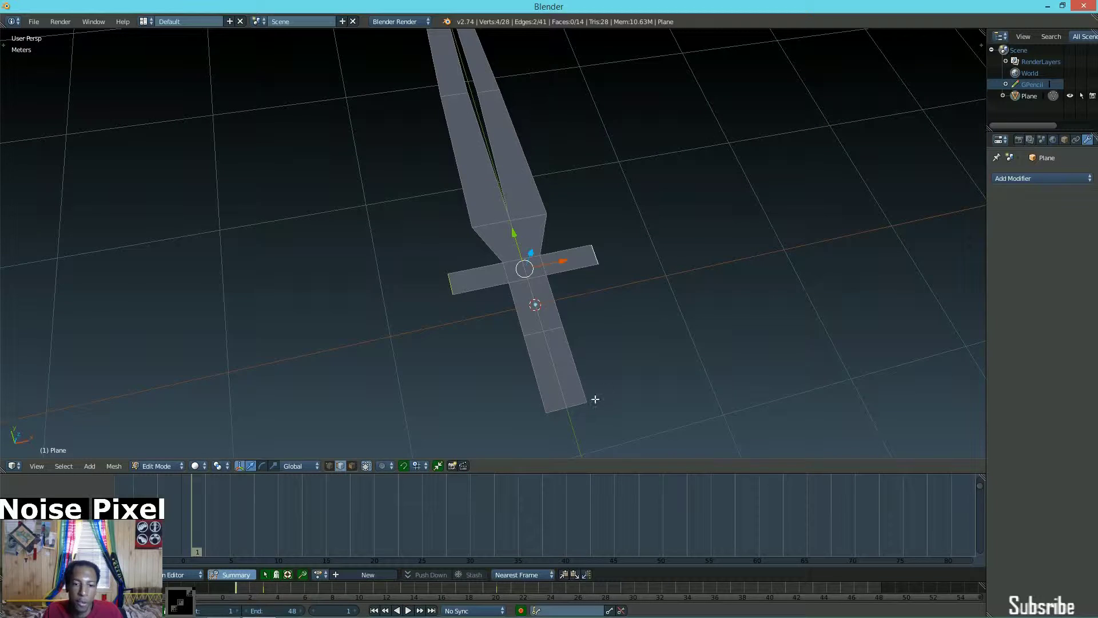
- Add a loop cut across the handle's last segment and slide it close to the handle's end
{"action": "key", "text": "ctrl+r"}
{"action": "left_click", "coordinate": [556, 365]}
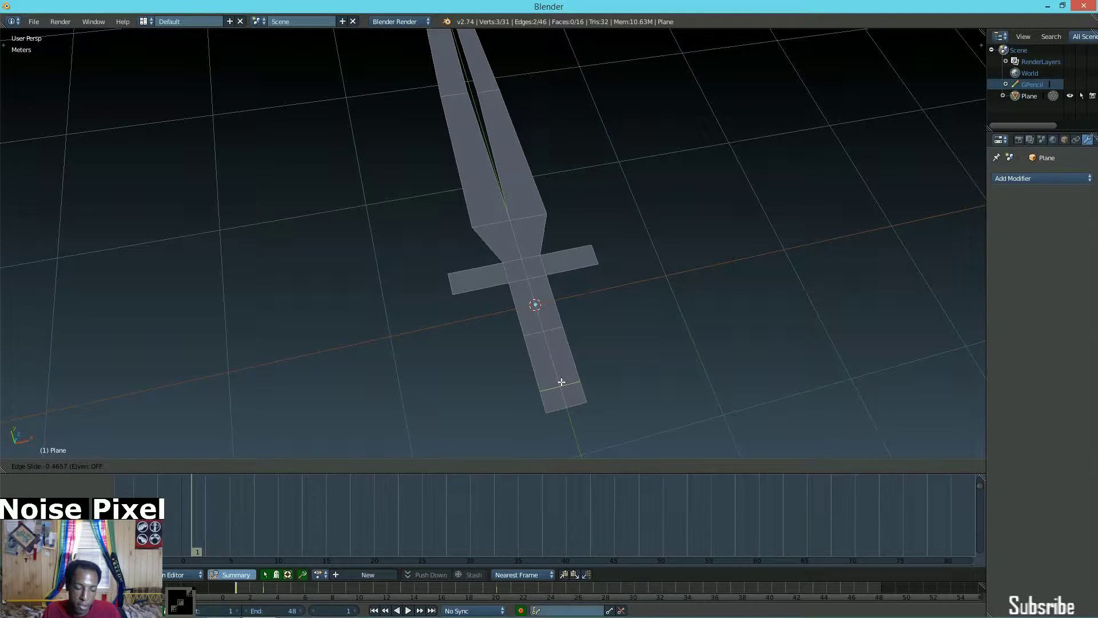
{"action": "left_click", "coordinate": [564, 386]}
- Select the two edges at the handle's end and scale them to about 0.55 along the global X axis
{"action": "right_click", "coordinate": [562, 410]}
{"action": "key", "text": "a"}
{"action": "right_click", "coordinate": [576, 403]}
{"action": "right_click", "coordinate": [556, 410], "text": "shift"}
{"action": "middle_click_drag", "start_coordinate": [575, 408], "coordinate": [666, 329]}
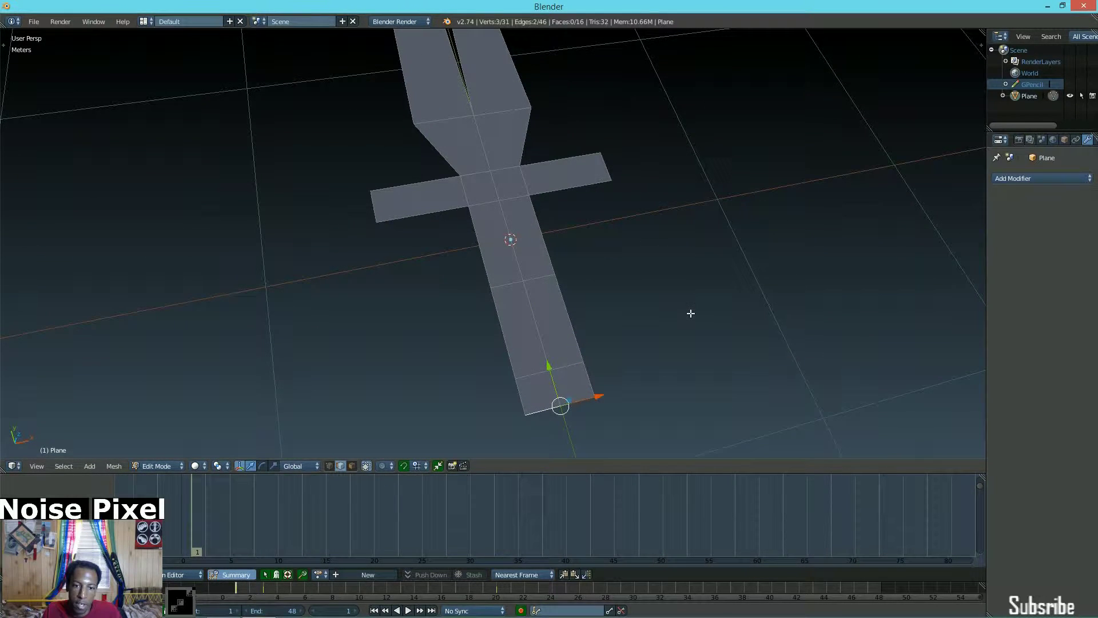
{"action": "key", "text": "s"}
{"action": "key", "text": "x"}
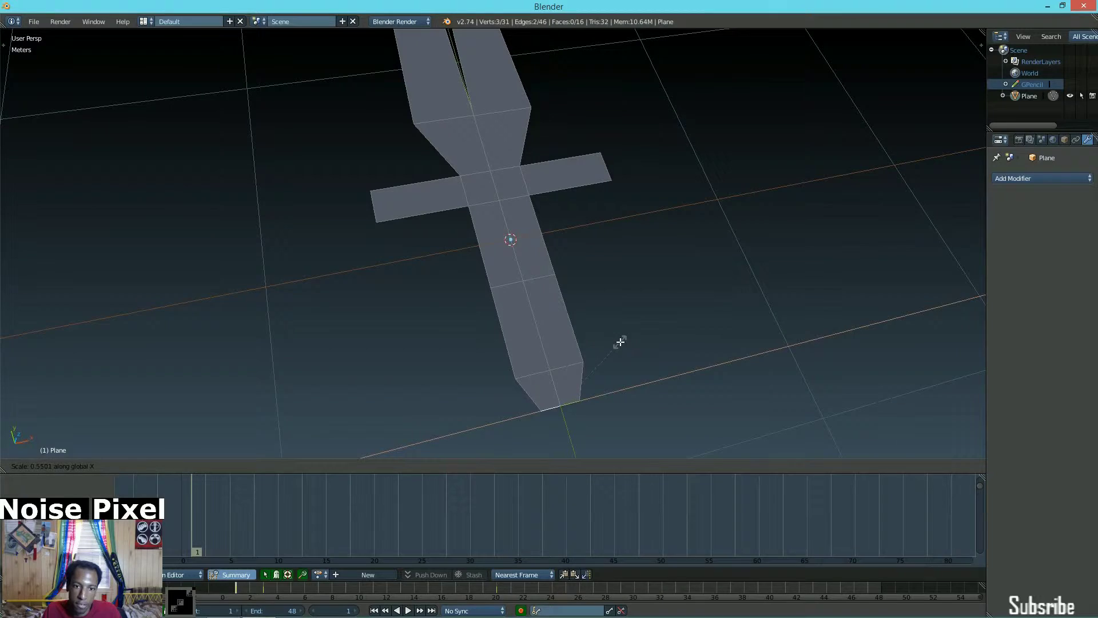
{"action": "left_click", "coordinate": [621, 342]}
- Move the handle's narrowed end edges slightly inward along the Y axis to shorten the tapered pommel
{"action": "key", "text": "g"}
{"action": "left_click", "coordinate": [546, 351]}
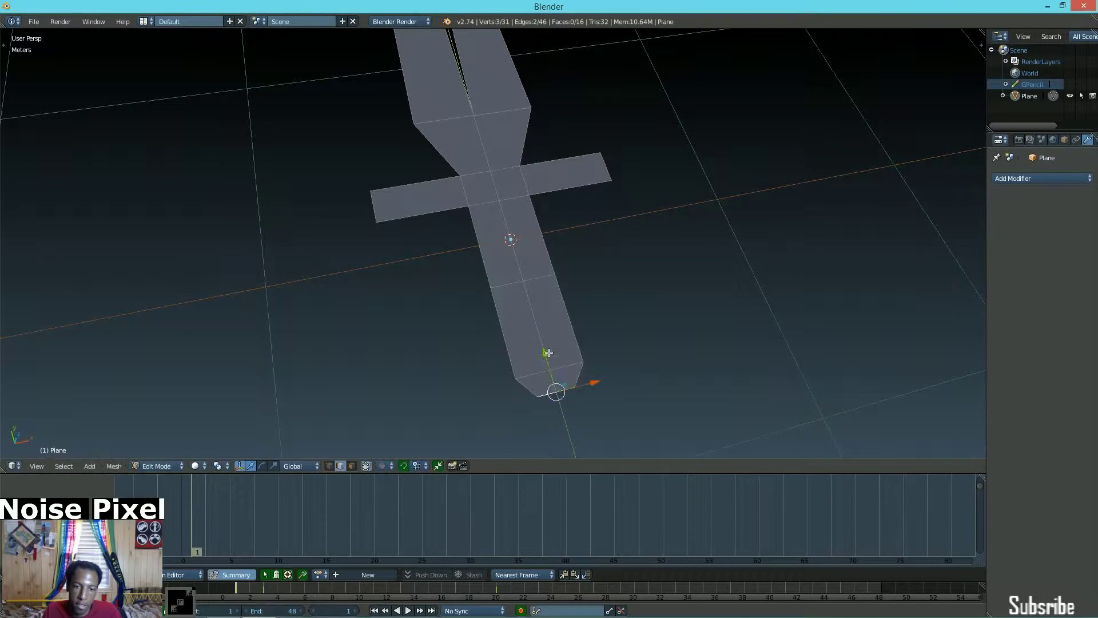
{"action": "scroll", "coordinate": [544, 343], "scroll_direction": "down", "scroll_amount": 5}
{"action": "middle_click_drag", "start_coordinate": [544, 343], "coordinate": [579, 298]}
{"action": "scroll", "coordinate": [579, 298], "scroll_direction": "up", "scroll_amount": 5}
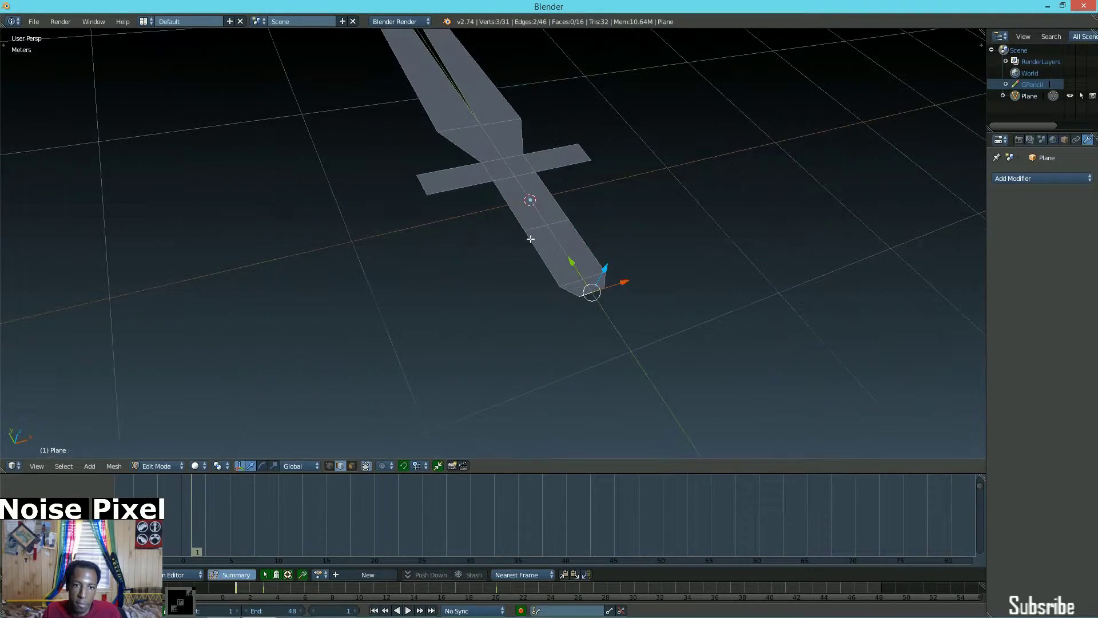
- Select the outer side and end edges of the handle's lower part and narrow them along the global X axis
{"action": "right_click", "coordinate": [470, 325], "text": "alt"}
{"action": "right_click", "coordinate": [517, 341]}
{"action": "right_click", "coordinate": [517, 385], "text": "shift"}
{"action": "right_click", "coordinate": [509, 386], "text": "shift"}
{"action": "right_click", "coordinate": [500, 392], "text": "shift"}
{"action": "right_click", "coordinate": [481, 386], "text": "shift"}
{"action": "right_click", "coordinate": [474, 311], "text": "shift"}
{"action": "key", "text": "s"}
{"action": "key", "text": "x"}
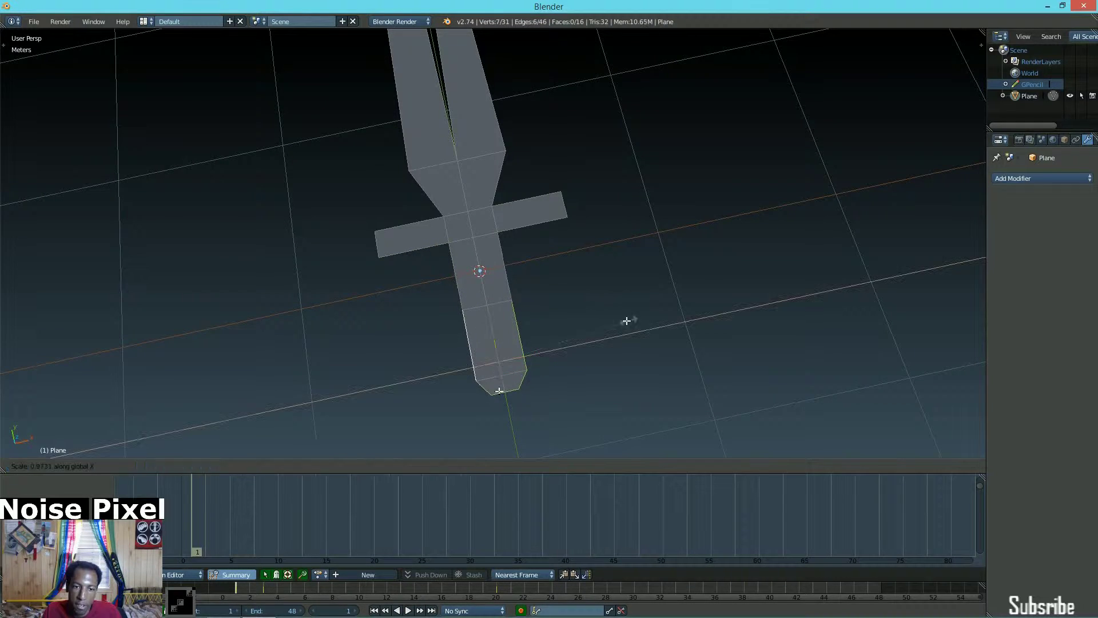
{"action": "left_click", "coordinate": [544, 318]}
- Select the whole sword mesh and move it along the global Y axis until the origin lies within the narrow handle
{"action": "middle_click_drag", "start_coordinate": [544, 317], "coordinate": [758, 253]}
{"action": "scroll", "coordinate": [510, 208], "scroll_direction": "up", "scroll_amount": 5}
{"action": "scroll", "coordinate": [565, 374], "scroll_direction": "down", "scroll_amount": 3}
{"action": "key", "text": "a"}
{"action": "key", "text": "a"}
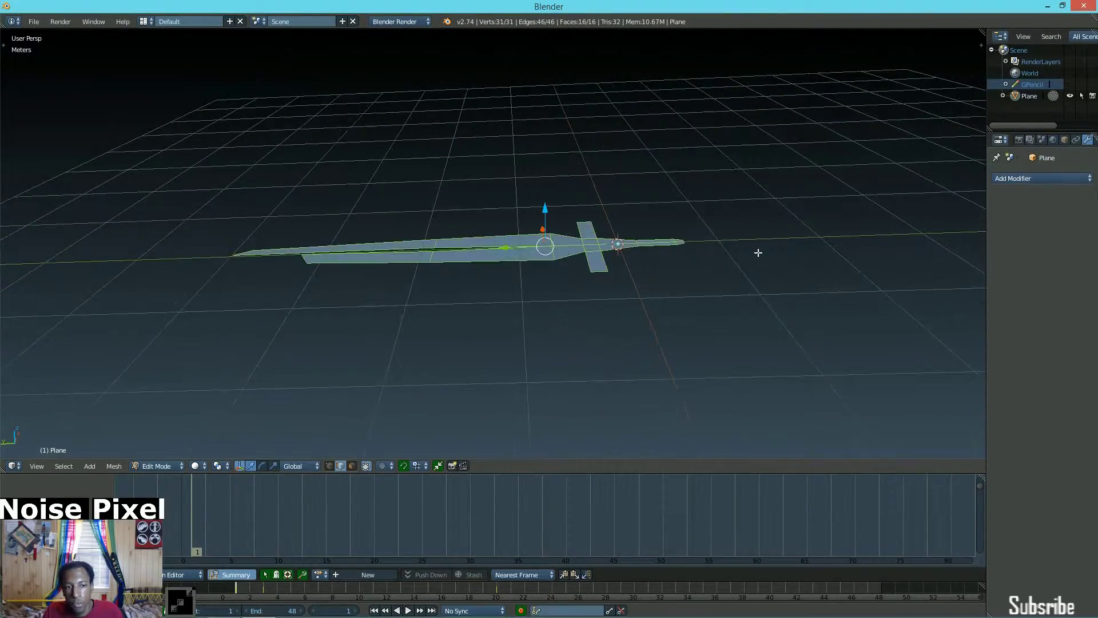
{"action": "scroll", "coordinate": [757, 252], "scroll_direction": "up", "scroll_amount": 4}
{"action": "middle_click_drag", "start_coordinate": [638, 282], "coordinate": [598, 282]}
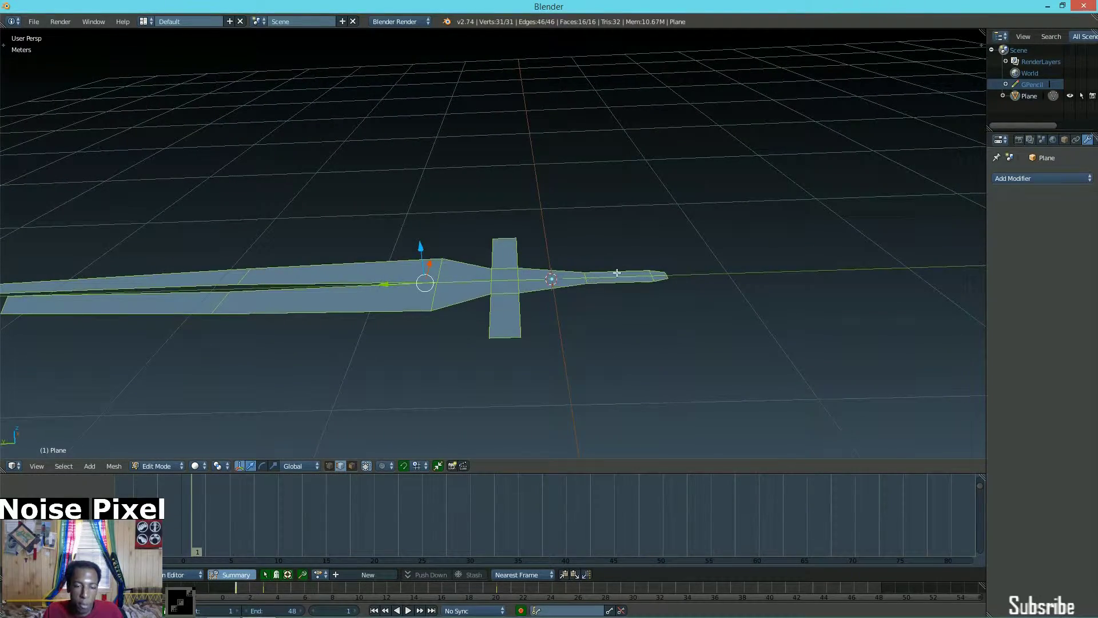
{"action": "scroll", "coordinate": [598, 287], "scroll_direction": "up", "scroll_amount": 5}
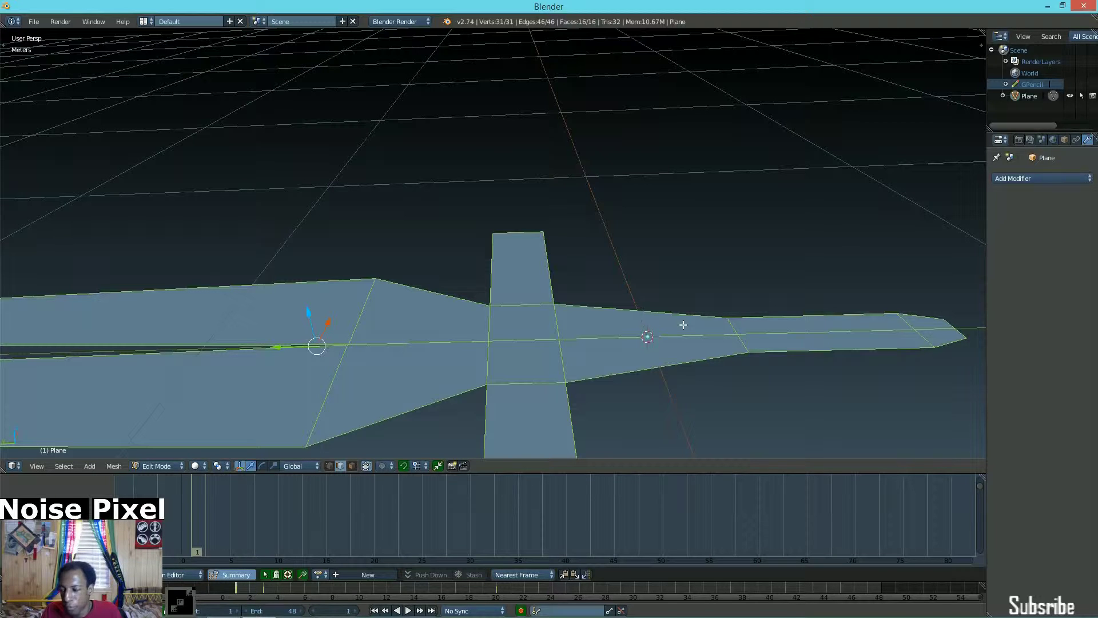
{"action": "scroll", "coordinate": [694, 324], "scroll_direction": "down", "scroll_amount": 3}
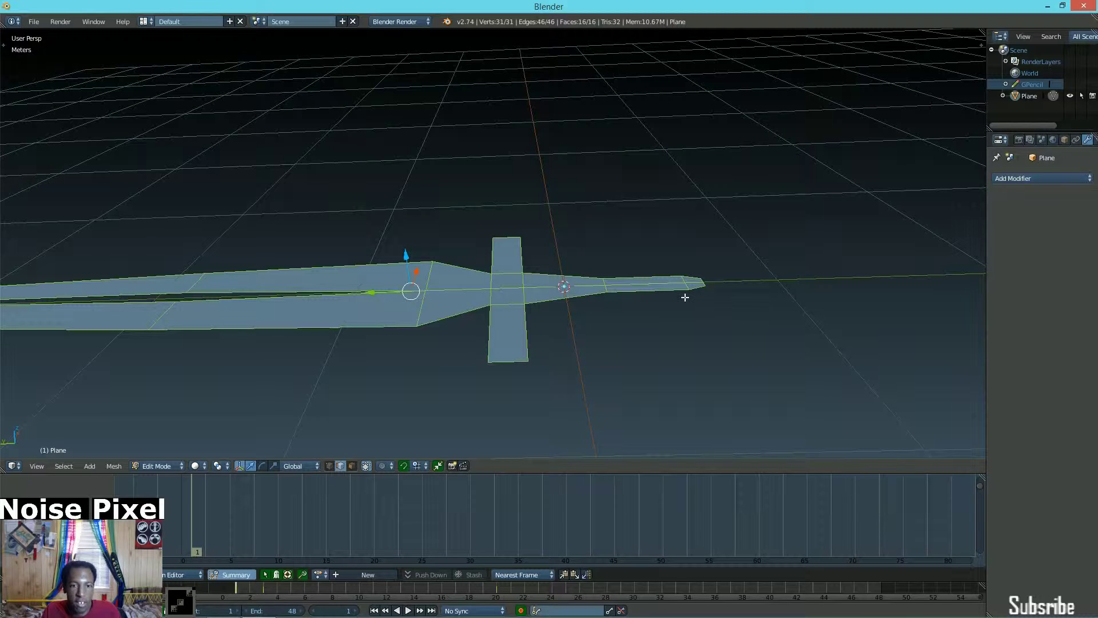
{"action": "key", "text": "g"}
{"action": "key", "text": "y"}
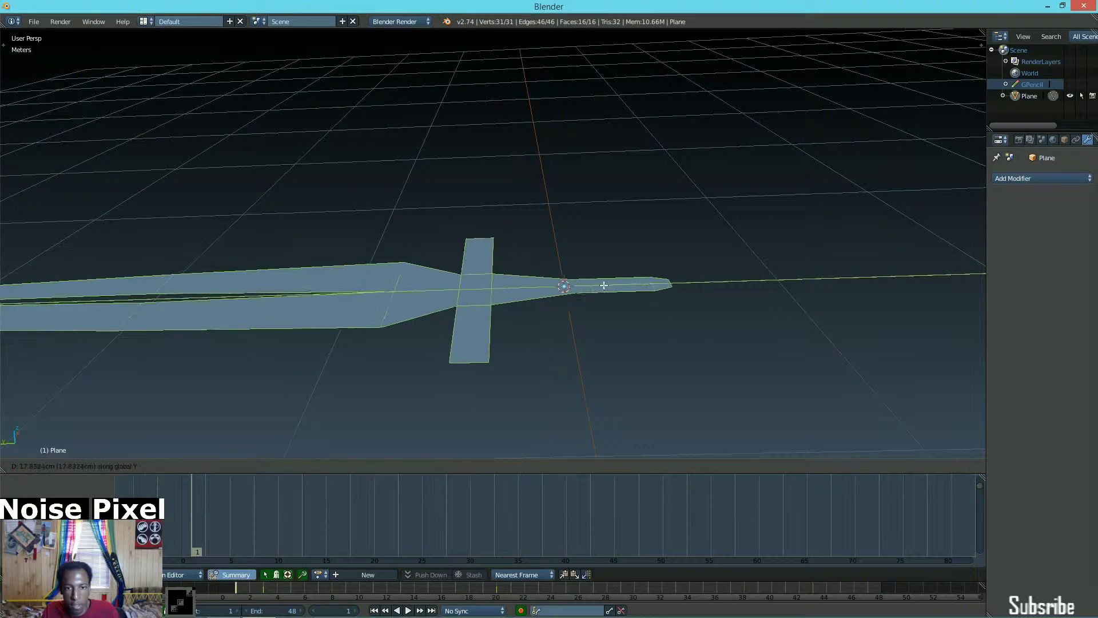
{"action": "left_click", "coordinate": [564, 285]}
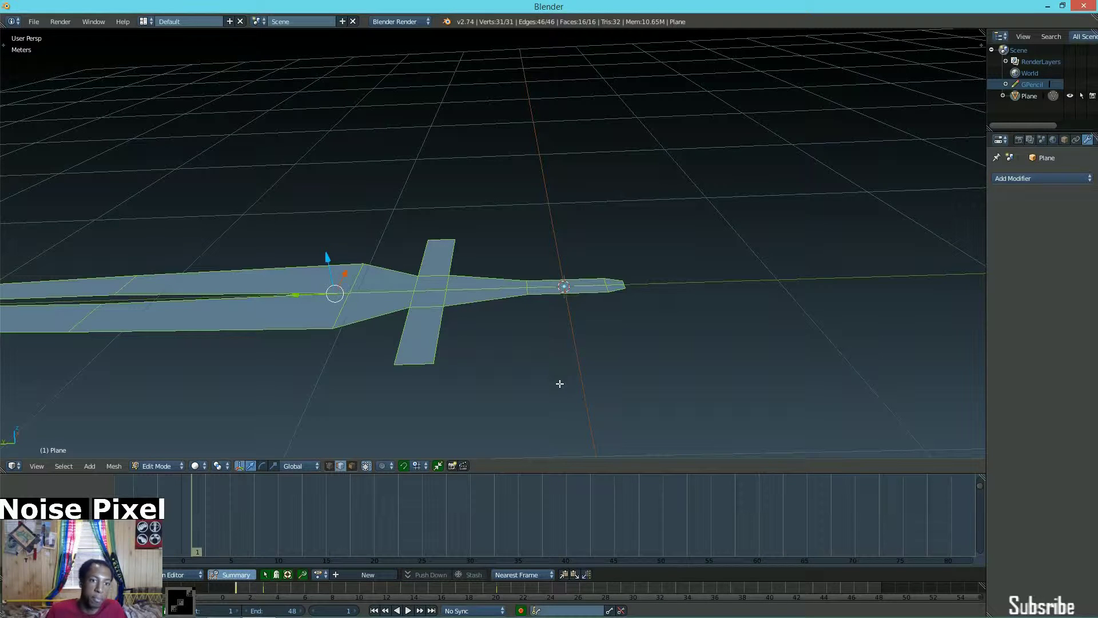
- Select the narrow handle's side and end edges, scale them along the global X axis, and clear the selection
{"action": "middle_click_drag", "start_coordinate": [588, 273], "coordinate": [538, 316]}
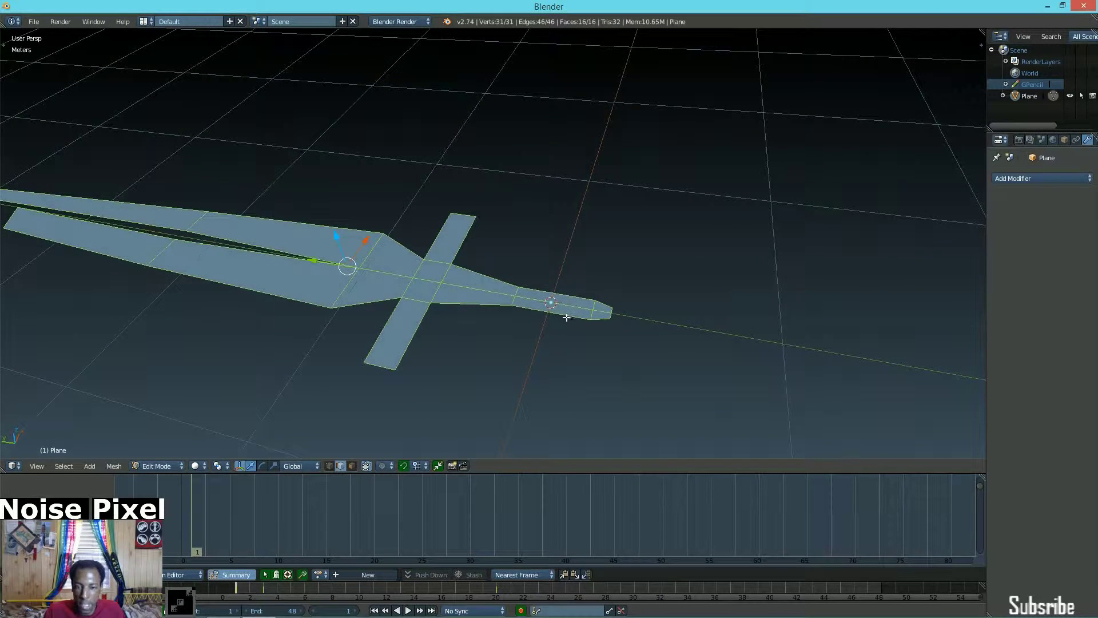
{"action": "middle_click_drag", "start_coordinate": [636, 286], "coordinate": [667, 264]}
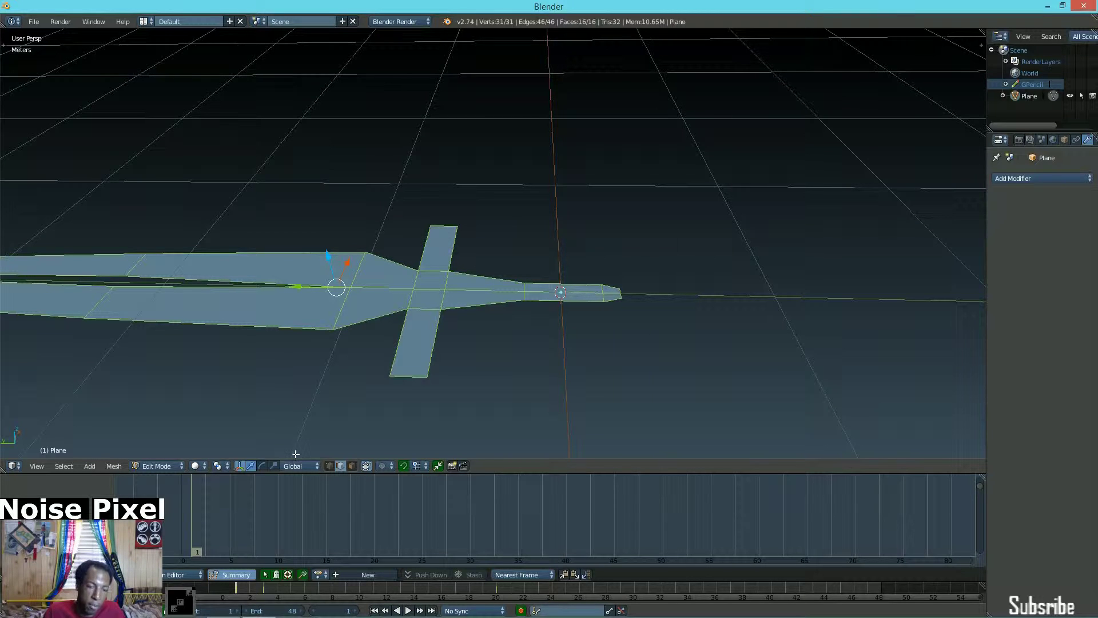
{"action": "scroll", "coordinate": [408, 337], "scroll_direction": "down", "scroll_amount": 2}
{"action": "middle_click_drag", "start_coordinate": [527, 318], "coordinate": [447, 421]}
{"action": "scroll", "coordinate": [557, 280], "scroll_direction": "up", "scroll_amount": 3}
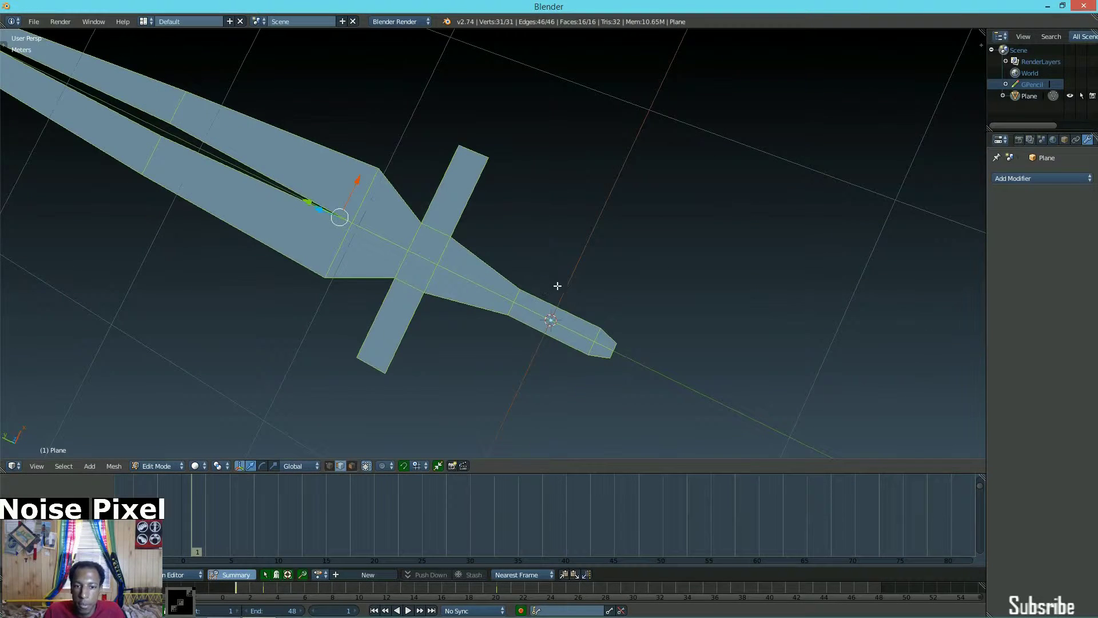
{"action": "right_click", "coordinate": [560, 316]}
{"action": "right_click", "coordinate": [549, 334], "text": "shift"}
{"action": "right_click", "coordinate": [608, 334], "text": "shift"}
{"action": "right_click", "coordinate": [605, 359], "text": "shift"}
{"action": "right_click", "coordinate": [612, 347], "text": "shift"}
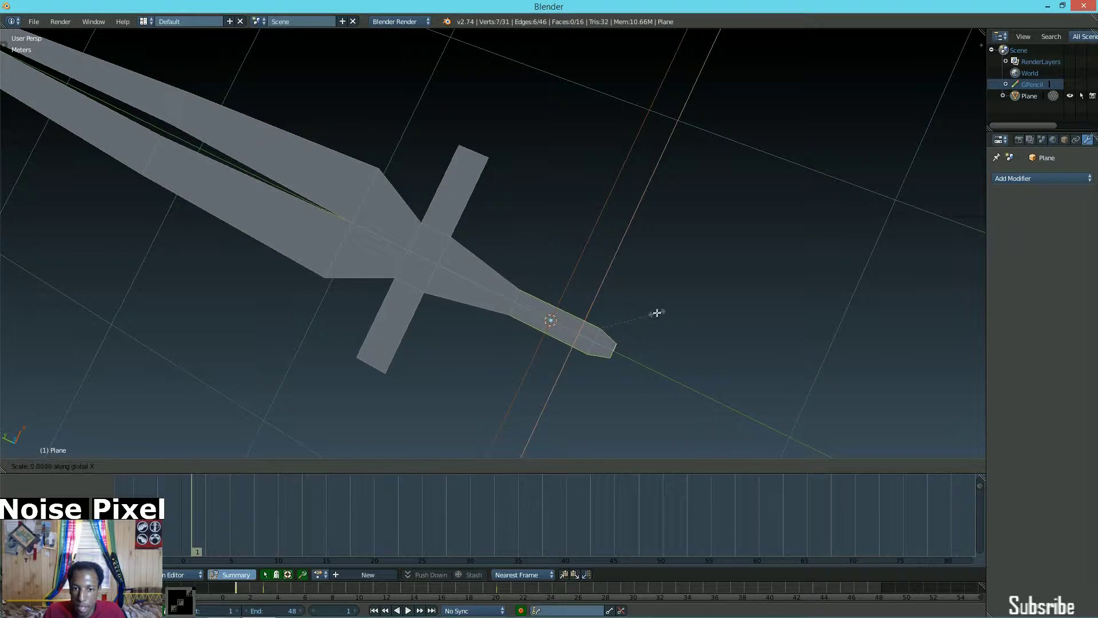
{"action": "scroll", "coordinate": [610, 311], "scroll_direction": "down", "scroll_amount": 3}
{"action": "key", "text": "a"}
- Add a Mirror modifier with clipping enabled, mirroring across the Z axis instead of X
{"action": "middle_click_drag", "start_coordinate": [610, 311], "coordinate": [670, 309]}
{"action": "middle_click_drag", "start_coordinate": [661, 264], "coordinate": [1096, 261]}
{"action": "left_click", "coordinate": [1054, 179]}
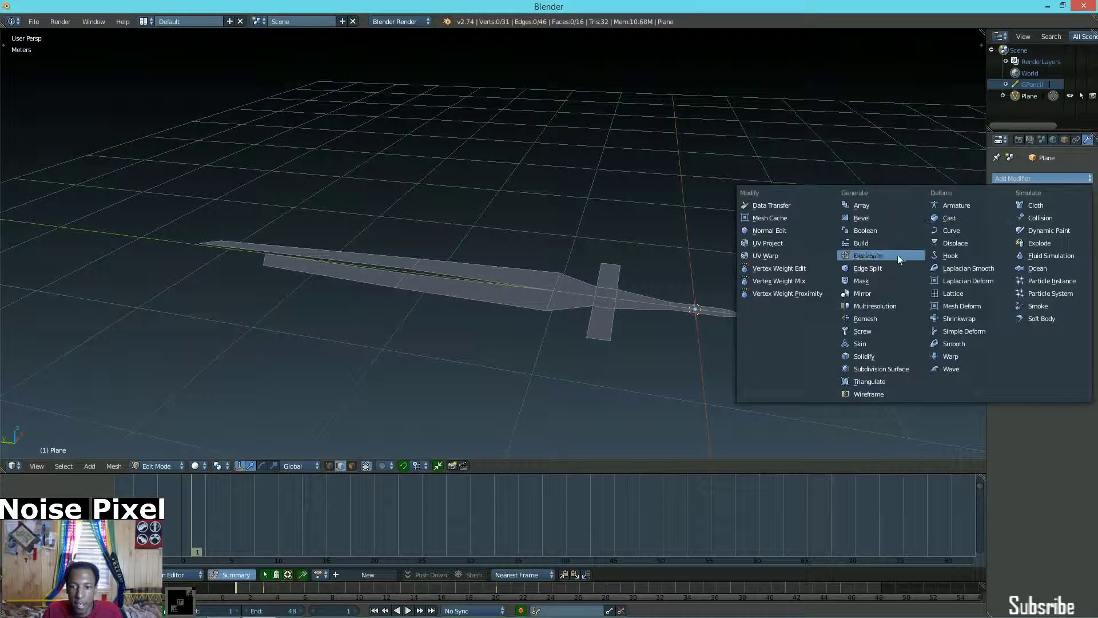
{"action": "left_click", "coordinate": [863, 293]}
{"action": "middle_click_drag", "start_coordinate": [864, 292], "coordinate": [612, 283]}
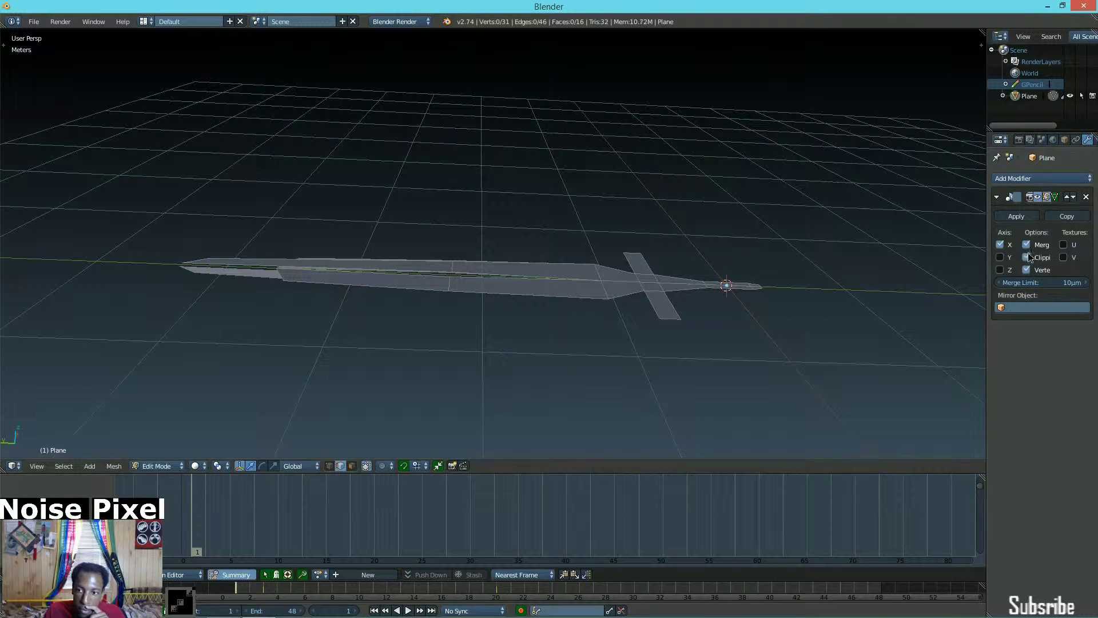
{"action": "left_click", "coordinate": [1000, 245]}
{"action": "left_click", "coordinate": [1001, 269]}
{"action": "mouse_move", "coordinate": [704, 326]}
{"action": "middle_mouse_down"}
{"action": "mouse_move", "coordinate": [664, 258]}
{"action": "mouse_move", "coordinate": [606, 257]}
{"action": "mouse_move", "coordinate": [526, 299]}
{"action": "mouse_move", "coordinate": [518, 271]}
{"action": "mouse_move", "coordinate": [552, 242]}
{"action": "middle_mouse_up"}
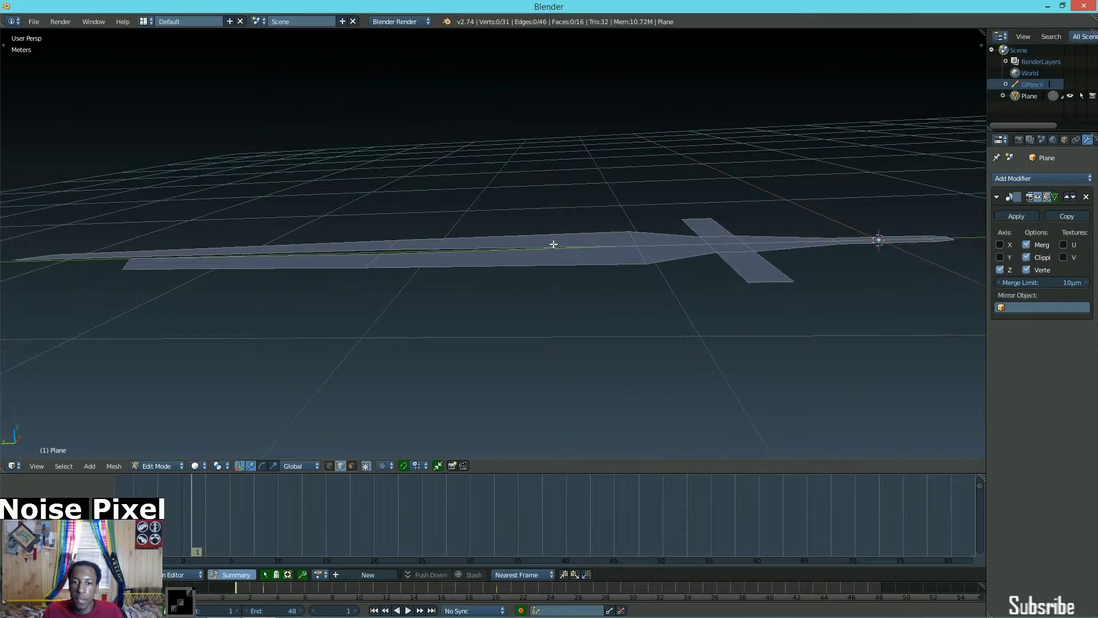
{"action": "key", "text": "alt+z"}
{"action": "key", "text": "z"}
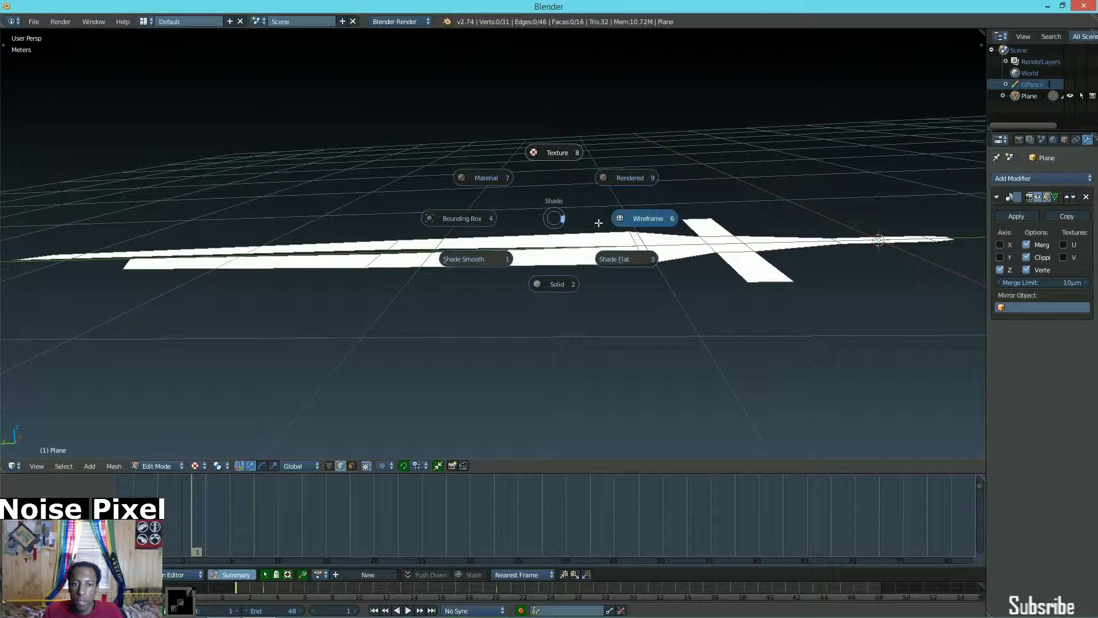
{"action": "left_click", "coordinate": [548, 282]}
- Turn off the mirror's clipping and move the whole sword mesh up about 4.6 cm along the global Z axis
{"action": "key", "text": "a"}
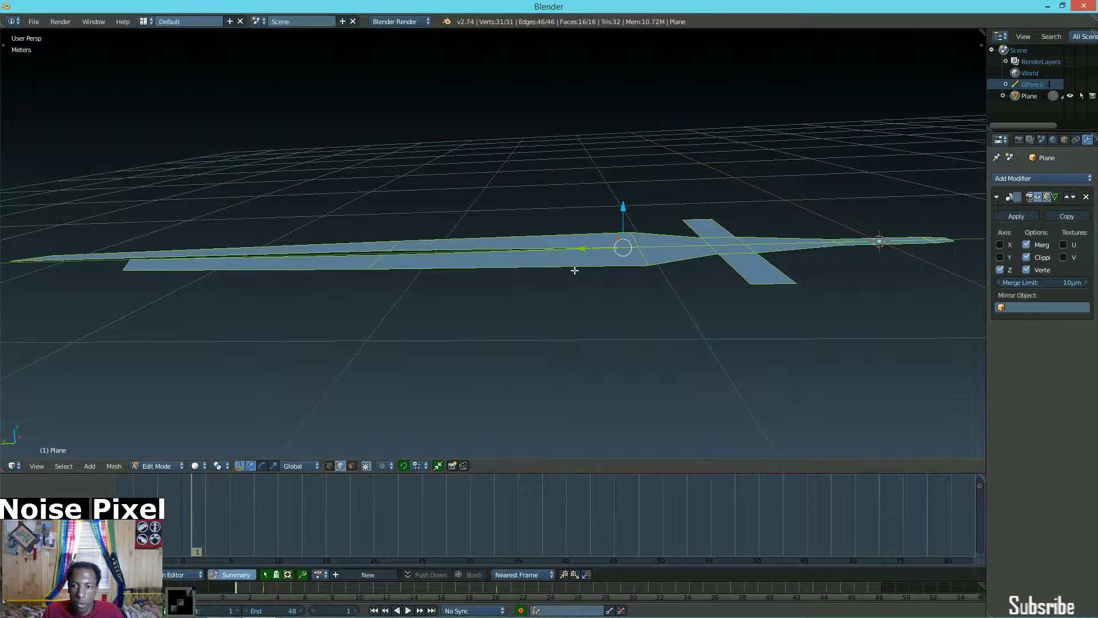
{"action": "left_click", "coordinate": [1027, 256]}
{"action": "key", "text": "g"}
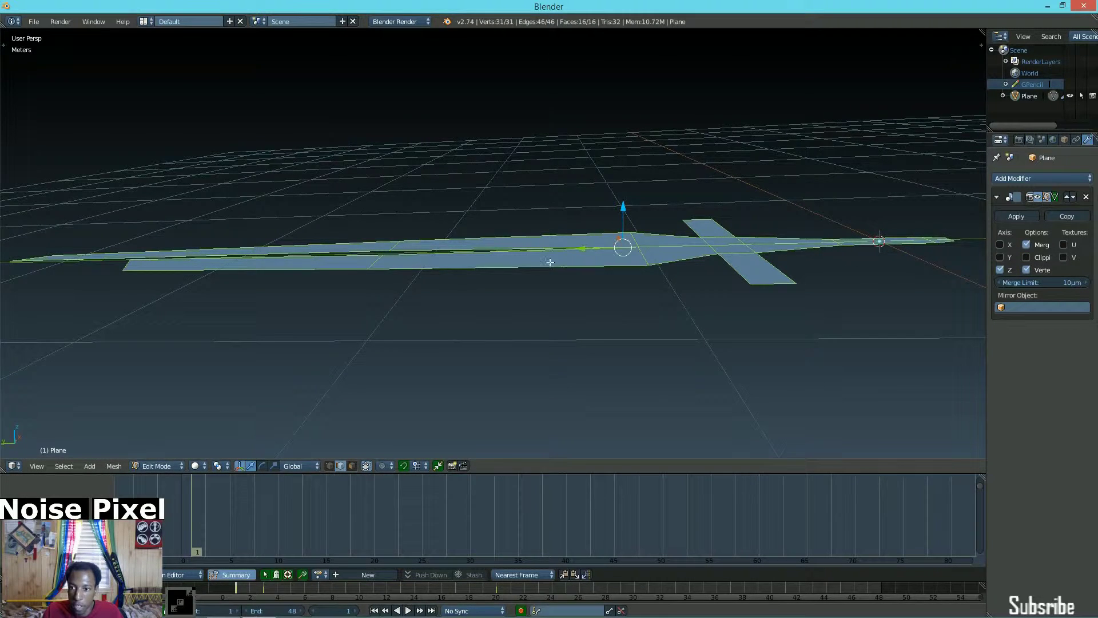
{"action": "key", "text": "z"}
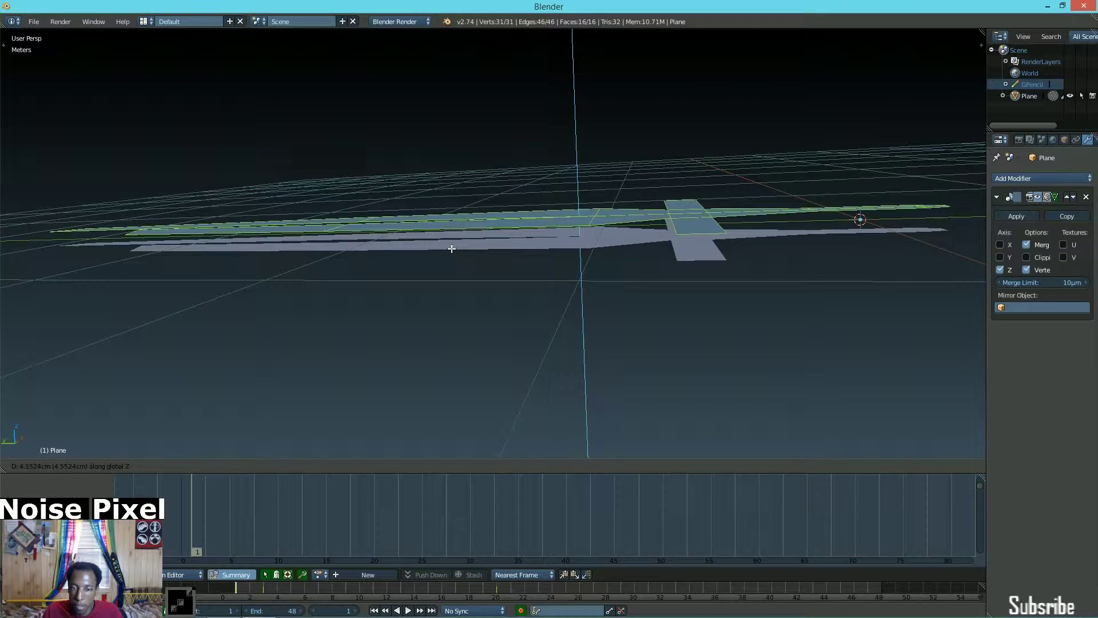
{"action": "left_click", "coordinate": [452, 249]}
- Apply the Mirror modifier to the editing cage display and clear the mesh selection
{"action": "middle_click_drag", "start_coordinate": [452, 248], "coordinate": [818, 274]}
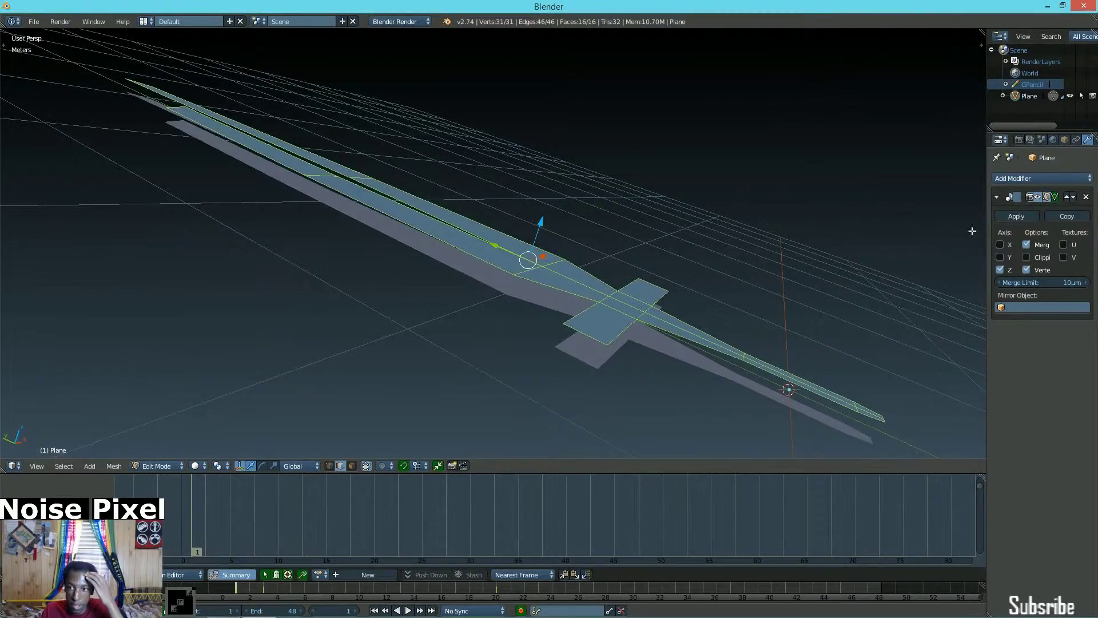
{"action": "left_click", "coordinate": [1054, 197]}
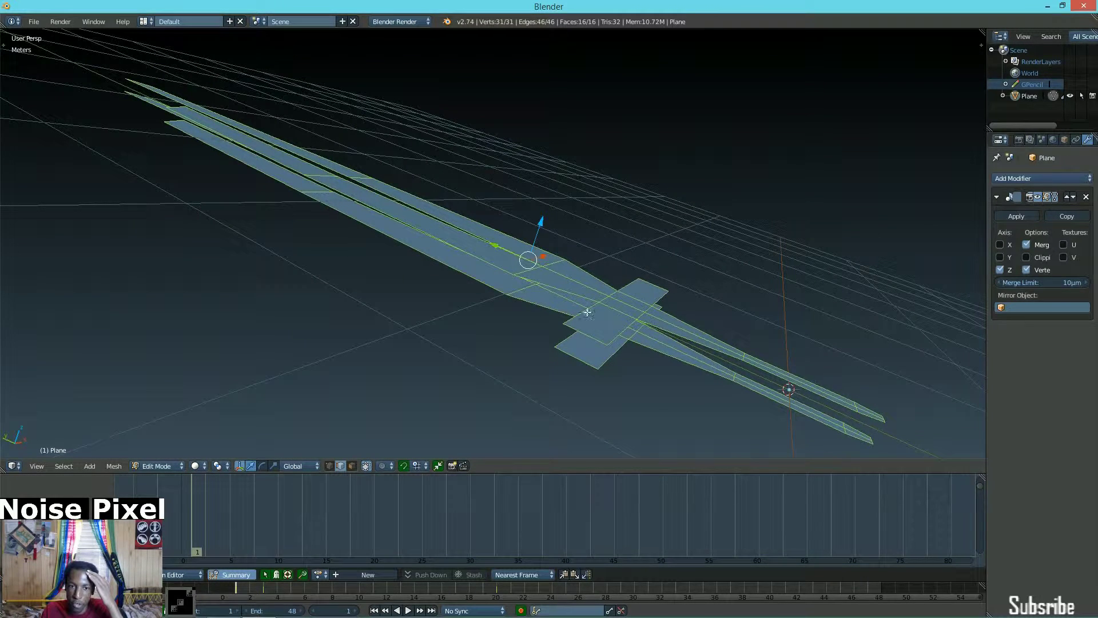
{"action": "middle_click_drag", "start_coordinate": [588, 312], "coordinate": [503, 223]}
{"action": "key", "text": "a"}
- Select the outline edges of the blade, slit, crossguard and handle, including the handle's end edge
{"action": "right_click", "coordinate": [378, 344], "text": "alt"}
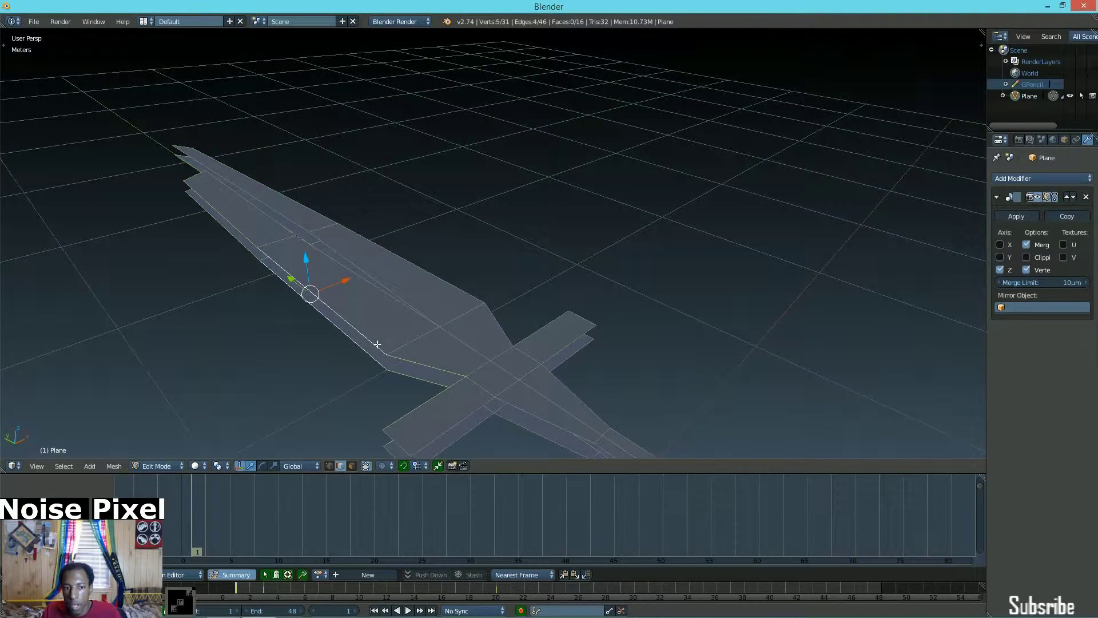
{"action": "right_click", "coordinate": [490, 416], "text": "alt+shift"}
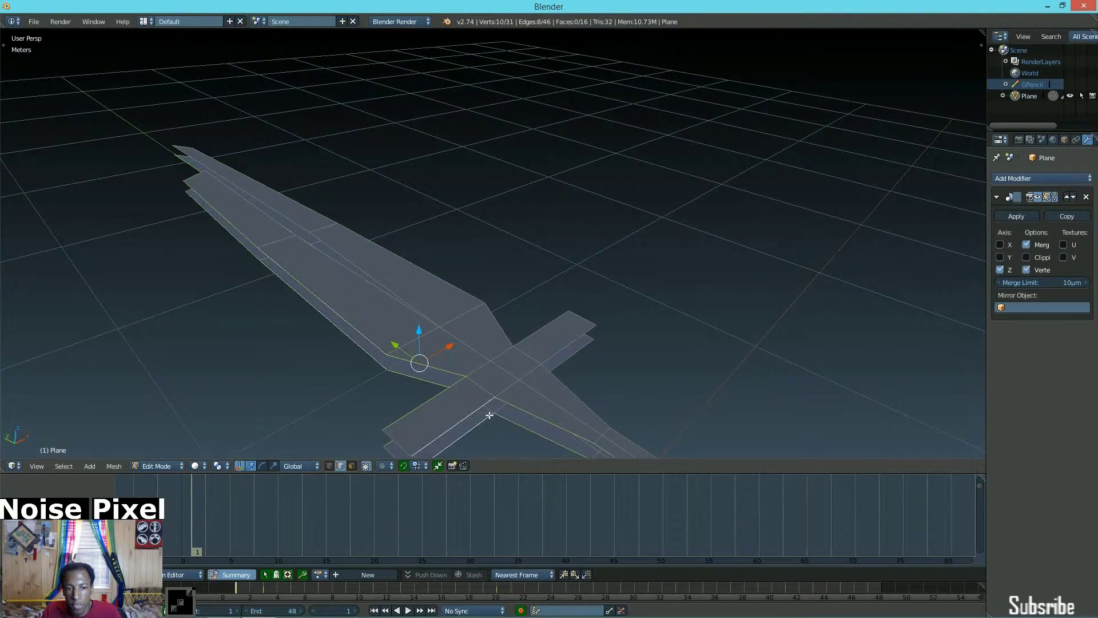
{"action": "right_click", "coordinate": [562, 389], "text": "alt+shift"}
{"action": "right_click", "coordinate": [504, 314], "text": "alt+shift"}
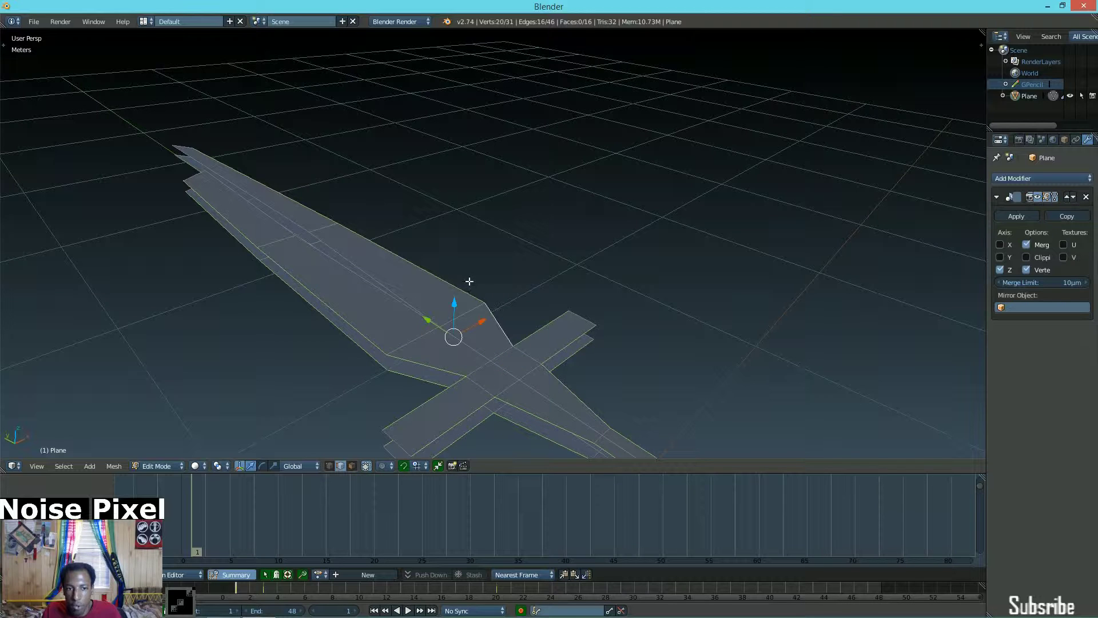
{"action": "middle_click_drag", "start_coordinate": [383, 254], "coordinate": [352, 312]}
{"action": "right_click", "coordinate": [350, 316], "text": "alt+shift"}
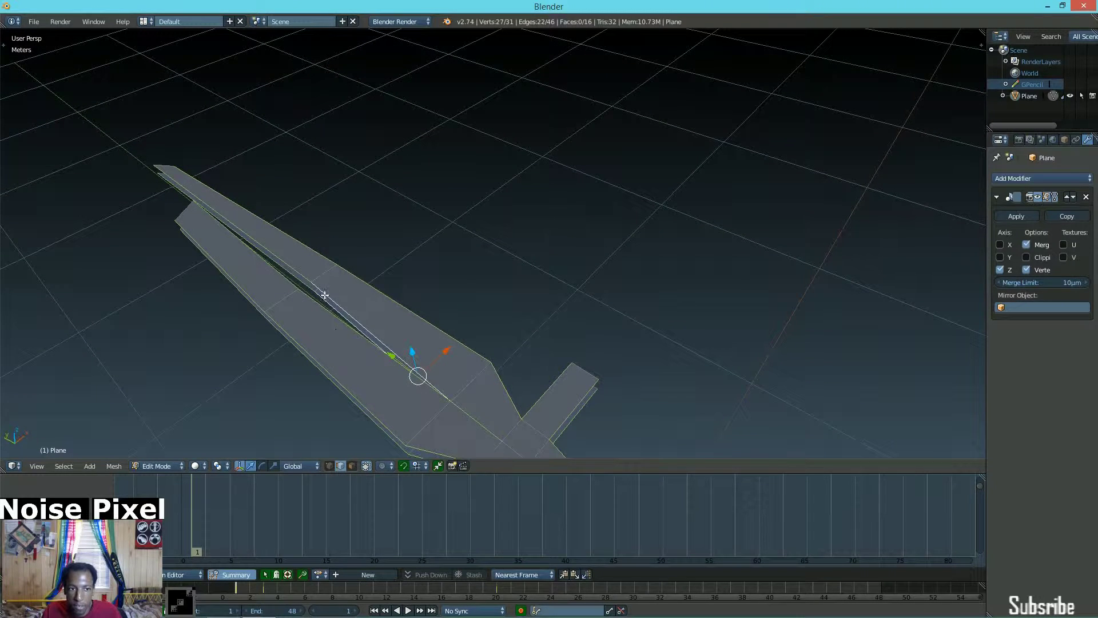
{"action": "right_click", "coordinate": [169, 165], "text": "alt+shift"}
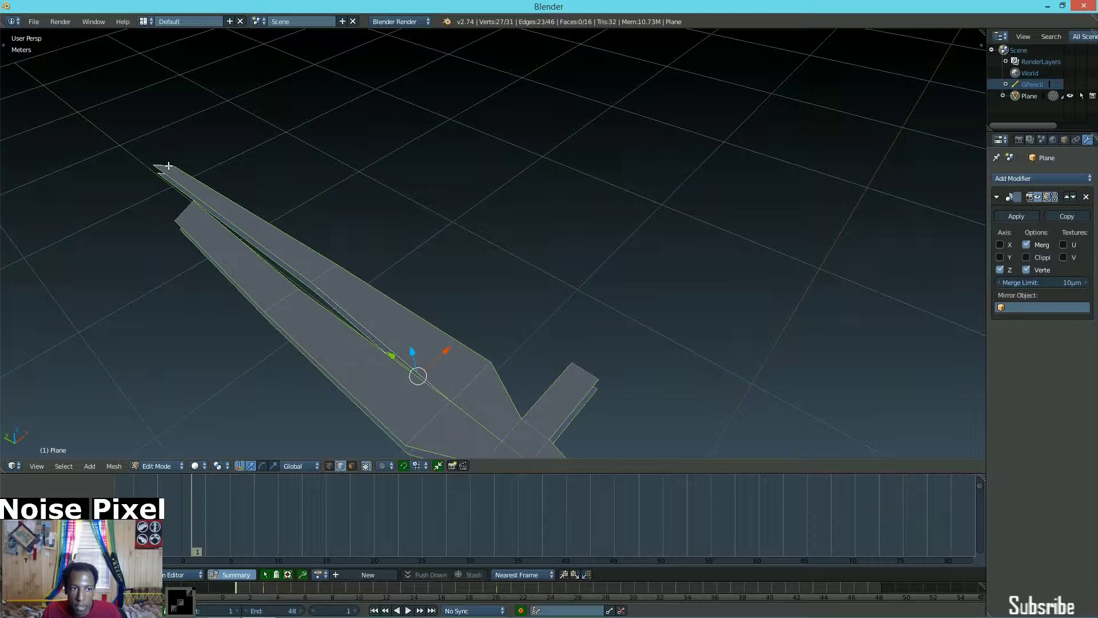
{"action": "middle_click_drag", "start_coordinate": [386, 372], "coordinate": [319, 263], "text": "shift"}
{"action": "middle_click_drag", "start_coordinate": [437, 278], "coordinate": [511, 251]}
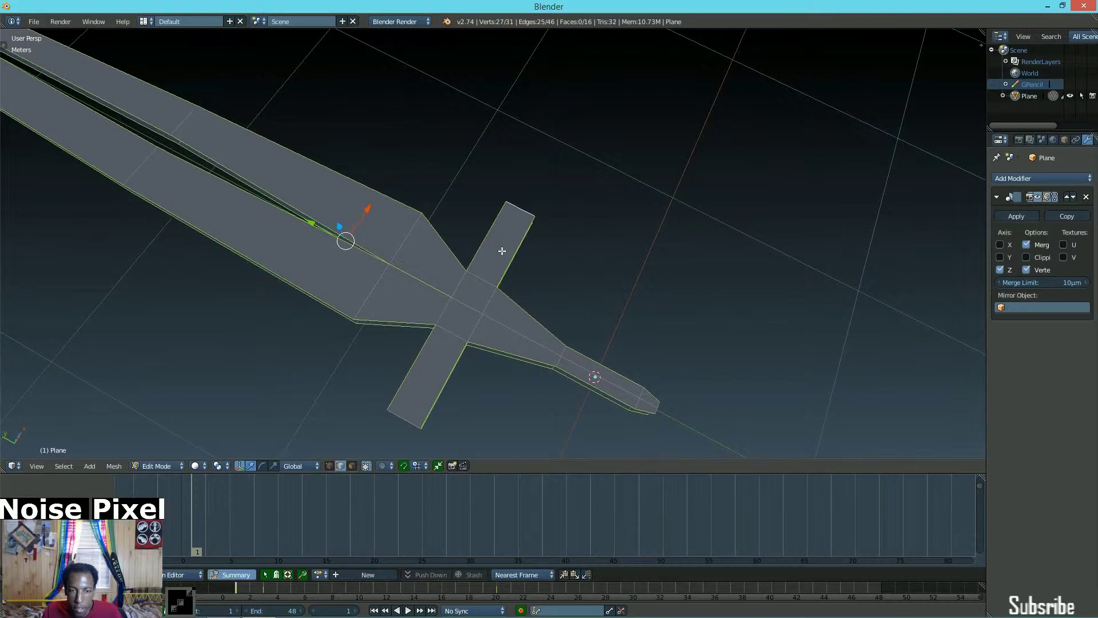
{"action": "key", "text": "g"}
{"action": "right_click", "coordinate": [513, 177]}
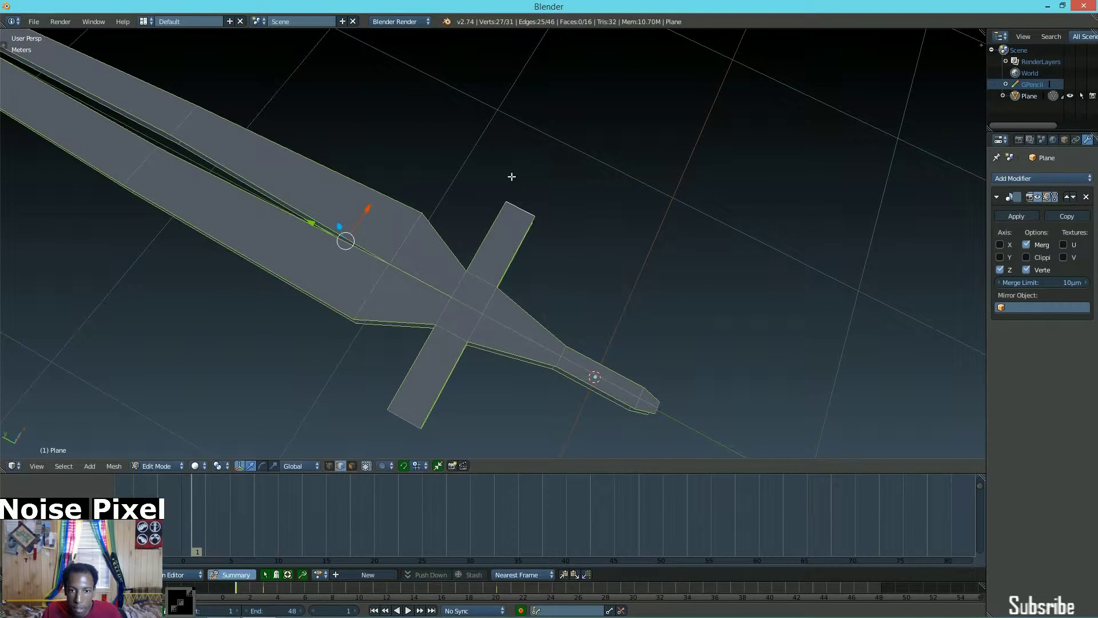
{"action": "right_click", "coordinate": [660, 405], "text": "shift"}
- Try moving the selected outline edges to check whether the handle's end is fully included
{"action": "middle_click_drag", "start_coordinate": [664, 418], "coordinate": [589, 325], "text": "shift"}
{"action": "scroll", "coordinate": [604, 337], "scroll_direction": "up", "scroll_amount": 4}
{"action": "middle_click_drag", "start_coordinate": [558, 192], "coordinate": [681, 386], "text": "shift"}
{"action": "scroll", "coordinate": [629, 320], "scroll_direction": "down", "scroll_amount": 5}
{"action": "key", "text": "g"}
{"action": "right_click", "coordinate": [580, 213]}
{"action": "scroll", "coordinate": [563, 256], "scroll_direction": "down", "scroll_amount": 1}
{"action": "scroll", "coordinate": [562, 255], "scroll_direction": "down", "scroll_amount": 2}
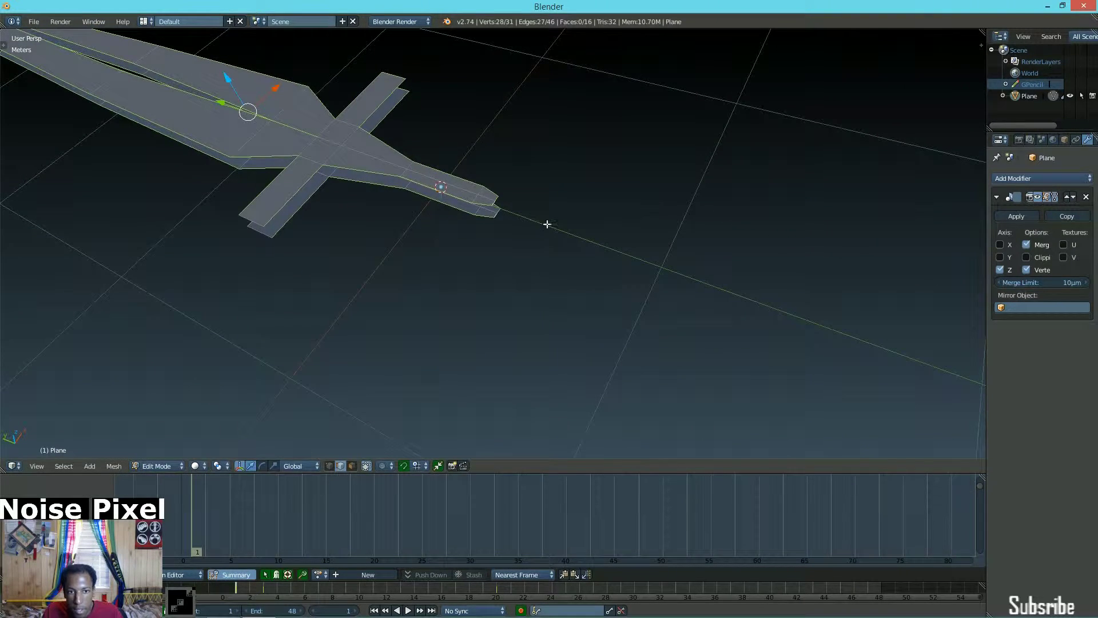
{"action": "key", "text": "g"}
{"action": "right_click", "coordinate": [508, 125]}
{"action": "middle_click_drag", "start_coordinate": [509, 126], "coordinate": [418, 101]}
{"action": "key", "text": "g"}
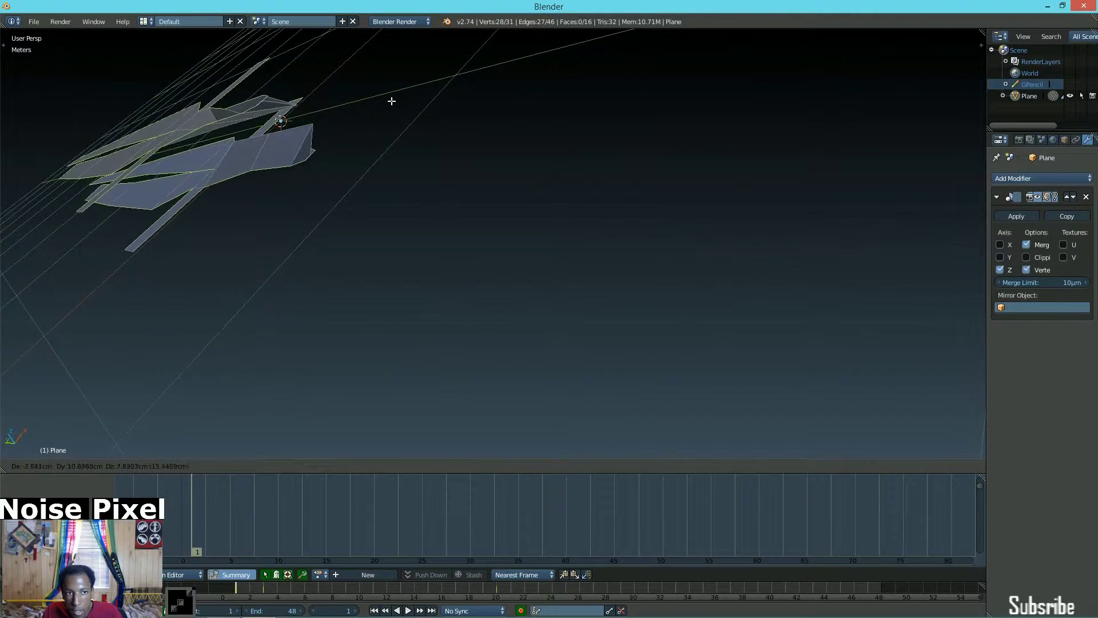
{"action": "right_click", "coordinate": [392, 99]}
{"action": "scroll", "coordinate": [393, 115], "scroll_direction": "up", "scroll_amount": 5}
{"action": "middle_click_drag", "start_coordinate": [397, 153], "coordinate": [344, 214]}
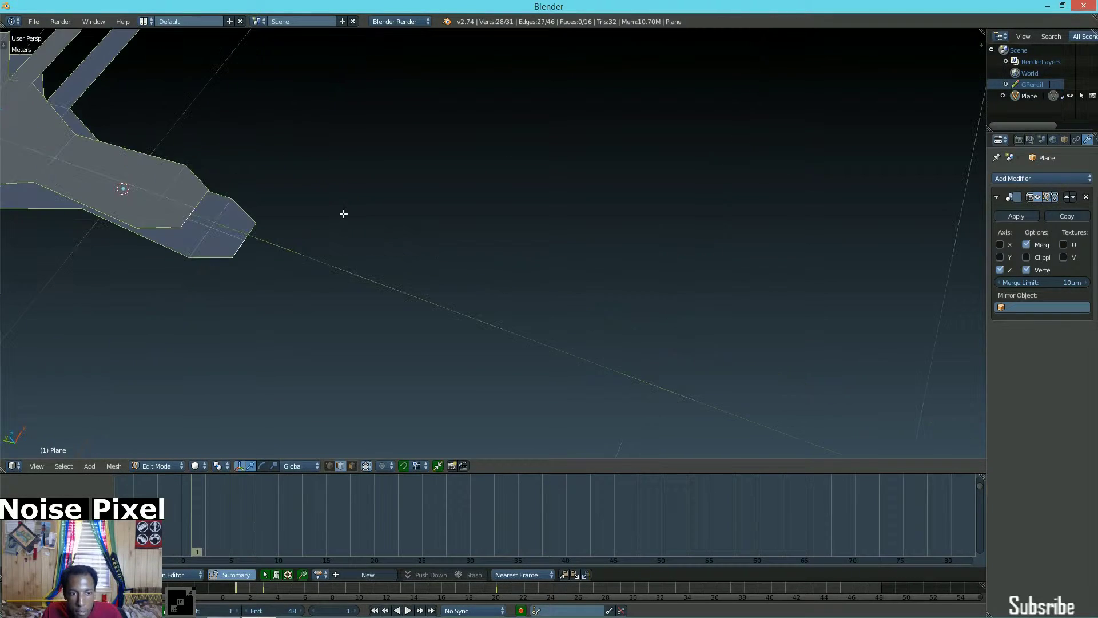
{"action": "key", "text": "g"}
{"action": "right_click", "coordinate": [259, 189]}
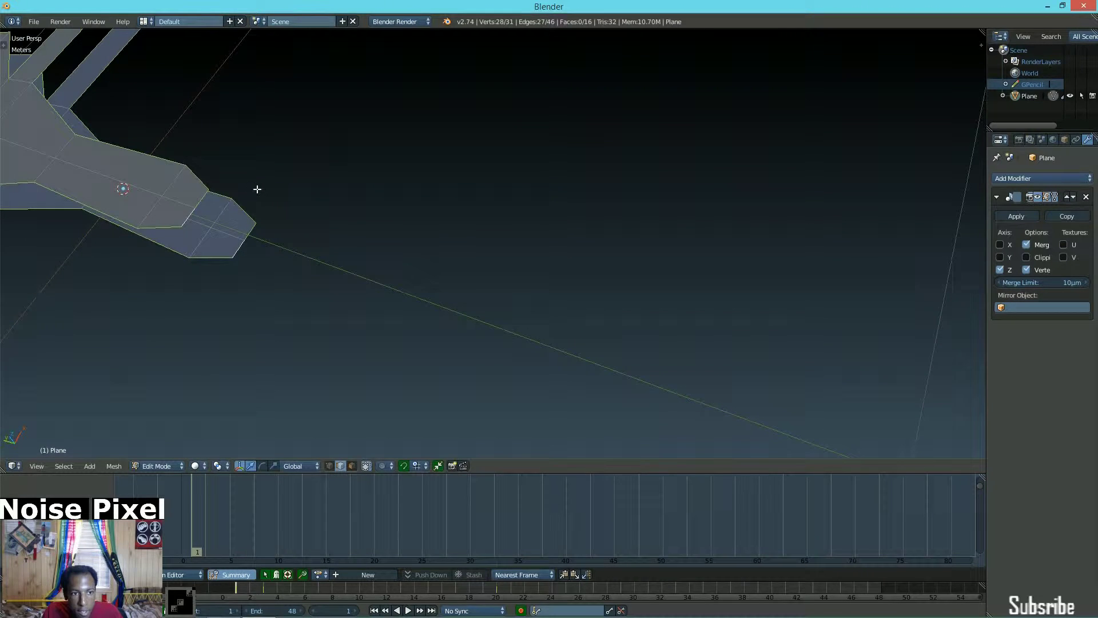
{"action": "middle_click_drag", "start_coordinate": [252, 190], "coordinate": [292, 224]}
{"action": "right_click", "coordinate": [386, 317]}
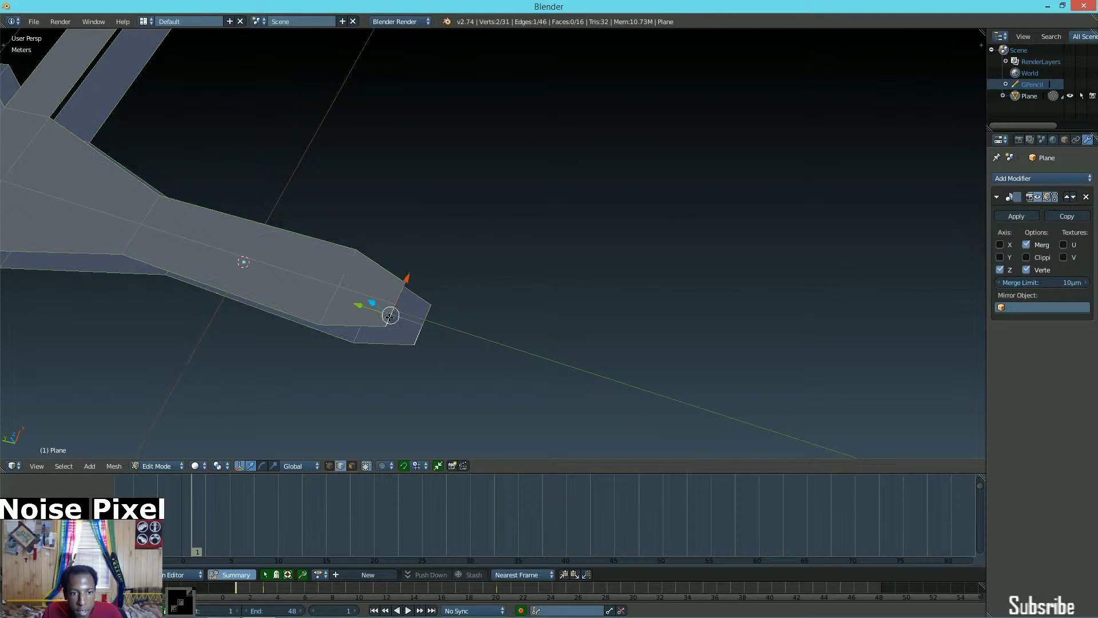
{"action": "key", "text": "g"}
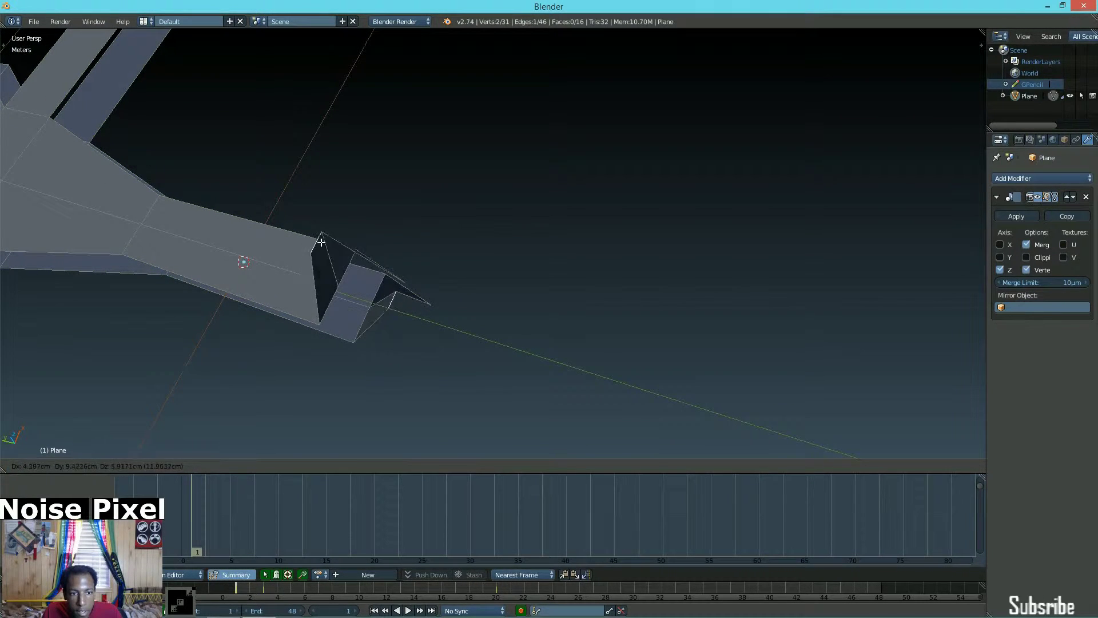
{"action": "right_click", "coordinate": [356, 325]}
{"action": "right_click", "coordinate": [386, 268], "text": "shift"}
{"action": "key", "text": "g"}
{"action": "right_click", "coordinate": [346, 236]}
{"action": "key", "text": "ctrl+z"}
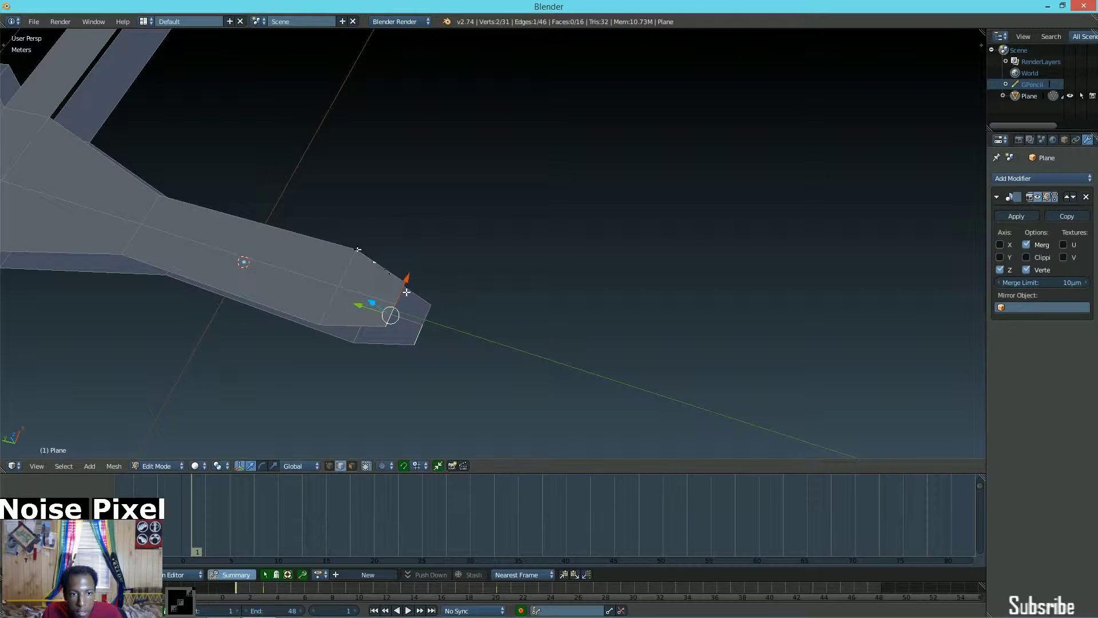
{"action": "key", "text": "a"}
- Select the handle's end and side edges, continuing along the crossguard's handle-side edges
{"action": "right_click", "coordinate": [429, 313]}
{"action": "right_click", "coordinate": [425, 301], "text": "shift"}
{"action": "right_click", "coordinate": [422, 332], "text": "shift"}
{"action": "right_click", "coordinate": [420, 336], "text": "shift"}
{"action": "key", "text": "g"}
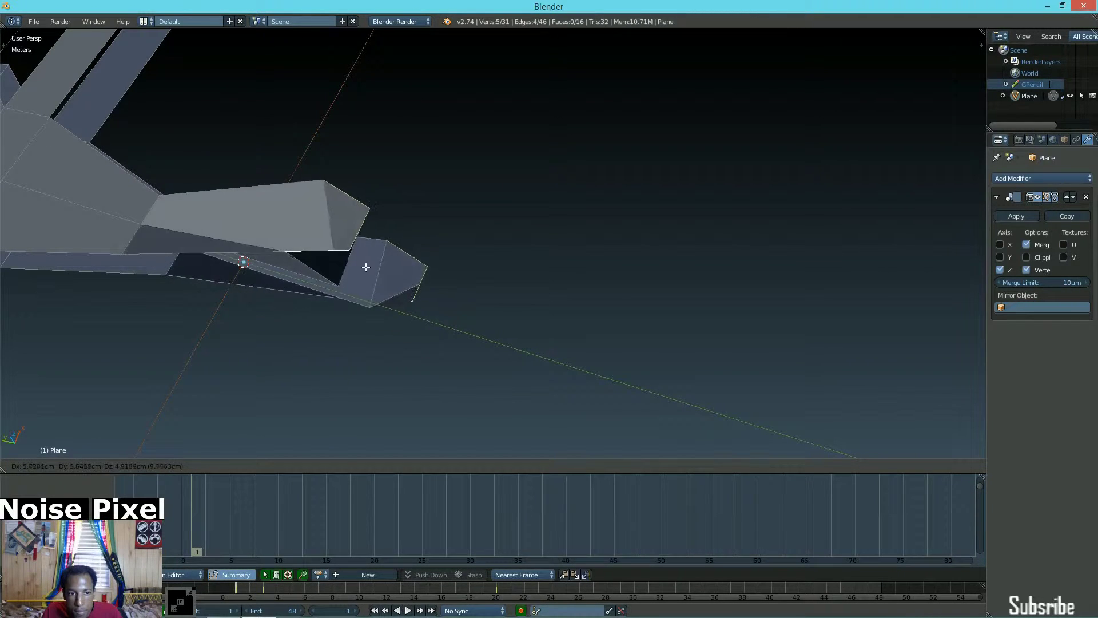
{"action": "right_click", "coordinate": [370, 319]}
{"action": "right_click", "coordinate": [291, 233], "text": "alt+shift"}
{"action": "right_click", "coordinate": [262, 293], "text": "alt+shift"}
{"action": "middle_click_drag", "start_coordinate": [262, 295], "coordinate": [429, 348], "text": "shift"}
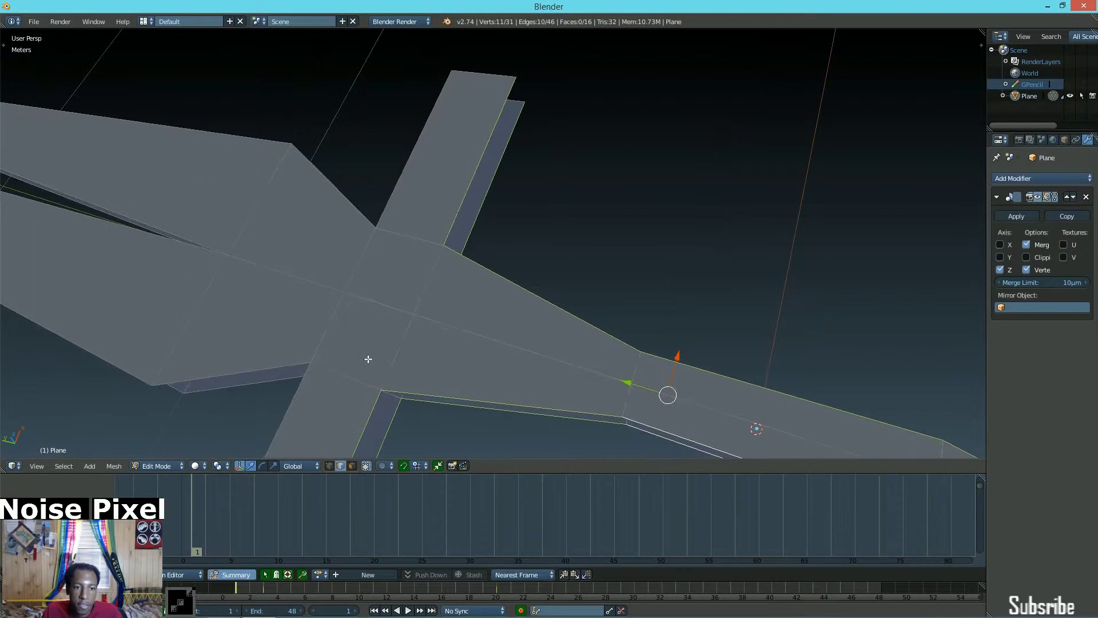
- Add the blade's outer edges, one crossguard end, the slit edges and both prong tips to the selection
{"action": "right_click", "coordinate": [307, 388], "text": "alt+shift"}
{"action": "right_click", "coordinate": [365, 210], "text": "alt+shift"}
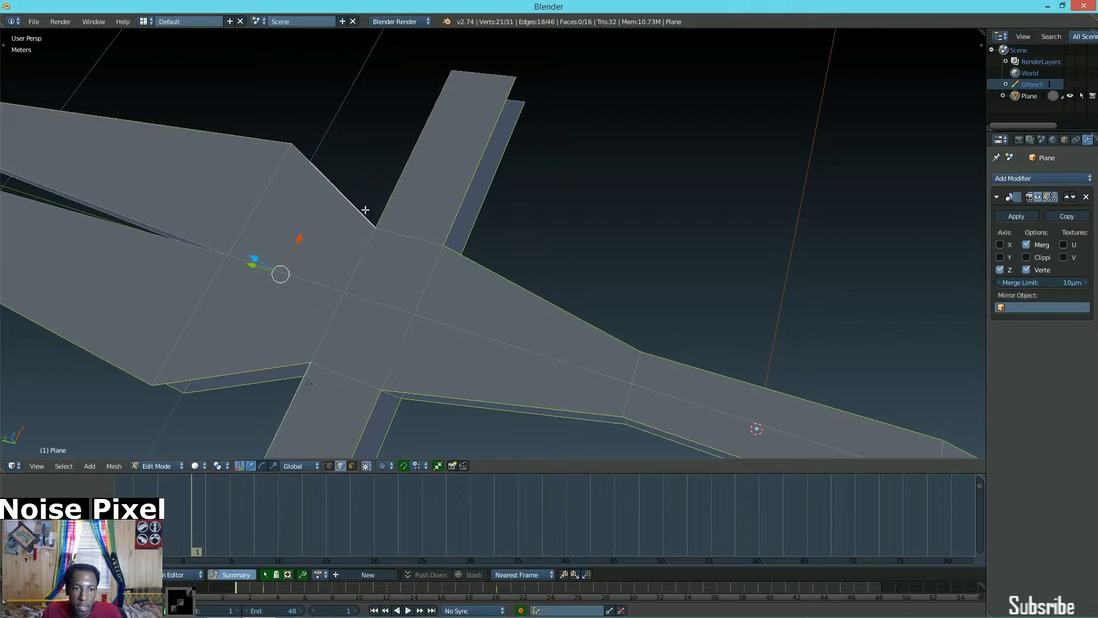
{"action": "right_click", "coordinate": [490, 74], "text": "alt+shift"}
{"action": "middle_click_drag", "start_coordinate": [194, 137], "coordinate": [571, 157], "text": "shift"}
{"action": "right_click", "coordinate": [484, 240], "text": "alt+shift"}
{"action": "middle_click_drag", "start_coordinate": [484, 240], "coordinate": [803, 297]}
{"action": "right_click", "coordinate": [240, 165], "text": "shift"}
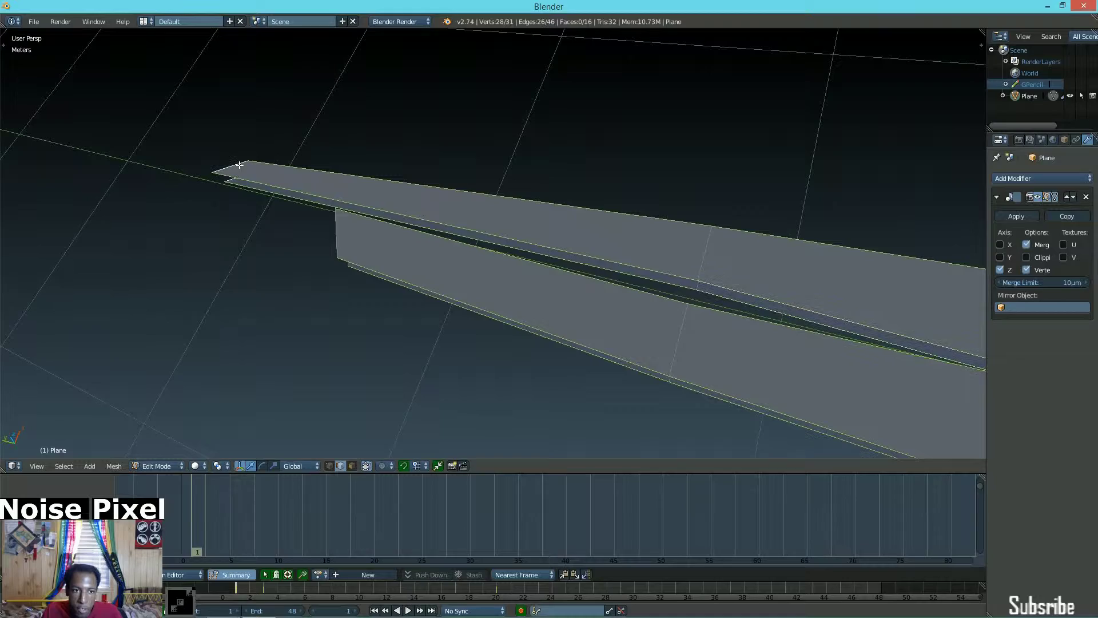
{"action": "right_click", "coordinate": [338, 231], "text": "shift"}
- Try extruding the selected outline edges downward along the global Z axis
{"action": "scroll", "coordinate": [382, 241], "scroll_direction": "down", "scroll_amount": 4}
{"action": "middle_click_drag", "start_coordinate": [544, 241], "coordinate": [568, 158]}
{"action": "middle_click_drag", "start_coordinate": [774, 134], "coordinate": [700, 140], "text": "shift"}
{"action": "middle_click_drag", "start_coordinate": [492, 150], "coordinate": [573, 178]}
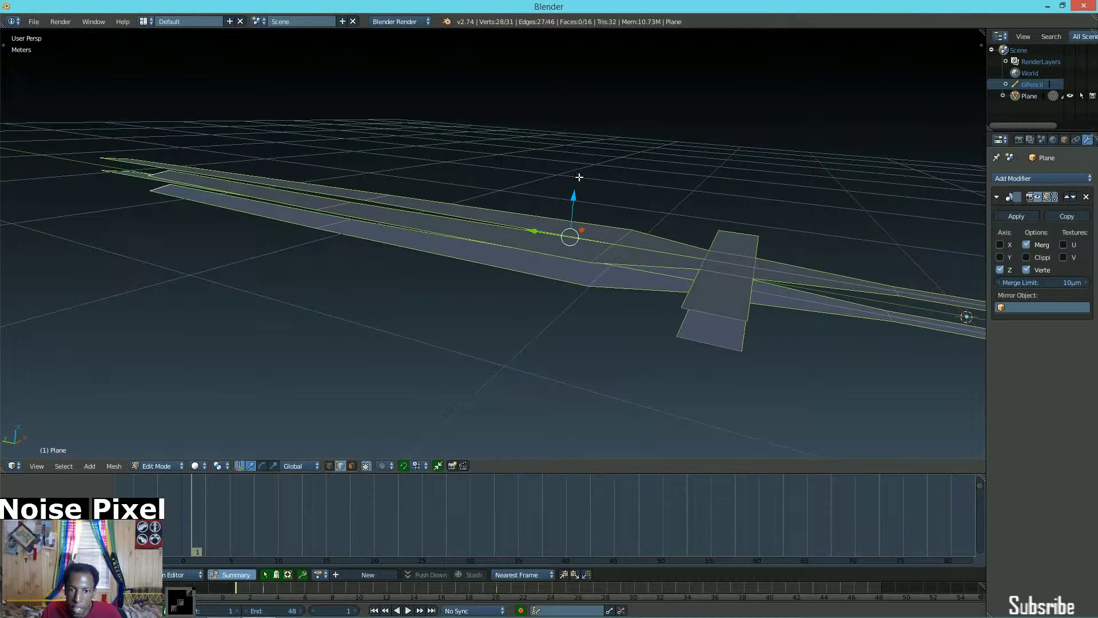
{"action": "middle_click_drag", "start_coordinate": [666, 185], "coordinate": [636, 182]}
{"action": "key", "text": "e"}
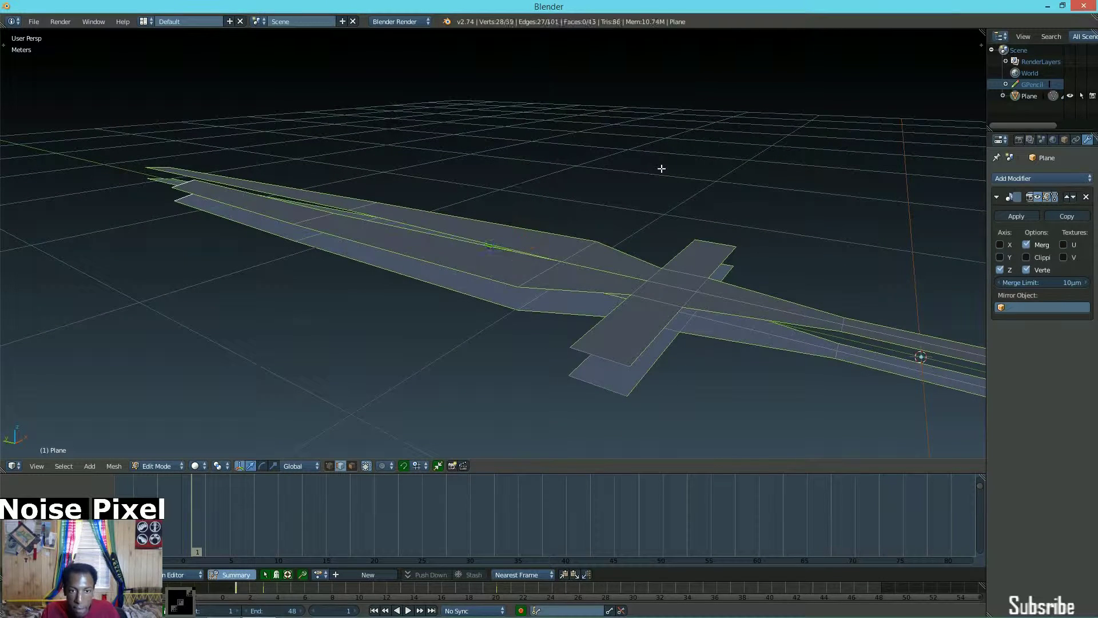
{"action": "key", "text": "z"}
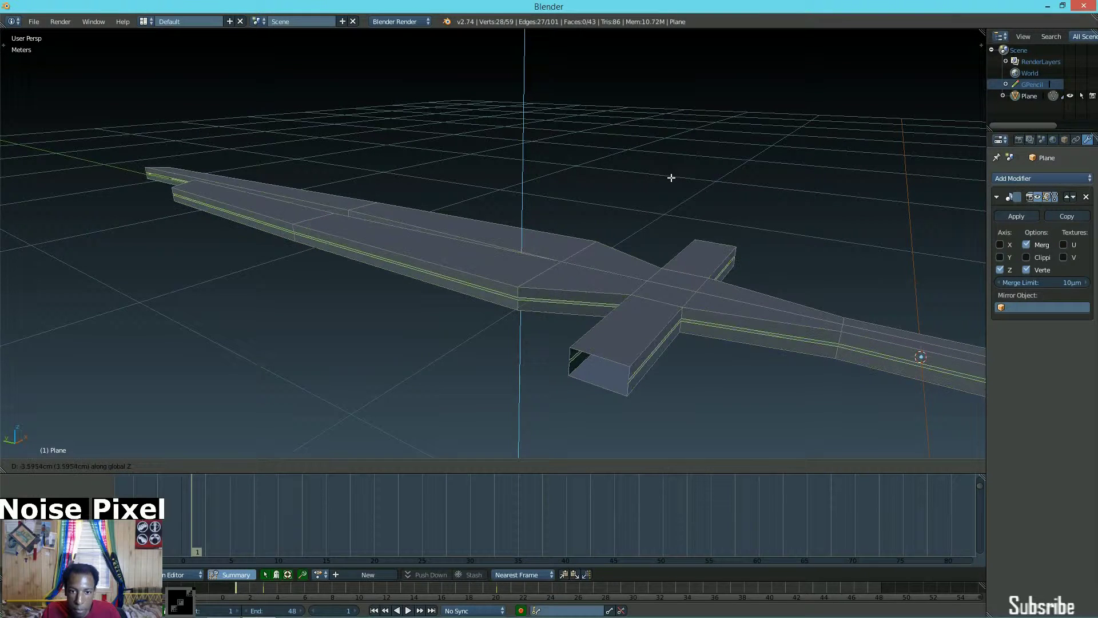
{"action": "right_click", "coordinate": [675, 177]}
{"action": "key", "text": "ctrl+z"}
- Add the other crossguard end edge to the selection and extrude the outline about 2 cm downward along global Z
{"action": "right_click", "coordinate": [612, 354], "text": "shift"}
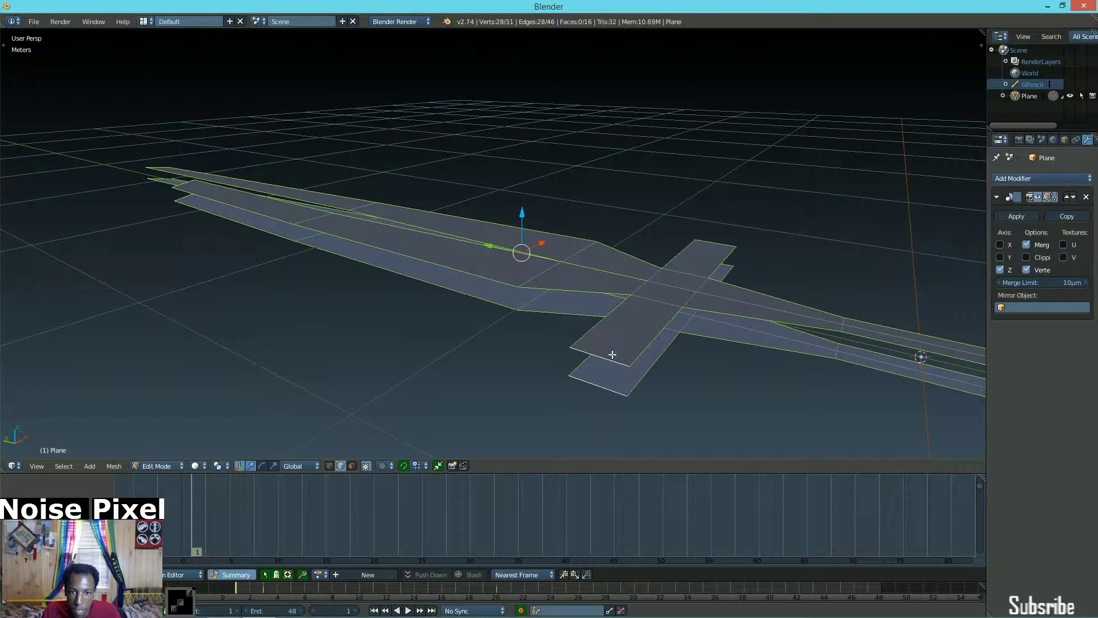
{"action": "key", "text": "e"}
{"action": "key", "text": "z"}
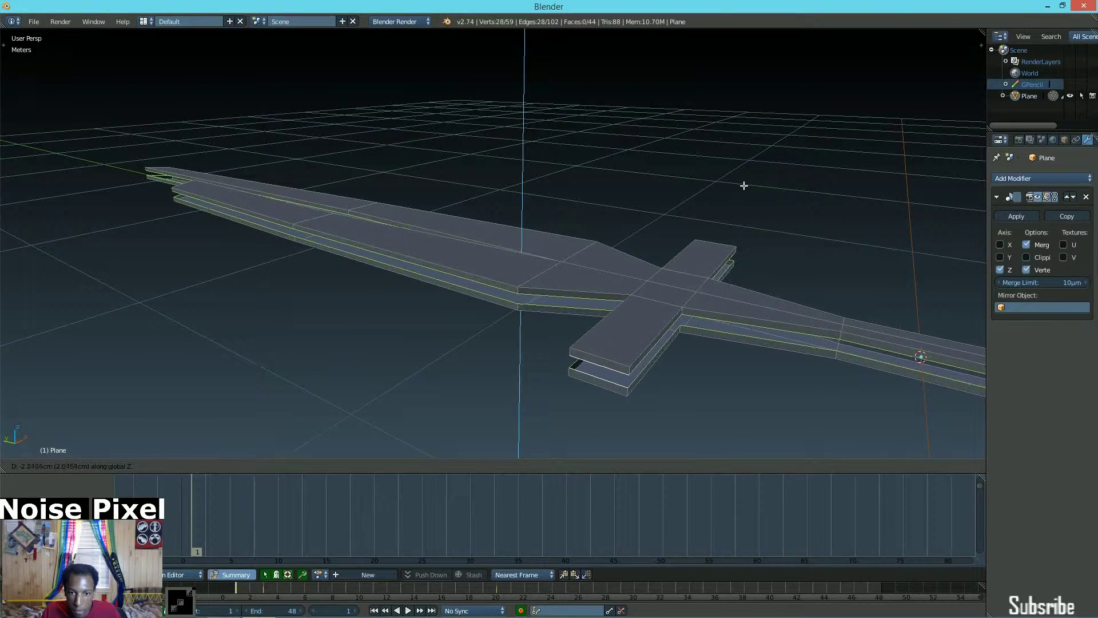
{"action": "left_click", "coordinate": [744, 184]}
- Try scaling the extruded outline edges uniformly while viewing the sword from different angles
{"action": "middle_click_drag", "start_coordinate": [744, 185], "coordinate": [683, 173]}
{"action": "key", "text": "s"}
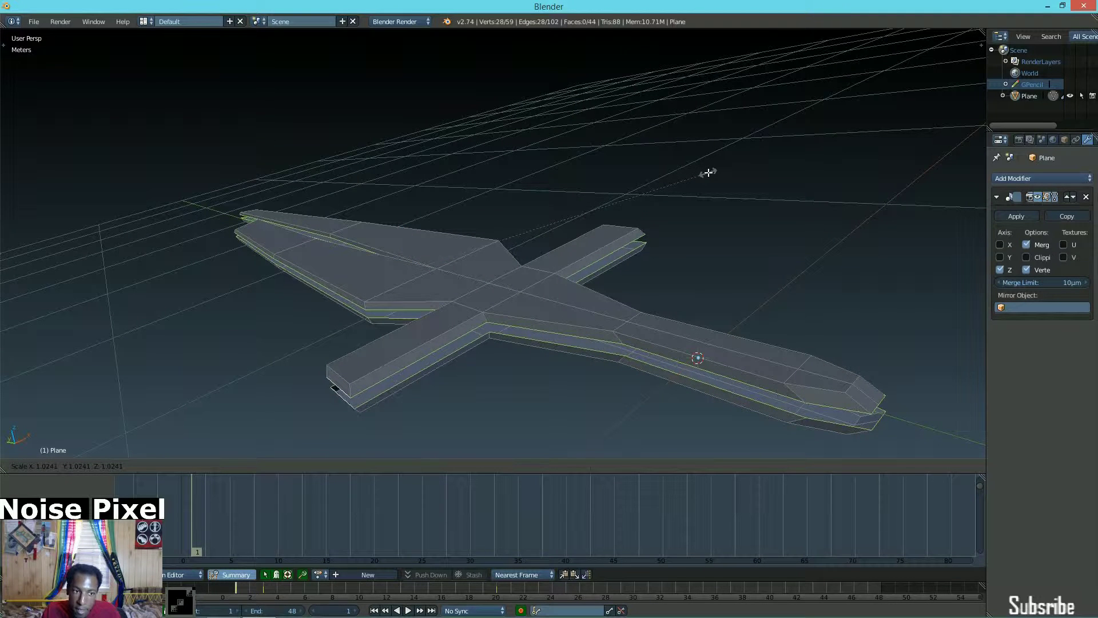
{"action": "key", "text": "Escape"}
{"action": "key", "text": "s"}
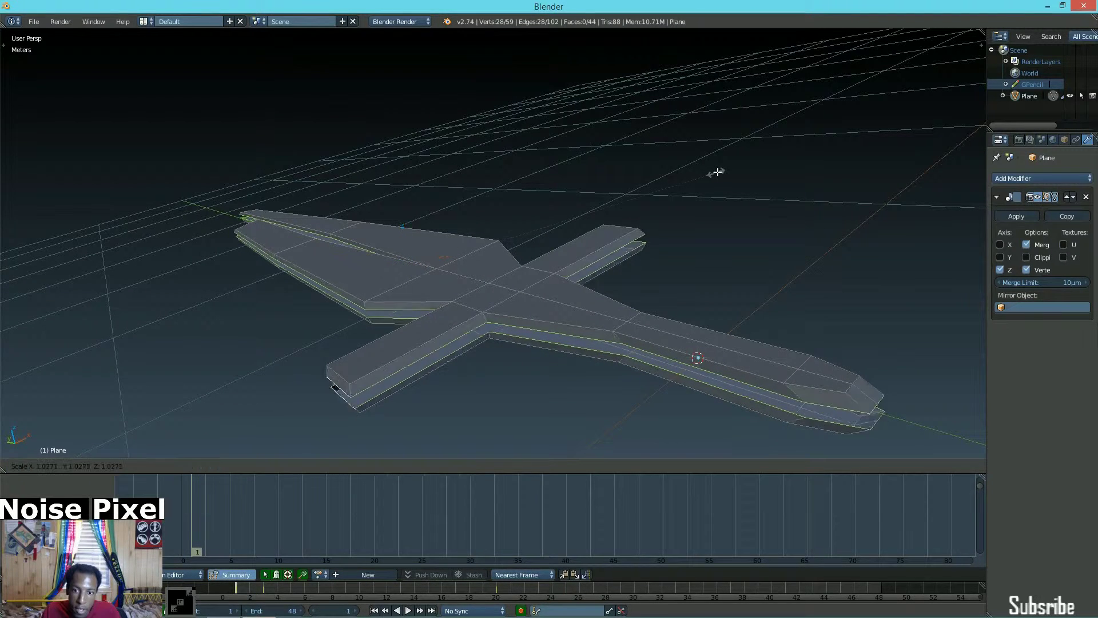
{"action": "key", "text": "Escape"}
{"action": "middle_click_drag", "start_coordinate": [715, 172], "coordinate": [670, 198]}
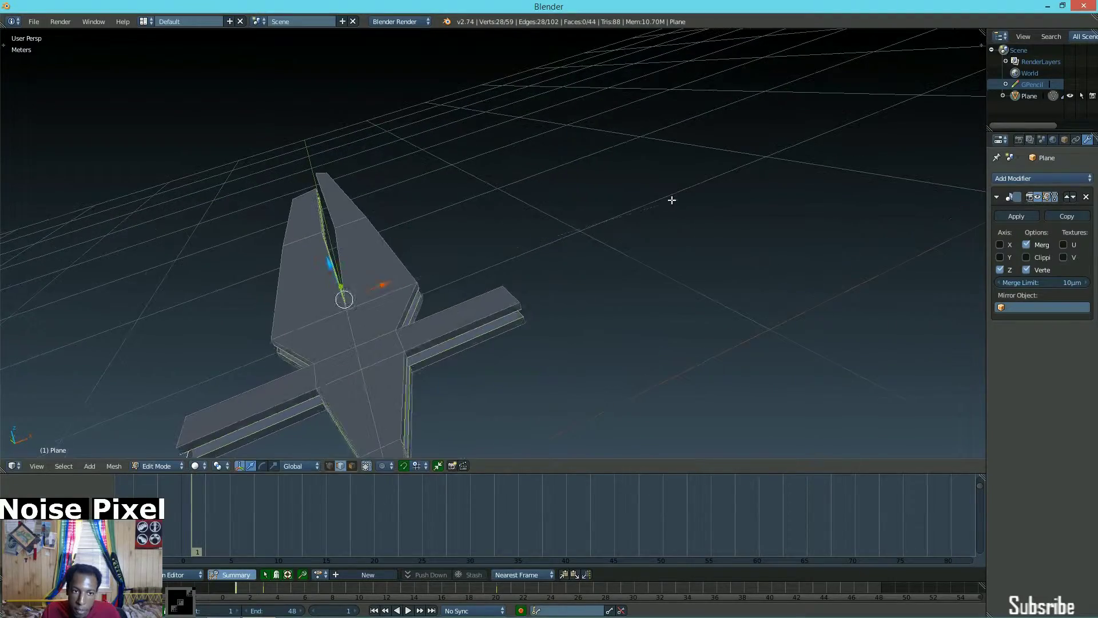
{"action": "key", "text": "s"}
{"action": "key", "text": "Escape"}
{"action": "middle_click_drag", "start_coordinate": [420, 180], "coordinate": [457, 165]}
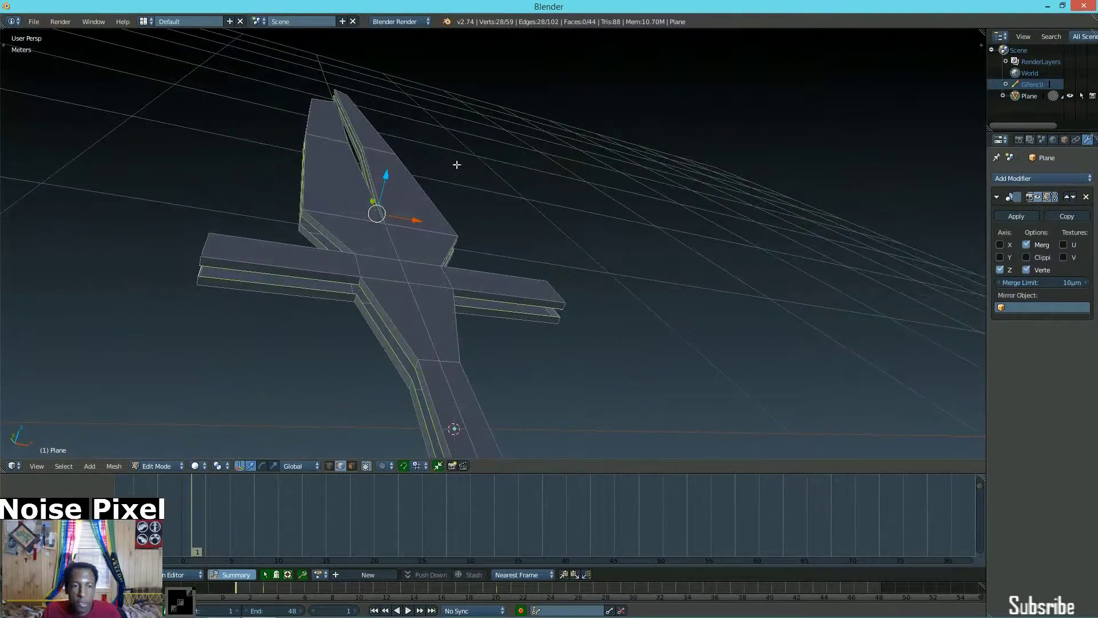
{"action": "scroll", "coordinate": [305, 164], "scroll_direction": "up", "scroll_amount": 2}
{"action": "middle_click_drag", "start_coordinate": [306, 164], "coordinate": [319, 175]}
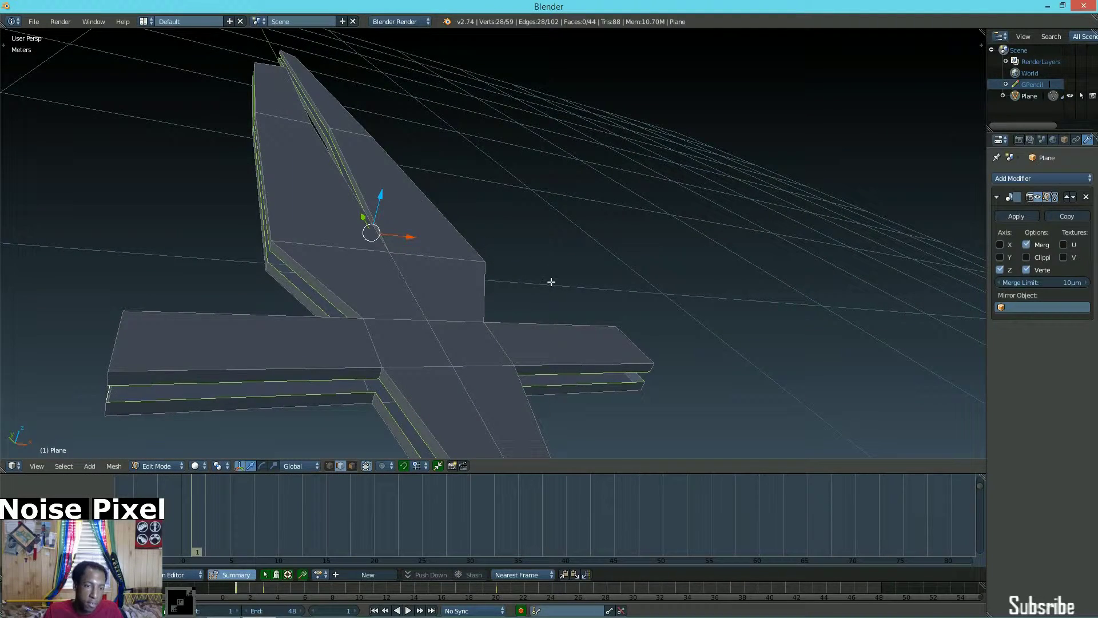
{"action": "middle_click_drag", "start_coordinate": [550, 283], "coordinate": [574, 257]}
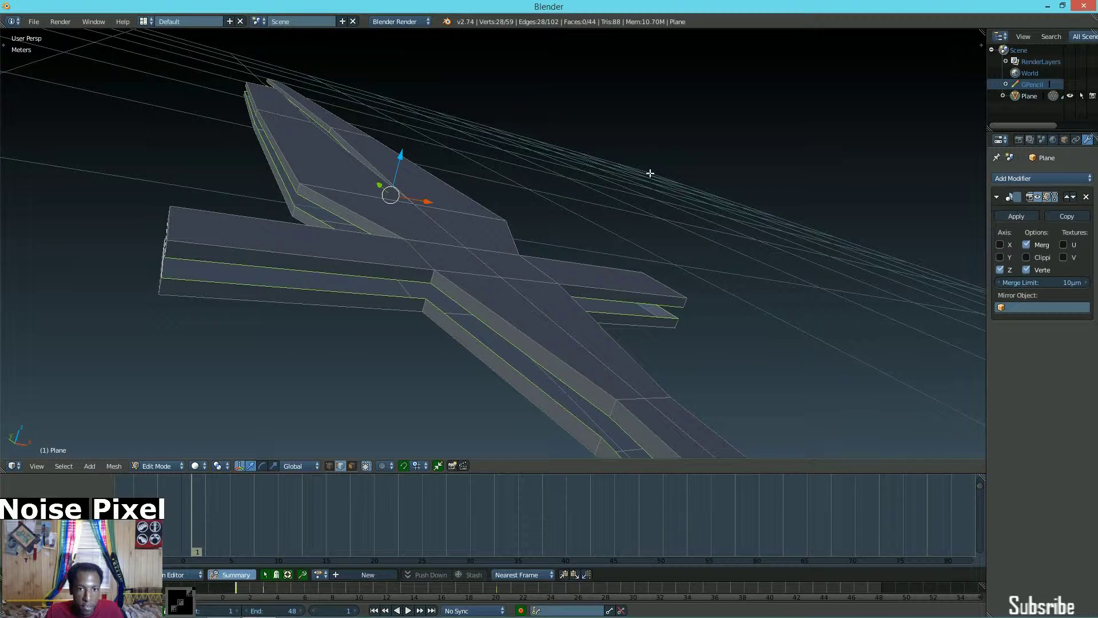
- Flare the extruded outline edges outward with Shrink/Fatten so the sword's sides slope away from the top face
{"action": "key", "text": "alt+s"}
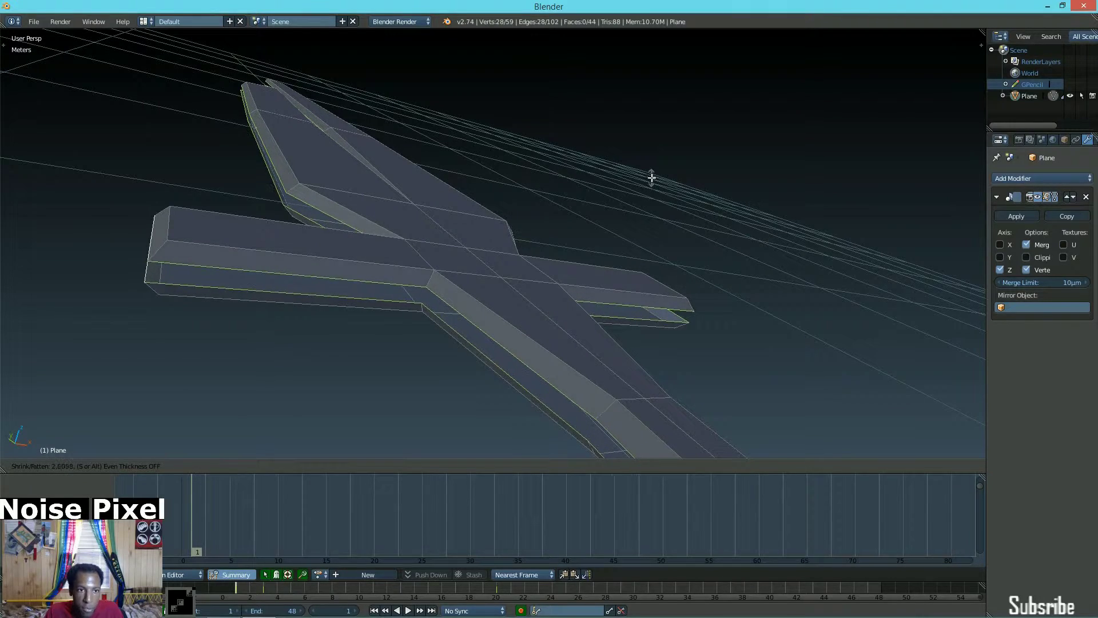
{"action": "left_click", "coordinate": [650, 179]}
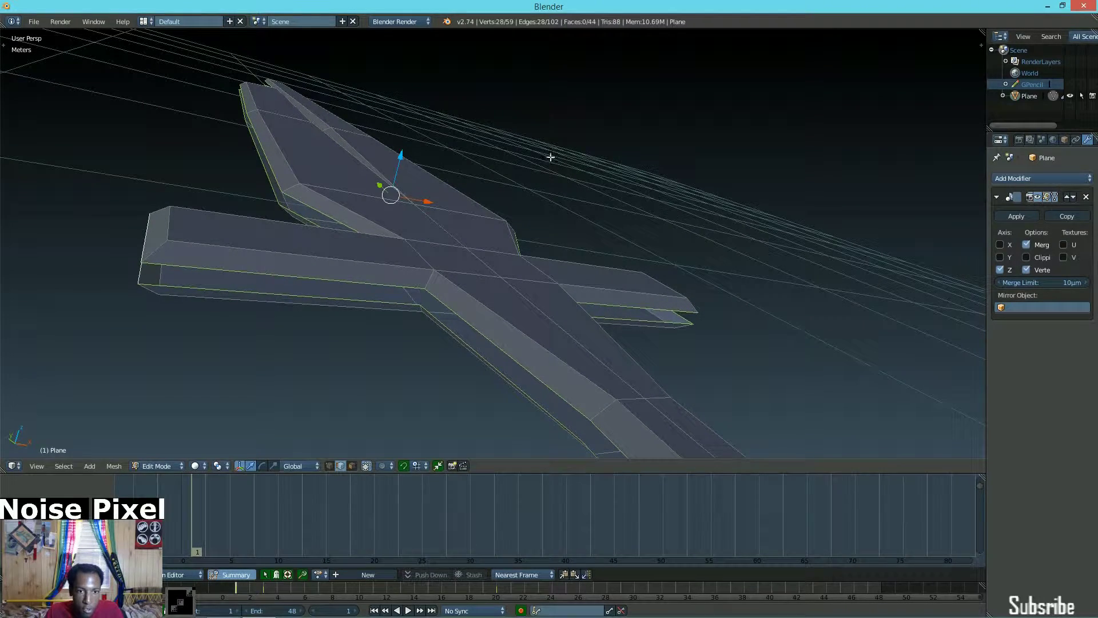
{"action": "middle_click_drag", "start_coordinate": [310, 237], "coordinate": [371, 262]}
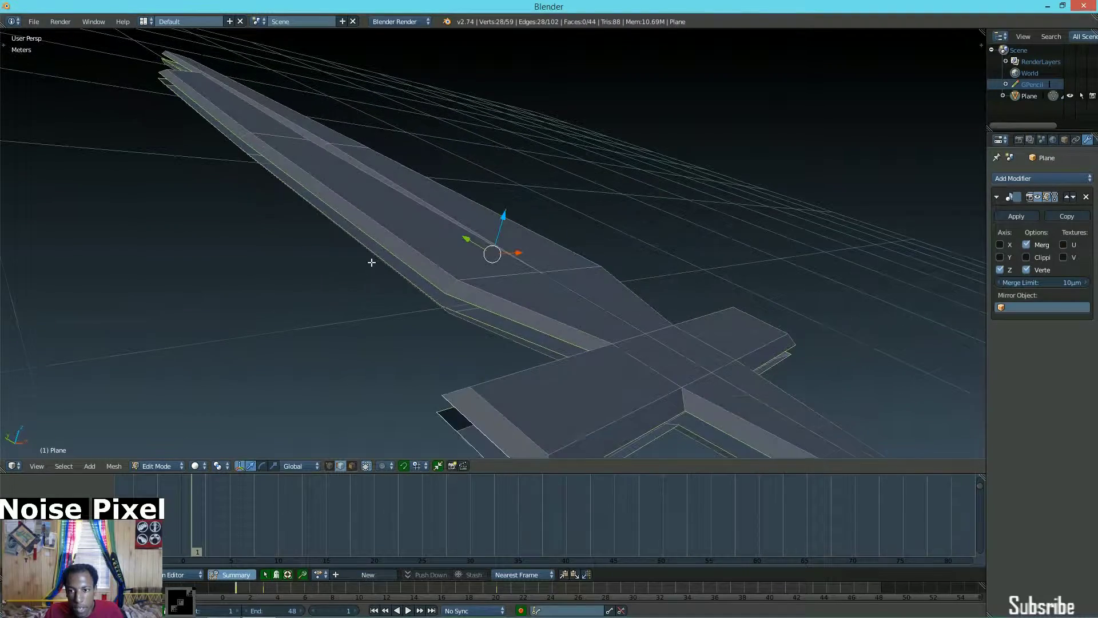
- Enable Clipping in the Mirror modifier and move the whole mesh about 1.5 cm along global Z until the mirrored halves join
{"action": "left_click", "coordinate": [1038, 259]}
{"action": "key", "text": "a"}
{"action": "key", "text": "a"}
{"action": "middle_click_drag", "start_coordinate": [641, 212], "coordinate": [677, 199]}
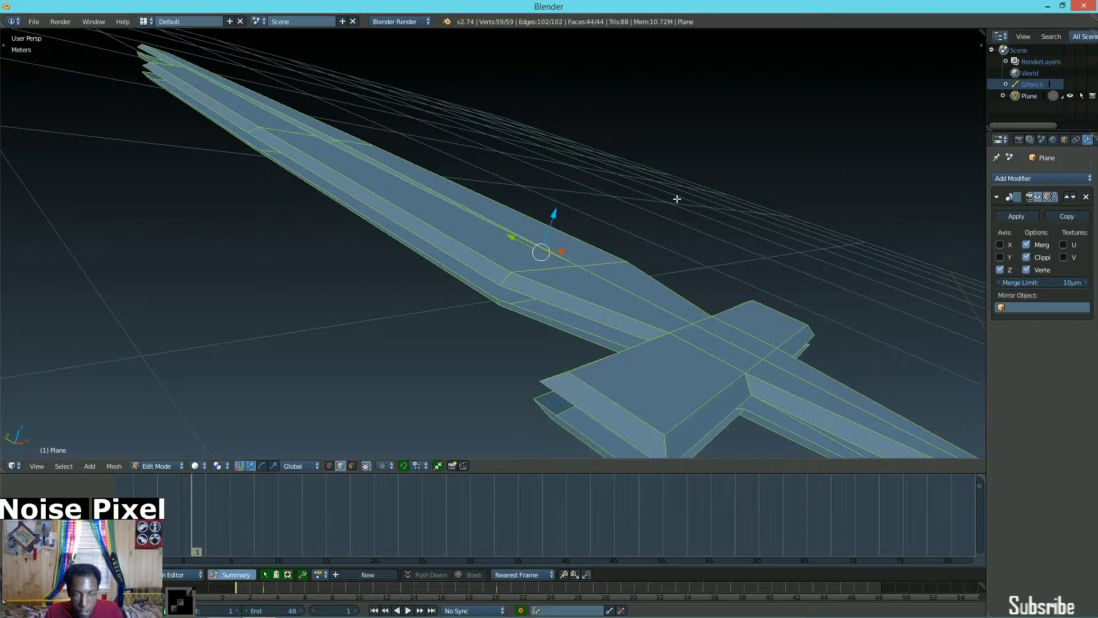
{"action": "key", "text": "g"}
{"action": "key", "text": "Escape"}
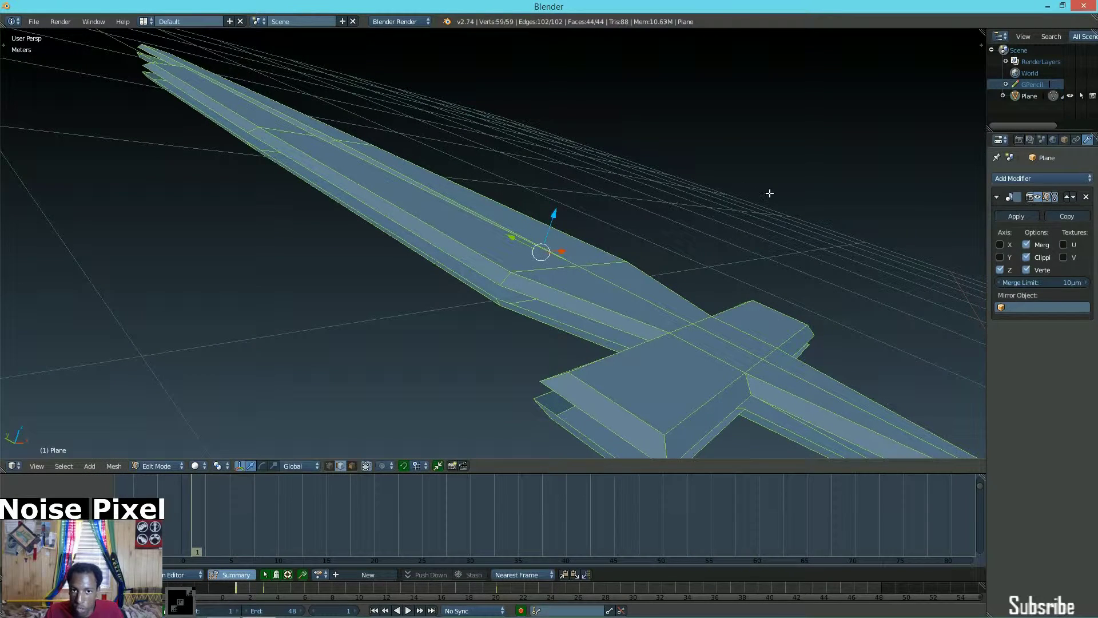
{"action": "key", "text": "g"}
{"action": "key", "text": "z"}
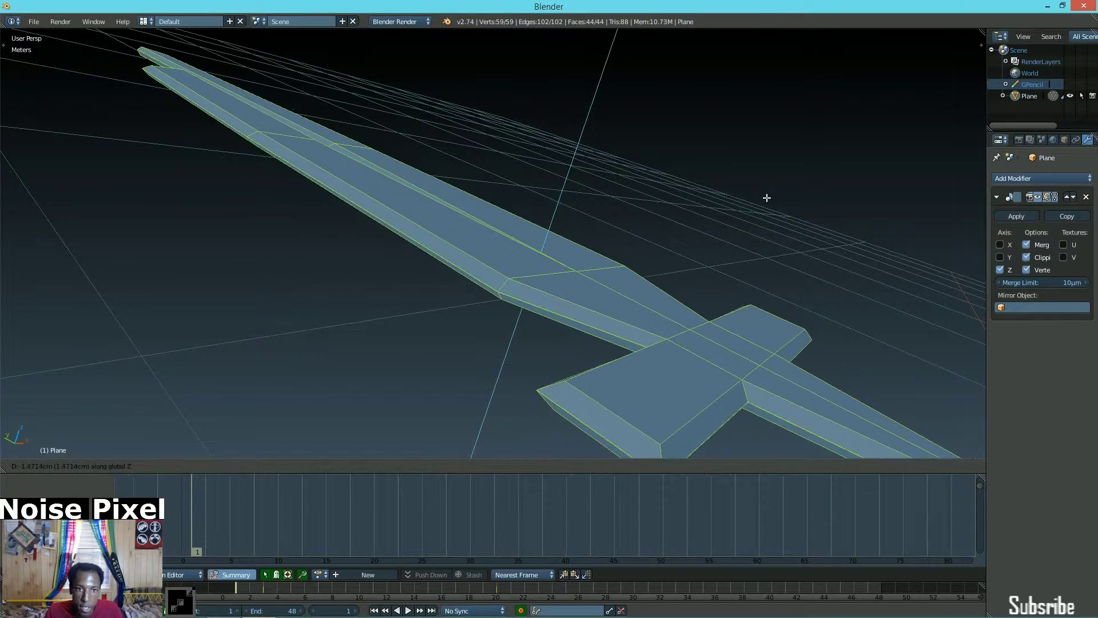
{"action": "left_click", "coordinate": [767, 199]}
{"action": "middle_click_drag", "start_coordinate": [724, 219], "coordinate": [566, 258]}
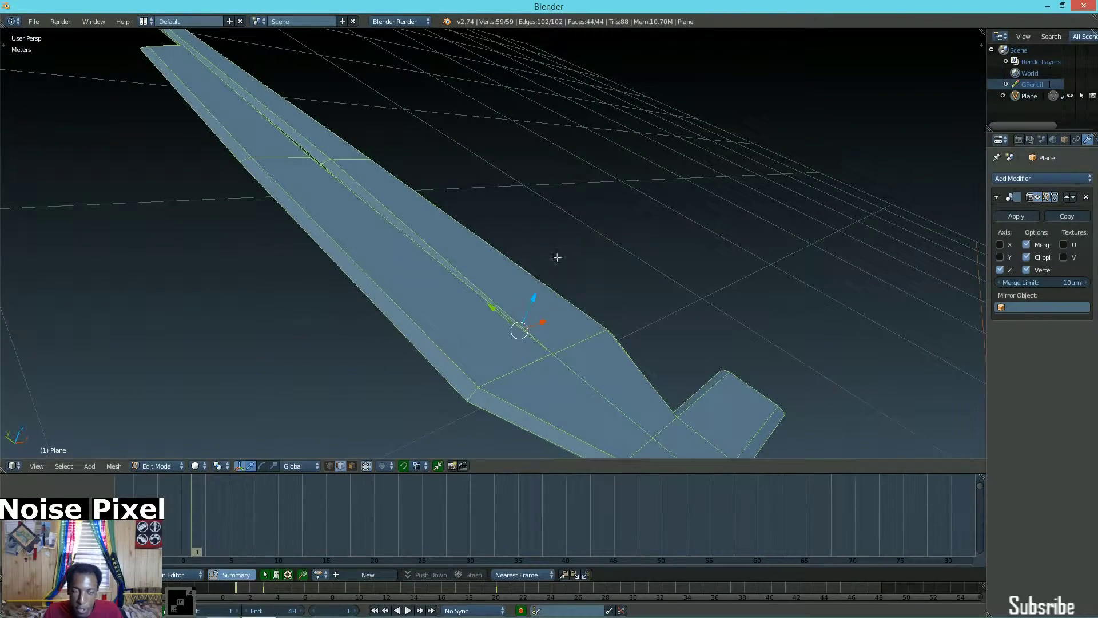
{"action": "key", "text": "g"}
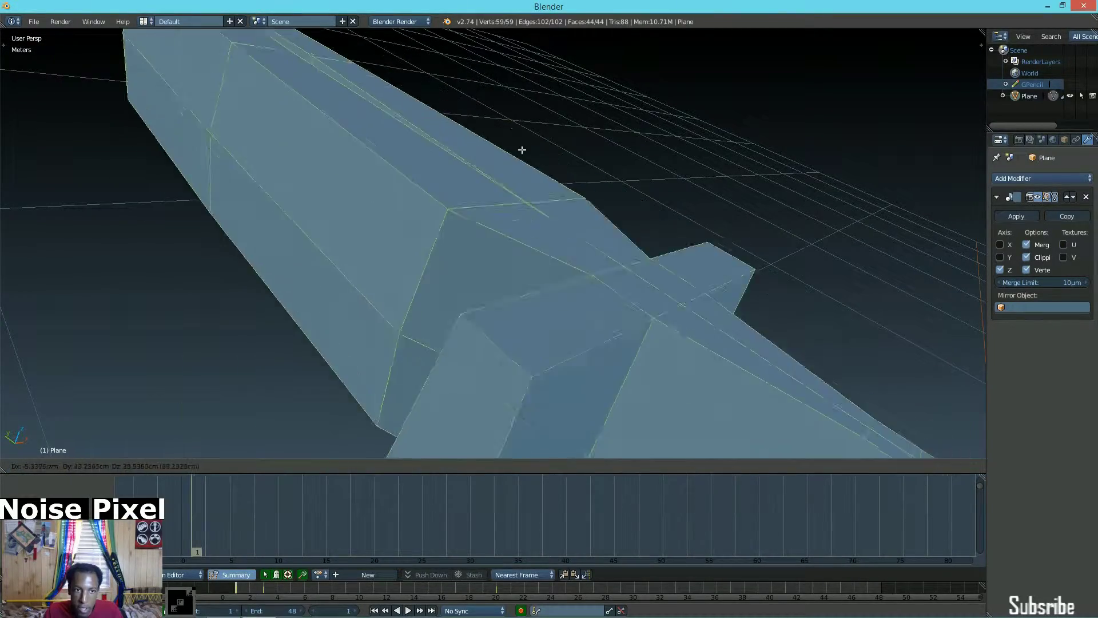
{"action": "right_click", "coordinate": [471, 217]}
- Add a Subdivision Surface modifier with 2 viewport subdivisions and adjust the edit cage to the modifier result
{"action": "middle_click_drag", "start_coordinate": [472, 216], "coordinate": [398, 254]}
{"action": "key", "text": "a"}
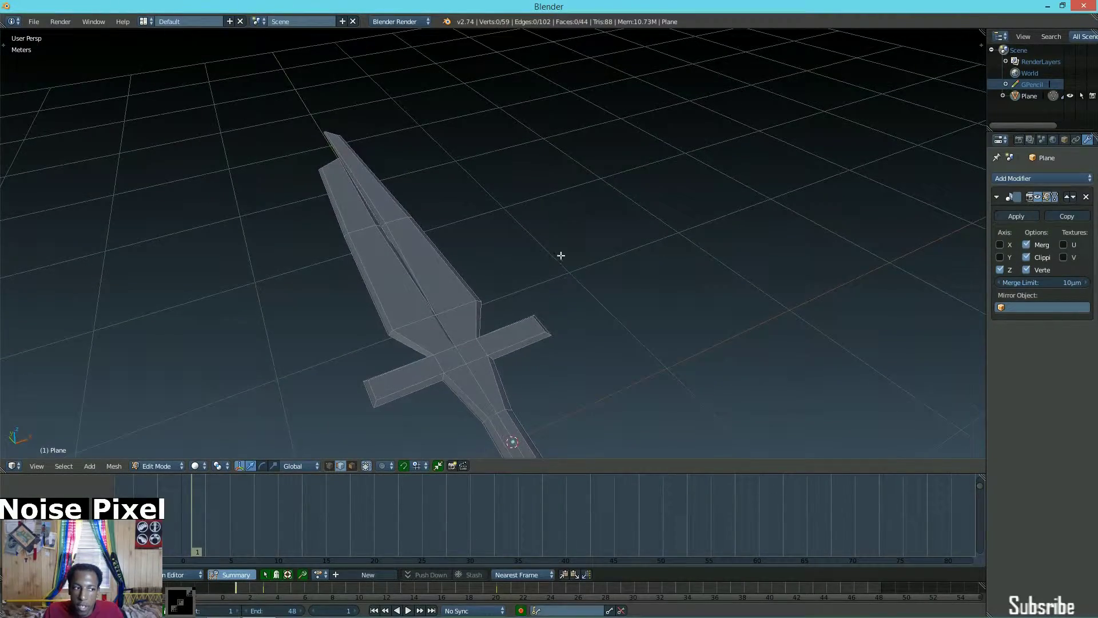
{"action": "left_click", "coordinate": [1016, 180]}
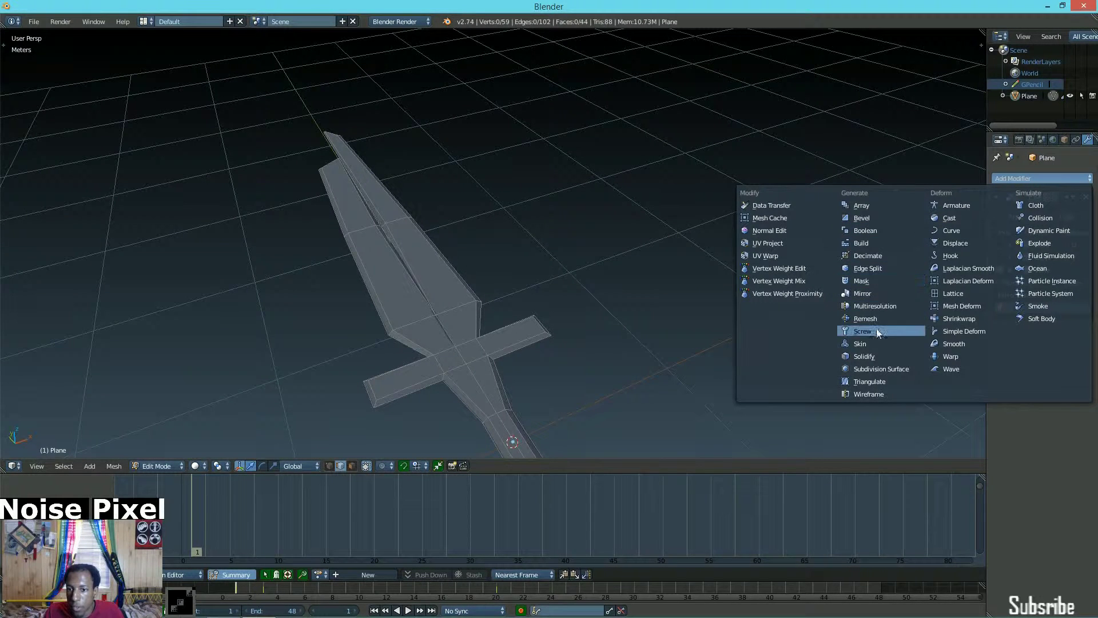
{"action": "left_click", "coordinate": [877, 367]}
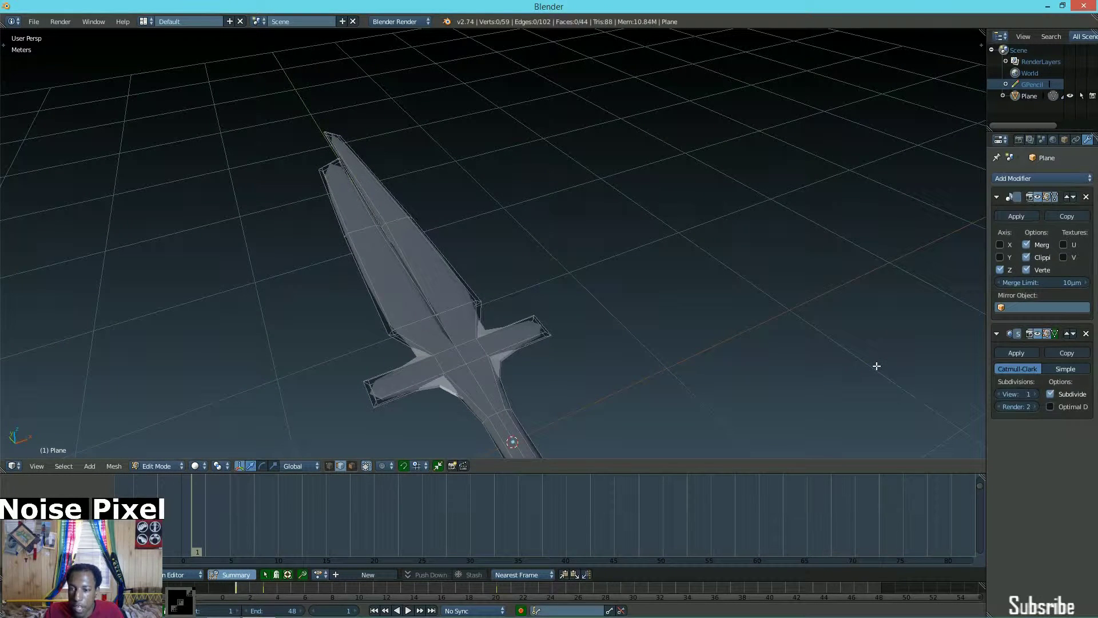
{"action": "left_click", "coordinate": [1033, 397]}
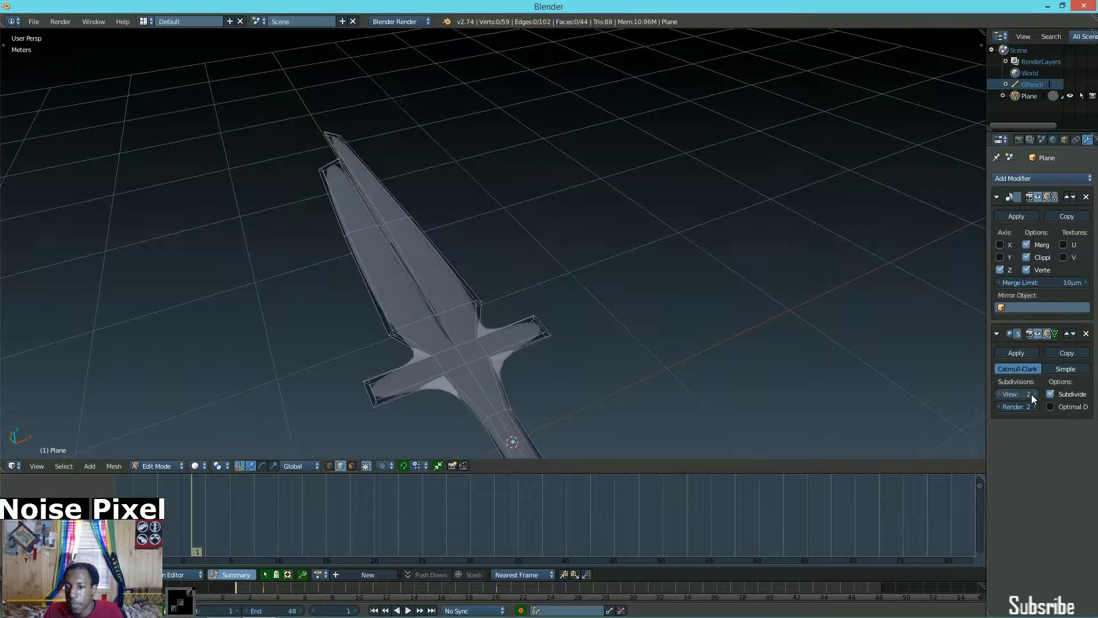
{"action": "left_click", "coordinate": [1054, 334]}
- Select the whole mesh and raise it along global Z to thicken the sword, then clear the selection
{"action": "middle_click_drag", "start_coordinate": [405, 309], "coordinate": [466, 209]}
{"action": "key", "text": "a"}
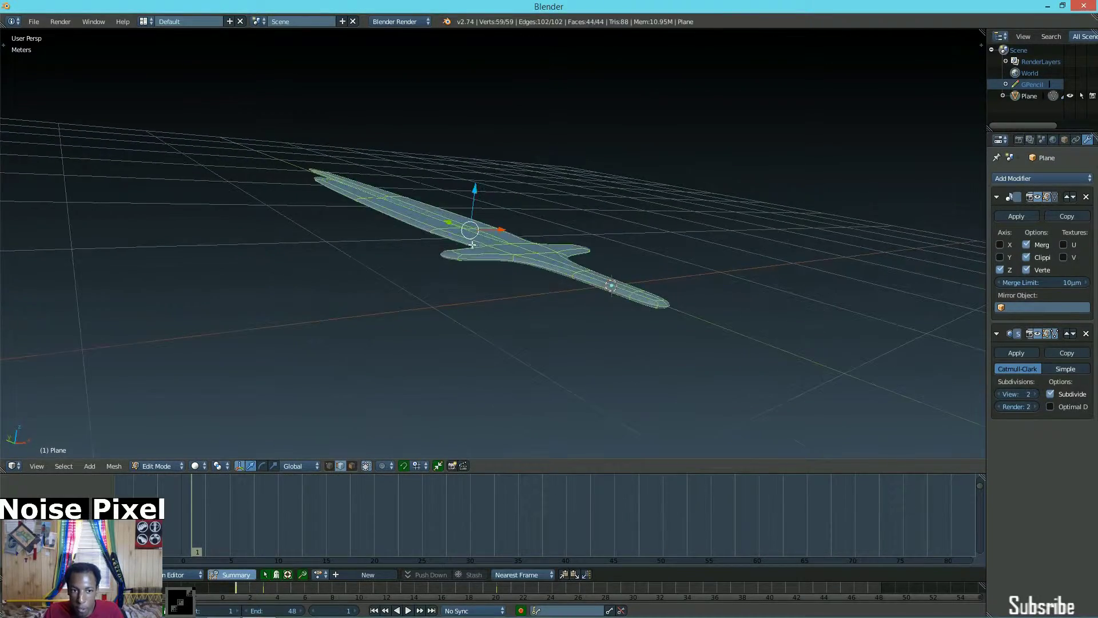
{"action": "scroll", "coordinate": [466, 209], "scroll_direction": "up", "scroll_amount": 4}
{"action": "key", "text": "g"}
{"action": "key", "text": "z"}
{"action": "left_click", "coordinate": [502, 201]}
{"action": "key", "text": "a"}
{"action": "key", "text": "a"}
{"action": "key", "text": "w"}
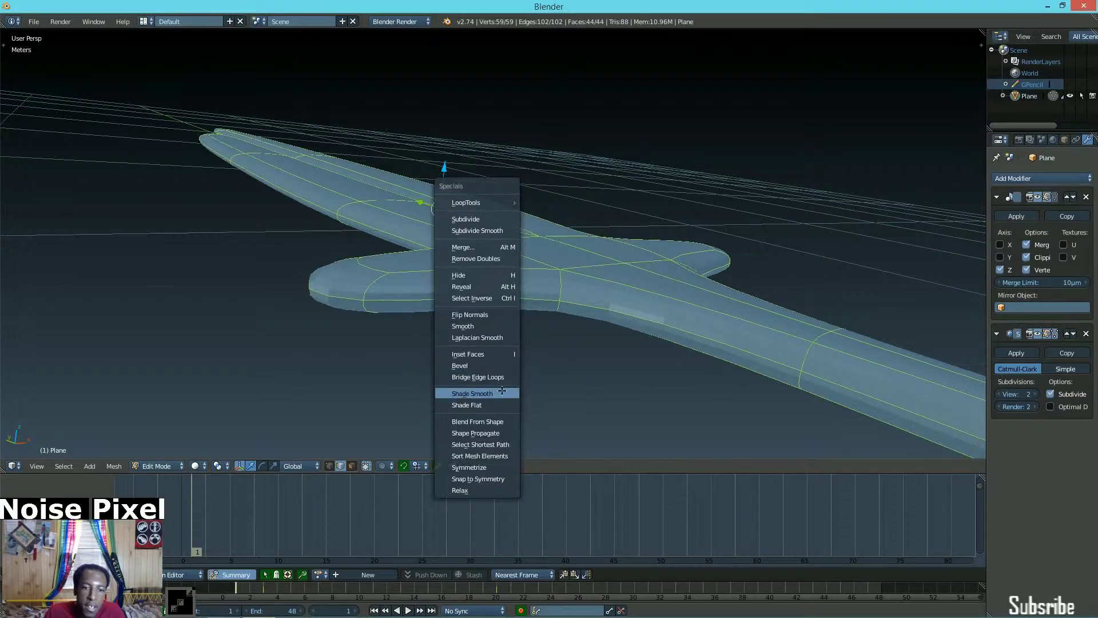
{"action": "key", "text": "Escape"}
{"action": "key", "text": "a"}
- Cut an edge loop around the sword's sloped side band and slide it toward the top face's outline
{"action": "scroll", "coordinate": [500, 257], "scroll_direction": "down", "scroll_amount": 3}
{"action": "middle_click_drag", "start_coordinate": [476, 277], "coordinate": [302, 287]}
{"action": "key", "text": "Tab"}
{"action": "key", "text": "Tab"}
{"action": "middle_click_drag", "start_coordinate": [466, 289], "coordinate": [495, 330]}
{"action": "middle_click_drag", "start_coordinate": [371, 235], "coordinate": [421, 268]}
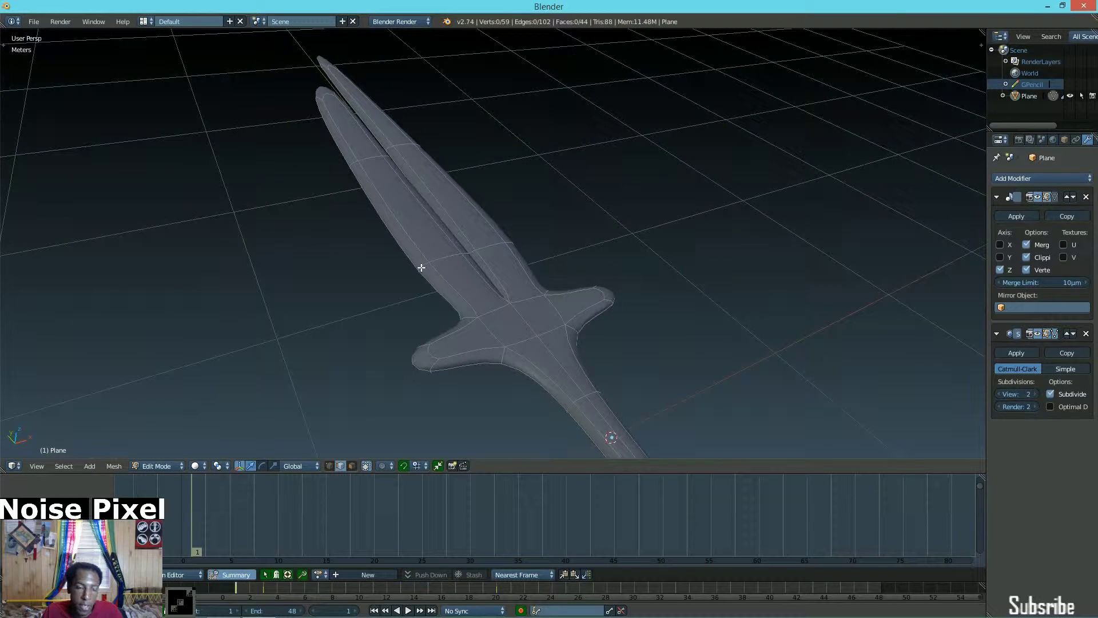
{"action": "key", "text": "ctrl+r"}
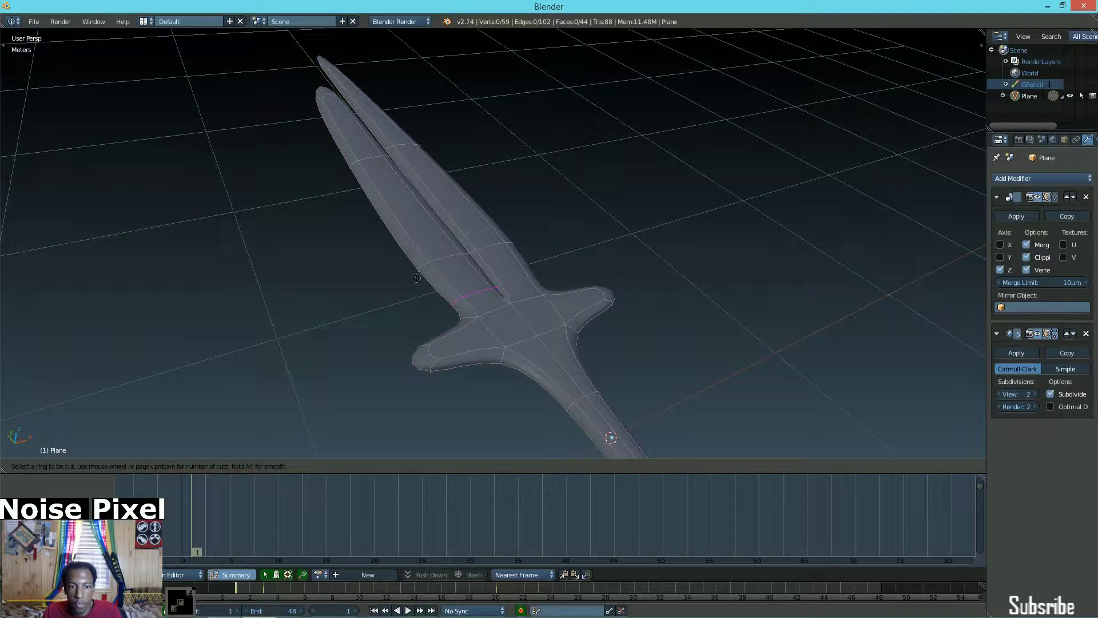
{"action": "scroll", "coordinate": [417, 277], "scroll_direction": "up", "scroll_amount": 4}
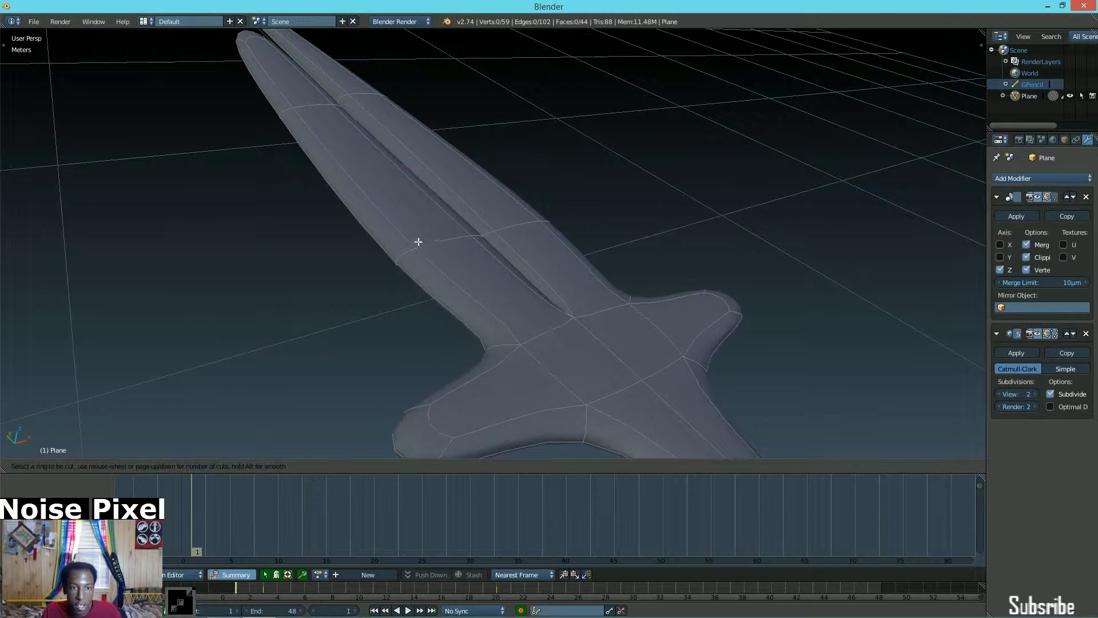
{"action": "left_click", "coordinate": [408, 253]}
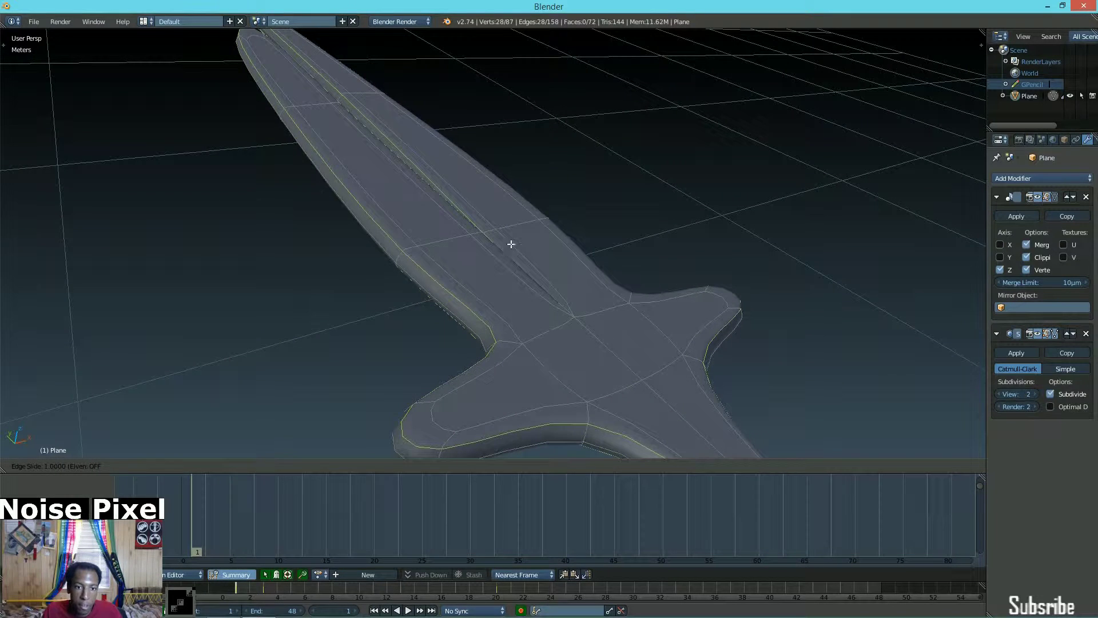
{"action": "left_click", "coordinate": [542, 209]}
{"action": "middle_click_drag", "start_coordinate": [454, 252], "coordinate": [454, 234]}
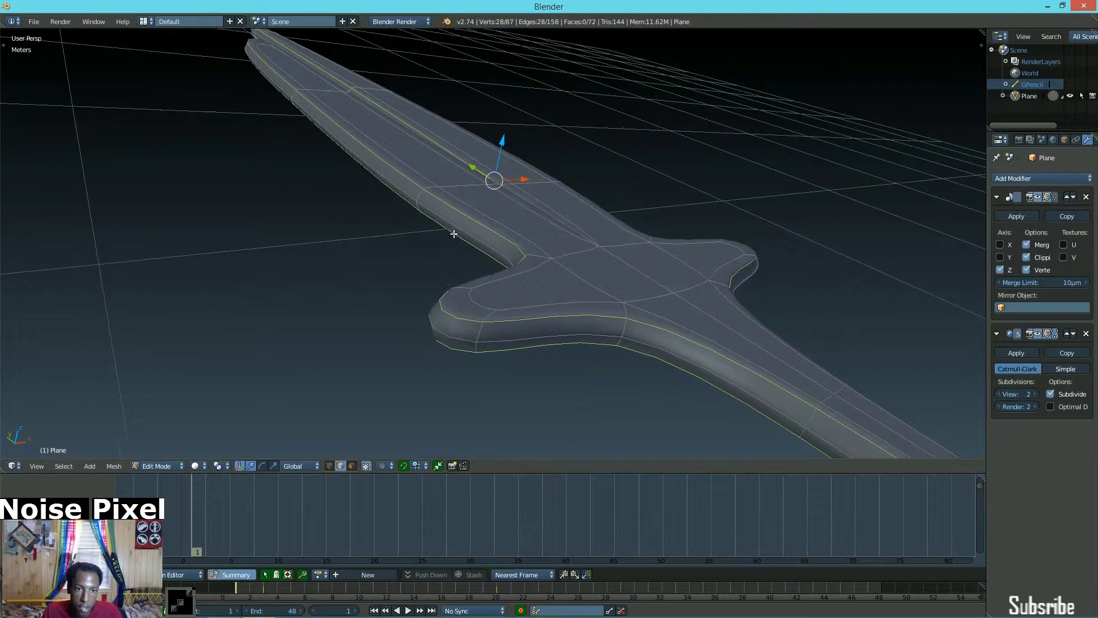
- Cut another edge loop around the sword's side with an edge slide of about -0.33
{"action": "key", "text": "ctrl+r"}
{"action": "left_click", "coordinate": [424, 195]}
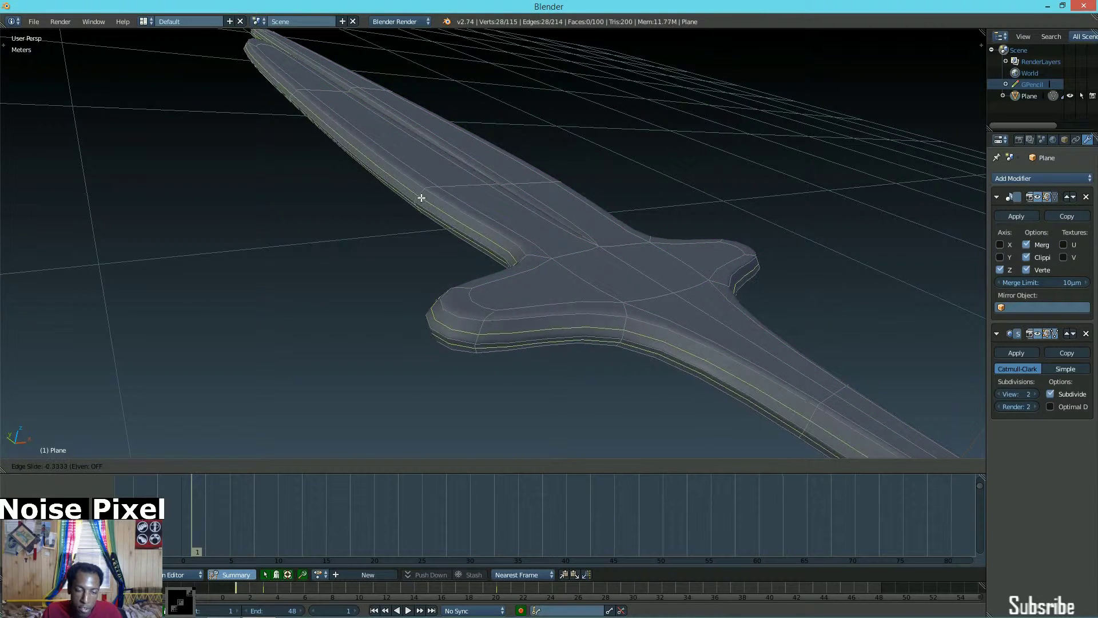
{"action": "left_click", "coordinate": [421, 199]}
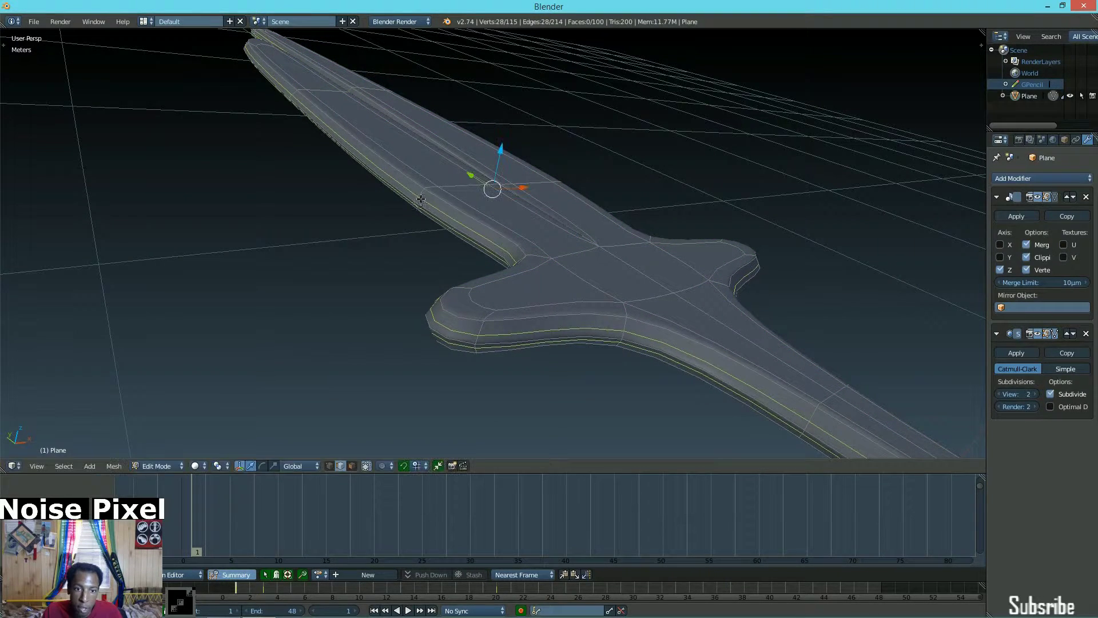
- Set the Subdivision Surface viewport level to 3 in Object Mode and examine the smoothed sword from several angles
{"action": "key", "text": "Tab"}
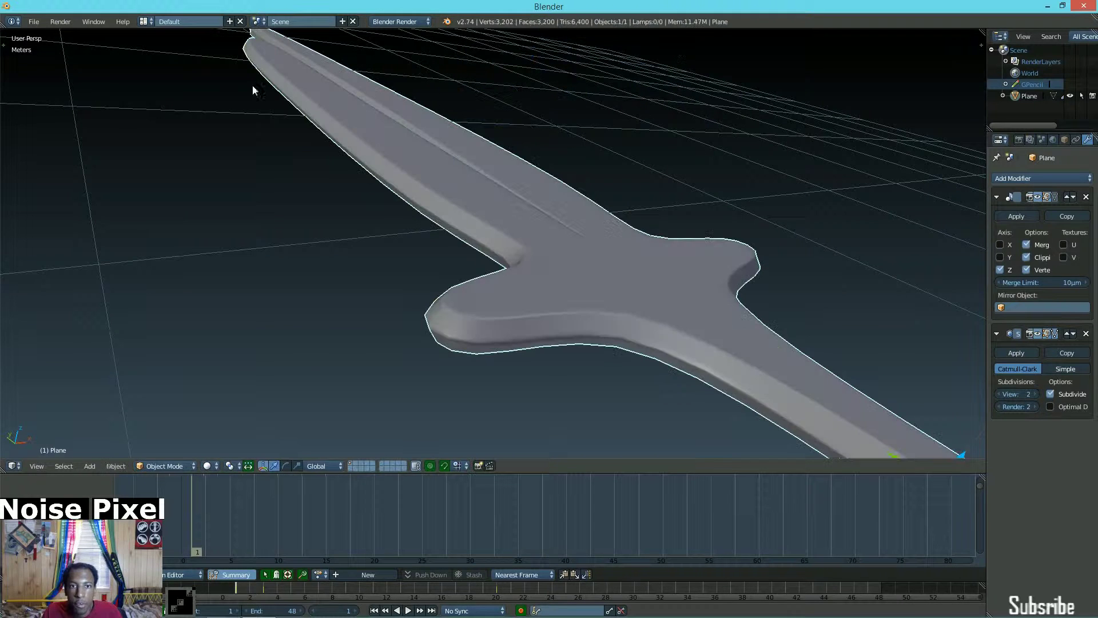
{"action": "left_click", "coordinate": [1036, 392]}
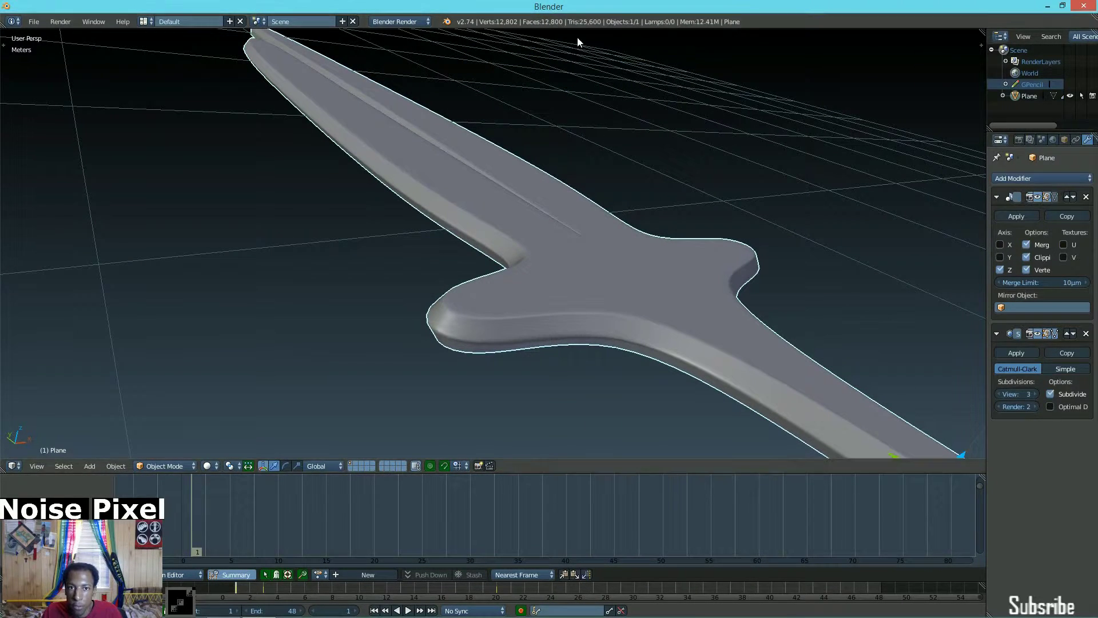
{"action": "middle_click_drag", "start_coordinate": [867, 447], "coordinate": [470, 180]}
{"action": "scroll", "coordinate": [496, 218], "scroll_direction": "up", "scroll_amount": 3}
{"action": "scroll", "coordinate": [278, 195], "scroll_direction": "up", "scroll_amount": 2}
{"action": "middle_click_drag", "start_coordinate": [278, 196], "coordinate": [319, 195]}
{"action": "middle_click_drag", "start_coordinate": [478, 224], "coordinate": [425, 302]}
- Return to Edit Mode and cut an edge loop across the middle of the shorter blade prong, sliding it into place
{"action": "key", "text": "Tab"}
{"action": "left_click", "coordinate": [490, 298]}
{"action": "middle_click_drag", "start_coordinate": [454, 242], "coordinate": [480, 243]}
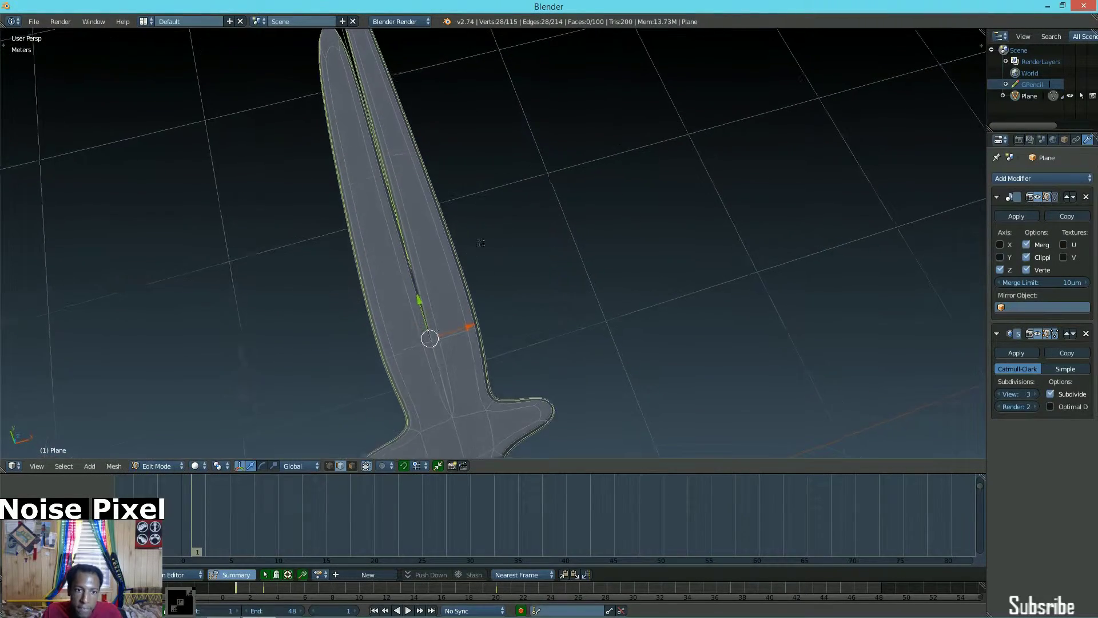
{"action": "key", "text": "ctrl+r"}
{"action": "left_click", "coordinate": [366, 250]}
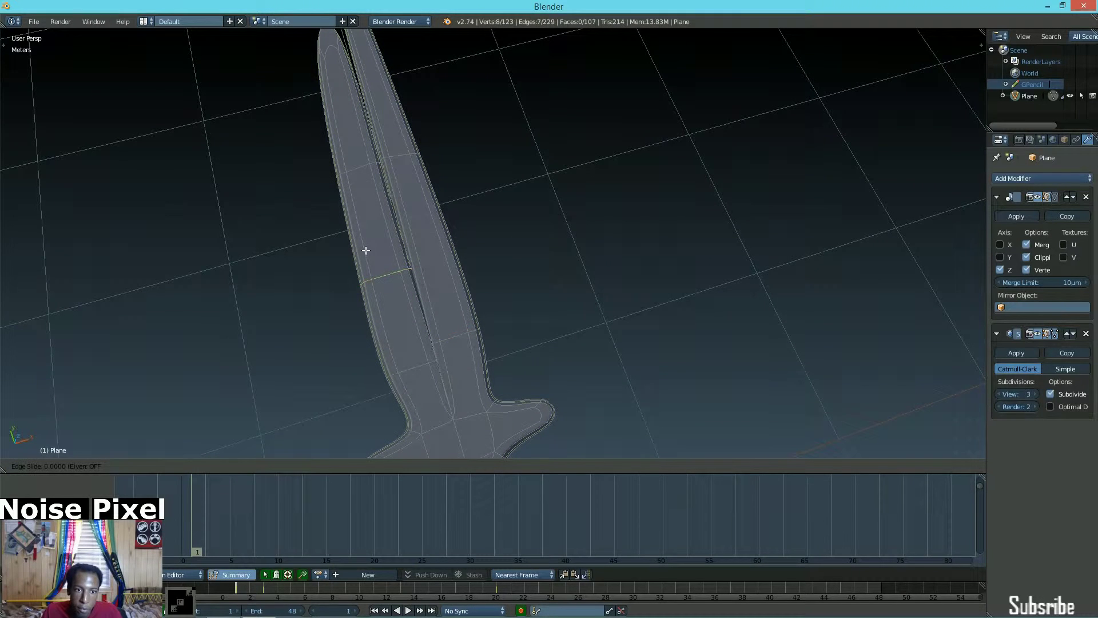
{"action": "left_click", "coordinate": [356, 215]}
{"action": "key", "text": "ctrl+r"}
{"action": "left_click", "coordinate": [406, 243]}
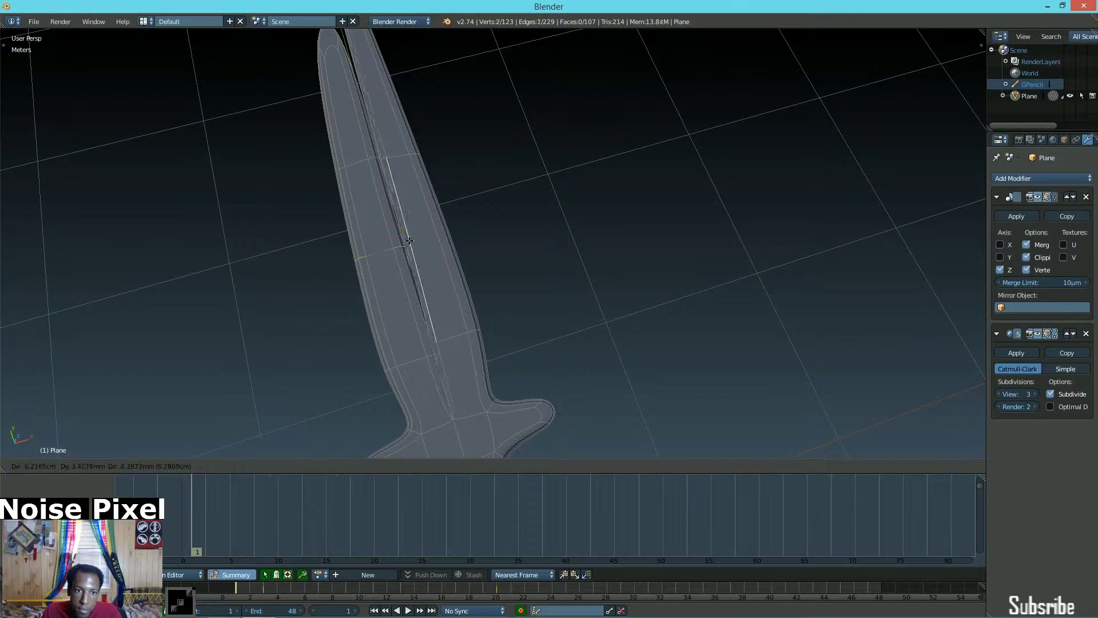
{"action": "right_click", "coordinate": [376, 243]}
{"action": "key", "text": "ctrl+z"}
- Bend the shorter prong by moving its new edge loop outward along X, then shift the loop toward the tip along global Y
{"action": "left_click_drag", "start_coordinate": [417, 232], "coordinate": [367, 237]}
{"action": "scroll", "coordinate": [367, 236], "scroll_direction": "down", "scroll_amount": 2}
{"action": "middle_click_drag", "start_coordinate": [366, 237], "coordinate": [403, 208]}
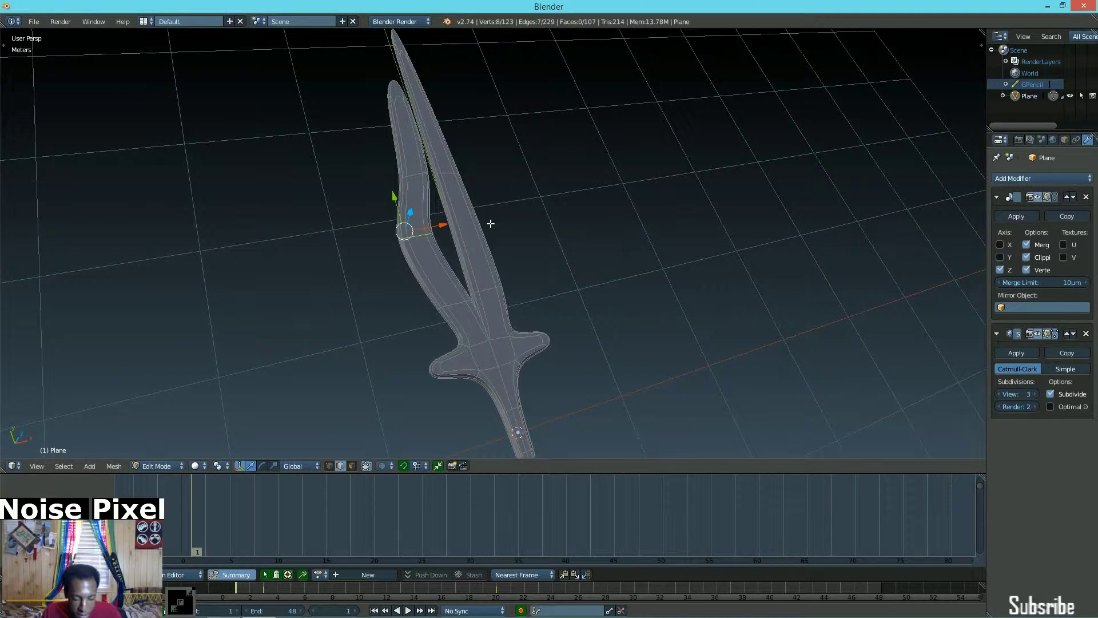
{"action": "key", "text": "g"}
{"action": "key", "text": "z"}
{"action": "key", "text": "y"}
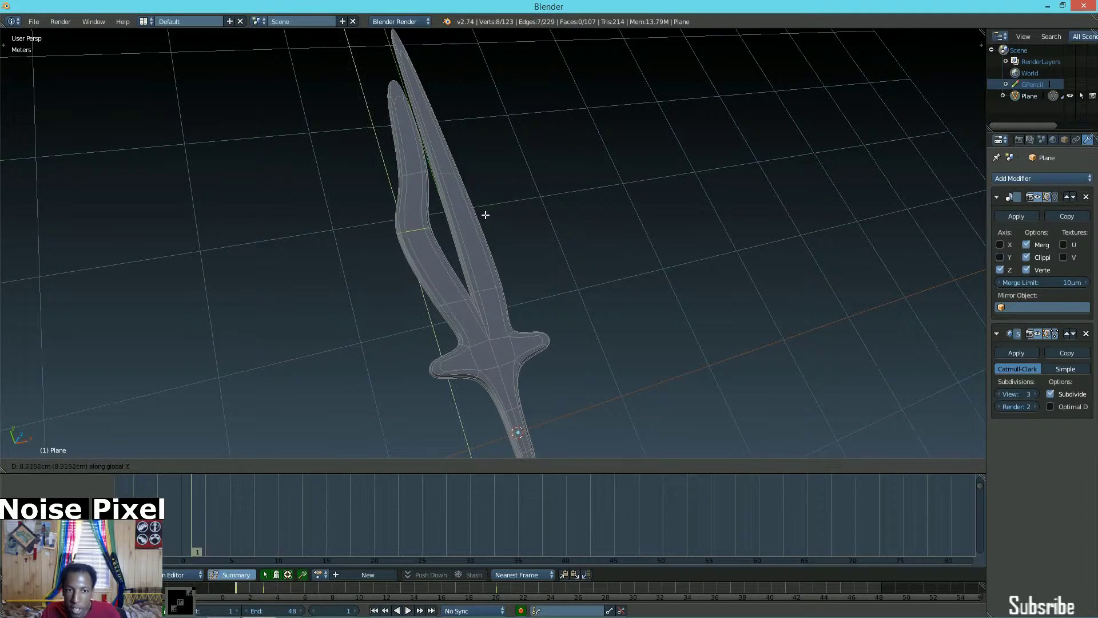
{"action": "left_click", "coordinate": [482, 204]}
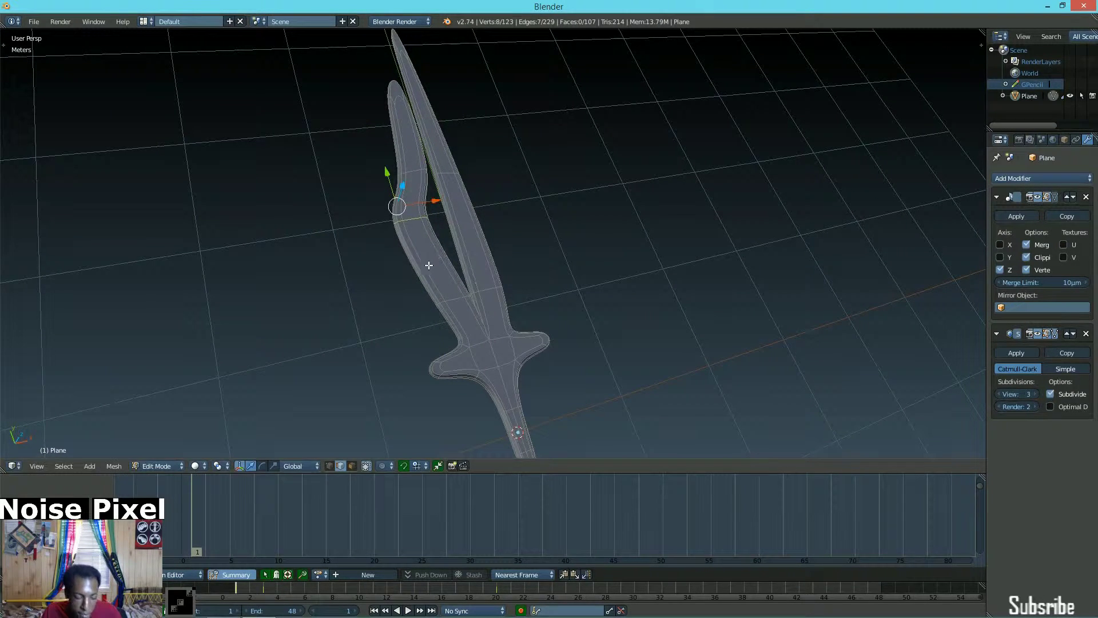
- Cut an edge loop across the shorter prong between the bend and the crossguard and move it outward along X
{"action": "key", "text": "ctrl+r"}
{"action": "left_click", "coordinate": [411, 274]}
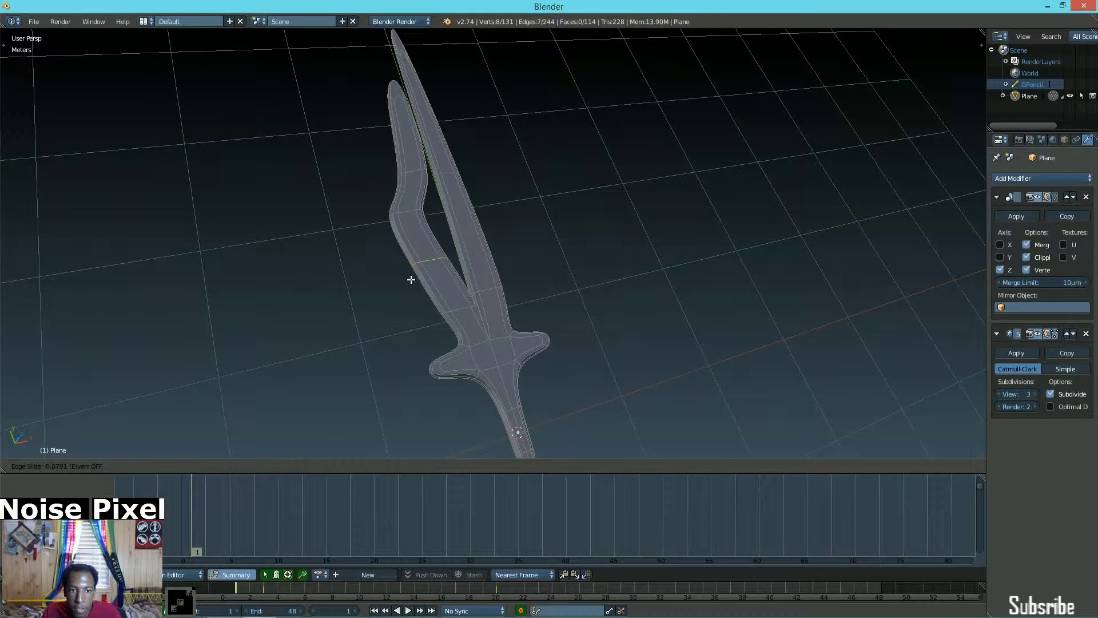
{"action": "left_click", "coordinate": [411, 280]}
{"action": "left_click_drag", "start_coordinate": [471, 254], "coordinate": [434, 259]}
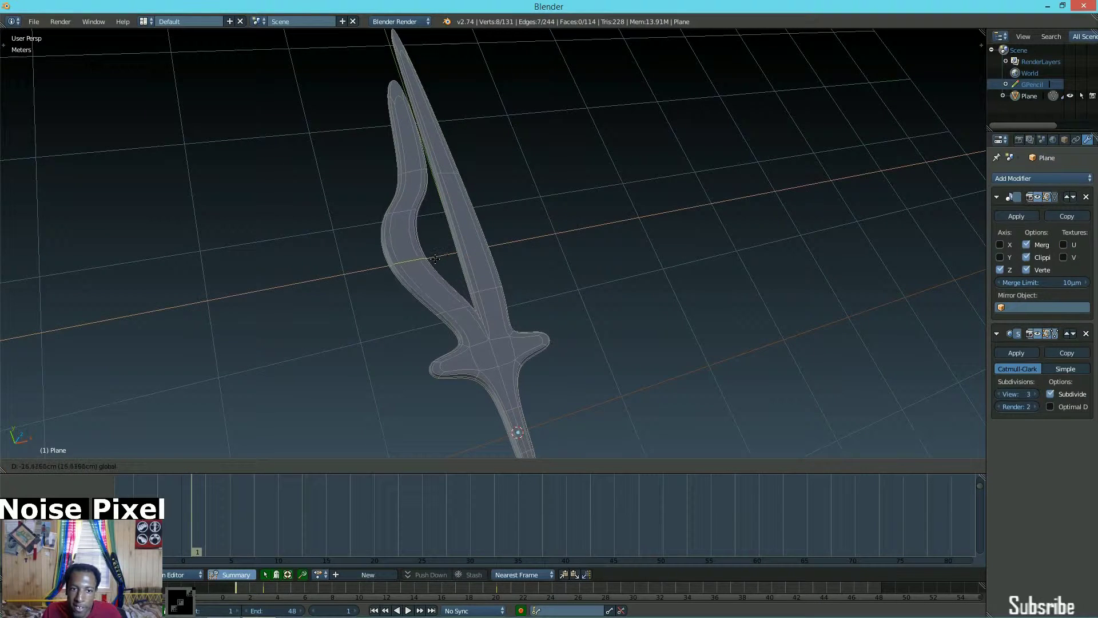
{"action": "left_click_drag", "start_coordinate": [435, 258], "coordinate": [429, 260]}
- Select one edge at the tip of each blade prong and check the shape of the tips in Object Mode
{"action": "middle_click_drag", "start_coordinate": [698, 252], "coordinate": [654, 258]}
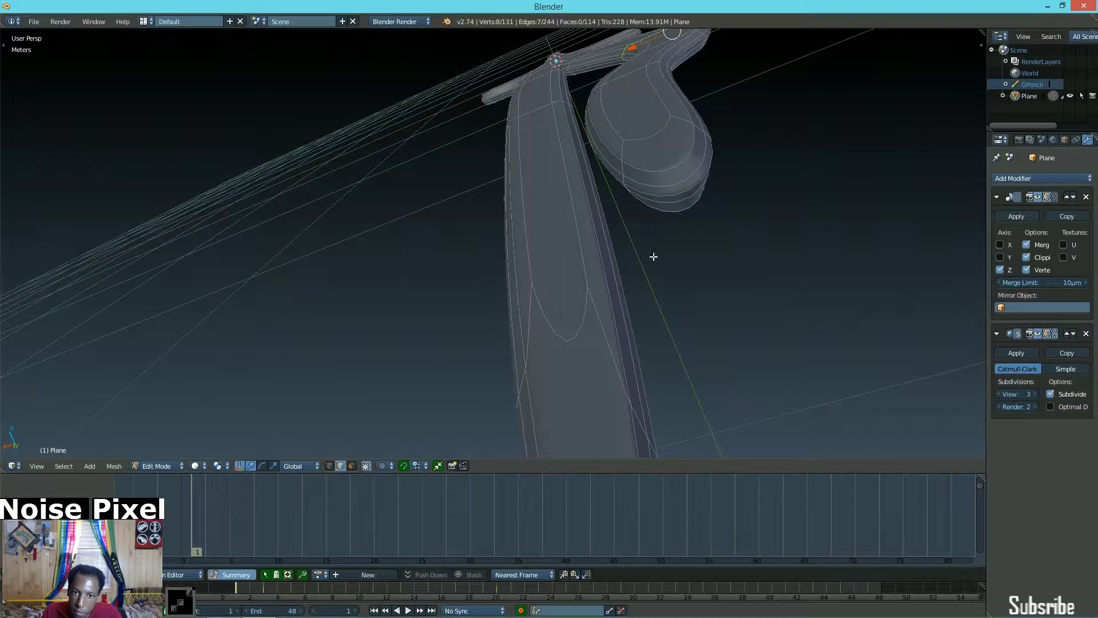
{"action": "right_click", "coordinate": [666, 197]}
{"action": "middle_click_drag", "start_coordinate": [675, 195], "coordinate": [644, 228]}
{"action": "right_click", "coordinate": [652, 141], "text": "shift"}
{"action": "middle_click_drag", "start_coordinate": [652, 141], "coordinate": [652, 258]}
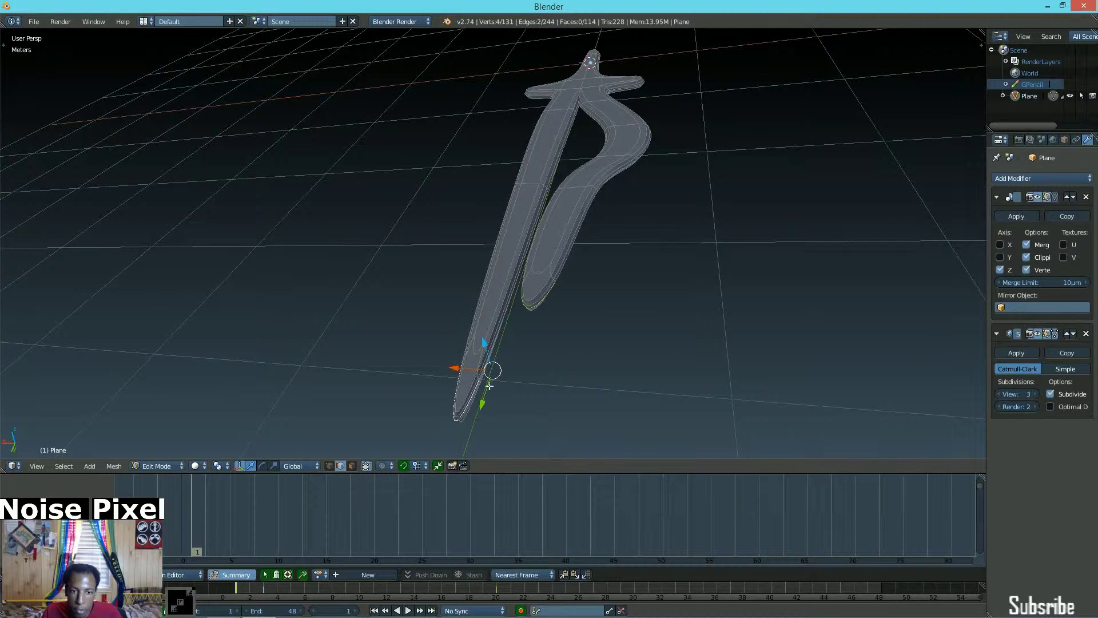
{"action": "middle_click_drag", "start_coordinate": [491, 394], "coordinate": [602, 258]}
{"action": "key", "text": "Tab"}
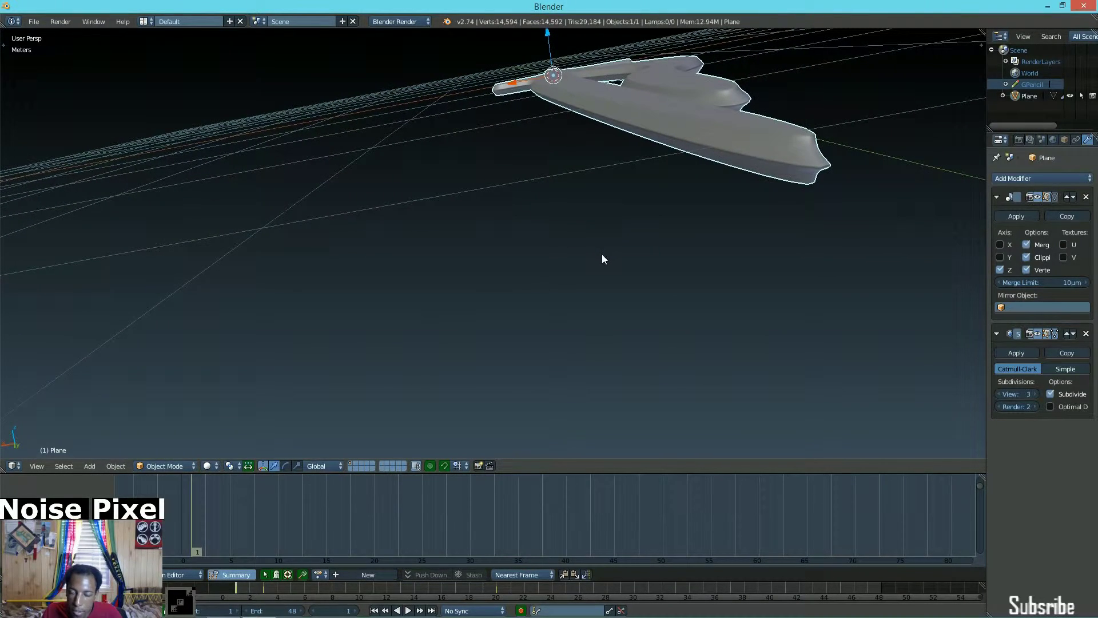
{"action": "middle_click_drag", "start_coordinate": [775, 248], "coordinate": [760, 260]}
{"action": "key", "text": "Tab"}
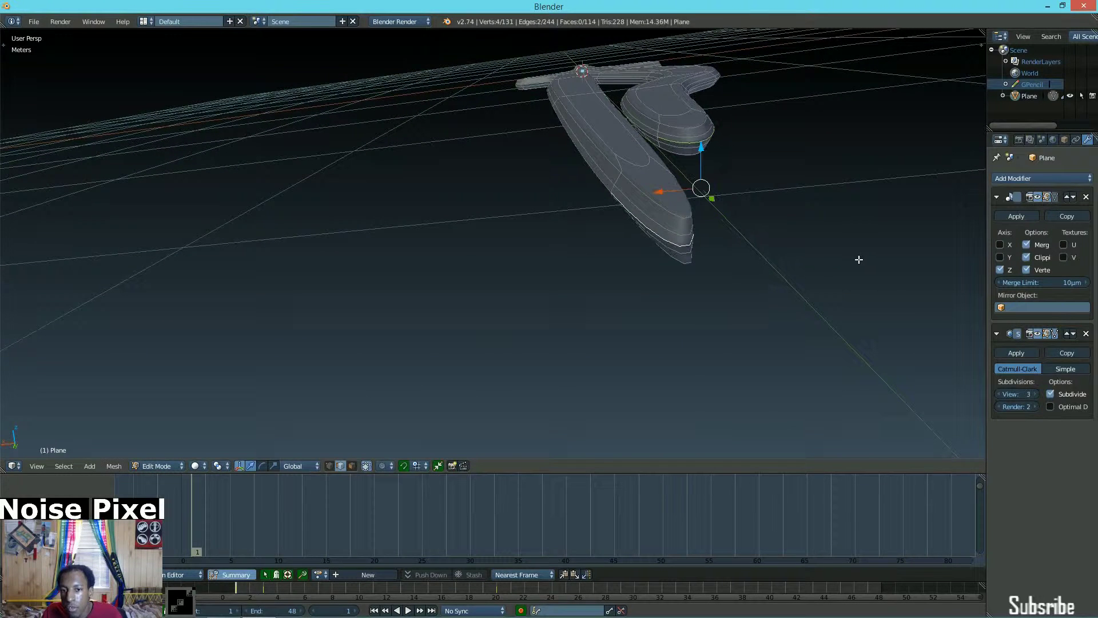
- Enable connected proportional editing and stretch the selected prong tip edges outward along global Y with a proportional size of about 5
{"action": "left_click", "coordinate": [384, 466]}
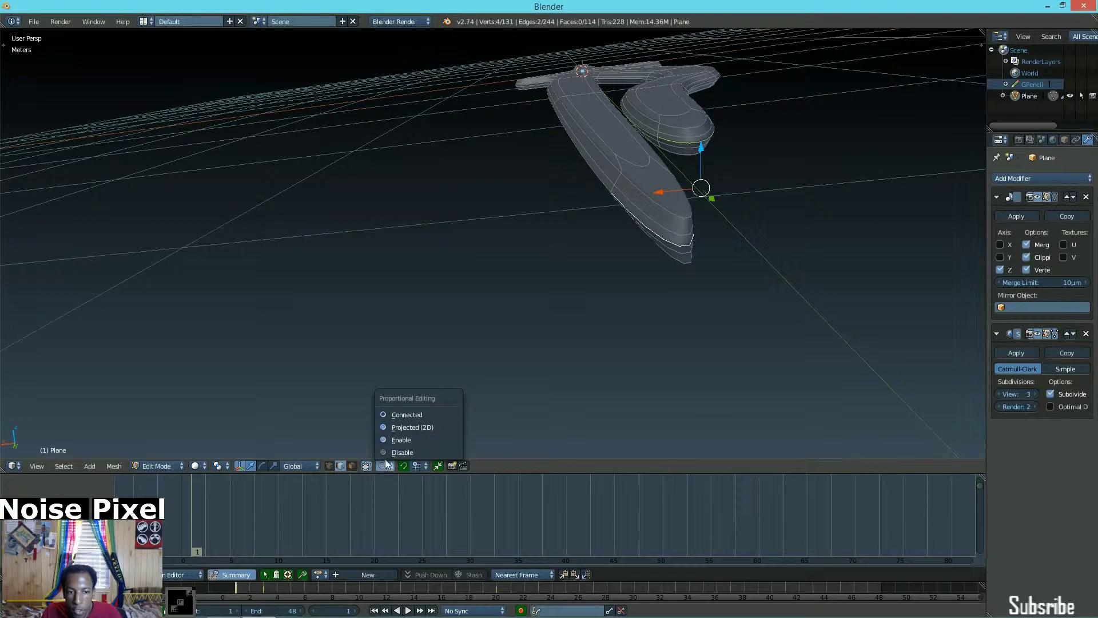
{"action": "left_click", "coordinate": [395, 416]}
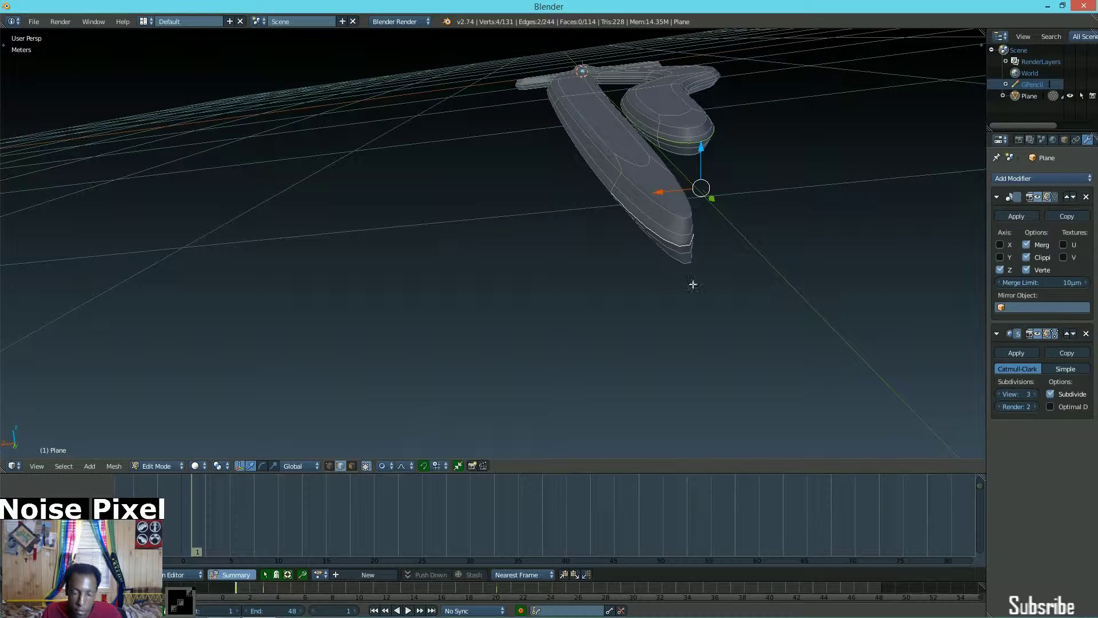
{"action": "key", "text": "g"}
{"action": "scroll", "coordinate": [774, 268], "scroll_direction": "down", "scroll_amount": 4}
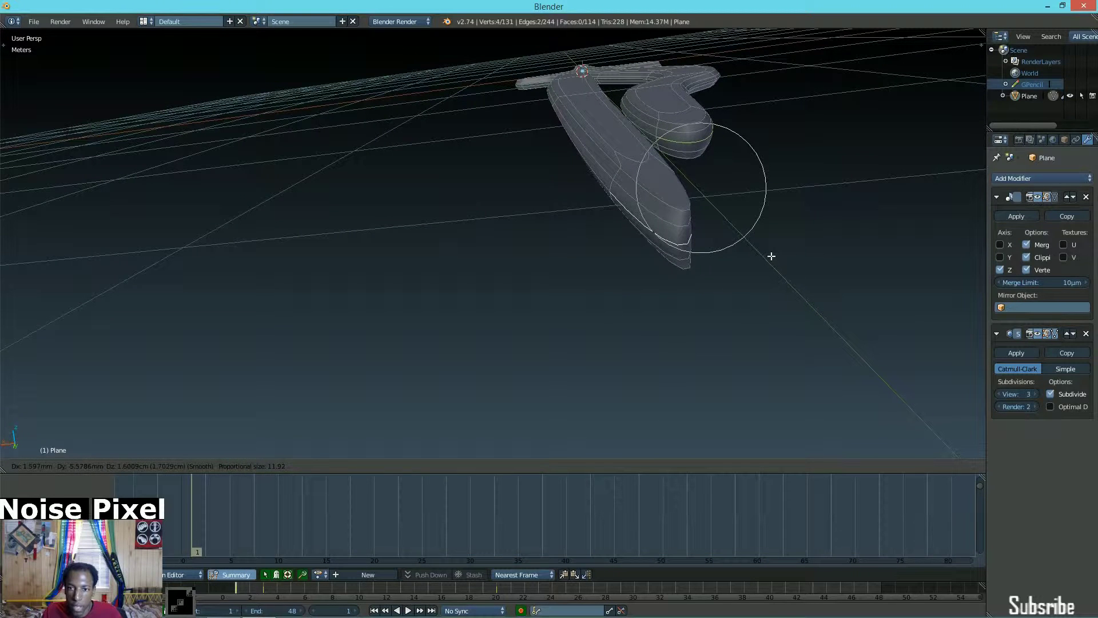
{"action": "key", "text": "y"}
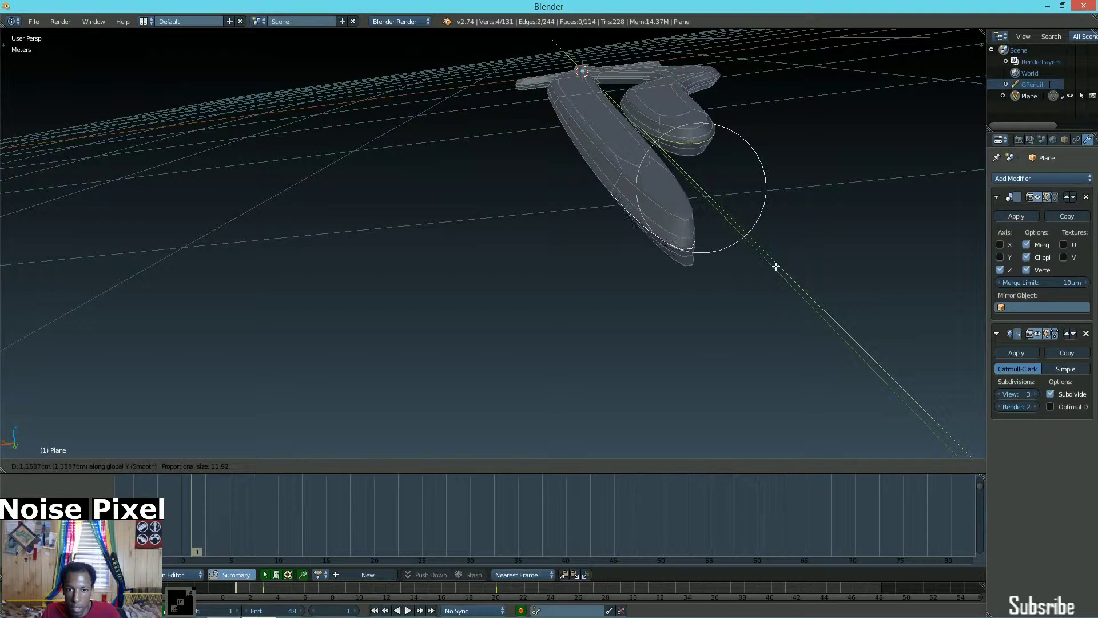
{"action": "scroll", "coordinate": [776, 276], "scroll_direction": "up", "scroll_amount": 4}
{"action": "scroll", "coordinate": [777, 276], "scroll_direction": "up", "scroll_amount": 5}
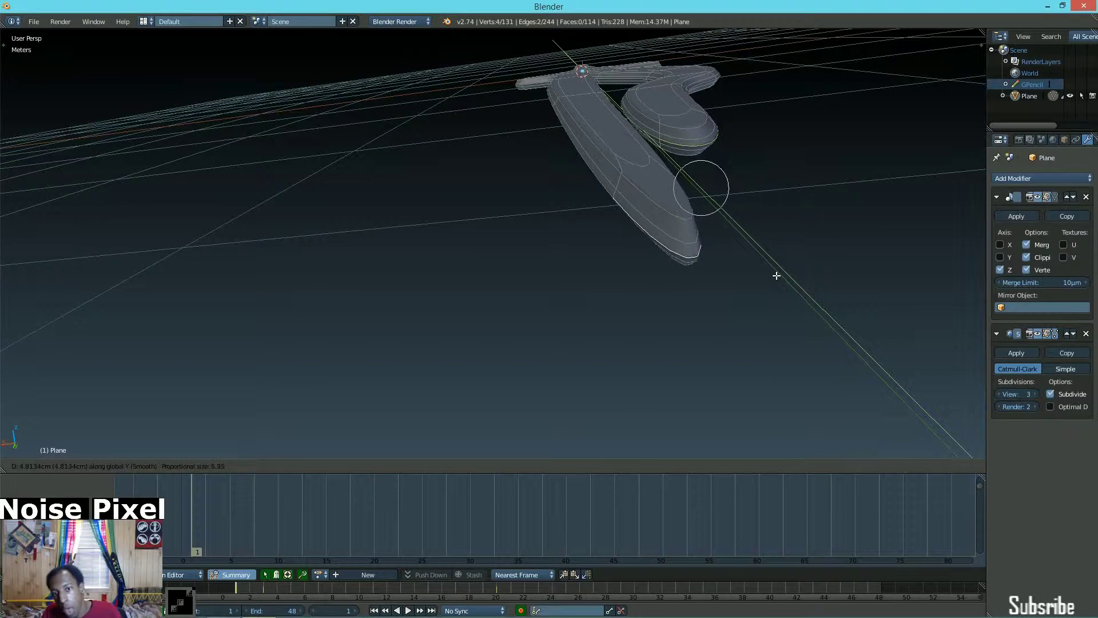
{"action": "scroll", "coordinate": [789, 295], "scroll_direction": "down", "scroll_amount": 1}
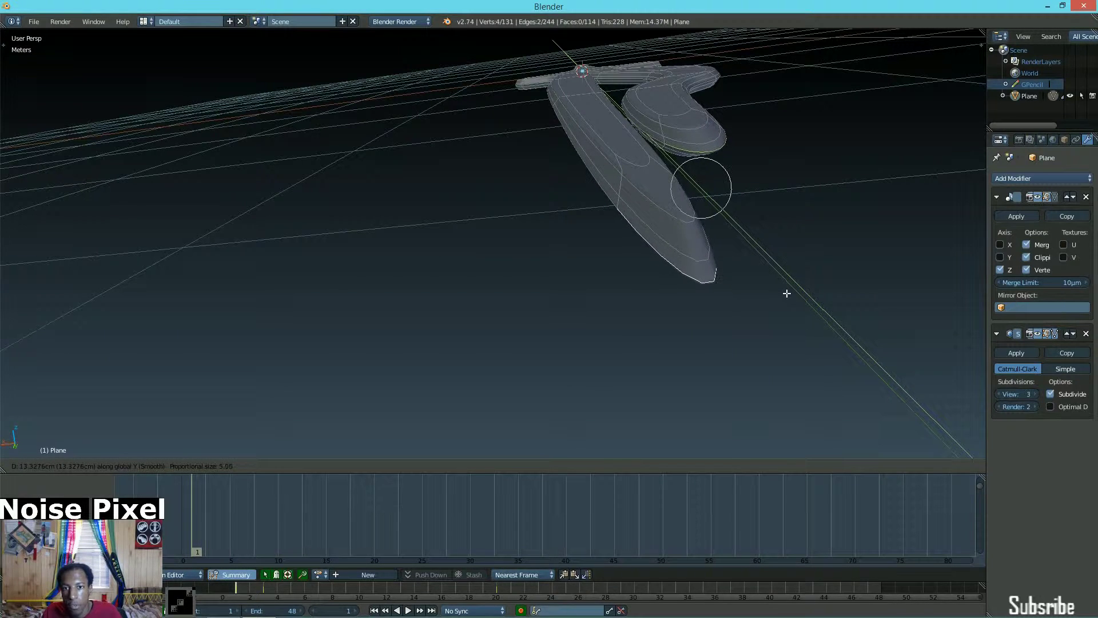
{"action": "left_click", "coordinate": [791, 299]}
- Pull the selected blade tips farther out from the crossguard, checking the shape in Object Mode between adjustments
{"action": "middle_click_drag", "start_coordinate": [791, 298], "coordinate": [864, 249]}
{"action": "left_click_drag", "start_coordinate": [903, 219], "coordinate": [928, 230]}
{"action": "key", "text": "Tab"}
{"action": "middle_click_drag", "start_coordinate": [730, 238], "coordinate": [620, 262]}
{"action": "key", "text": "Tab"}
{"action": "middle_click_drag", "start_coordinate": [747, 257], "coordinate": [488, 299]}
{"action": "left_click_drag", "start_coordinate": [446, 332], "coordinate": [427, 361]}
- Select the tip edge of the shorter prong, pull it outward along Y, and inspect the sword in Object Mode
{"action": "right_click", "coordinate": [523, 257]}
{"action": "left_click_drag", "start_coordinate": [504, 293], "coordinate": [509, 311]}
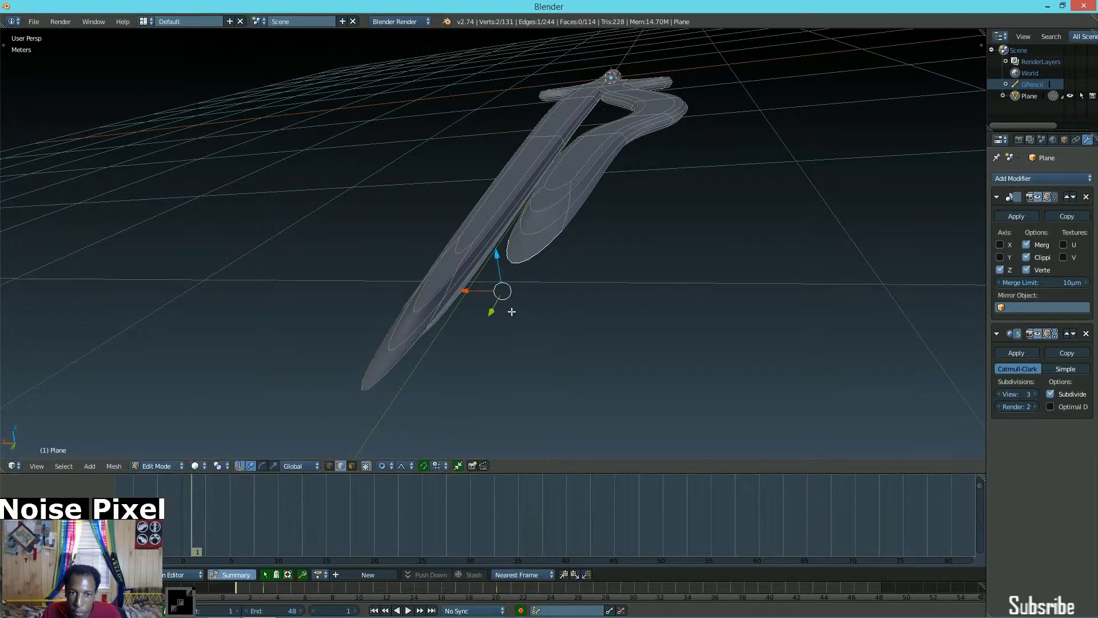
{"action": "key", "text": "Tab"}
{"action": "middle_click_drag", "start_coordinate": [494, 285], "coordinate": [591, 261]}
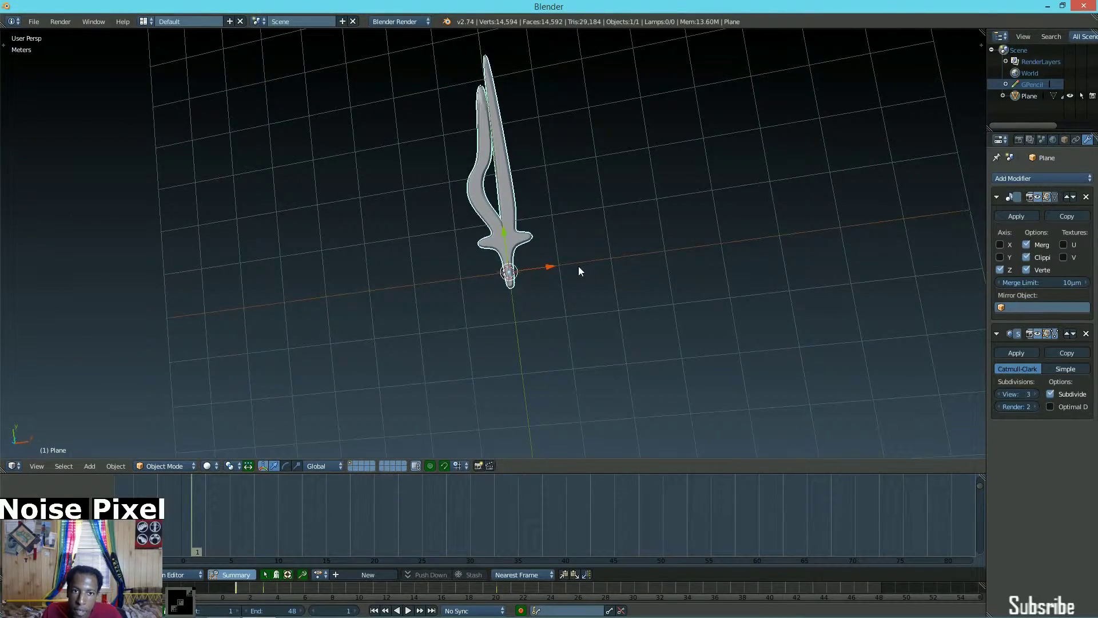
{"action": "middle_click_drag", "start_coordinate": [485, 271], "coordinate": [578, 241]}
- In Edit Mode, cut an edge loop across the crossguard arm opposite the shorter prong and slide it to the arm's outer end
{"action": "scroll", "coordinate": [486, 217], "scroll_direction": "up", "scroll_amount": 4}
{"action": "scroll", "coordinate": [595, 296], "scroll_direction": "up", "scroll_amount": 3}
{"action": "key", "text": "Tab"}
{"action": "scroll", "coordinate": [643, 204], "scroll_direction": "up", "scroll_amount": 3}
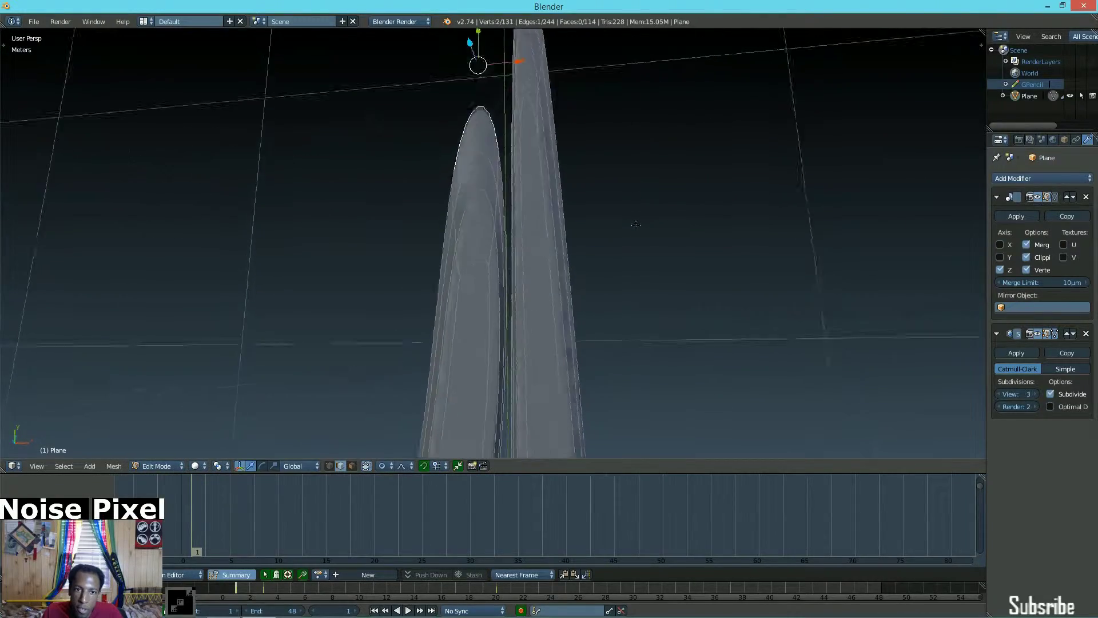
{"action": "scroll", "coordinate": [550, 449], "scroll_direction": "down", "scroll_amount": 3}
{"action": "middle_click_drag", "start_coordinate": [549, 449], "coordinate": [557, 145], "text": "shift"}
{"action": "middle_click_drag", "start_coordinate": [506, 271], "coordinate": [543, 296]}
{"action": "scroll", "coordinate": [520, 258], "scroll_direction": "up", "scroll_amount": 3}
{"action": "scroll", "coordinate": [542, 297], "scroll_direction": "down", "scroll_amount": 3}
{"action": "scroll", "coordinate": [546, 297], "scroll_direction": "up", "scroll_amount": 3}
{"action": "key", "text": "ctrl+r"}
{"action": "left_click", "coordinate": [559, 304]}
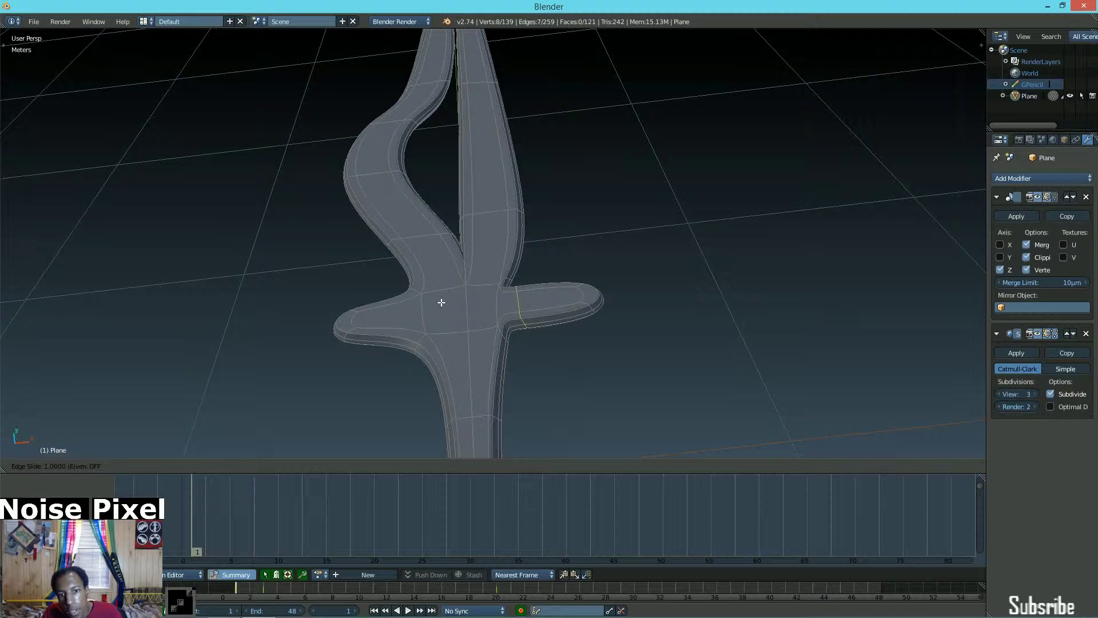
{"action": "left_click", "coordinate": [331, 303]}
- Cut an edge loop across the crossguard arm on the shorter prong's side, slide it to the outer end, and check the guard in Object Mode
{"action": "key", "text": "ctrl+r"}
{"action": "left_click", "coordinate": [398, 317]}
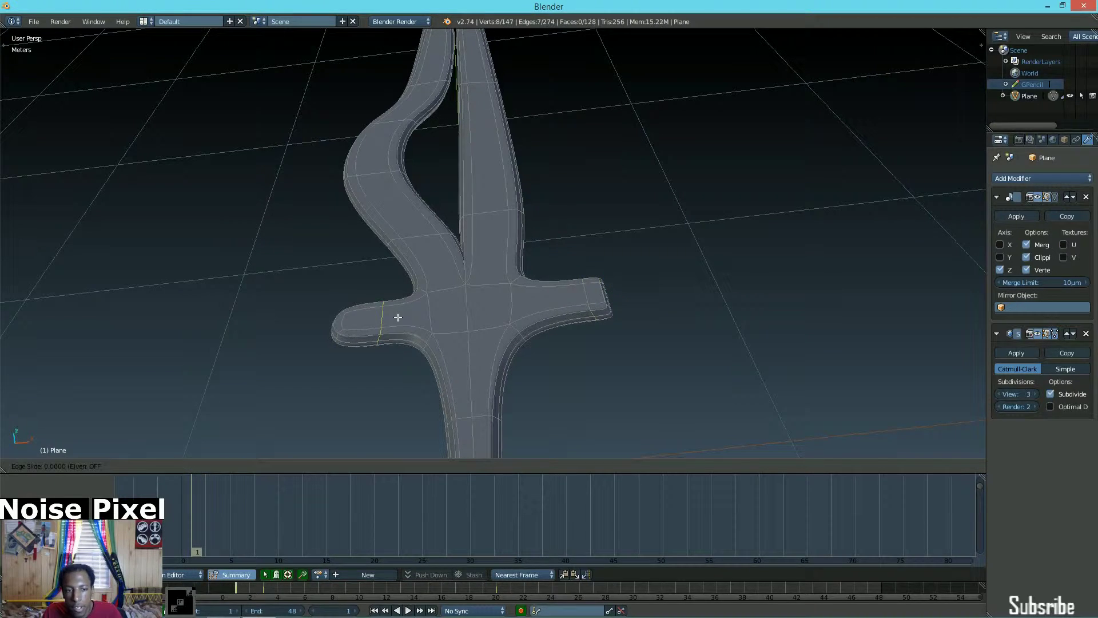
{"action": "left_click", "coordinate": [845, 317]}
{"action": "middle_click_drag", "start_coordinate": [646, 318], "coordinate": [548, 266]}
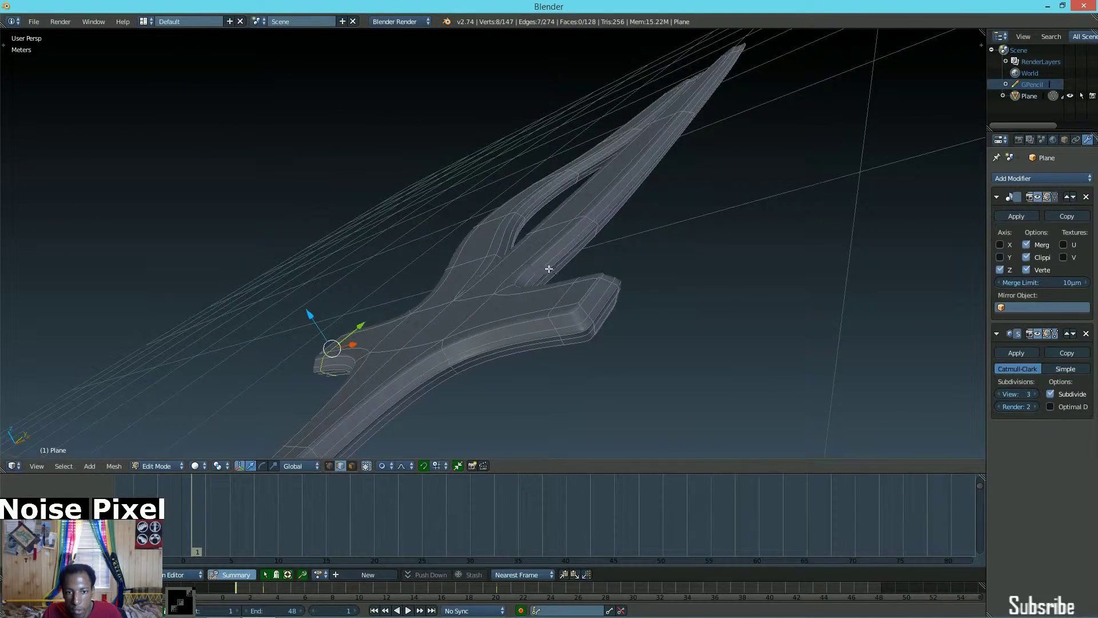
{"action": "key", "text": "Tab"}
{"action": "middle_click_drag", "start_coordinate": [433, 274], "coordinate": [596, 336]}
{"action": "key", "text": "Tab"}
{"action": "left_click", "coordinate": [775, 337]}
{"action": "middle_click_drag", "start_coordinate": [775, 337], "coordinate": [683, 369]}
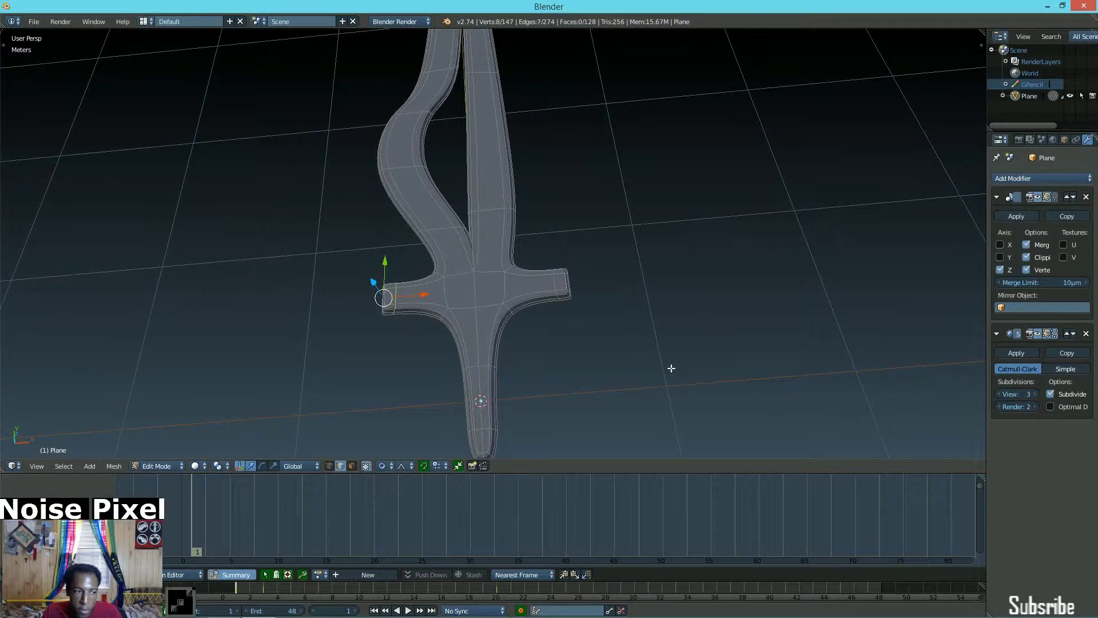
- Cut an edge loop across the handle, slide it up against the crossguard, and check the result in Object Mode
{"action": "key", "text": "ctrl+r"}
{"action": "left_click", "coordinate": [480, 354]}
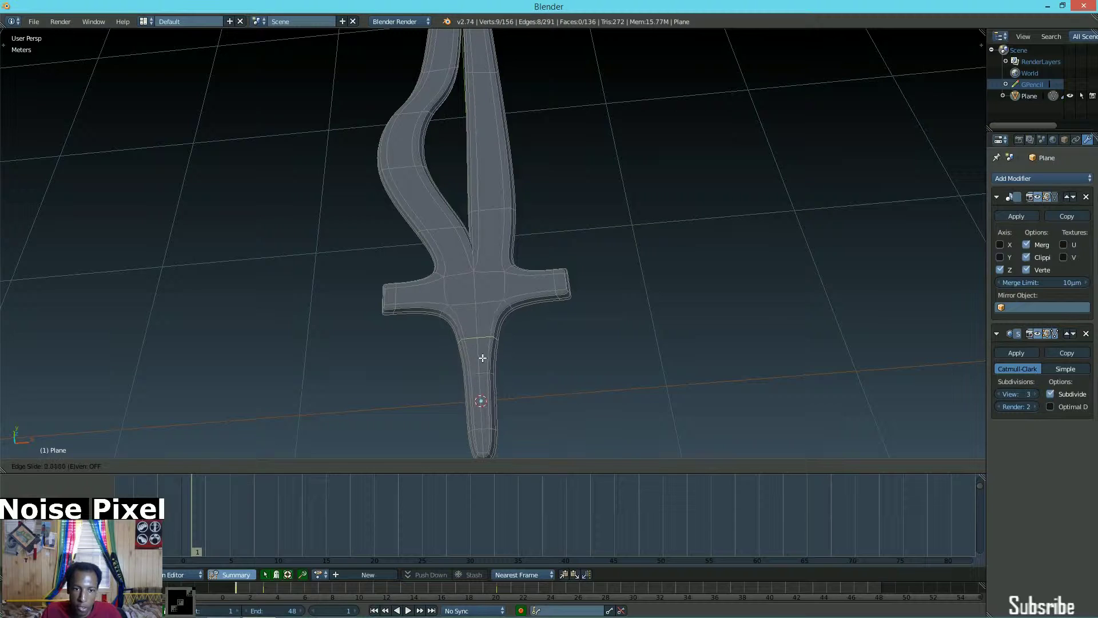
{"action": "left_click", "coordinate": [483, 301]}
{"action": "key", "text": "Tab"}
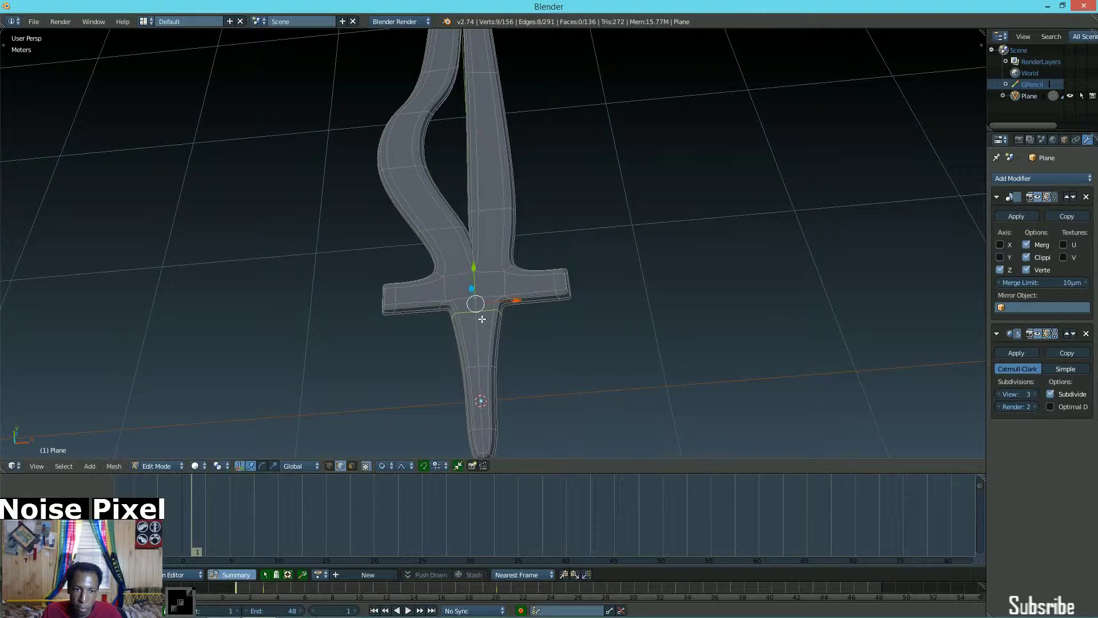
{"action": "middle_click_drag", "start_coordinate": [482, 300], "coordinate": [443, 227]}
{"action": "key", "text": "Tab"}
{"action": "left_click", "coordinate": [595, 244]}
- Switch to face selection and select the ring of faces around the middle of the handle
{"action": "scroll", "coordinate": [571, 287], "scroll_direction": "up", "scroll_amount": 5}
{"action": "middle_click_drag", "start_coordinate": [571, 288], "coordinate": [525, 300]}
{"action": "right_click", "coordinate": [525, 300], "text": "alt"}
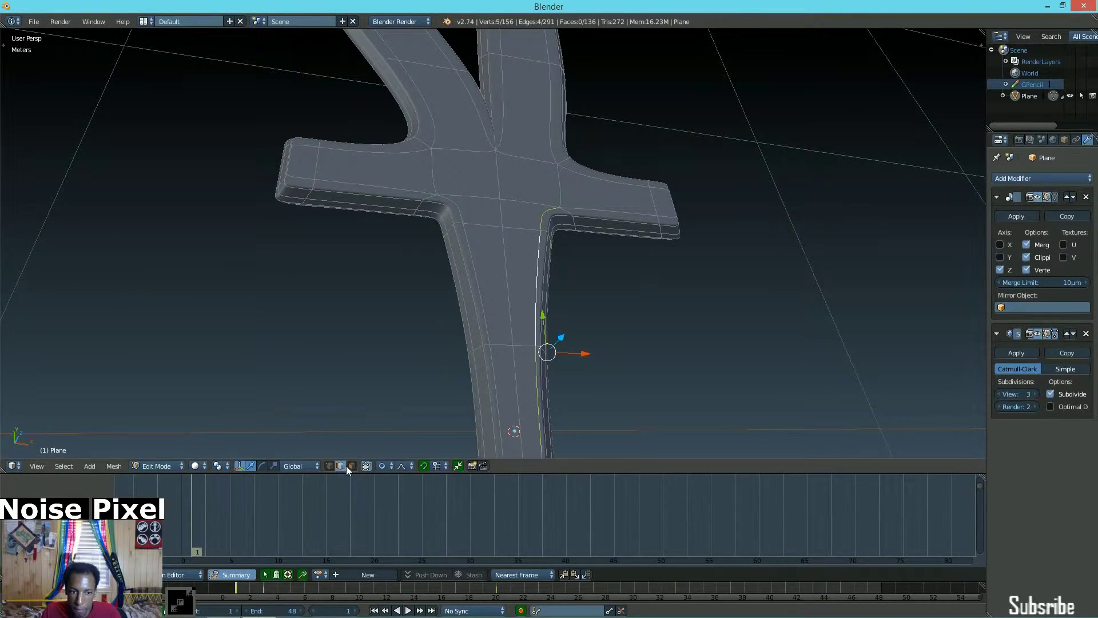
{"action": "key", "text": "Tab"}
{"action": "mouse_move", "coordinate": [349, 465]}
{"action": "middle_mouse_down"}
{"action": "mouse_move", "coordinate": [368, 277]}
{"action": "mouse_move", "coordinate": [417, 243]}
{"action": "mouse_move", "coordinate": [341, 304]}
{"action": "mouse_move", "coordinate": [515, 294]}
{"action": "middle_mouse_up"}
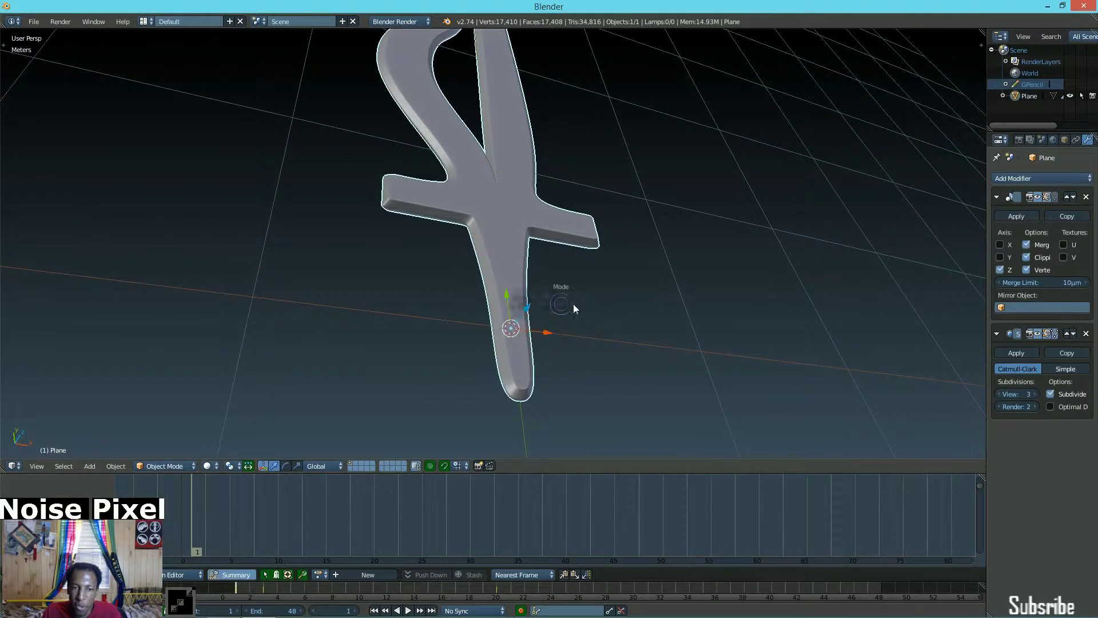
{"action": "left_click", "coordinate": [633, 303]}
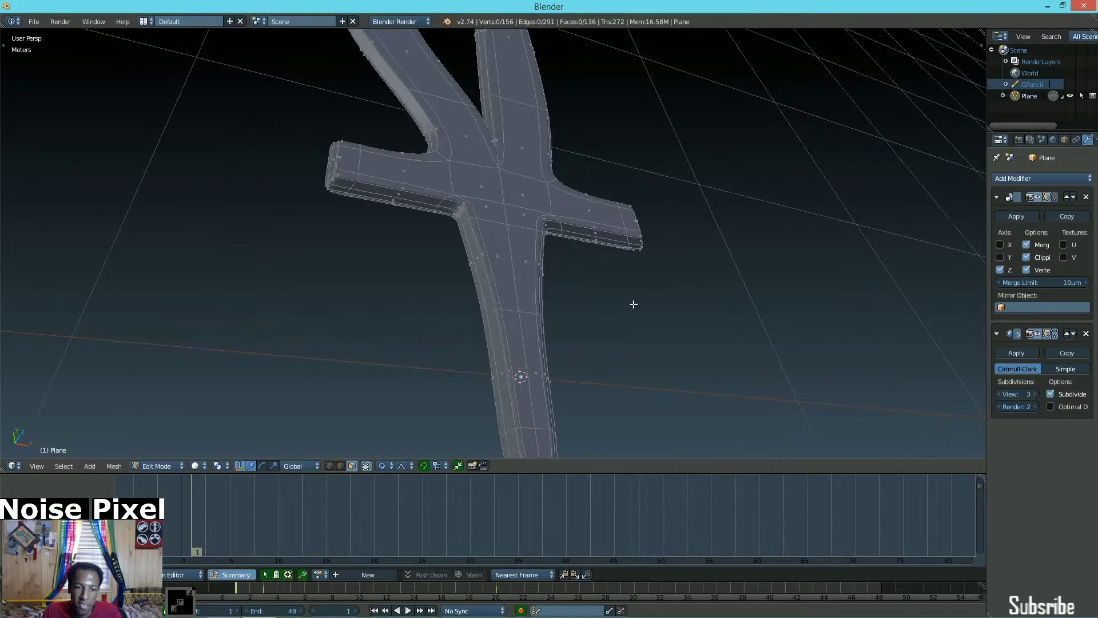
{"action": "right_click", "coordinate": [499, 331], "text": "alt"}
- Adjust the position of the handle's face ring and lengthen it by scaling along global Y
{"action": "middle_click_drag", "start_coordinate": [499, 331], "coordinate": [452, 313]}
{"action": "key", "text": "g"}
{"action": "key", "text": "g"}
{"action": "left_click", "coordinate": [532, 316]}
{"action": "key", "text": "s"}
{"action": "key", "text": "y"}
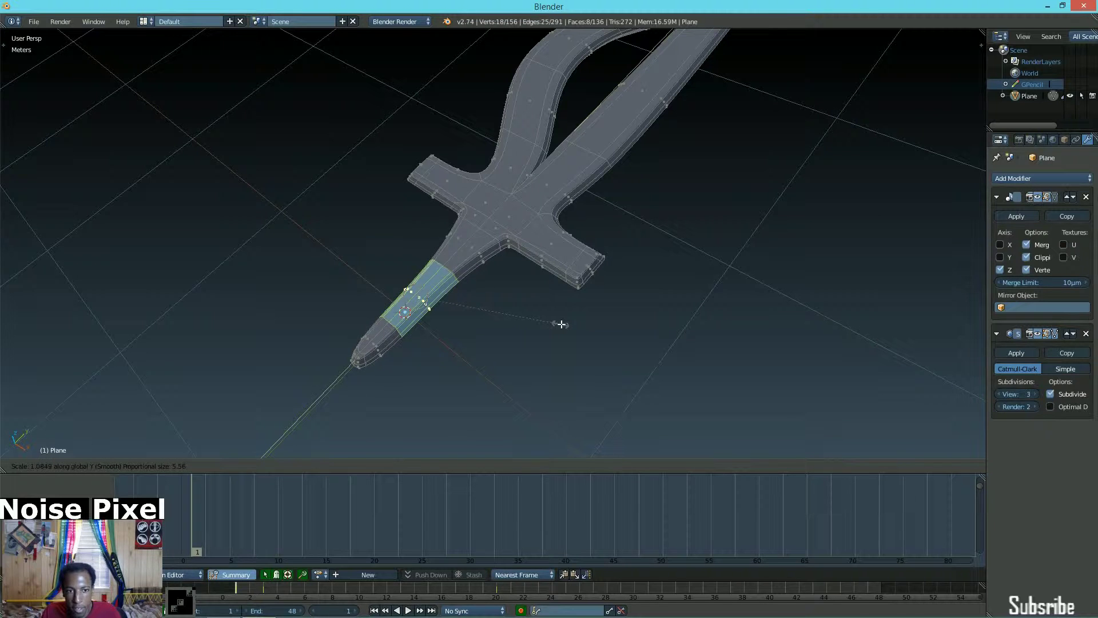
{"action": "left_click", "coordinate": [616, 324]}
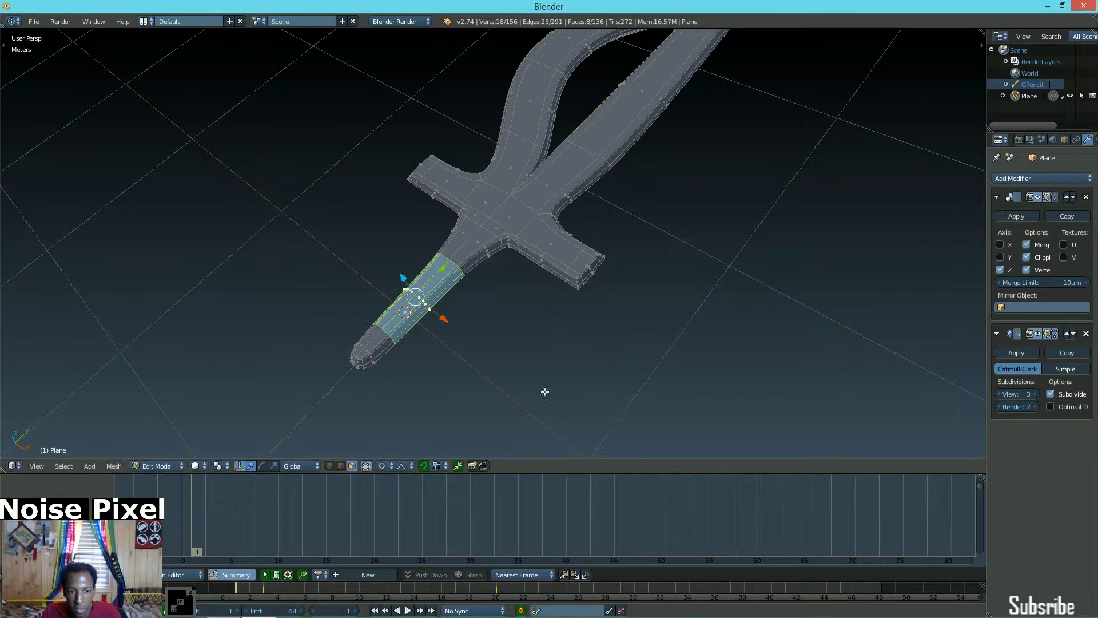
- Disable proportional editing and scale the handle's face ring slightly longer along global Y
{"action": "left_click", "coordinate": [384, 465]}
{"action": "left_click", "coordinate": [391, 452]}
{"action": "middle_click_drag", "start_coordinate": [395, 400], "coordinate": [434, 272]}
{"action": "key", "text": "s"}
{"action": "key", "text": "y"}
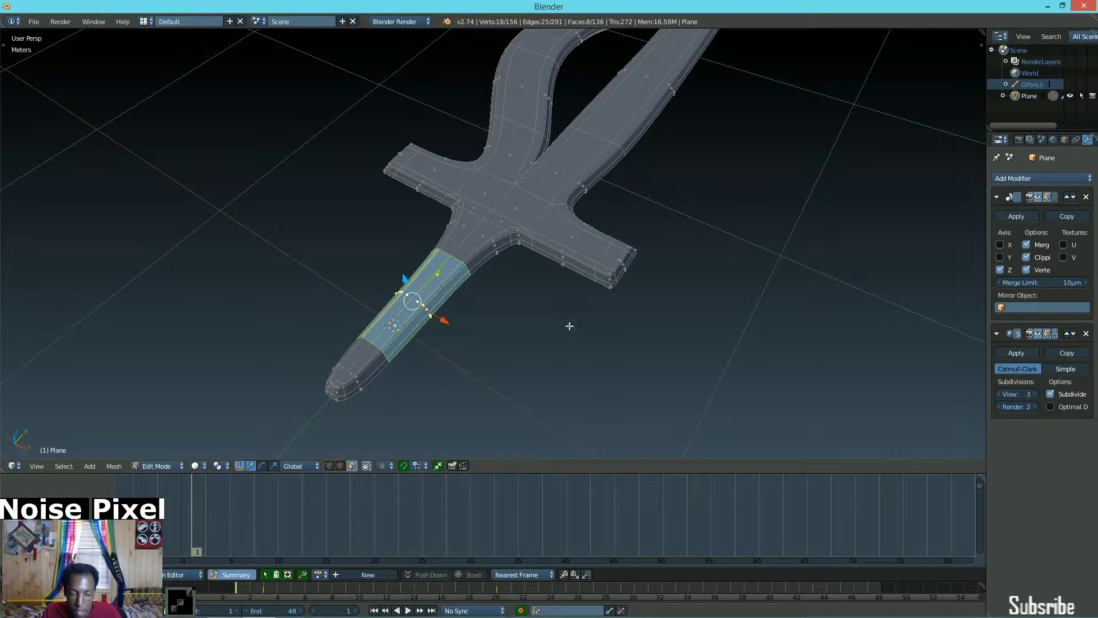
{"action": "left_click", "coordinate": [584, 316]}
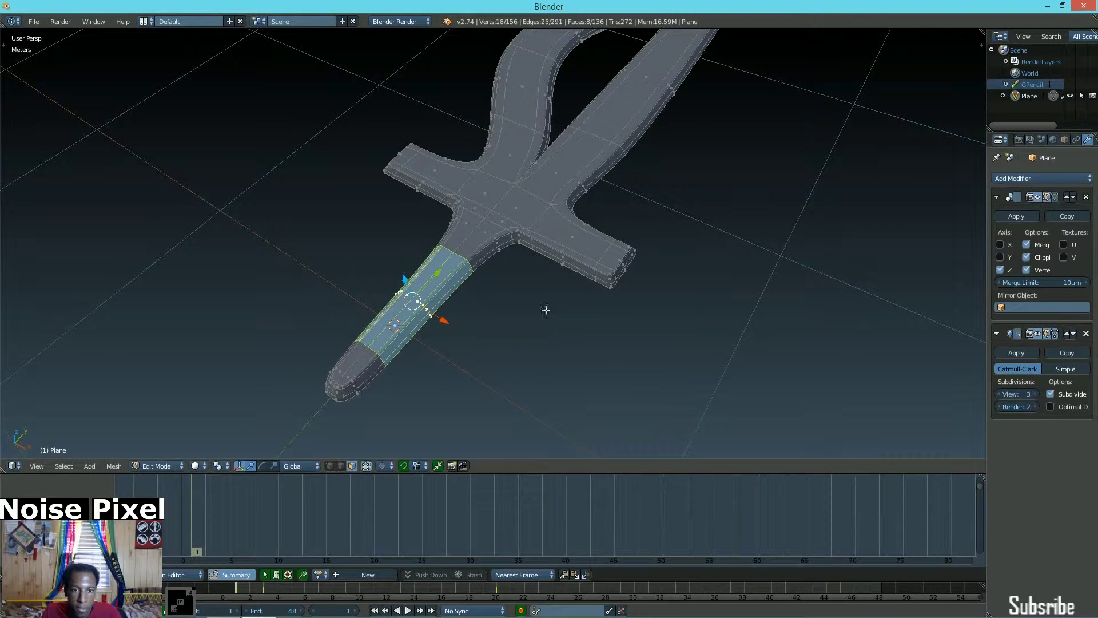
- Round the handle's face ring with the LoopTools Circle operation and inspect the handle in Object Mode
{"action": "middle_click_drag", "start_coordinate": [470, 263], "coordinate": [667, 245]}
{"action": "key", "text": "w"}
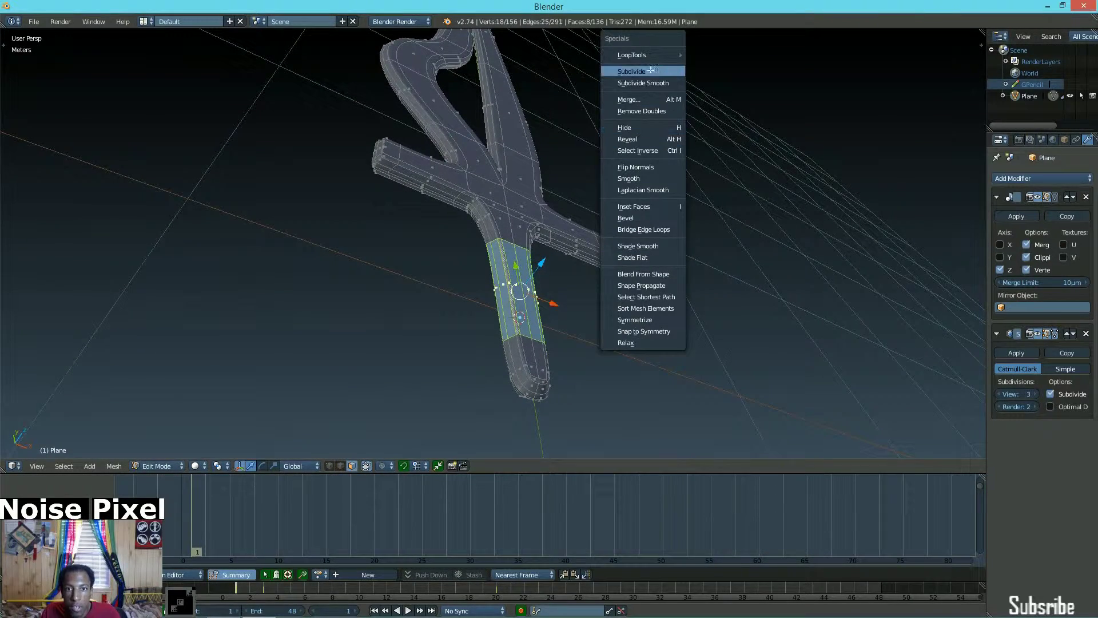
{"action": "mouse_move", "coordinate": [650, 57]}
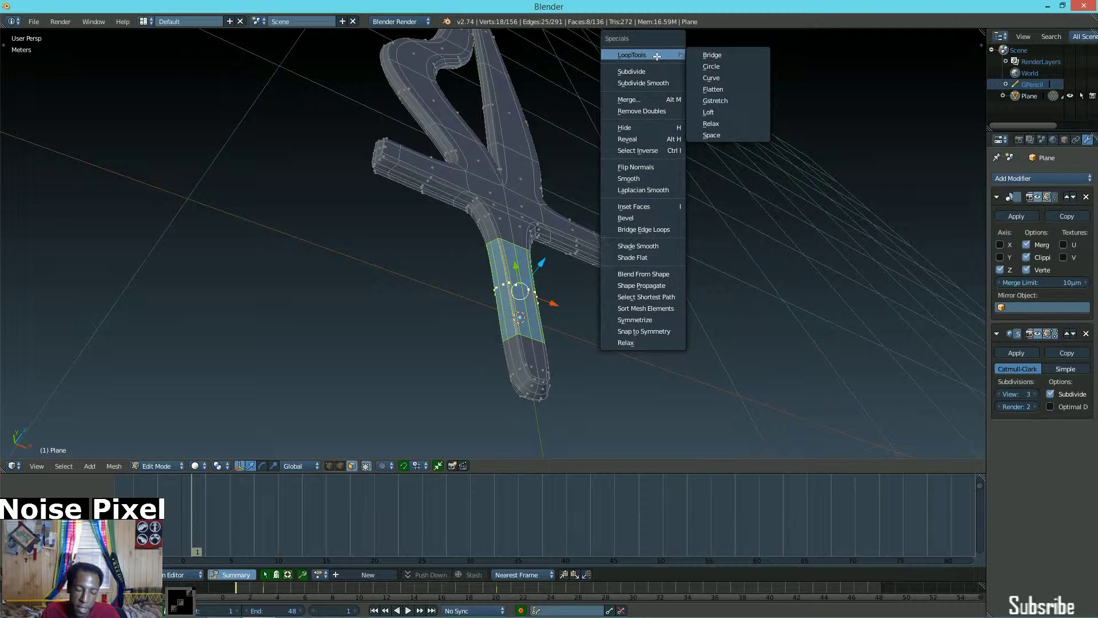
{"action": "left_click", "coordinate": [723, 68]}
{"action": "key", "text": "KP_Decimal"}
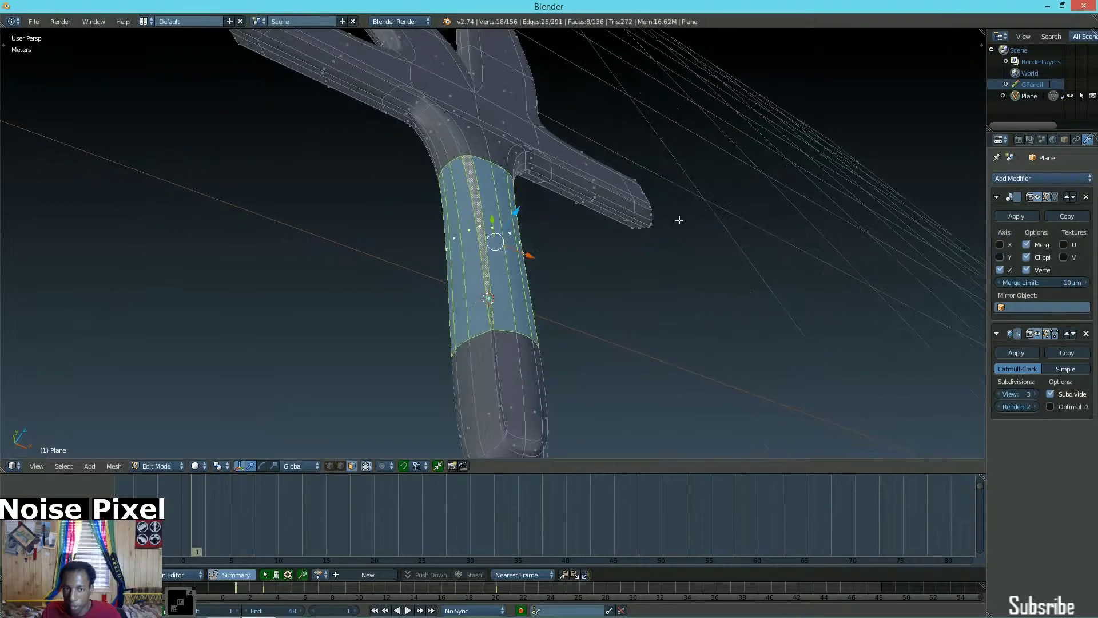
{"action": "key", "text": "Tab"}
{"action": "middle_click_drag", "start_coordinate": [492, 146], "coordinate": [415, 188]}
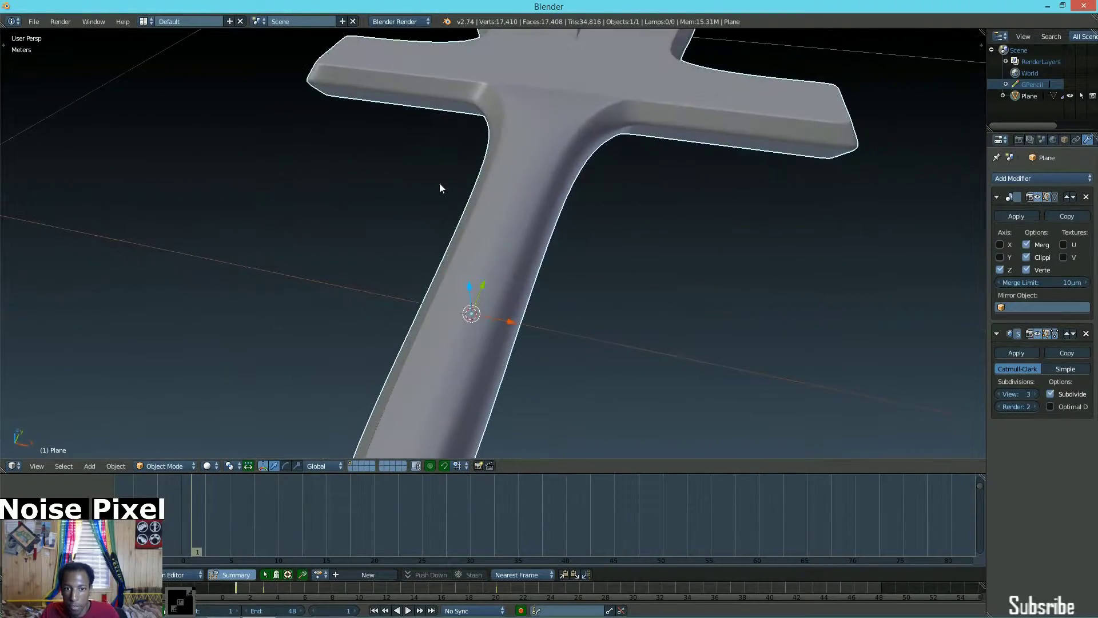
{"action": "middle_click_drag", "start_coordinate": [547, 218], "coordinate": [624, 261]}
- Try shrinking the handle's face ring along its normals, then extruding it and shrinking it again
{"action": "key", "text": "Tab"}
{"action": "key", "text": "s"}
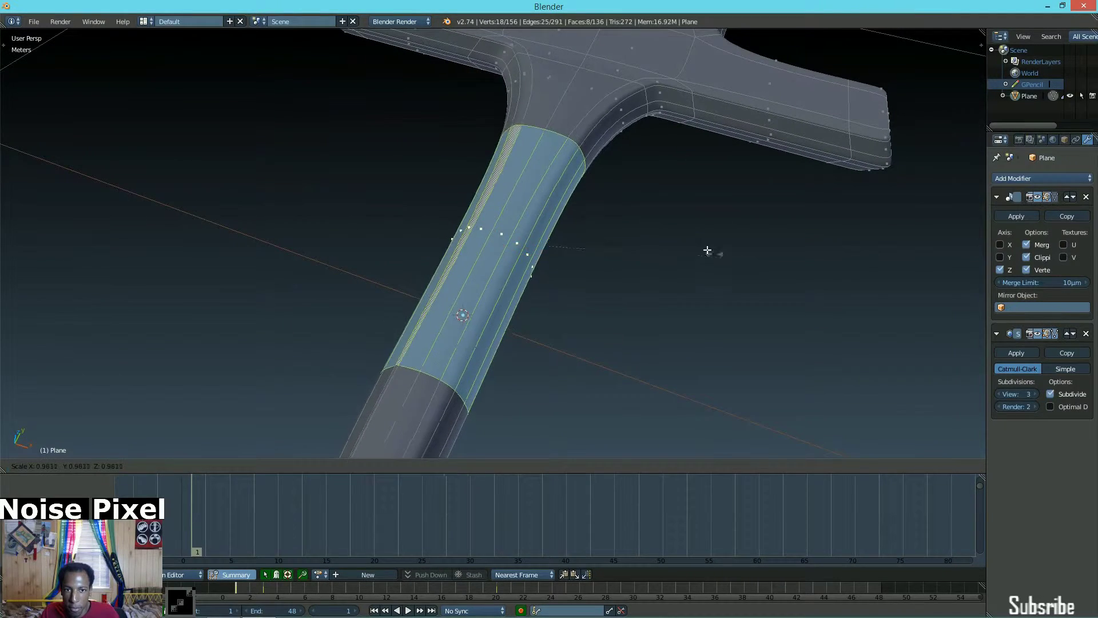
{"action": "key", "text": "Escape"}
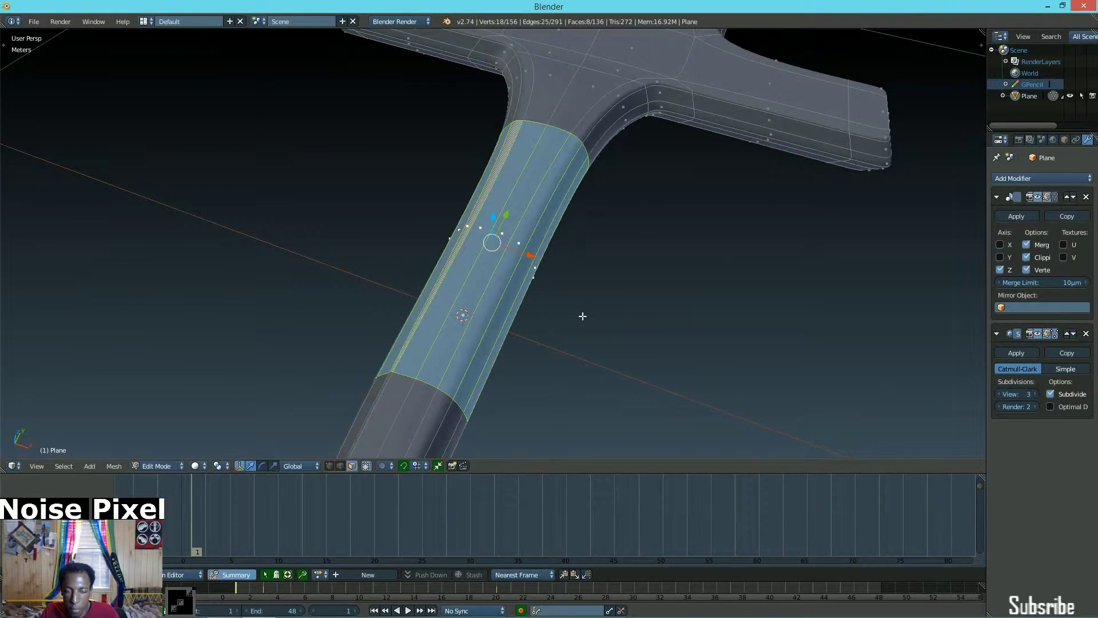
{"action": "key", "text": "alt+s"}
{"action": "left_click", "coordinate": [590, 316]}
{"action": "middle_click_drag", "start_coordinate": [590, 315], "coordinate": [611, 290]}
{"action": "scroll", "coordinate": [528, 326], "scroll_direction": "down", "scroll_amount": 4}
{"action": "scroll", "coordinate": [506, 261], "scroll_direction": "up", "scroll_amount": 3}
{"action": "key", "text": "e"}
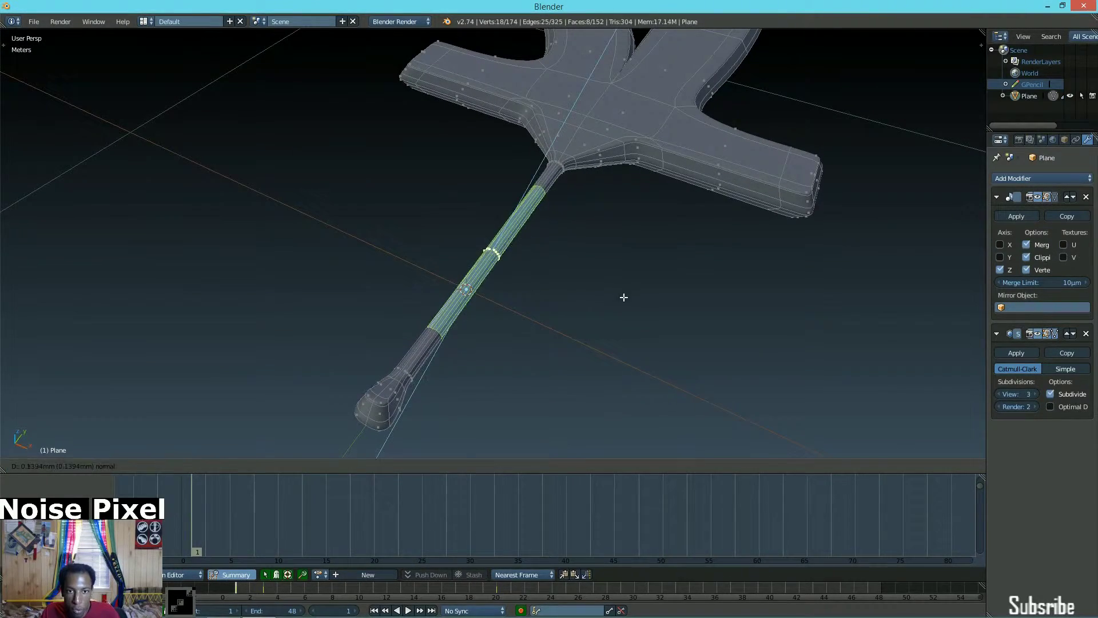
{"action": "key", "text": "alt+s"}
{"action": "left_click", "coordinate": [630, 297]}
{"action": "middle_click_drag", "start_coordinate": [630, 297], "coordinate": [482, 287]}
{"action": "scroll", "coordinate": [572, 220], "scroll_direction": "up", "scroll_amount": 3}
- Undo the extrusion and the shrinking of the handle's face ring
{"action": "key", "text": "ctrl+z"}
{"action": "key", "text": "ctrl+z"}
{"action": "key", "text": "ctrl+z"}
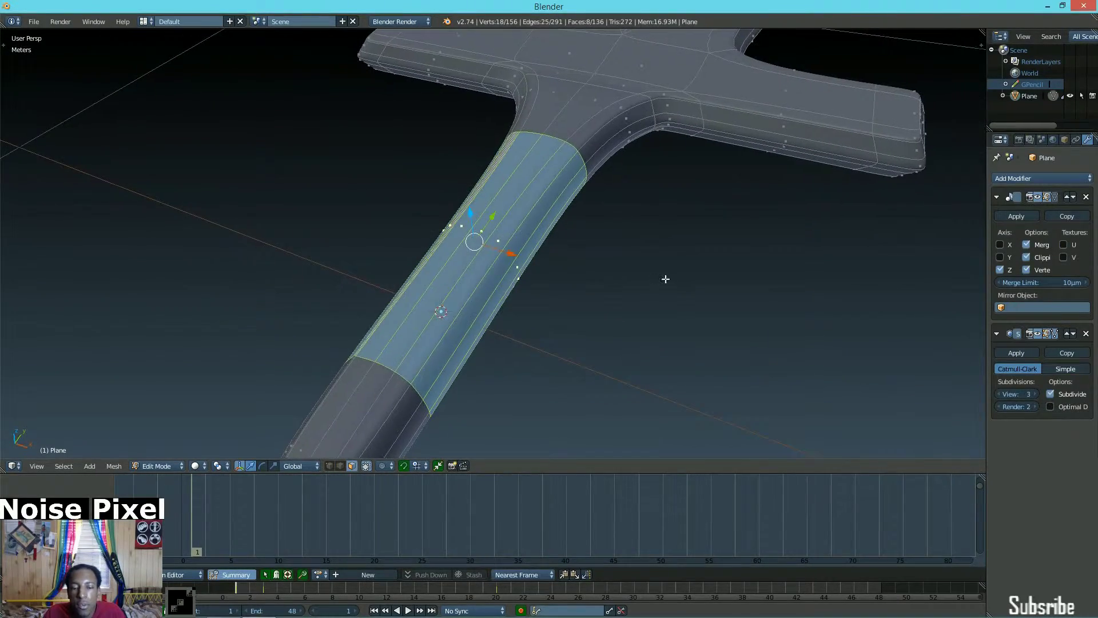
- Extrude the handle's face ring, shrink it inward along its normals into a thin grip, and inspect it in Object Mode
{"action": "middle_click_drag", "start_coordinate": [671, 279], "coordinate": [661, 234]}
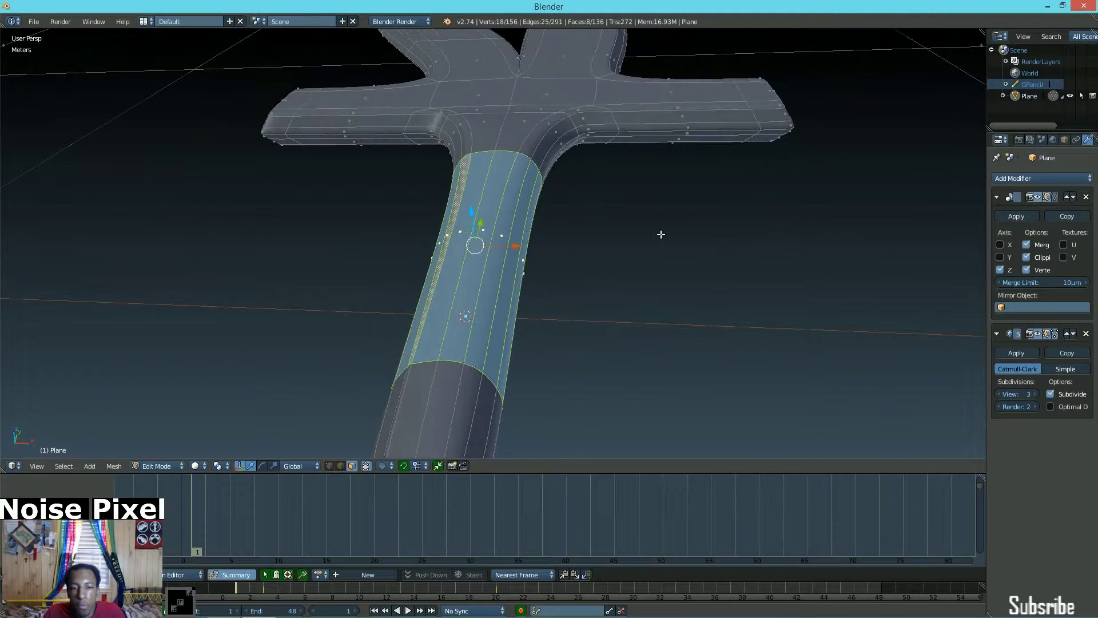
{"action": "key", "text": "e"}
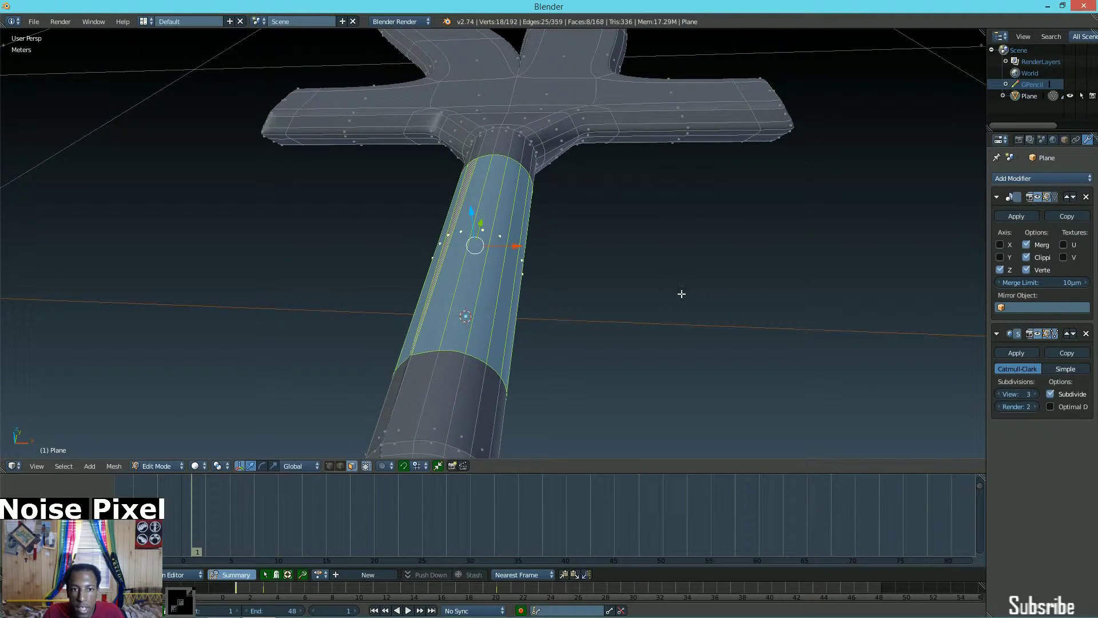
{"action": "key", "text": "alt+s"}
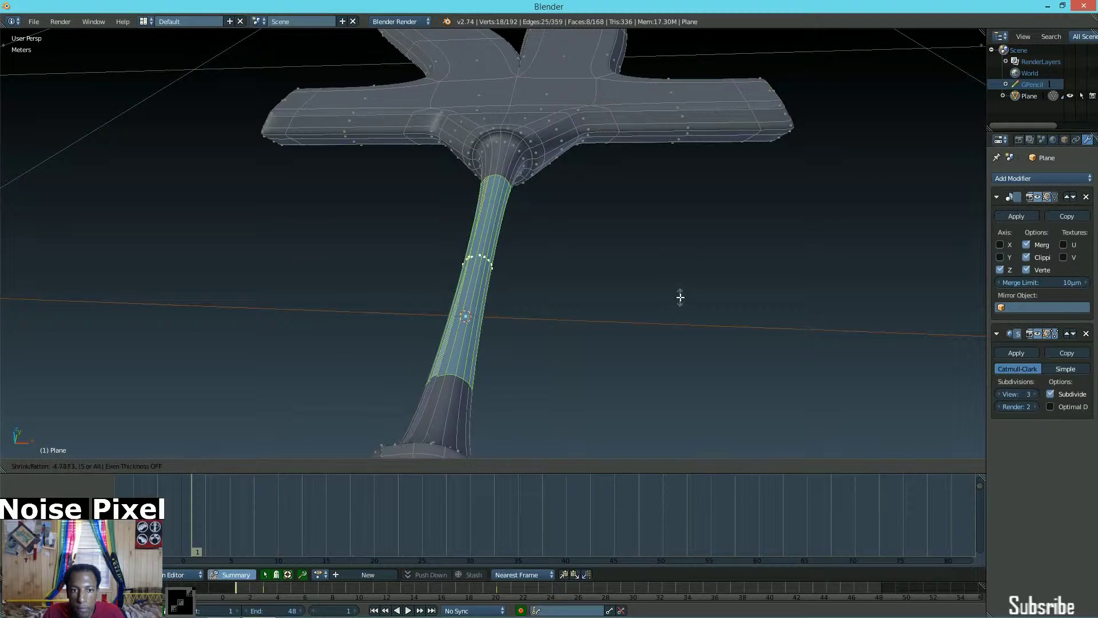
{"action": "middle_click_drag", "start_coordinate": [681, 296], "coordinate": [514, 332]}
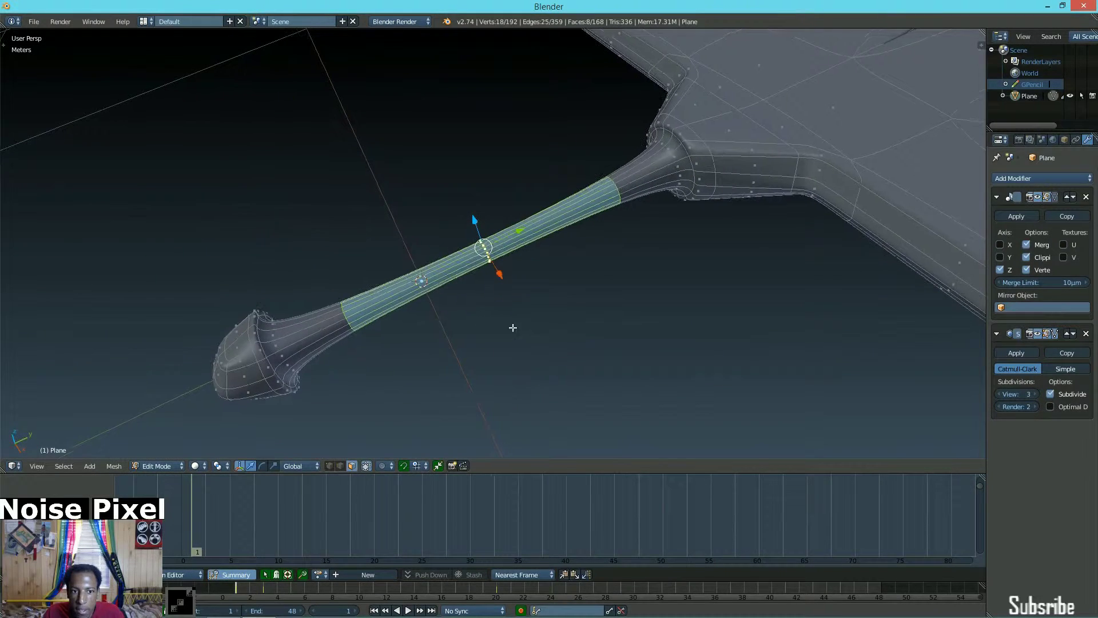
{"action": "key", "text": "Tab"}
{"action": "scroll", "coordinate": [472, 284], "scroll_direction": "up", "scroll_amount": 3}
{"action": "middle_click_drag", "start_coordinate": [370, 326], "coordinate": [549, 322]}
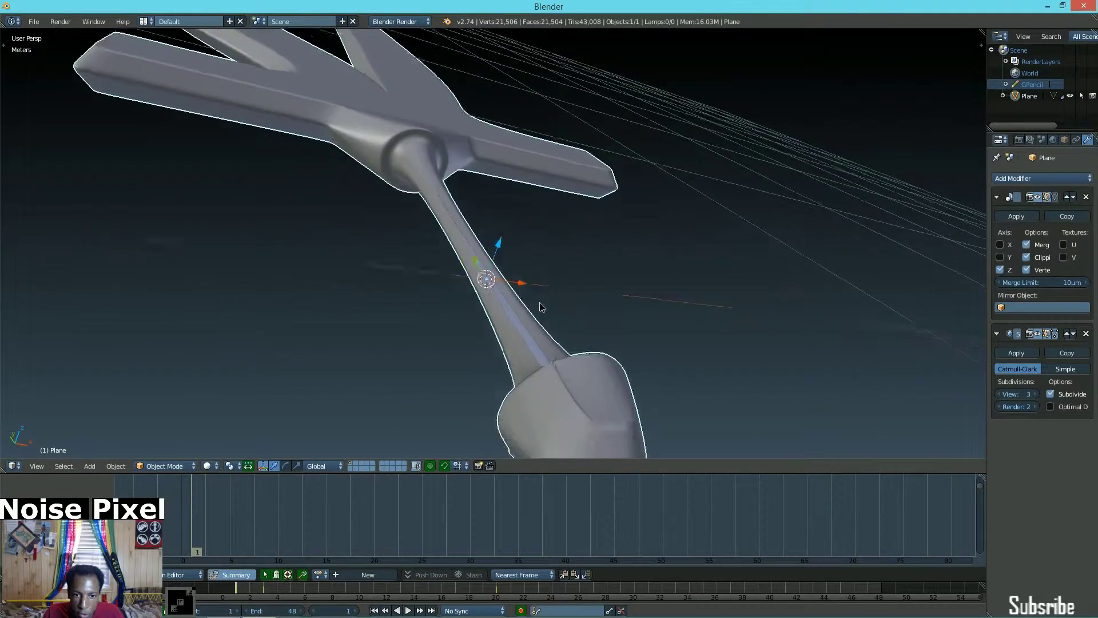
- Enter Edit Mode and try moving a thin face on the grip near the pommel to examine the geometry
{"action": "key", "text": "Tab"}
{"action": "scroll", "coordinate": [552, 303], "scroll_direction": "down", "scroll_amount": 2}
{"action": "middle_click_drag", "start_coordinate": [556, 282], "coordinate": [511, 262]}
{"action": "scroll", "coordinate": [400, 363], "scroll_direction": "up", "scroll_amount": 3}
{"action": "right_click", "coordinate": [527, 263]}
{"action": "scroll", "coordinate": [527, 263], "scroll_direction": "up", "scroll_amount": 3}
{"action": "key", "text": "g"}
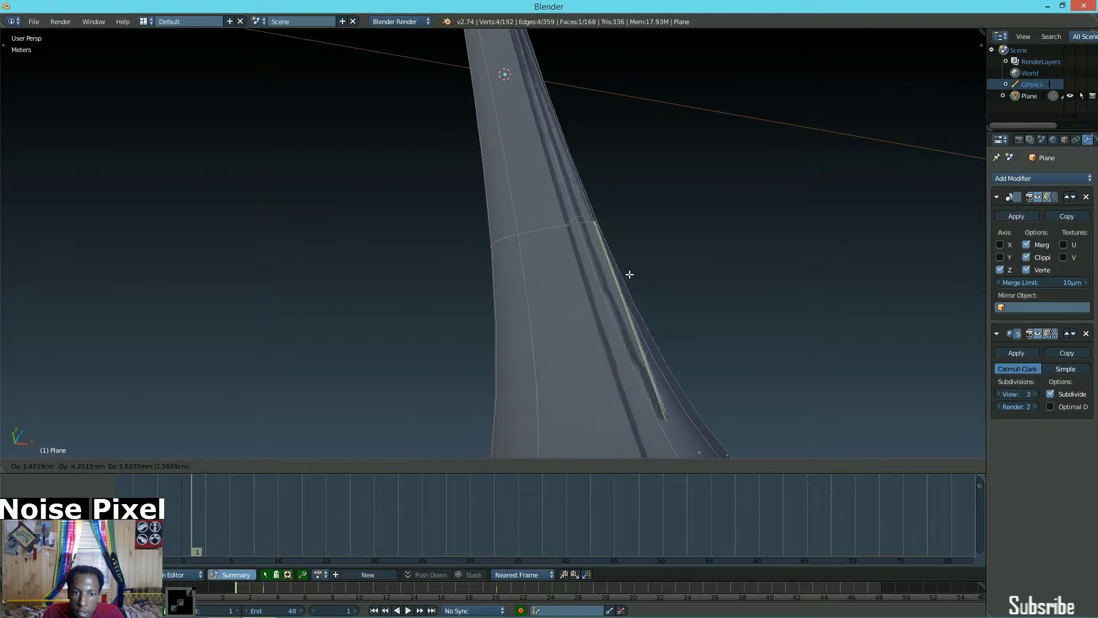
{"action": "right_click", "coordinate": [522, 283]}
{"action": "key", "text": "g"}
{"action": "right_click", "coordinate": [578, 275]}
{"action": "scroll", "coordinate": [596, 275], "scroll_direction": "down", "scroll_amount": 5}
{"action": "middle_click_drag", "start_coordinate": [597, 274], "coordinate": [569, 260]}
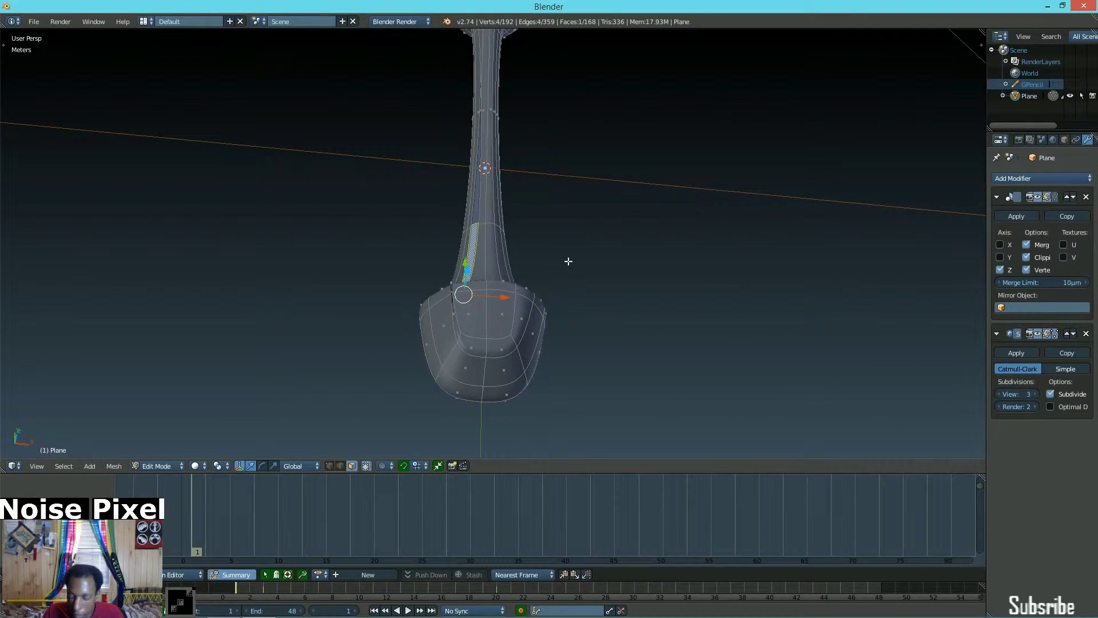
- Select two narrow adjoining faces along the grip's side and smooth their vertices
{"action": "scroll", "coordinate": [569, 259], "scroll_direction": "up", "scroll_amount": 4}
{"action": "middle_click_drag", "start_coordinate": [177, 274], "coordinate": [711, 301]}
{"action": "left_click", "coordinate": [379, 276], "text": "shift"}
{"action": "key", "text": "w"}
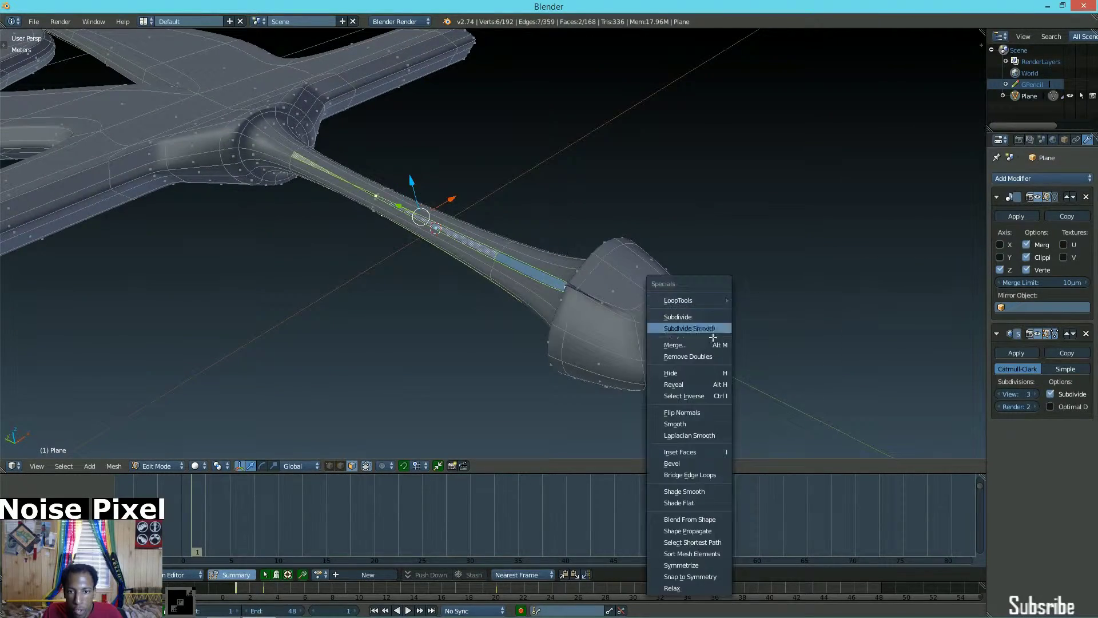
{"action": "left_click", "coordinate": [695, 423]}
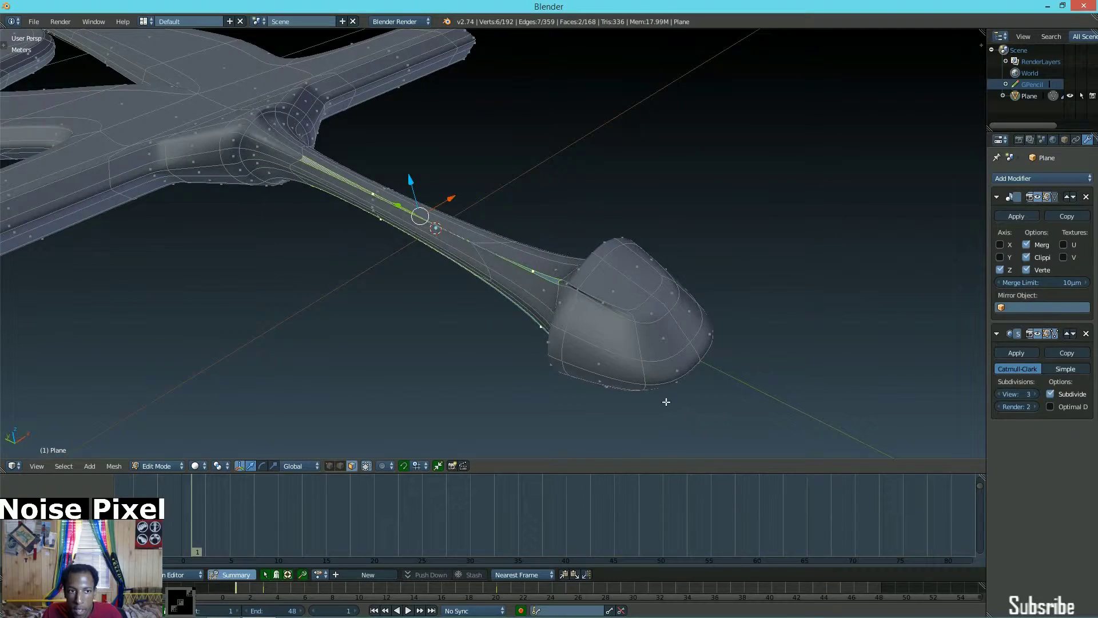
{"action": "middle_click_drag", "start_coordinate": [554, 336], "coordinate": [646, 281]}
{"action": "scroll", "coordinate": [647, 280], "scroll_direction": "up", "scroll_amount": 3}
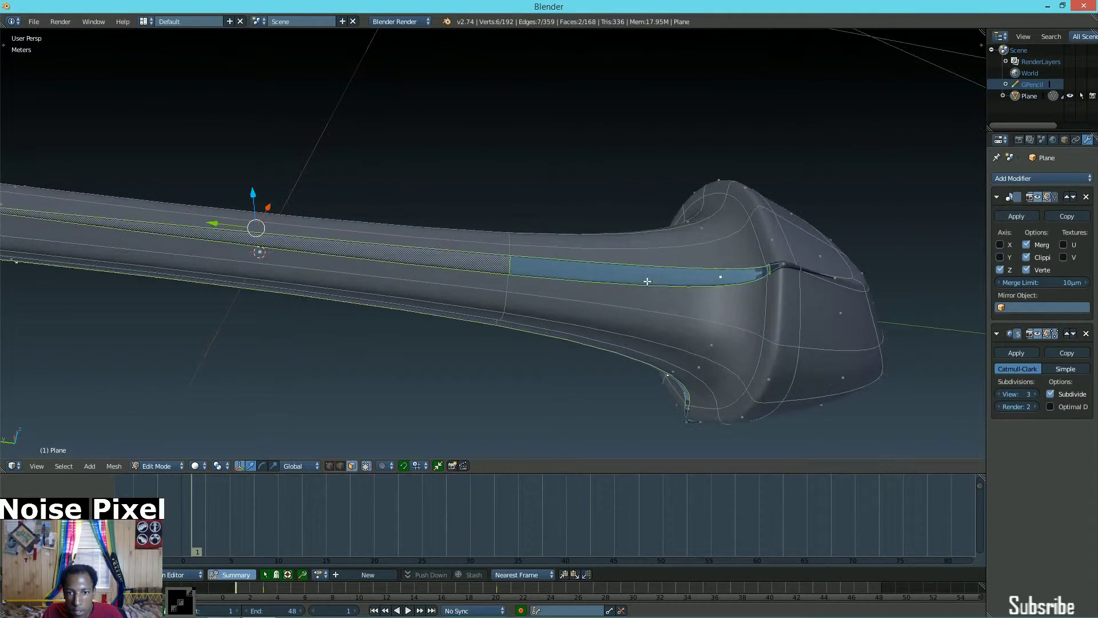
- Try moving the small pinched face where the grip meets the pommel
{"action": "key", "text": "a"}
{"action": "middle_click_drag", "start_coordinate": [721, 280], "coordinate": [698, 284]}
{"action": "right_click", "coordinate": [785, 279]}
{"action": "middle_click_drag", "start_coordinate": [783, 279], "coordinate": [715, 281]}
{"action": "key", "text": "g"}
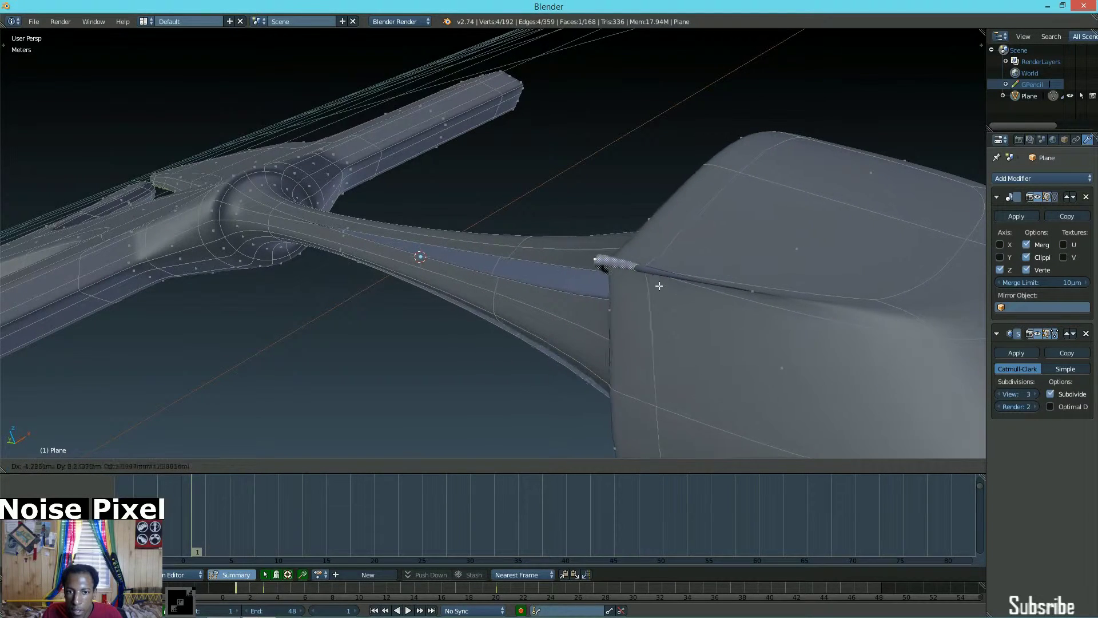
{"action": "right_click", "coordinate": [647, 287]}
- Try dissolving the strip of narrow faces along the grip, then undo the dissolve
{"action": "right_click", "coordinate": [469, 253], "text": "shift"}
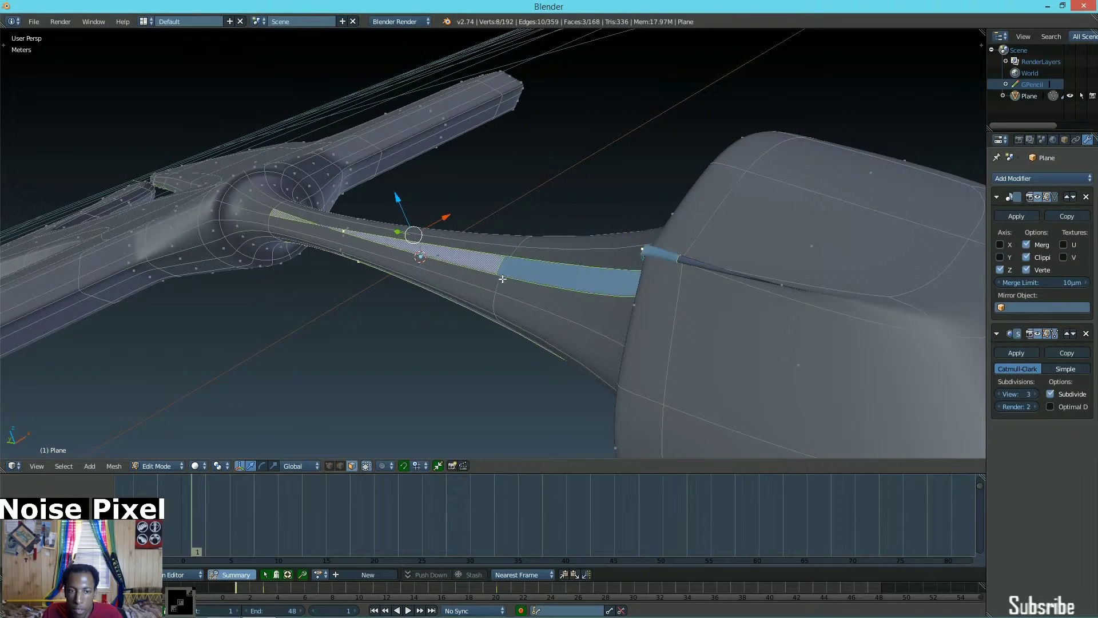
{"action": "key", "text": "x"}
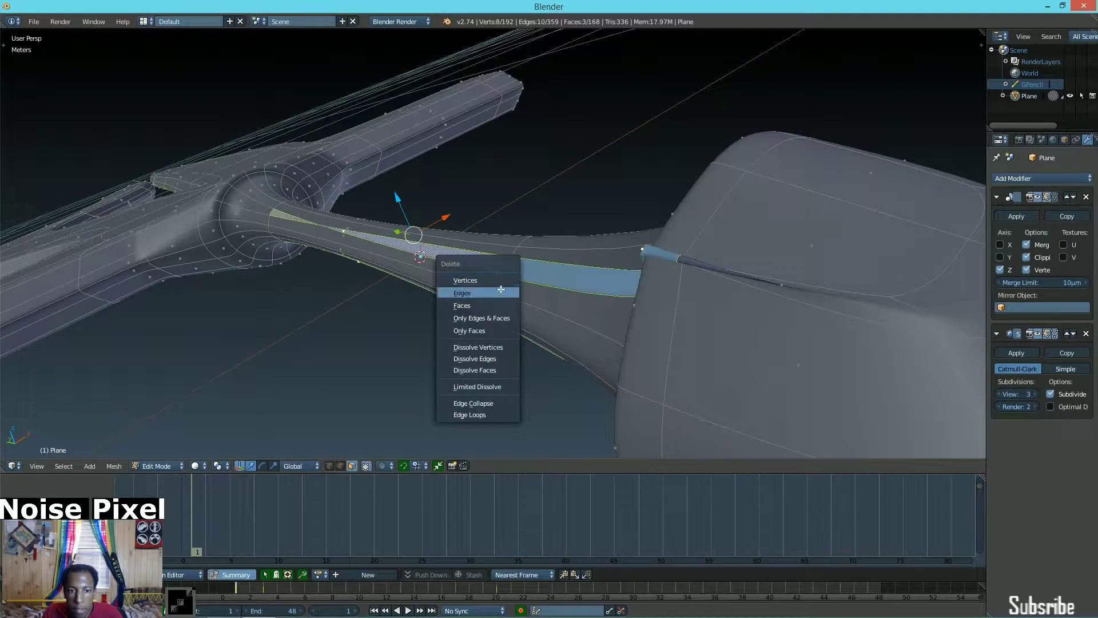
{"action": "left_click", "coordinate": [495, 366]}
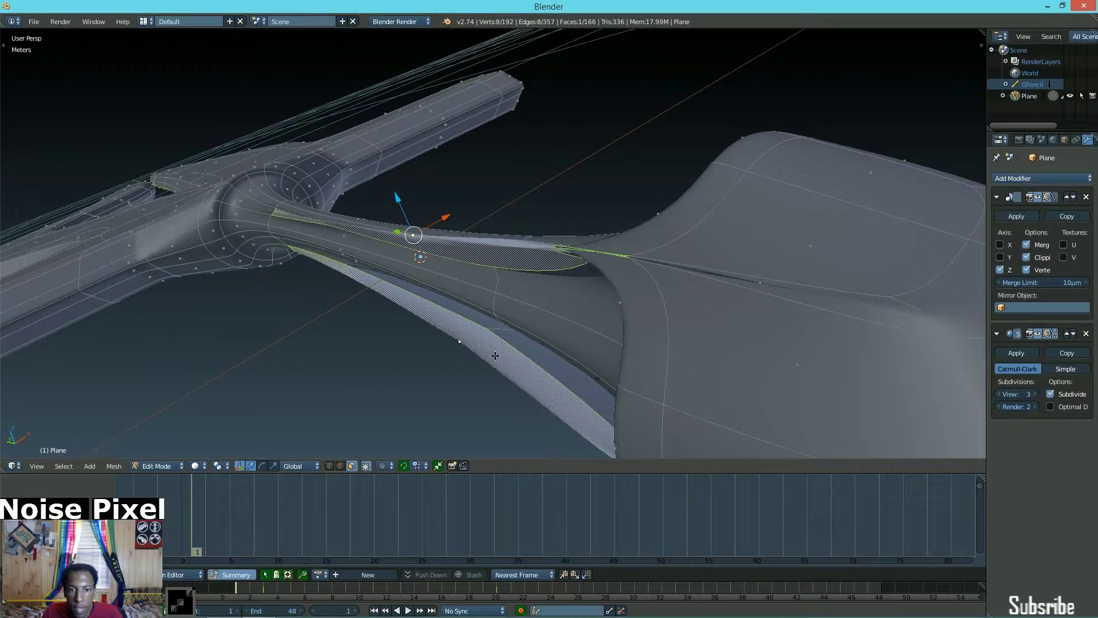
{"action": "middle_click_drag", "start_coordinate": [496, 356], "coordinate": [496, 385]}
{"action": "key", "text": "ctrl+z"}
{"action": "key", "text": "x"}
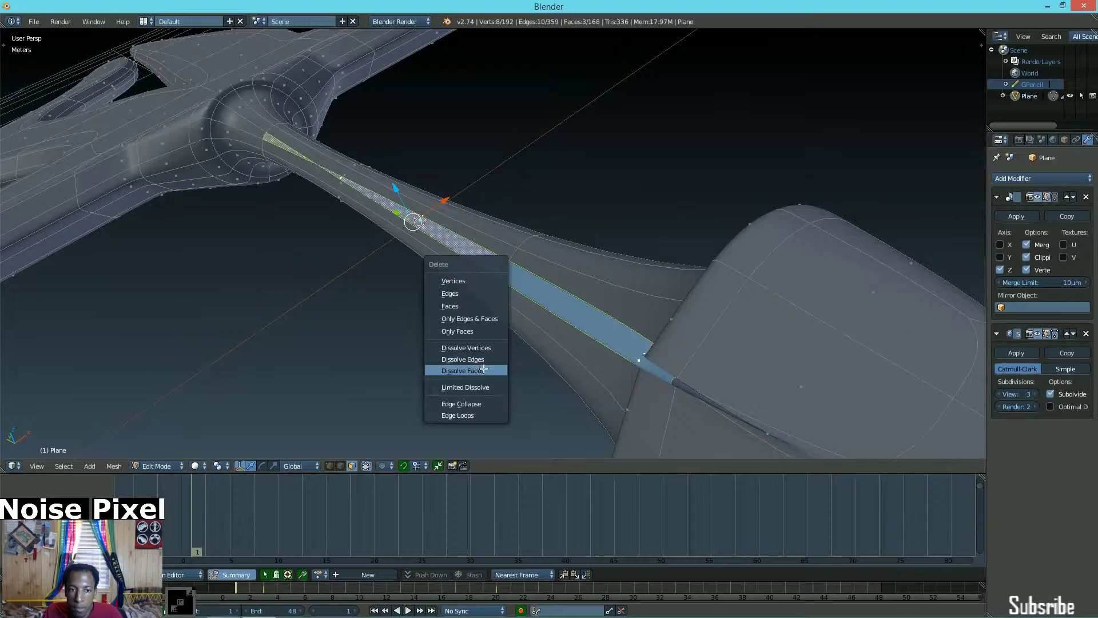
- Select two adjoining faces at the pommel's edge beside the grip and try moving them
{"action": "middle_click_drag", "start_coordinate": [481, 309], "coordinate": [574, 280]}
{"action": "middle_click_drag", "start_coordinate": [776, 250], "coordinate": [492, 246]}
{"action": "right_click", "coordinate": [485, 248]}
{"action": "key", "text": "g"}
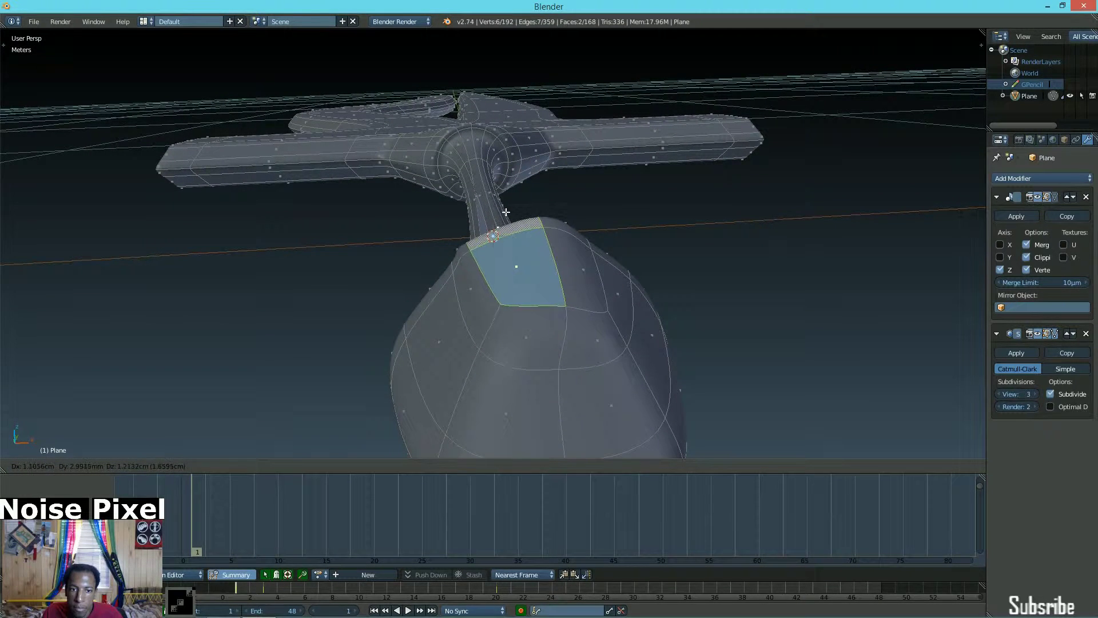
{"action": "left_click", "coordinate": [667, 302]}
- Extend the selection across the pommel's neighbouring faces beside the grip and smooth them repeatedly
{"action": "key", "text": "w"}
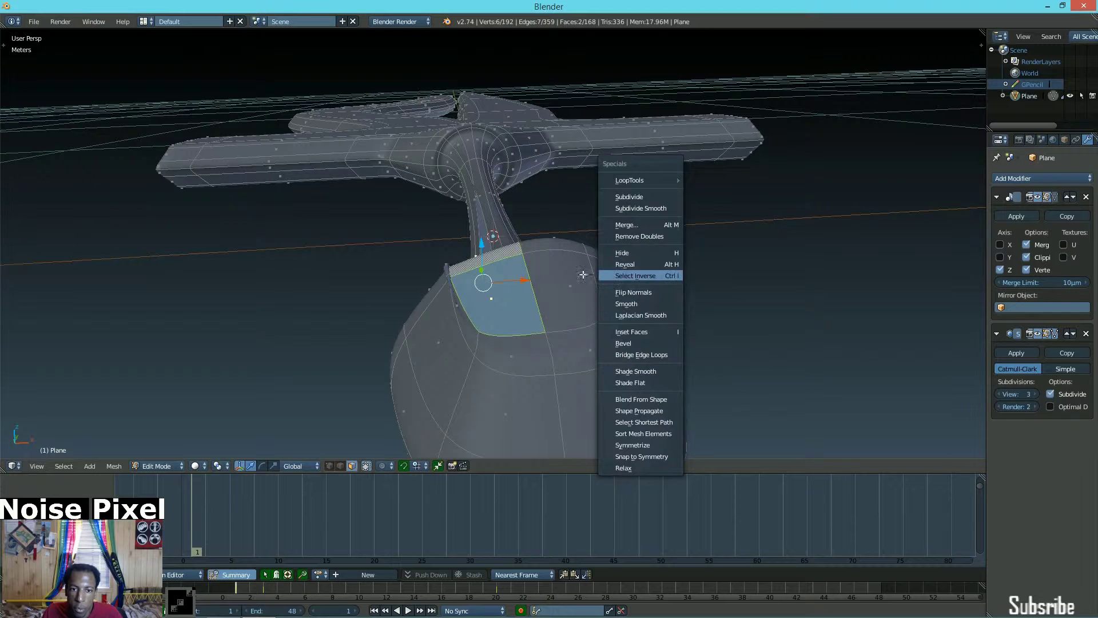
{"action": "right_click", "coordinate": [555, 278], "text": "shift"}
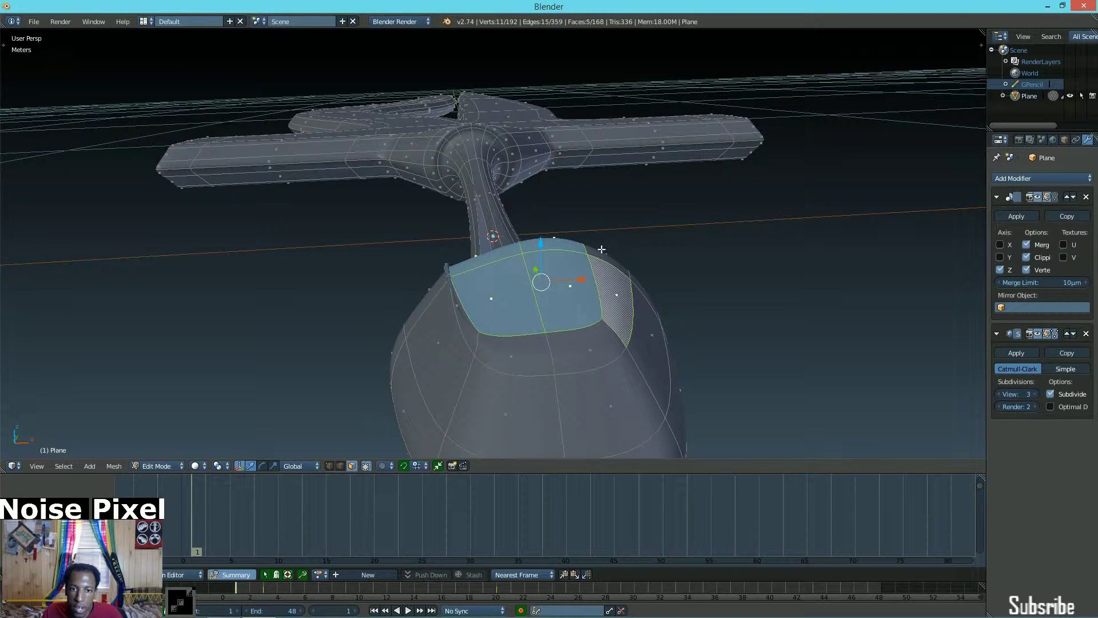
{"action": "right_click", "coordinate": [583, 352], "text": "shift"}
{"action": "middle_click_drag", "start_coordinate": [465, 314], "coordinate": [444, 274]}
{"action": "key", "text": "w"}
{"action": "left_click", "coordinate": [633, 273]}
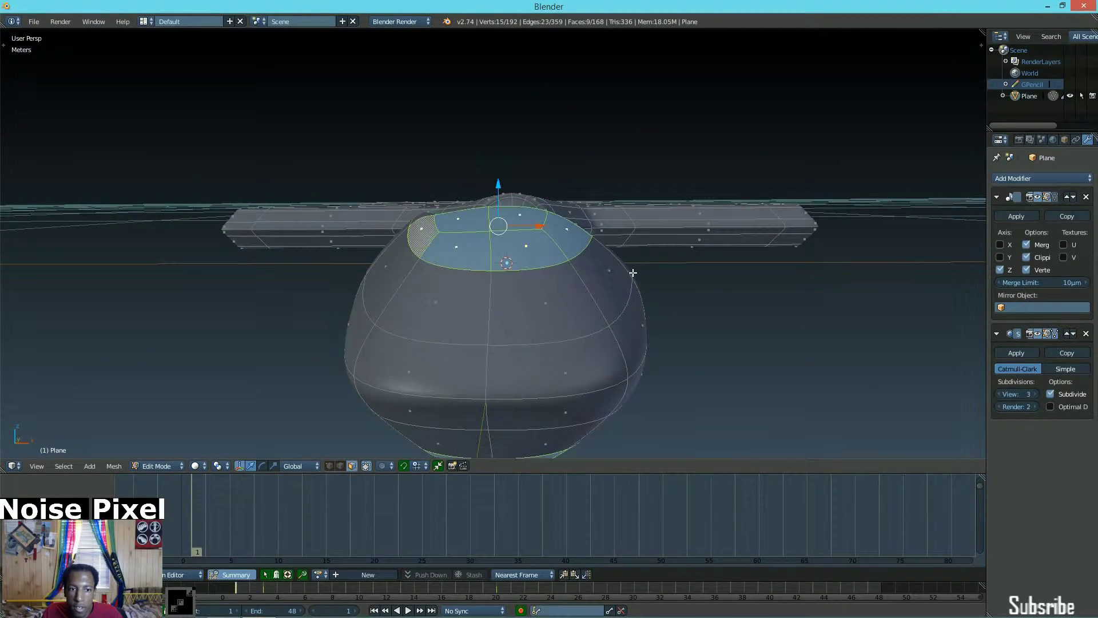
{"action": "key", "text": "w"}
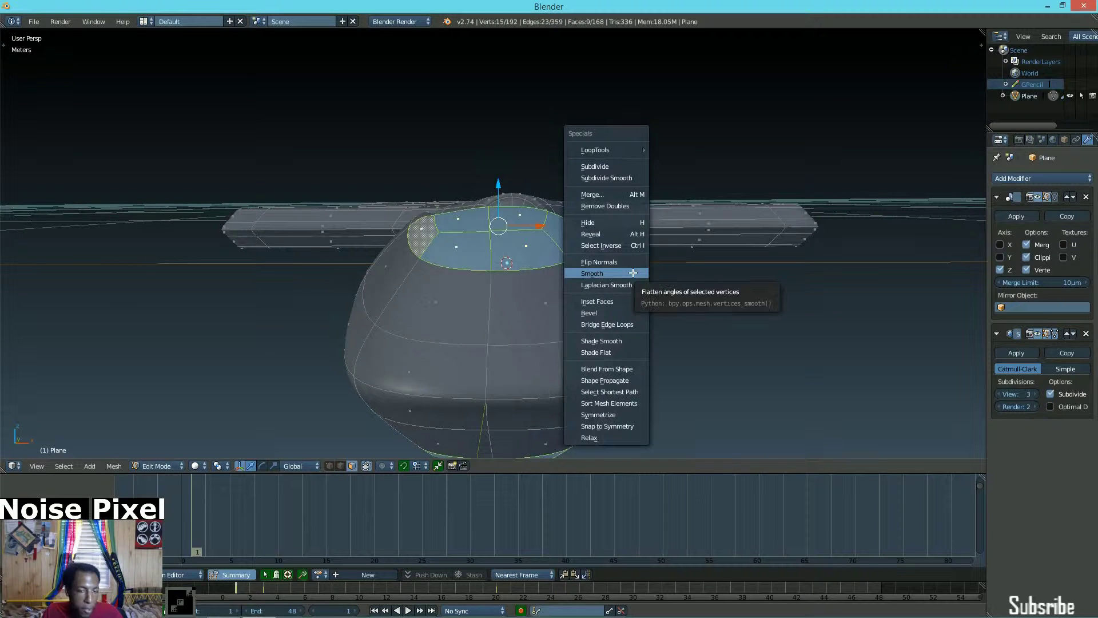
{"action": "left_click", "coordinate": [633, 273]}
{"action": "key", "text": "w"}
{"action": "left_click", "coordinate": [633, 272]}
{"action": "key", "text": "w"}
{"action": "left_click", "coordinate": [633, 273]}
- Select the front strips of faces along the grip, scale them along X, and move them along Z
{"action": "middle_click_drag", "start_coordinate": [506, 238], "coordinate": [492, 341]}
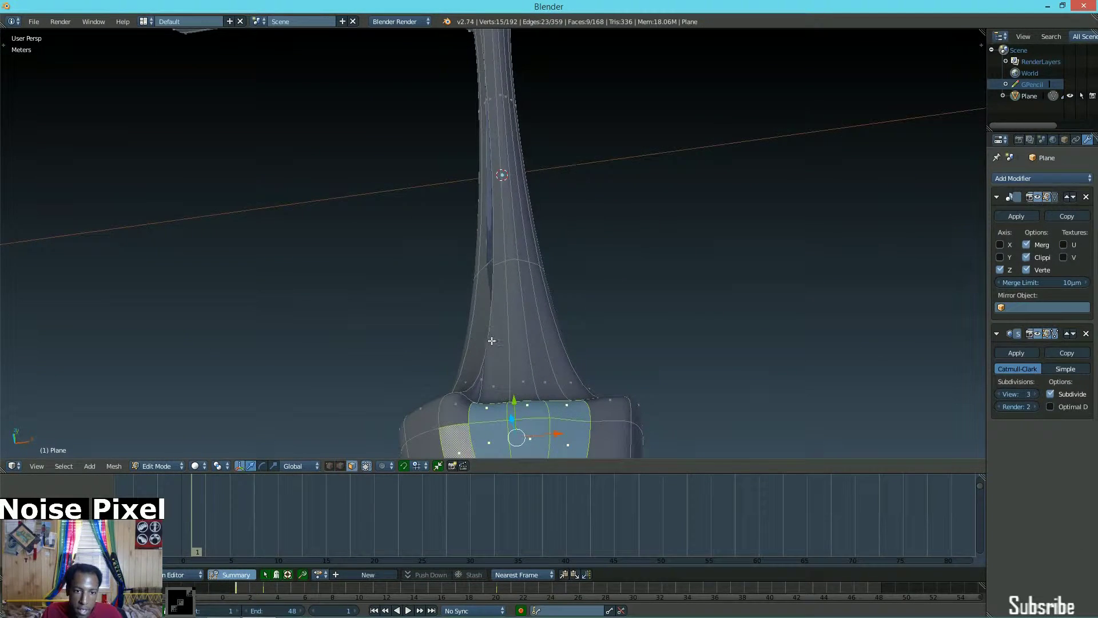
{"action": "right_click", "coordinate": [523, 371]}
{"action": "right_click", "coordinate": [504, 314], "text": "shift"}
{"action": "right_click", "coordinate": [532, 299], "text": "shift"}
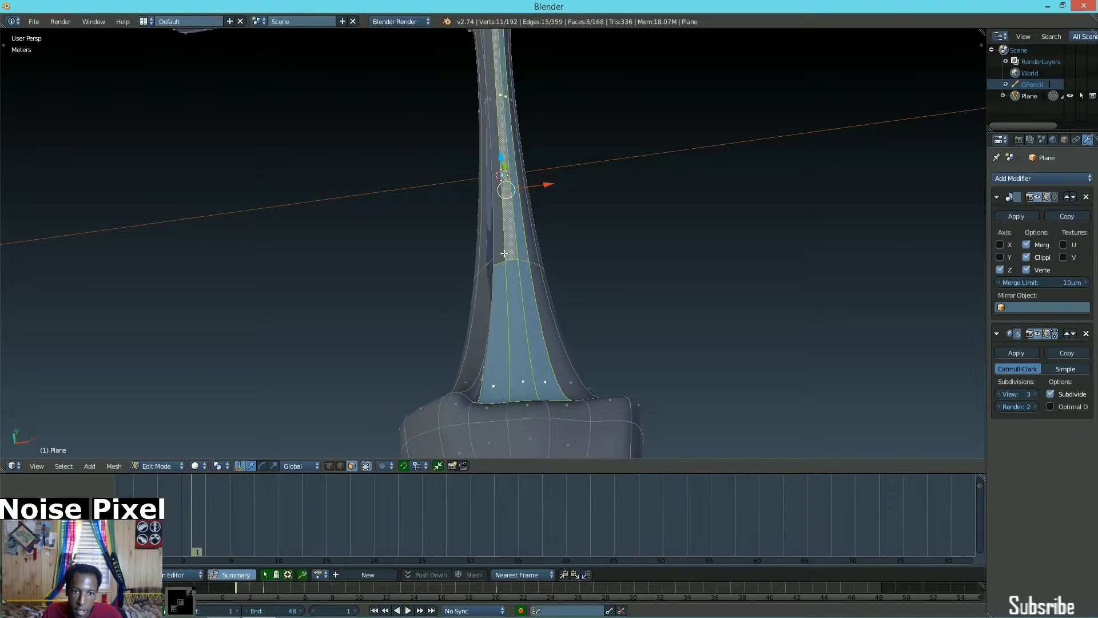
{"action": "middle_click_drag", "start_coordinate": [511, 208], "coordinate": [531, 288], "text": "shift"}
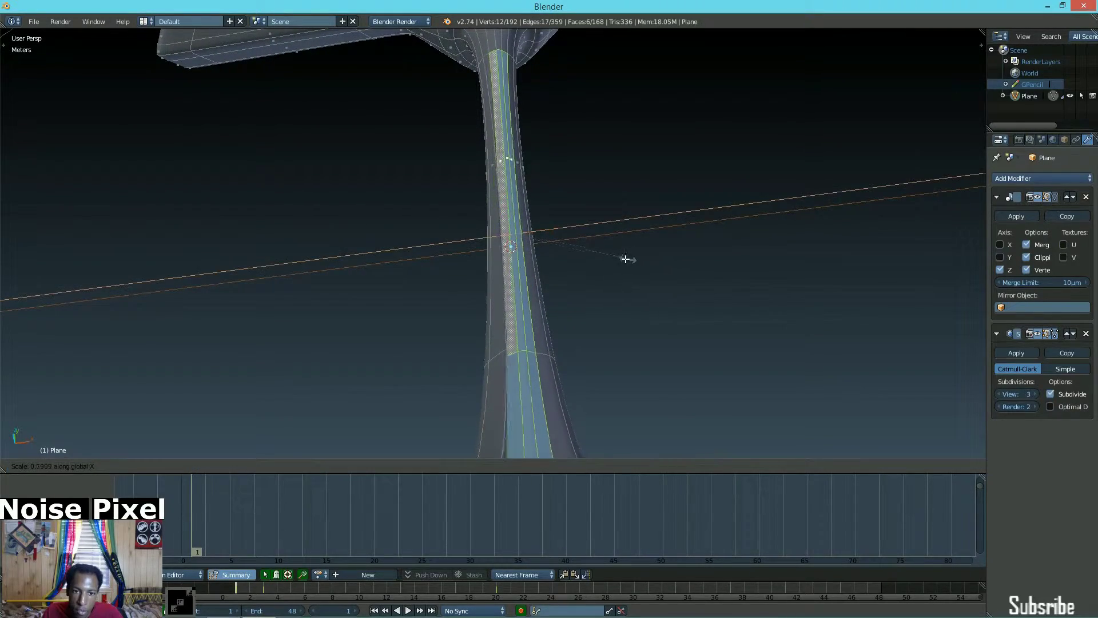
{"action": "middle_click_drag", "start_coordinate": [510, 313], "coordinate": [587, 298]}
{"action": "key", "text": "g"}
{"action": "key", "text": "z"}
{"action": "left_click", "coordinate": [317, 234]}
- Select the two faces along the grip's side, scale them inward along X, and smooth them
{"action": "right_click", "coordinate": [476, 288]}
{"action": "right_click", "coordinate": [572, 292], "text": "shift"}
{"action": "middle_click_drag", "start_coordinate": [648, 186], "coordinate": [612, 118]}
{"action": "key", "text": "s"}
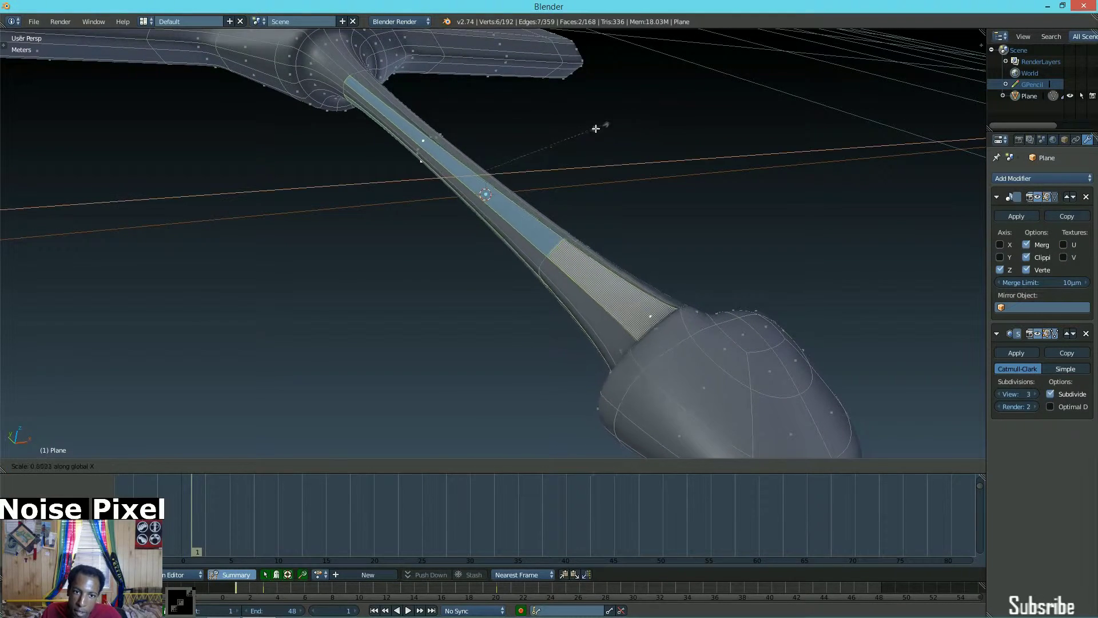
{"action": "left_click", "coordinate": [520, 177]}
{"action": "key", "text": "w"}
{"action": "left_click", "coordinate": [631, 201]}
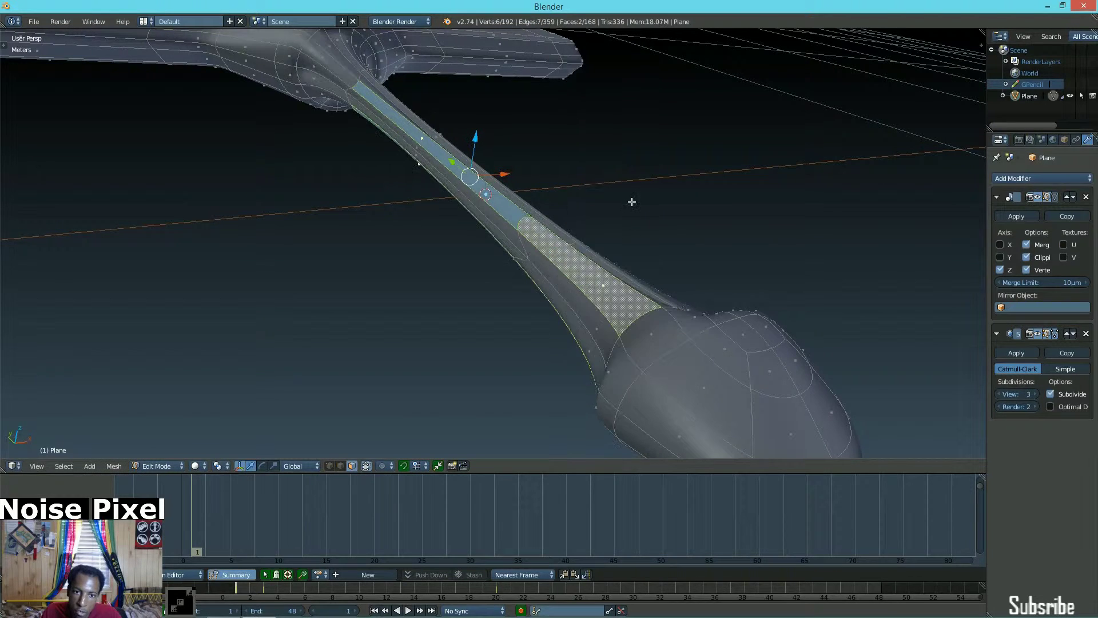
- Stretch the grip's side faces along Y and inspect the handle in Object Mode
{"action": "middle_click_drag", "start_coordinate": [632, 201], "coordinate": [562, 242]}
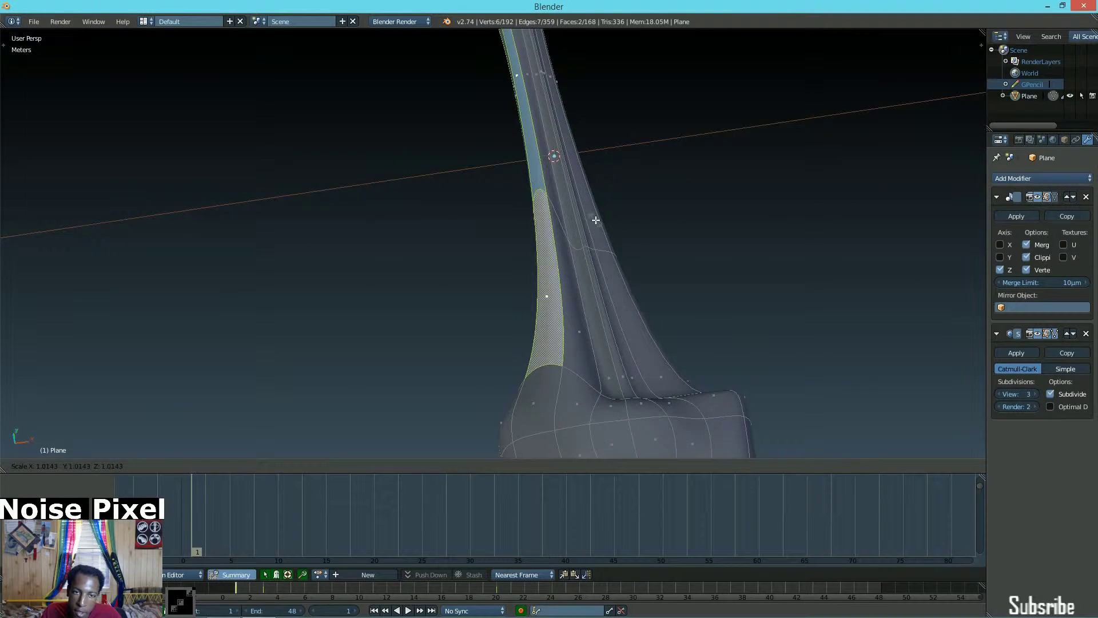
{"action": "middle_click_drag", "start_coordinate": [616, 217], "coordinate": [654, 186]}
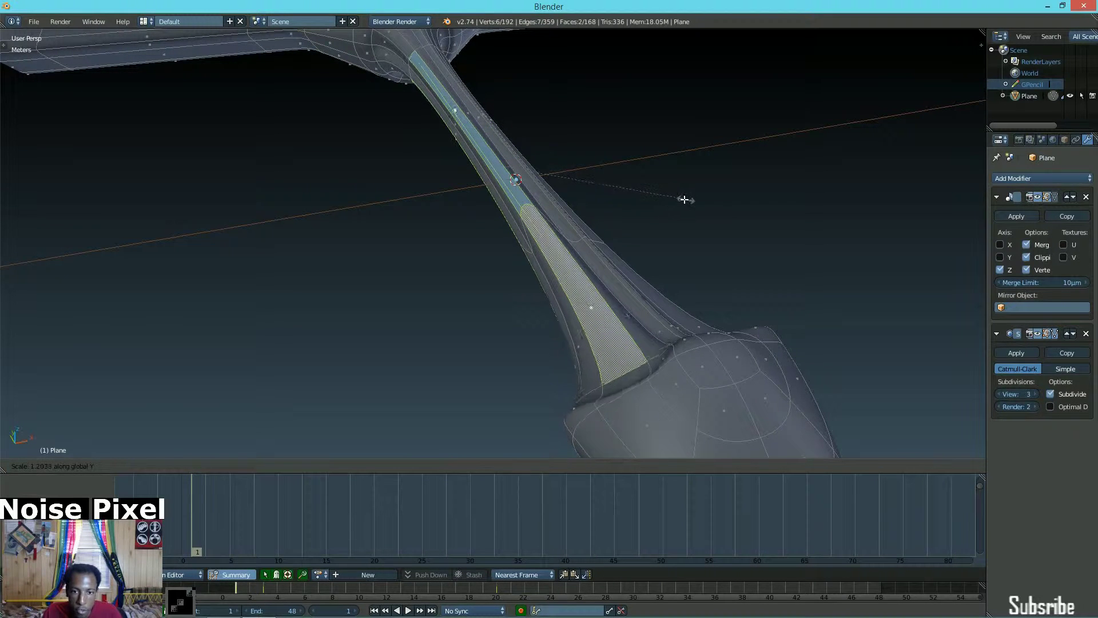
{"action": "middle_click_drag", "start_coordinate": [681, 198], "coordinate": [531, 266]}
{"action": "right_click", "coordinate": [549, 225], "text": "alt"}
{"action": "middle_click_drag", "start_coordinate": [549, 226], "coordinate": [461, 355]}
{"action": "key", "text": "Tab"}
{"action": "key", "text": "Tab"}
{"action": "scroll", "coordinate": [492, 338], "scroll_direction": "up", "scroll_amount": 3}
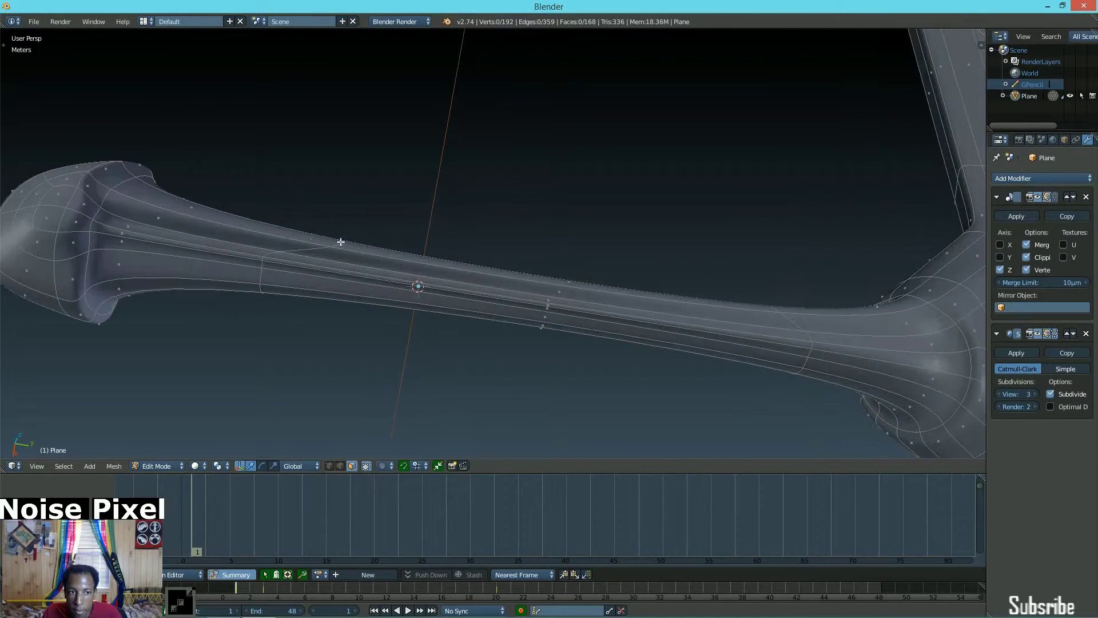
- Select the grip's face ring next to the pommel and smooth it repeatedly until it blends into the handle
{"action": "right_click", "coordinate": [241, 234], "text": "alt"}
{"action": "key", "text": "w"}
{"action": "left_click", "coordinate": [584, 307]}
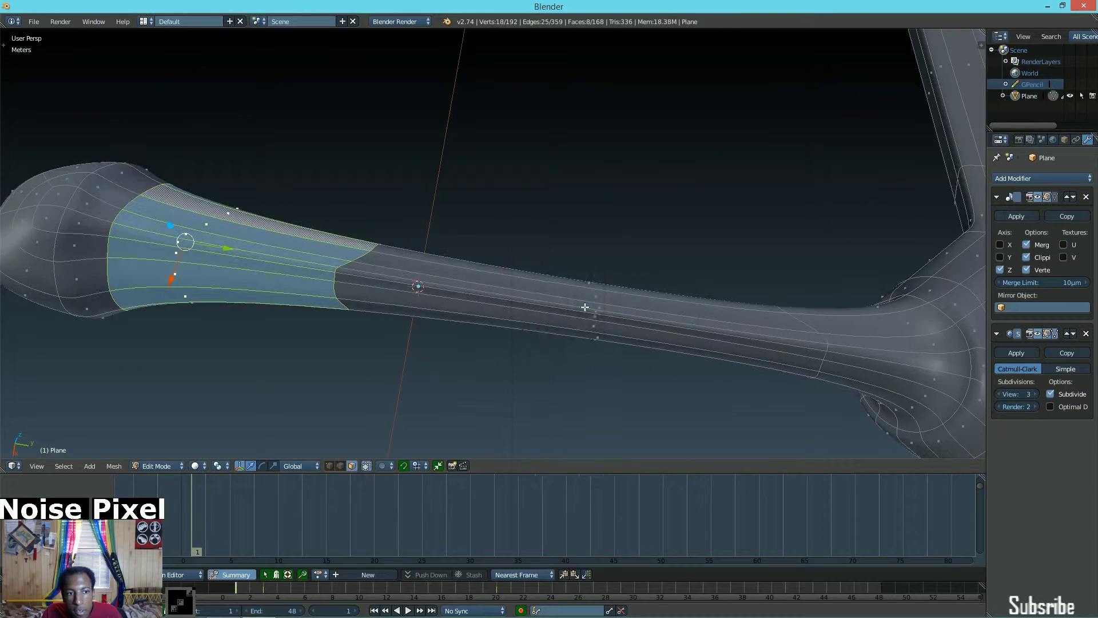
{"action": "key", "text": "w"}
{"action": "left_click", "coordinate": [585, 307]}
{"action": "key", "text": "w"}
{"action": "left_click", "coordinate": [585, 307]}
{"action": "key", "text": "w"}
{"action": "left_click", "coordinate": [584, 307]}
{"action": "key", "text": "w"}
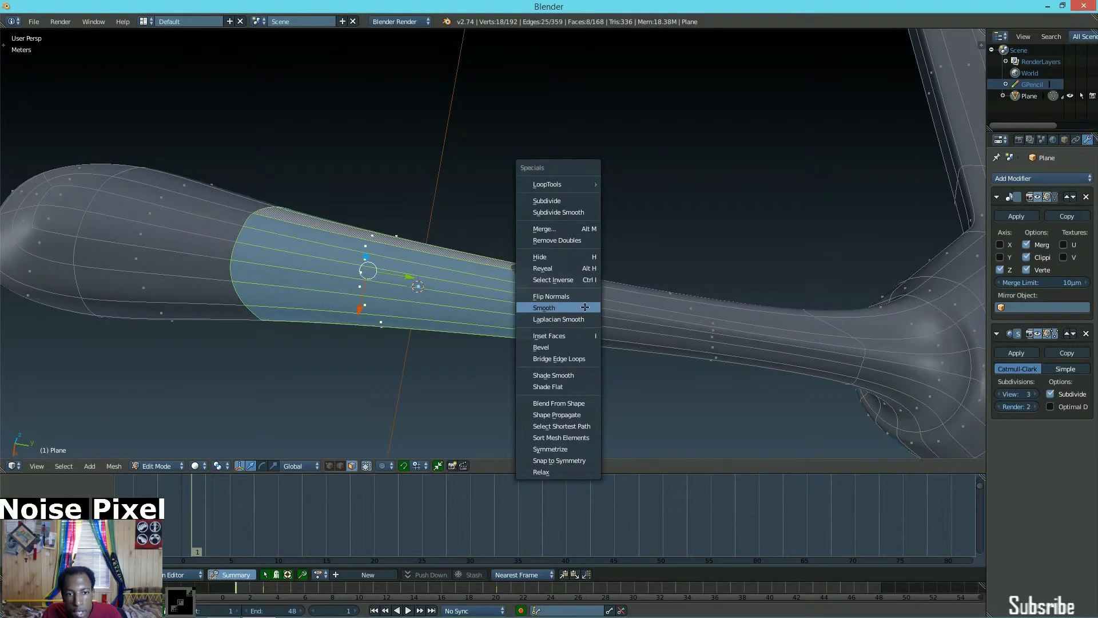
{"action": "left_click", "coordinate": [585, 308]}
{"action": "key", "text": "w"}
{"action": "left_click", "coordinate": [584, 307]}
{"action": "key", "text": "w"}
{"action": "left_click", "coordinate": [585, 307]}
- Select the grip's face ring closer to the crossguard and smooth it repeatedly
{"action": "middle_click_drag", "start_coordinate": [585, 307], "coordinate": [743, 309]}
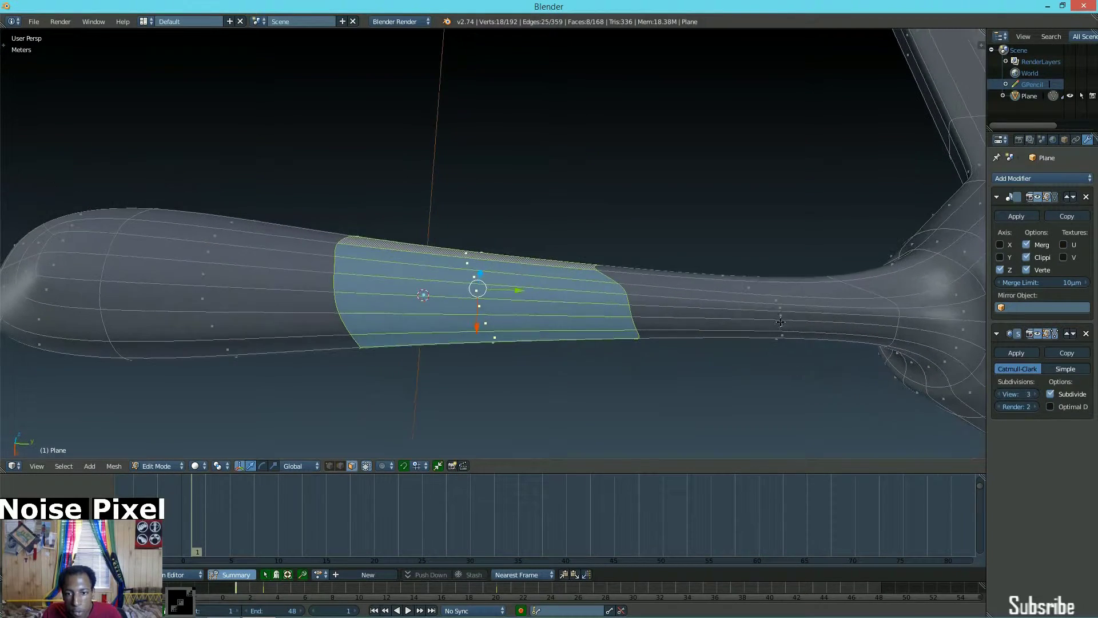
{"action": "key", "text": "w"}
{"action": "left_click", "coordinate": [772, 309]}
{"action": "key", "text": "w"}
{"action": "left_click", "coordinate": [747, 334]}
{"action": "key", "text": "w"}
{"action": "left_click", "coordinate": [748, 335]}
{"action": "key", "text": "w"}
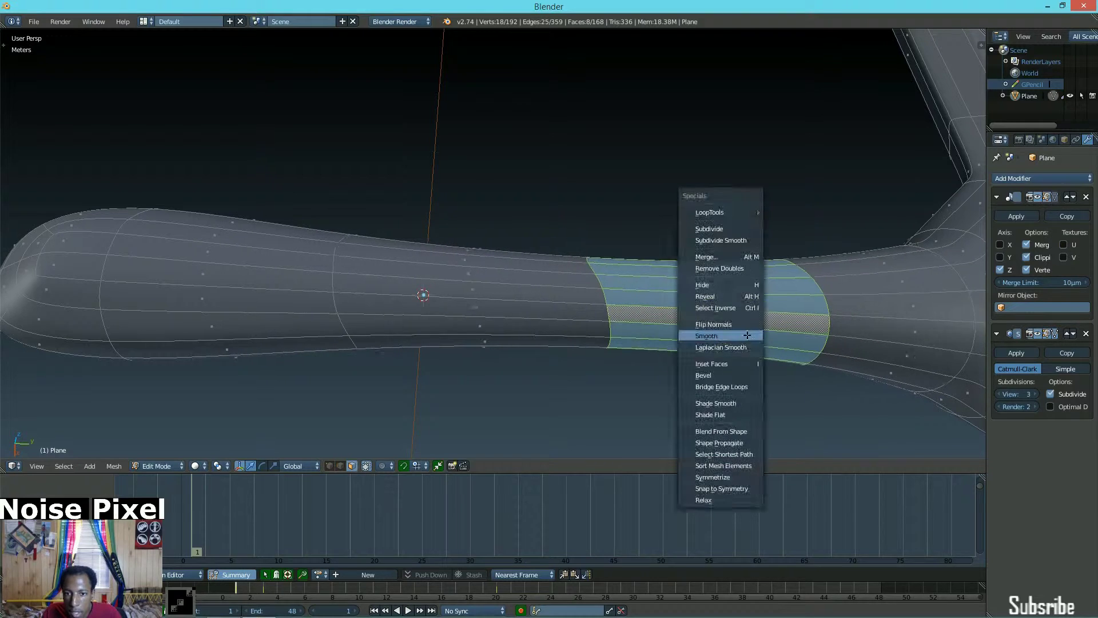
{"action": "left_click", "coordinate": [747, 334]}
{"action": "key", "text": "w"}
{"action": "left_click", "coordinate": [747, 335]}
- Reselect the full face ring around the middle of the grip and smooth it further
{"action": "key", "text": "w"}
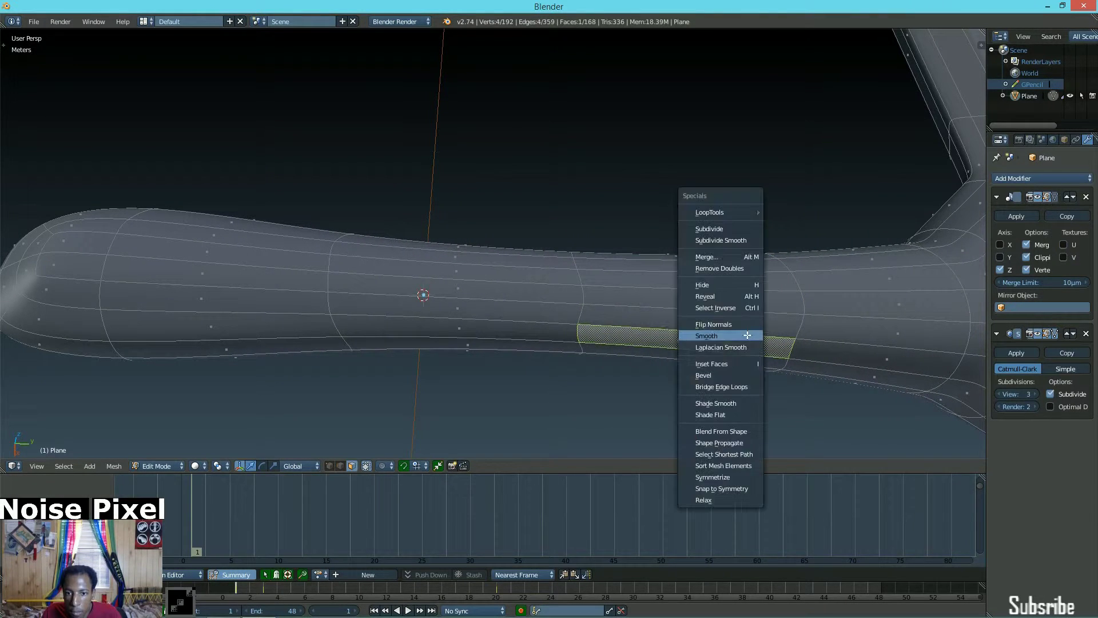
{"action": "left_click", "coordinate": [747, 334]}
{"action": "key", "text": "ctrl+KP_Add"}
{"action": "key", "text": "w"}
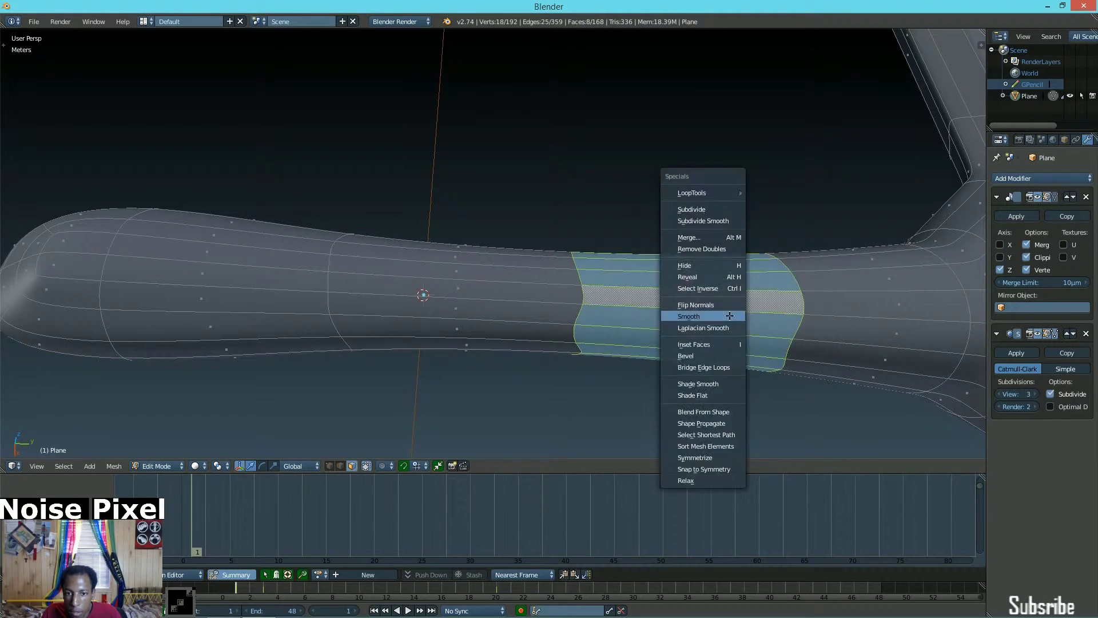
{"action": "left_click", "coordinate": [730, 316]}
{"action": "key", "text": "ctrl+KP_Subtract"}
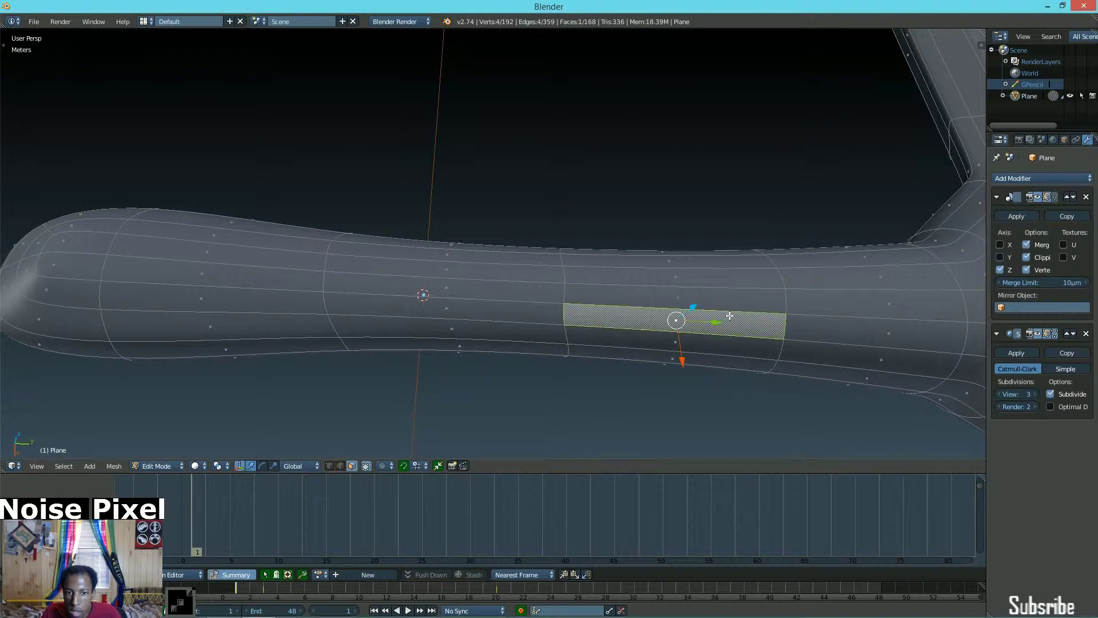
{"action": "key", "text": "ctrl+KP_Add"}
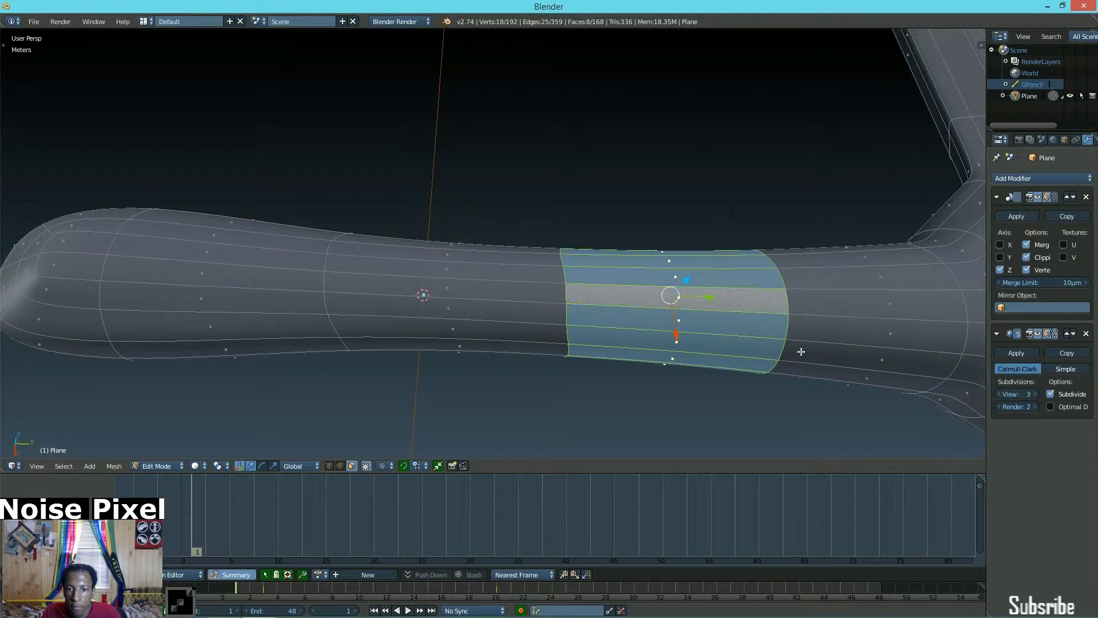
{"action": "key", "text": "w"}
{"action": "left_click", "coordinate": [802, 351]}
- Select the three face rings spanning the grip between pommel and crossguard and shrink them inward along their normals
{"action": "scroll", "coordinate": [686, 298], "scroll_direction": "down", "scroll_amount": 3}
{"action": "middle_click_drag", "start_coordinate": [687, 298], "coordinate": [513, 276]}
{"action": "key", "text": "ctrl+KP_Add"}
{"action": "left_click", "coordinate": [703, 243], "text": "alt+shift"}
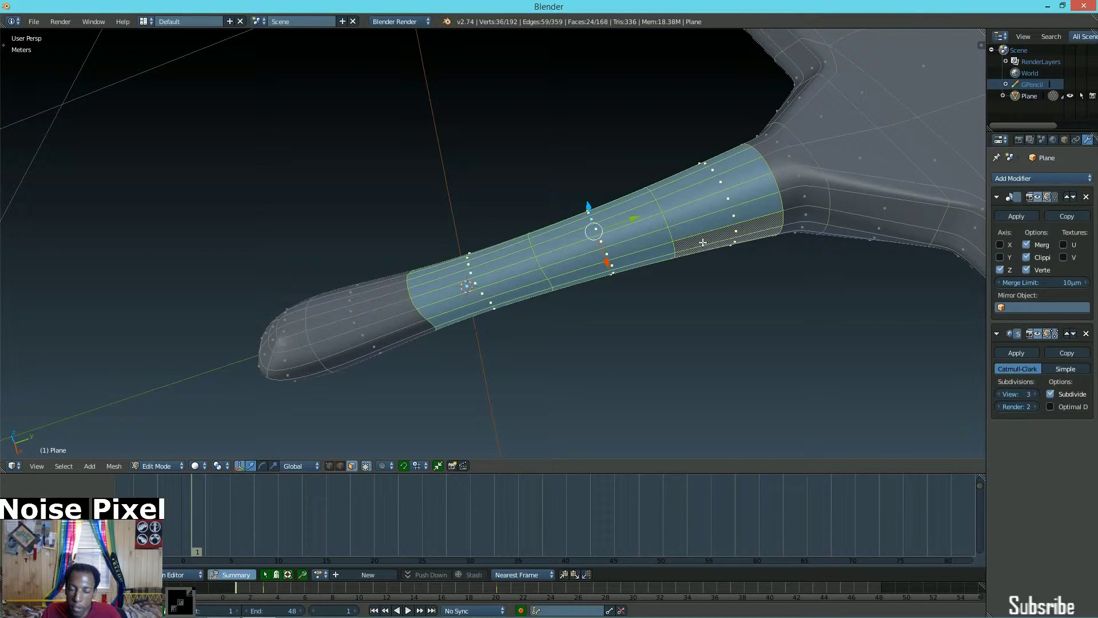
{"action": "key", "text": "alt+s"}
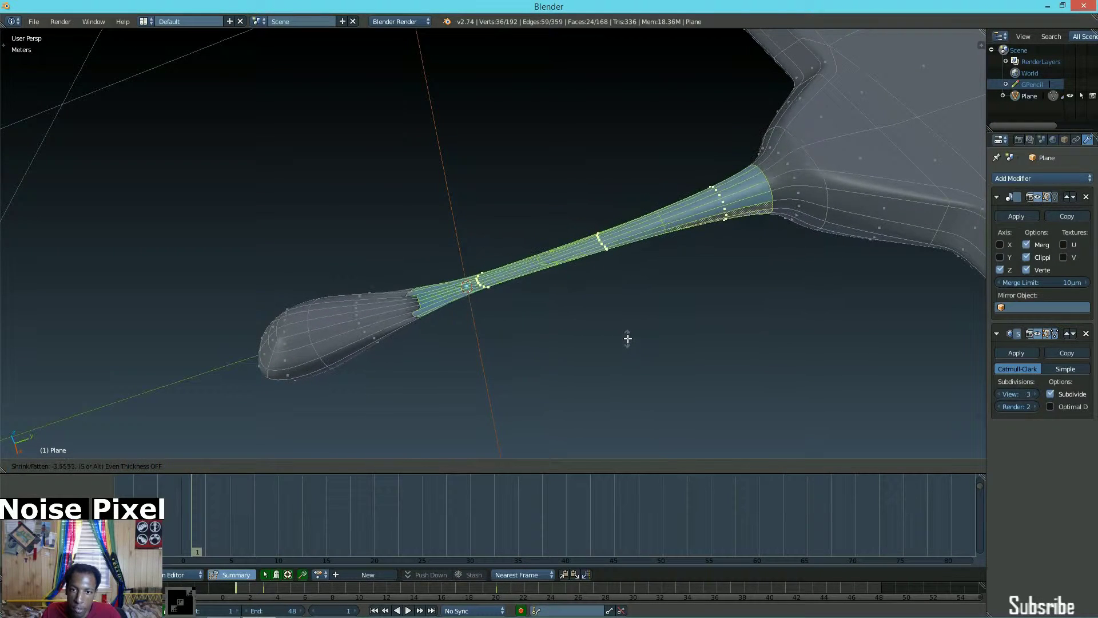
{"action": "left_click", "coordinate": [630, 346]}
- Scale the selected grip faces down along the global X axis and along the global Z axis
{"action": "middle_click_drag", "start_coordinate": [629, 346], "coordinate": [571, 311]}
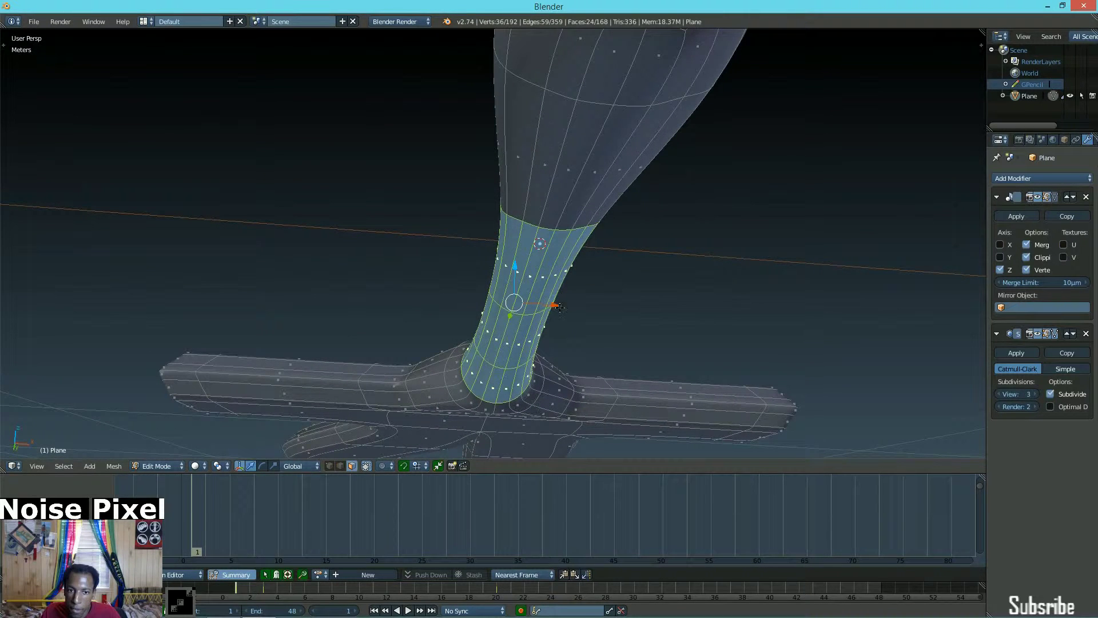
{"action": "middle_click_drag", "start_coordinate": [619, 306], "coordinate": [708, 264]}
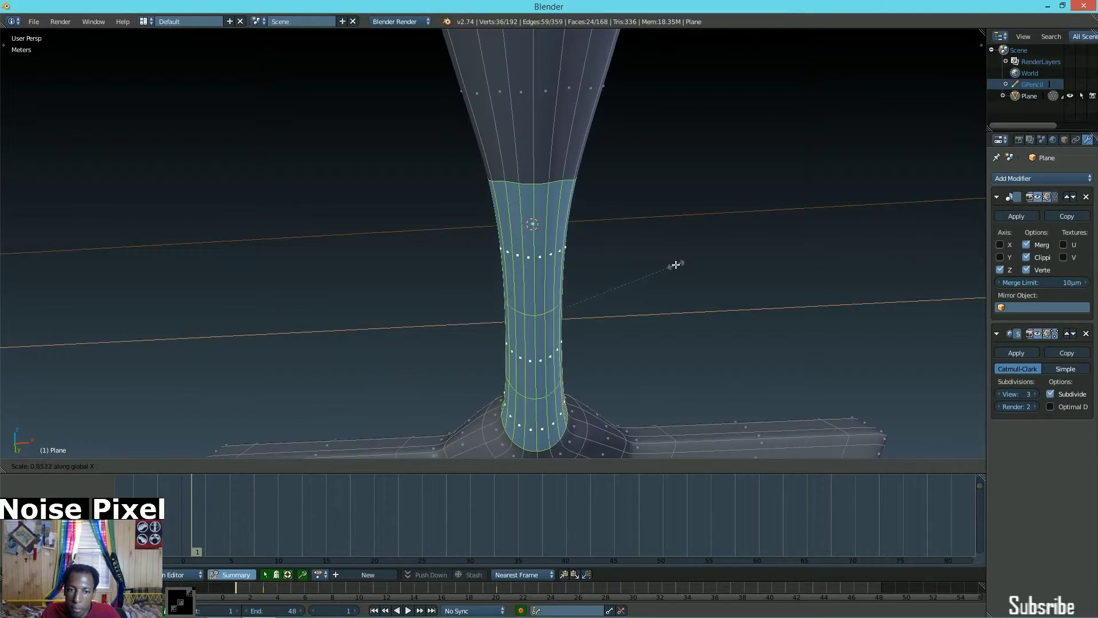
{"action": "left_click", "coordinate": [612, 257]}
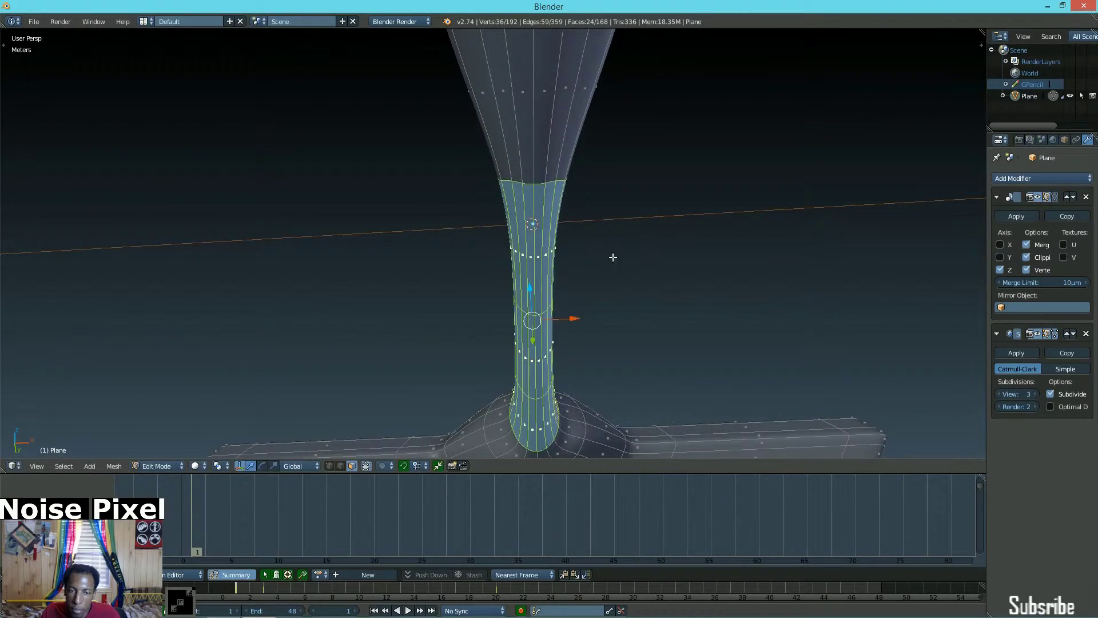
{"action": "middle_click_drag", "start_coordinate": [610, 256], "coordinate": [448, 281]}
{"action": "key", "text": "s"}
{"action": "key", "text": "z"}
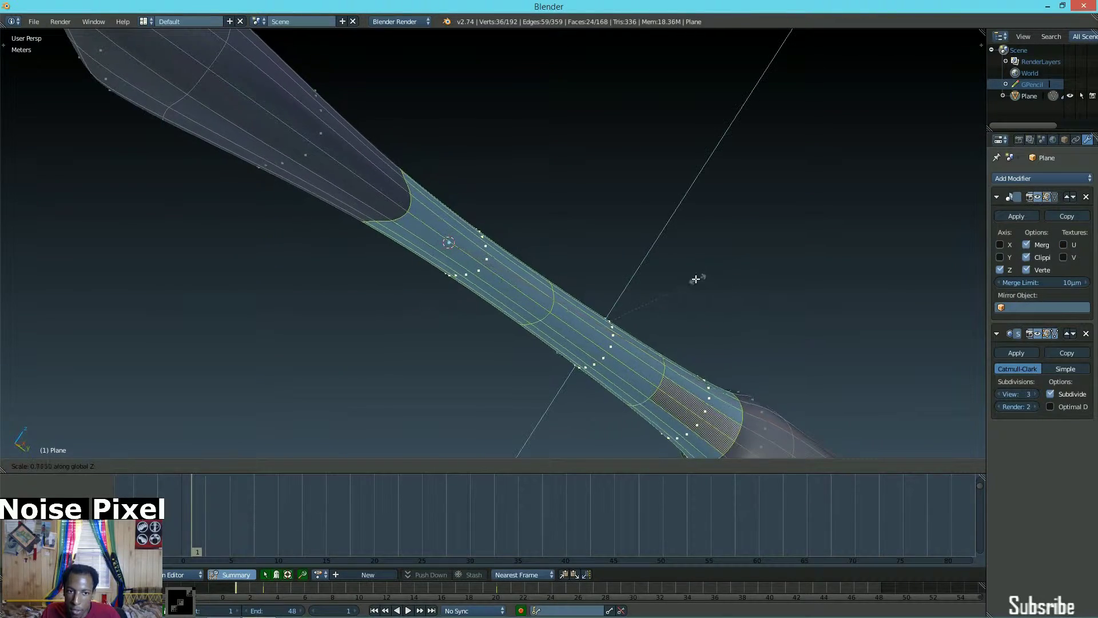
{"action": "left_click", "coordinate": [636, 277]}
- Run a LoopTools operation on the selected grip face rings
{"action": "middle_click_drag", "start_coordinate": [637, 277], "coordinate": [576, 216]}
{"action": "key", "text": "w"}
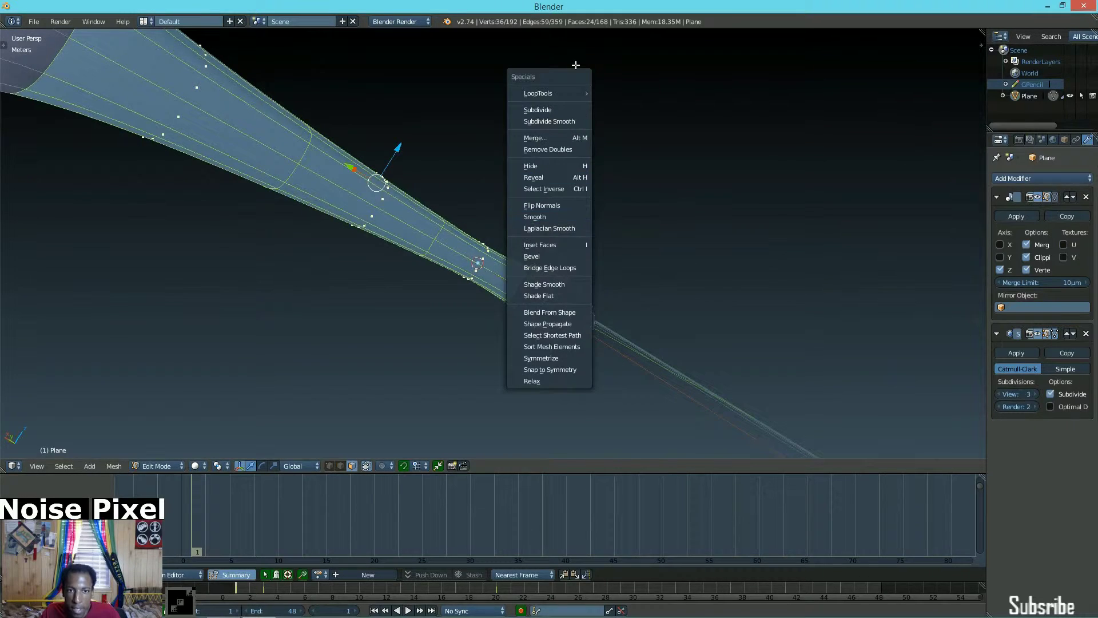
{"action": "mouse_move", "coordinate": [575, 90]}
{"action": "left_click", "coordinate": [623, 101]}
{"action": "middle_click_drag", "start_coordinate": [623, 101], "coordinate": [493, 137]}
{"action": "middle_click_drag", "start_coordinate": [572, 243], "coordinate": [600, 331]}
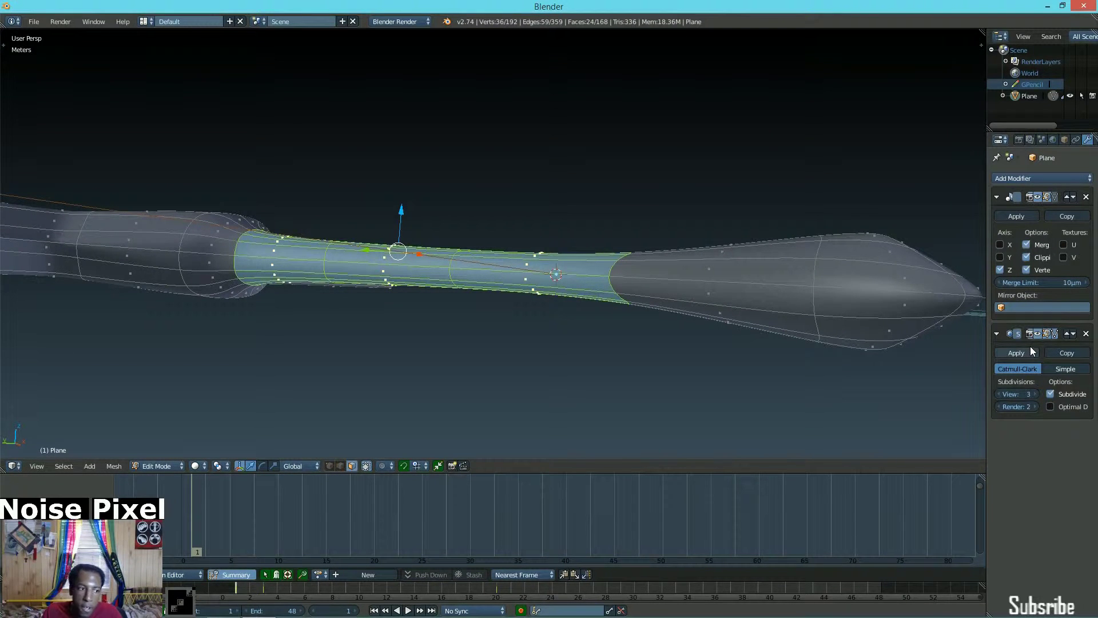
- Inspect the slimmed grip and the whole sword from several sides in Object Mode
{"action": "middle_click_drag", "start_coordinate": [681, 242], "coordinate": [468, 320]}
{"action": "scroll", "coordinate": [591, 229], "scroll_direction": "down", "scroll_amount": 3}
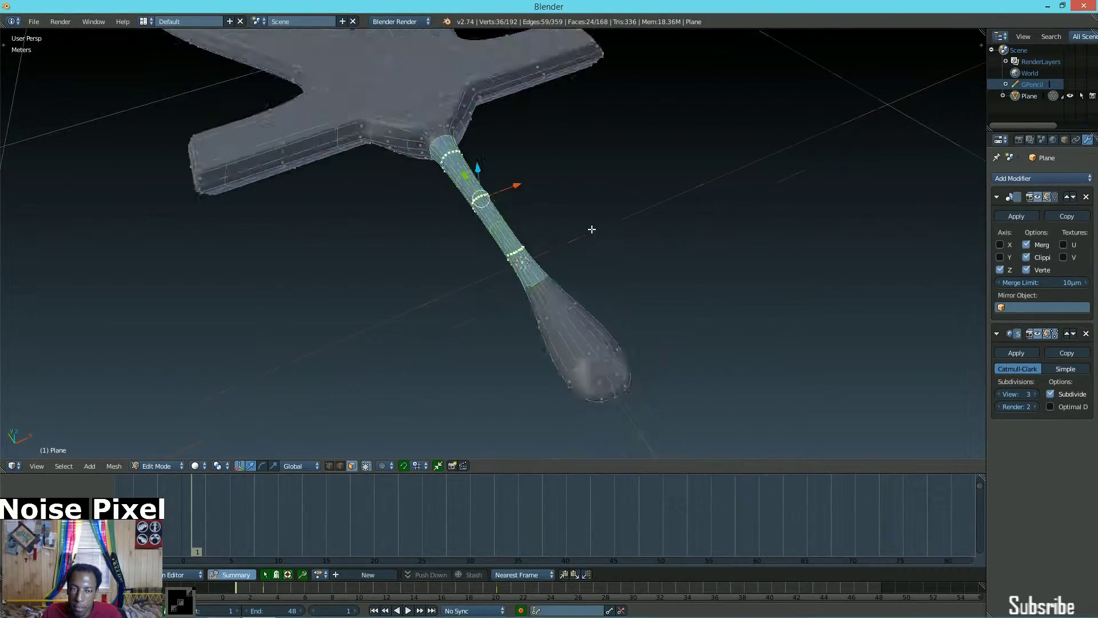
{"action": "key", "text": "Tab"}
{"action": "scroll", "coordinate": [493, 243], "scroll_direction": "down", "scroll_amount": 4}
{"action": "middle_click_drag", "start_coordinate": [493, 243], "coordinate": [660, 326]}
{"action": "scroll", "coordinate": [552, 175], "scroll_direction": "up", "scroll_amount": 2}
{"action": "scroll", "coordinate": [595, 297], "scroll_direction": "up", "scroll_amount": 3}
{"action": "scroll", "coordinate": [661, 326], "scroll_direction": "up", "scroll_amount": 3}
- Select the pommel's two face rings in Edit Mode and extrude them in place without offset
{"action": "key", "text": "Tab"}
{"action": "scroll", "coordinate": [661, 327], "scroll_direction": "up", "scroll_amount": 1}
{"action": "middle_click_drag", "start_coordinate": [567, 381], "coordinate": [606, 281], "text": "shift"}
{"action": "right_click", "coordinate": [549, 221], "text": "alt"}
{"action": "right_click", "coordinate": [598, 356], "text": "alt+shift"}
{"action": "middle_click_drag", "start_coordinate": [597, 378], "coordinate": [659, 256]}
{"action": "key", "text": "e"}
{"action": "right_click", "coordinate": [693, 240]}
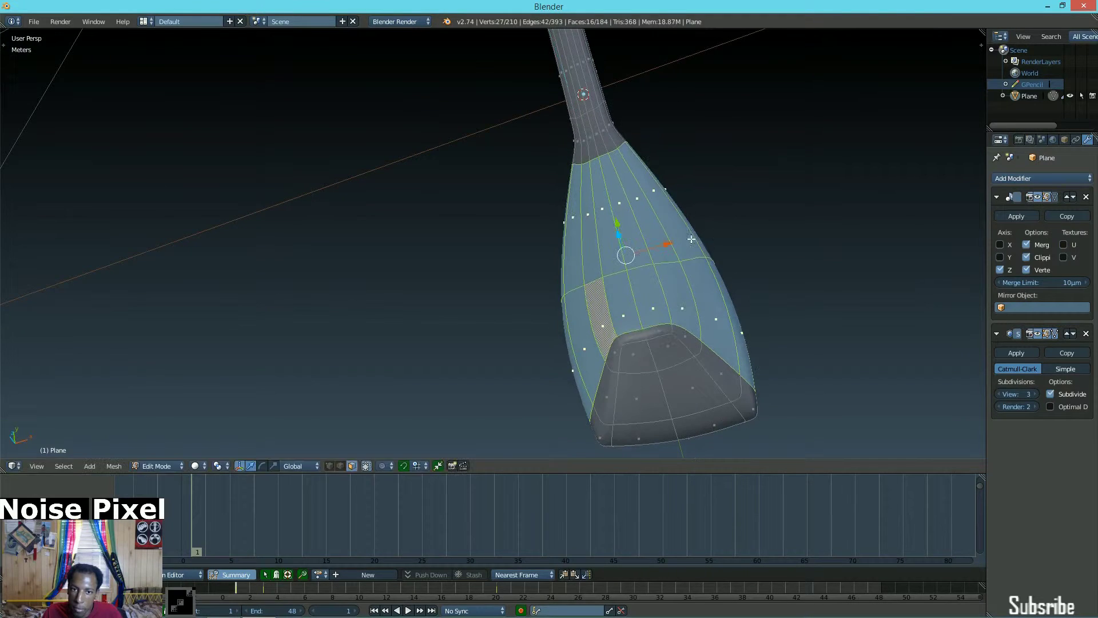
- Extrude the pommel's face rings again and fatten them outward along their normals to form a raised shell
{"action": "key", "text": "alt+s"}
{"action": "left_click", "coordinate": [727, 256]}
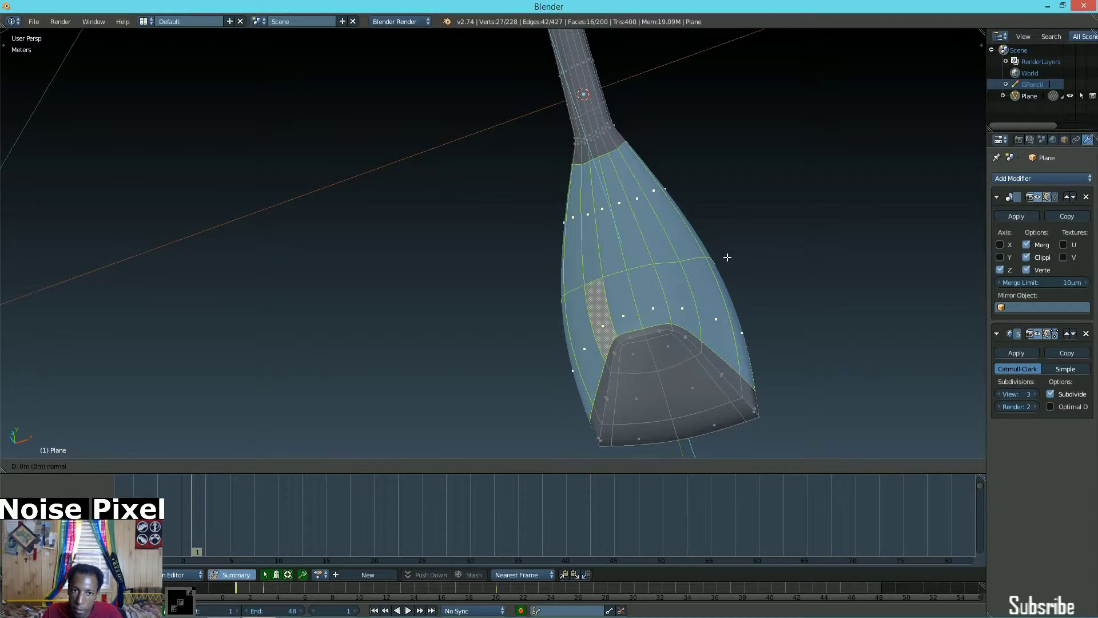
{"action": "key", "text": "alt+s"}
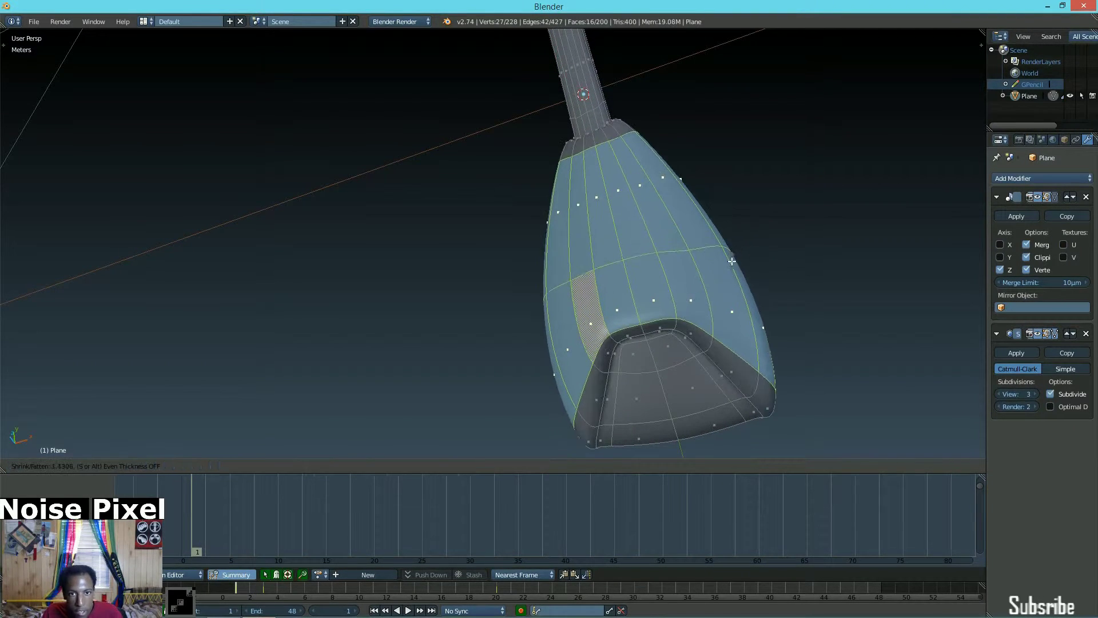
{"action": "left_click", "coordinate": [732, 270]}
{"action": "middle_click_drag", "start_coordinate": [732, 270], "coordinate": [612, 111]}
{"action": "key", "text": "e"}
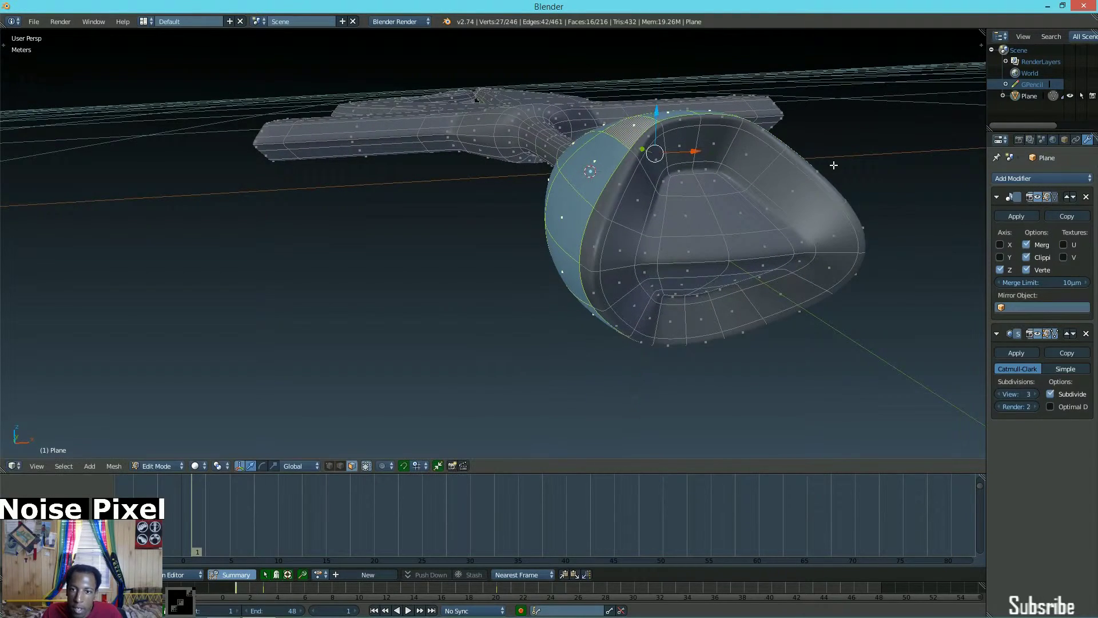
- Add a centred edge loop running along the full length of the crossguard
{"action": "key", "text": "Tab"}
{"action": "middle_click_drag", "start_coordinate": [692, 167], "coordinate": [472, 298]}
{"action": "scroll", "coordinate": [606, 232], "scroll_direction": "up", "scroll_amount": 3}
{"action": "key", "text": "Tab"}
{"action": "middle_click_drag", "start_coordinate": [588, 278], "coordinate": [553, 281]}
{"action": "left_click", "coordinate": [549, 276]}
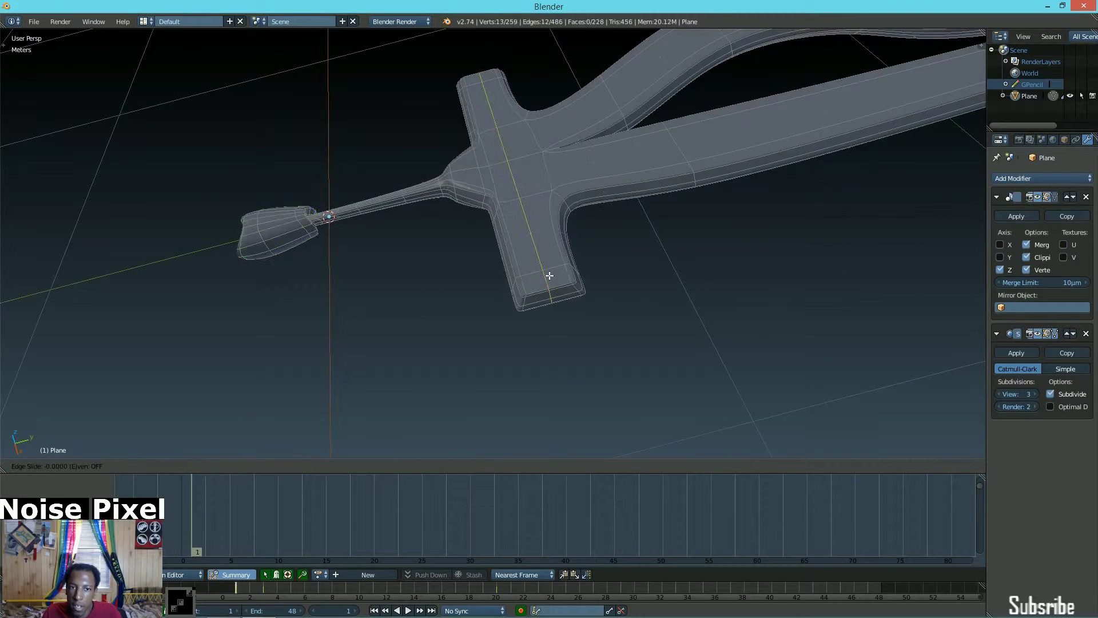
{"action": "left_click", "coordinate": [617, 252]}
- Stretch the crossguard's new edge loop along X to point its ends, and shift it along Y toward the handle
{"action": "middle_click_drag", "start_coordinate": [629, 252], "coordinate": [737, 277]}
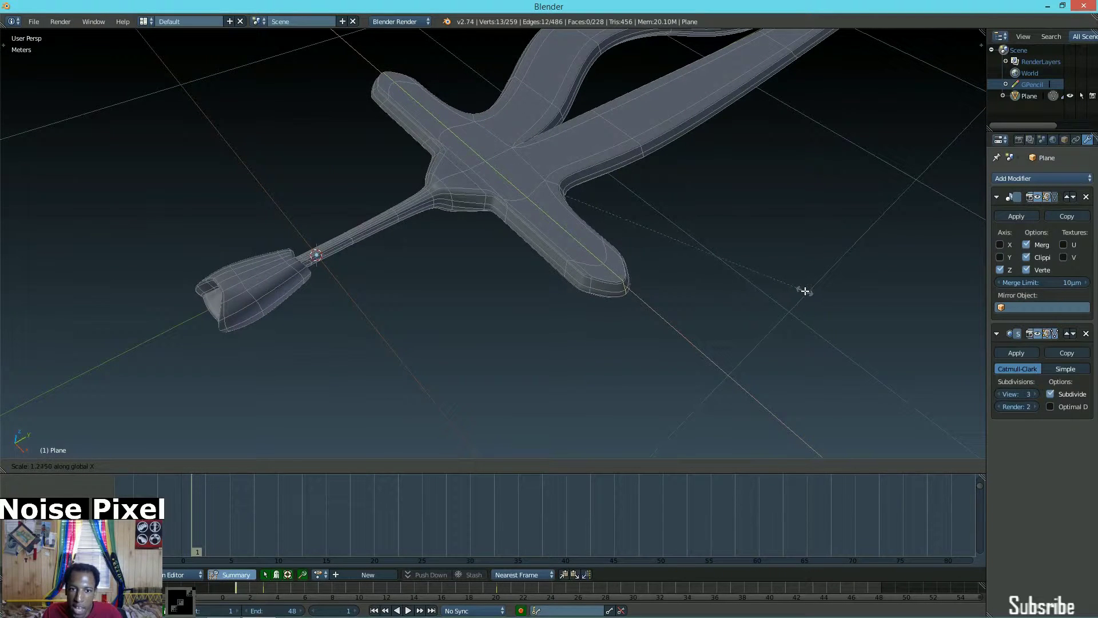
{"action": "left_click", "coordinate": [842, 299]}
{"action": "middle_click_drag", "start_coordinate": [804, 268], "coordinate": [655, 288]}
{"action": "left_click_drag", "start_coordinate": [544, 158], "coordinate": [530, 167]}
{"action": "left_click", "coordinate": [529, 167]}
{"action": "middle_click_drag", "start_coordinate": [536, 167], "coordinate": [624, 170]}
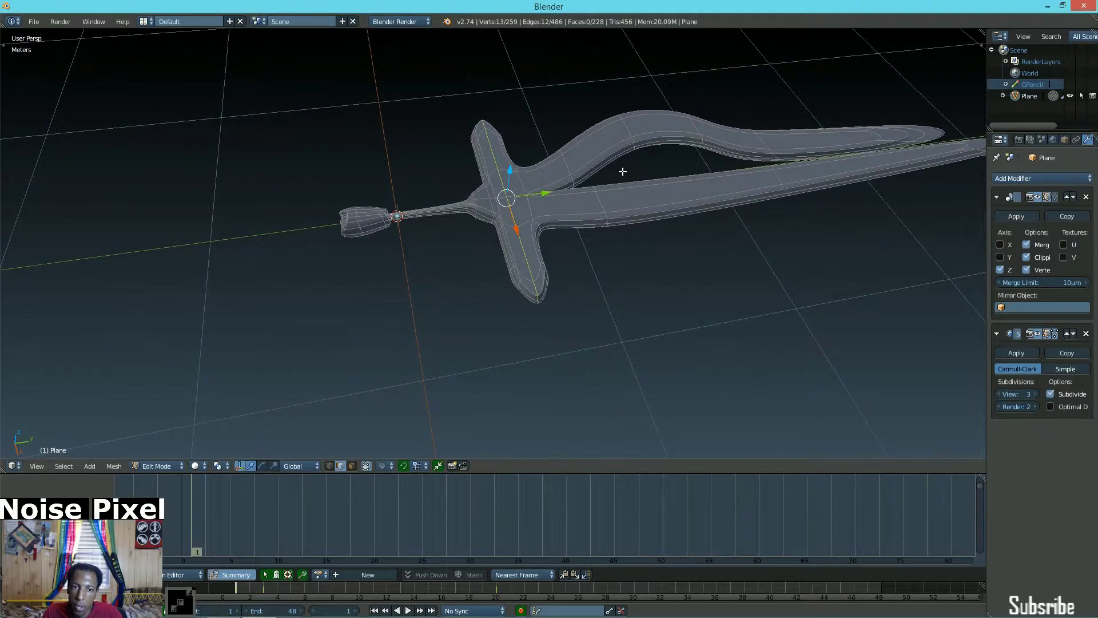
{"action": "middle_click_drag", "start_coordinate": [542, 362], "coordinate": [441, 348]}
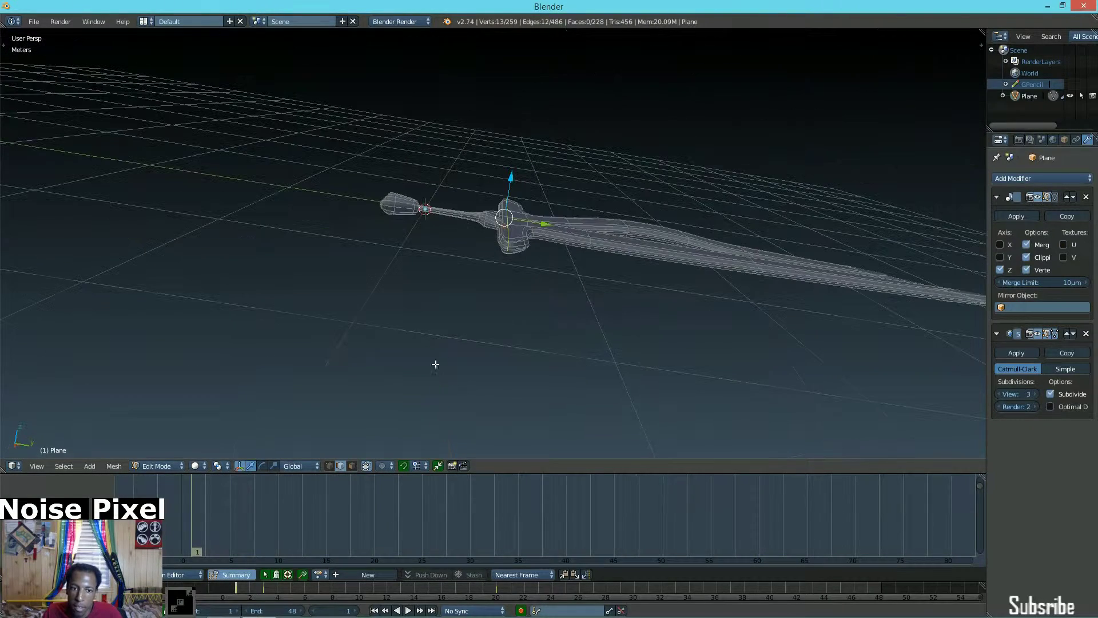
- Select the six side faces wrapping one crossguard tip in face mode and enable proportional editing
{"action": "left_click", "coordinate": [351, 467]}
{"action": "scroll", "coordinate": [561, 314], "scroll_direction": "up", "scroll_amount": 5}
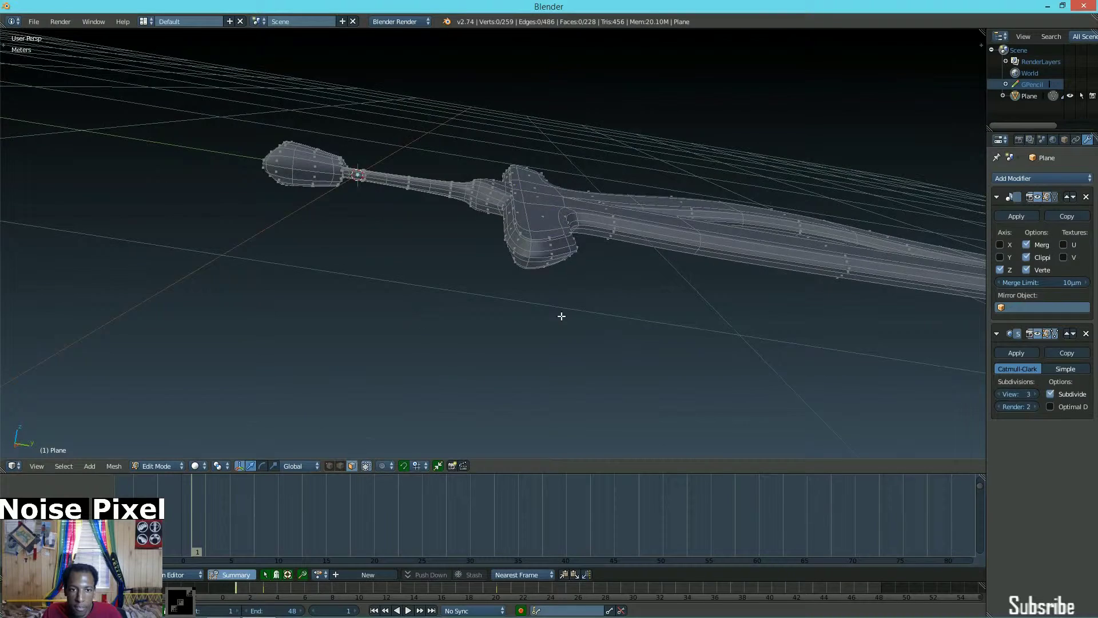
{"action": "middle_click_drag", "start_coordinate": [604, 262], "coordinate": [593, 243]}
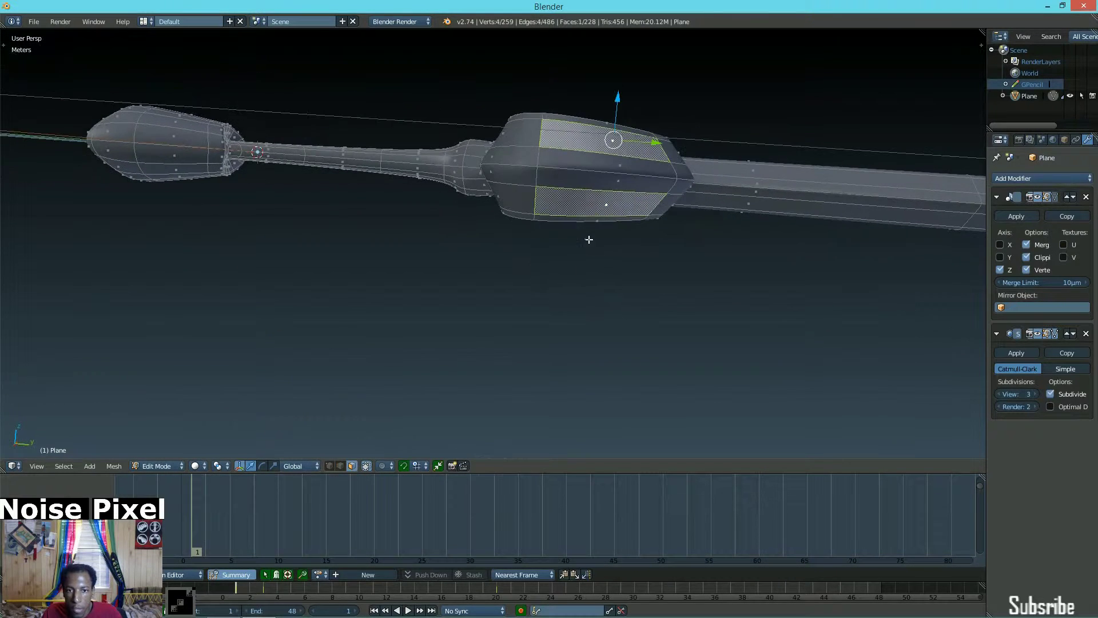
{"action": "right_click", "coordinate": [571, 164], "text": "shift"}
{"action": "right_click", "coordinate": [568, 119], "text": "shift"}
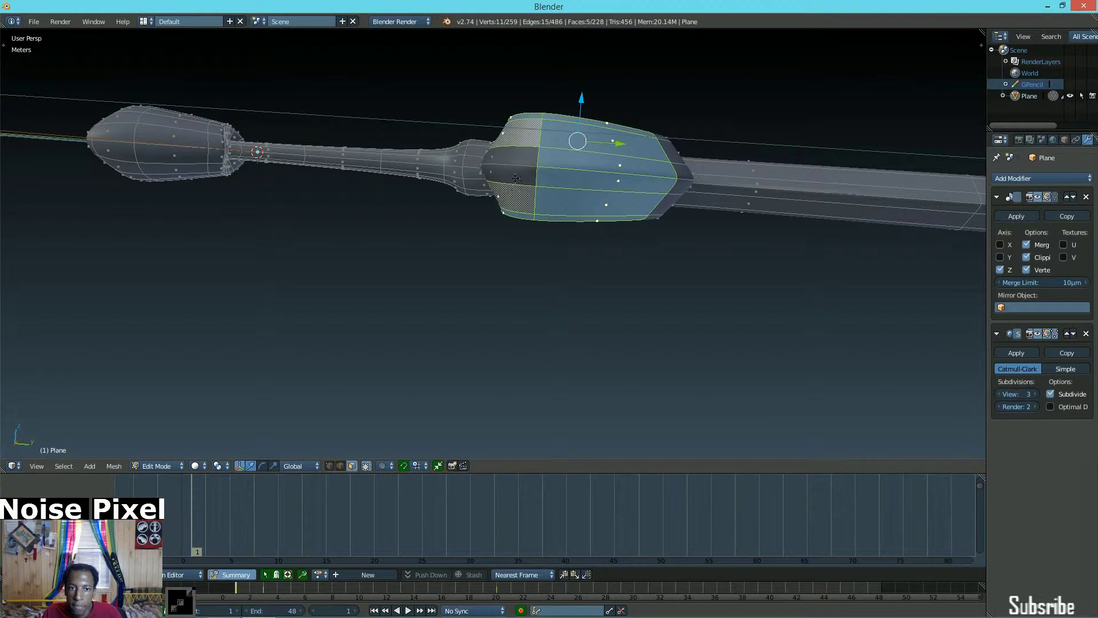
{"action": "middle_click_drag", "start_coordinate": [516, 156], "coordinate": [561, 240]}
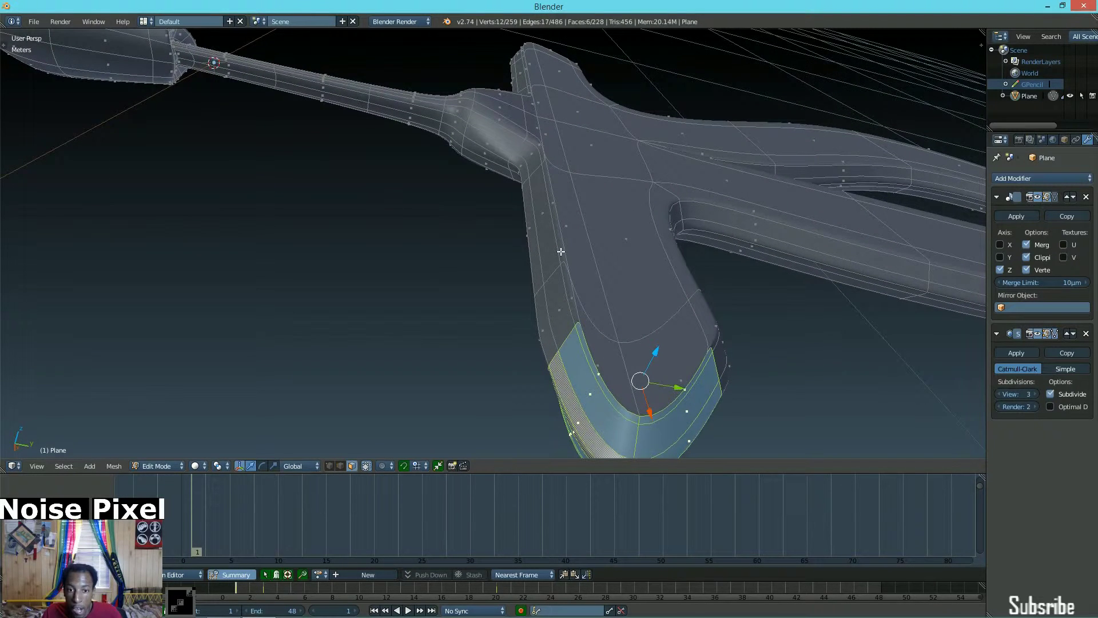
{"action": "left_click", "coordinate": [386, 466]}
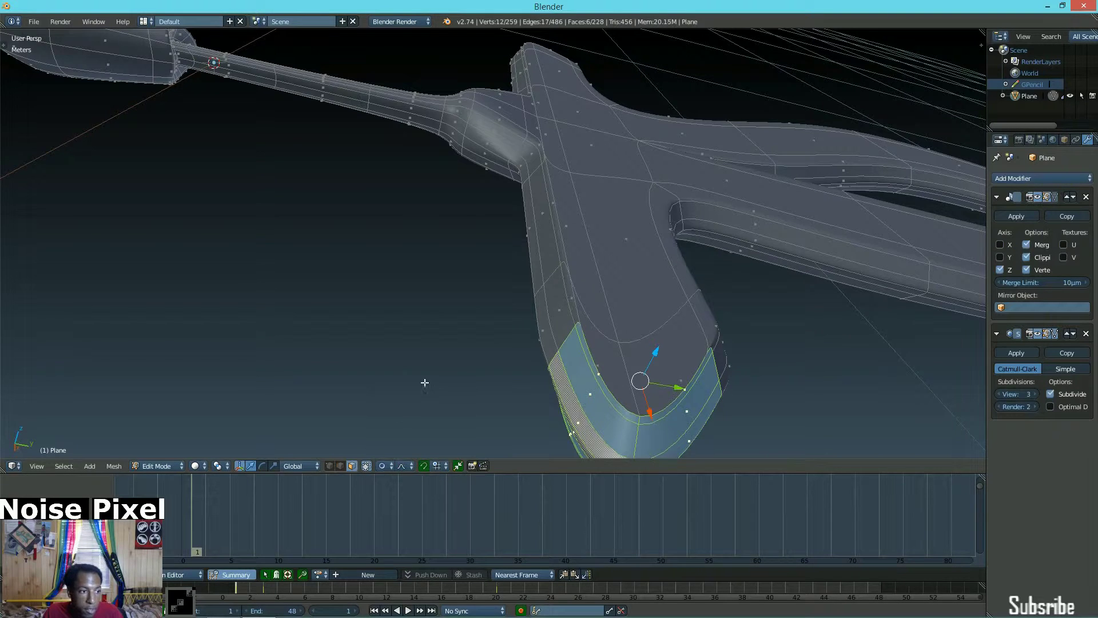
- Try to sweep the selected crossguard tip along Y toward the handle with smooth falloff
{"action": "scroll", "coordinate": [624, 364], "scroll_direction": "down", "scroll_amount": 4}
{"action": "key", "text": "g"}
{"action": "key", "text": "y"}
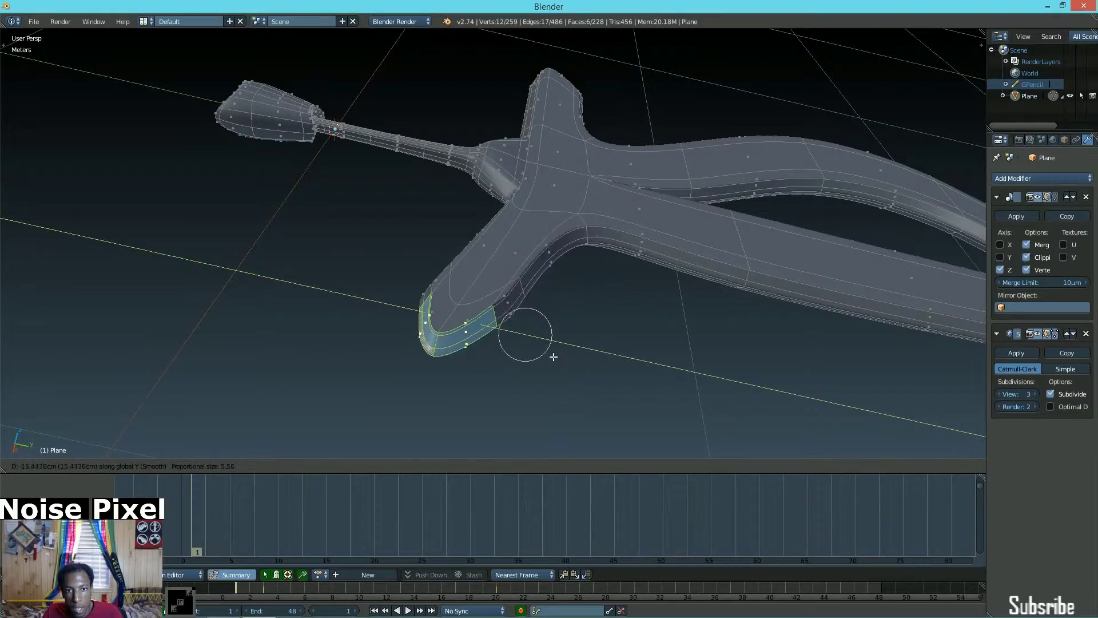
{"action": "left_click", "coordinate": [531, 354]}
- Add the matching side faces of the opposite crossguard tip to the selection
{"action": "scroll", "coordinate": [530, 354], "scroll_direction": "down", "scroll_amount": 4}
{"action": "middle_click_drag", "start_coordinate": [530, 354], "coordinate": [447, 234]}
{"action": "scroll", "coordinate": [429, 269], "scroll_direction": "up", "scroll_amount": 1}
{"action": "scroll", "coordinate": [426, 269], "scroll_direction": "up", "scroll_amount": 1}
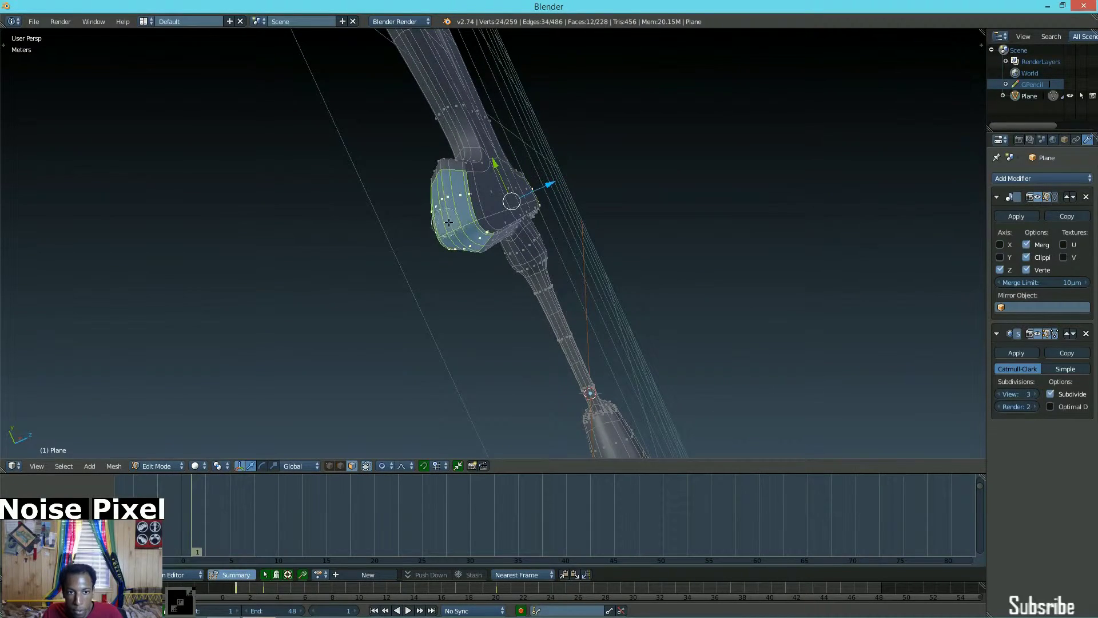
{"action": "middle_click_drag", "start_coordinate": [440, 217], "coordinate": [324, 184]}
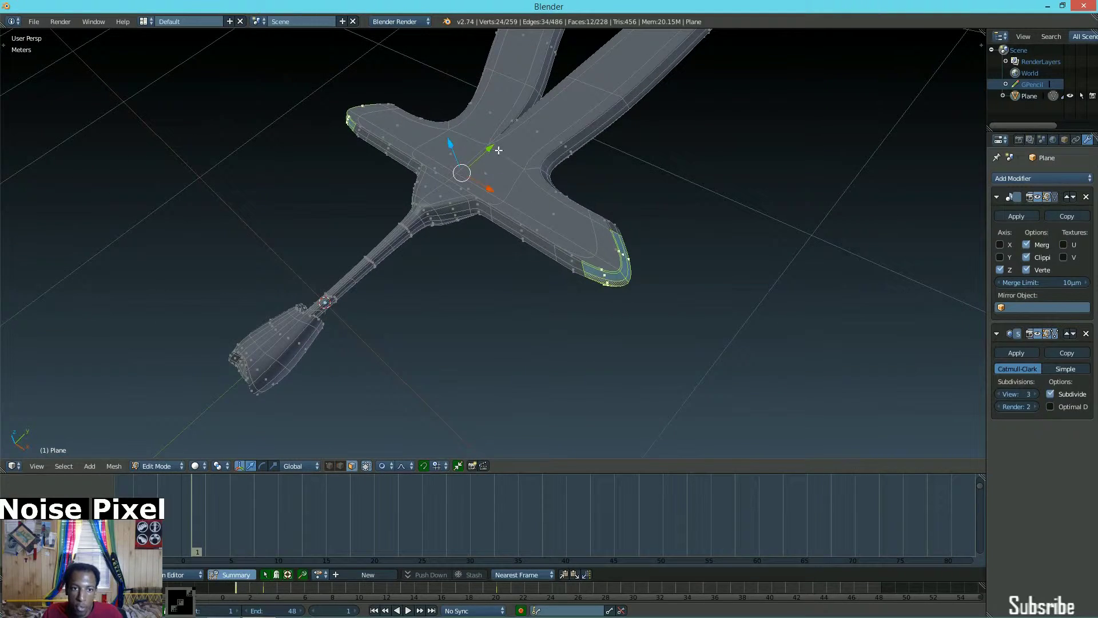
- Pull both crossguard tips along Y toward the handle with proportional editing so the arms curve back
{"action": "left_click_drag", "start_coordinate": [489, 149], "coordinate": [443, 174]}
{"action": "scroll", "coordinate": [461, 177], "scroll_direction": "down", "scroll_amount": 5}
{"action": "middle_click_drag", "start_coordinate": [462, 178], "coordinate": [468, 222]}
{"action": "scroll", "coordinate": [471, 200], "scroll_direction": "down", "scroll_amount": 3}
{"action": "left_click_drag", "start_coordinate": [502, 208], "coordinate": [511, 218]}
{"action": "scroll", "coordinate": [445, 134], "scroll_direction": "up", "scroll_amount": 8}
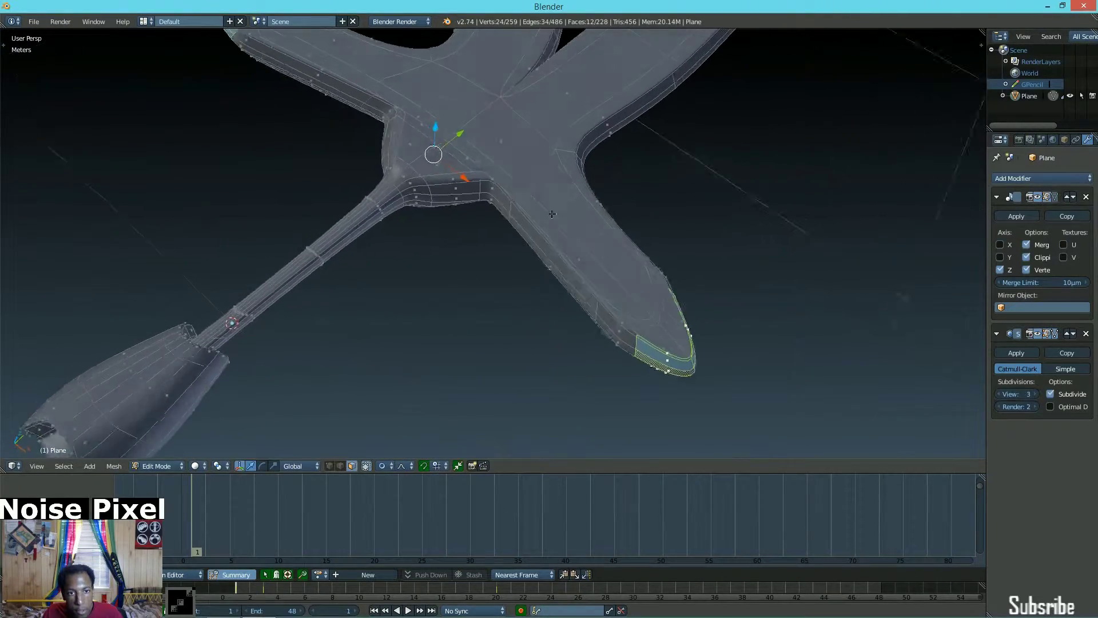
{"action": "right_click", "coordinate": [436, 131]}
{"action": "key", "text": "g"}
{"action": "right_click", "coordinate": [426, 127]}
{"action": "key", "text": "ctrl+z"}
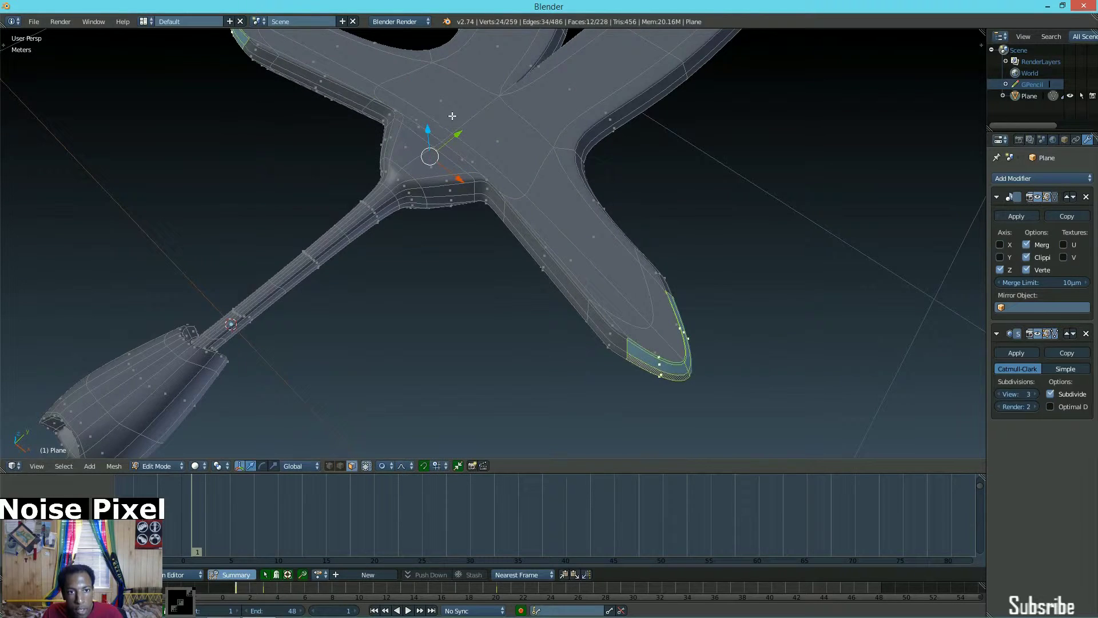
- Pull both crossguard tips a little further along Y toward the handle
{"action": "left_click_drag", "start_coordinate": [455, 134], "coordinate": [436, 147]}
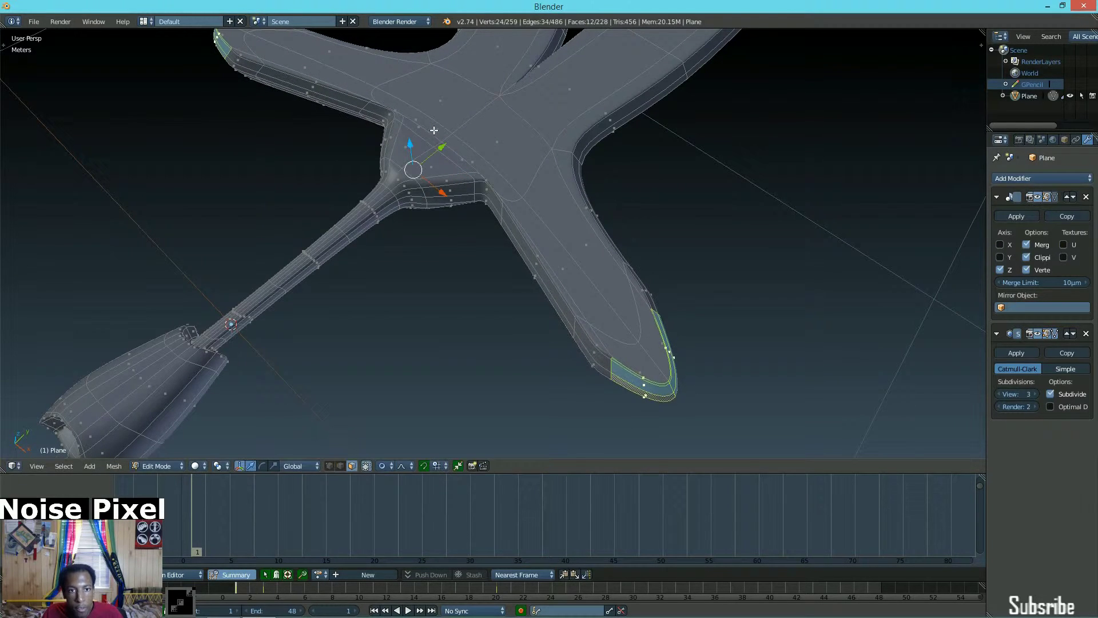
- Select the two central faces on top of the crossguard, scale them down, and move them along Y toward the blades
{"action": "right_click", "coordinate": [441, 93]}
{"action": "right_click", "coordinate": [486, 121], "text": "shift"}
{"action": "middle_click_drag", "start_coordinate": [486, 121], "coordinate": [578, 211]}
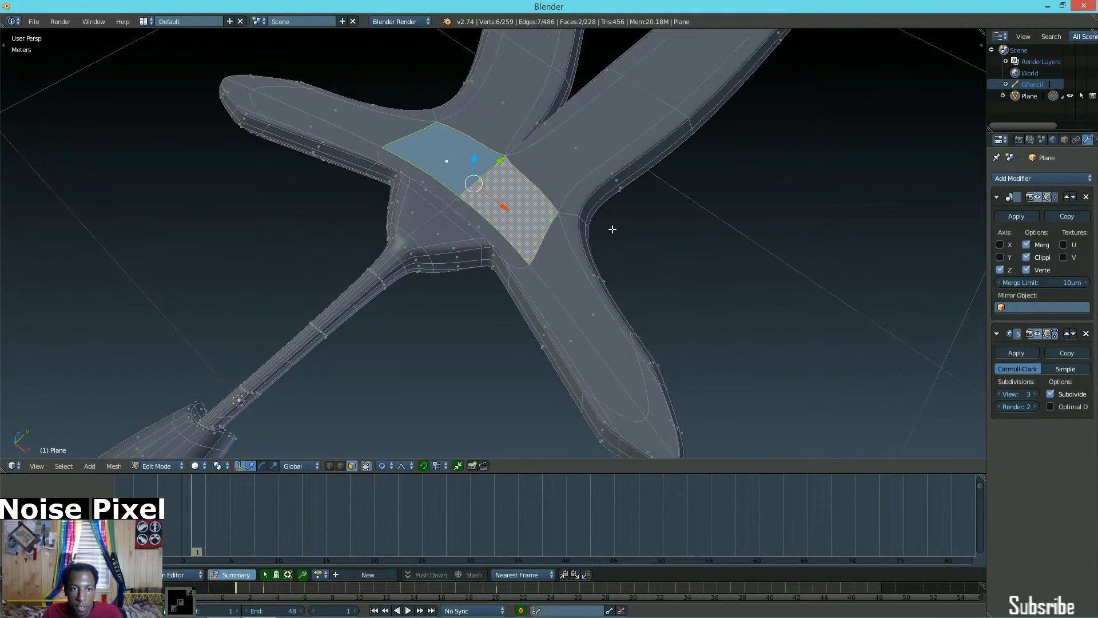
{"action": "key", "text": "s"}
{"action": "left_click", "coordinate": [574, 217]}
{"action": "left_click_drag", "start_coordinate": [491, 167], "coordinate": [499, 159]}
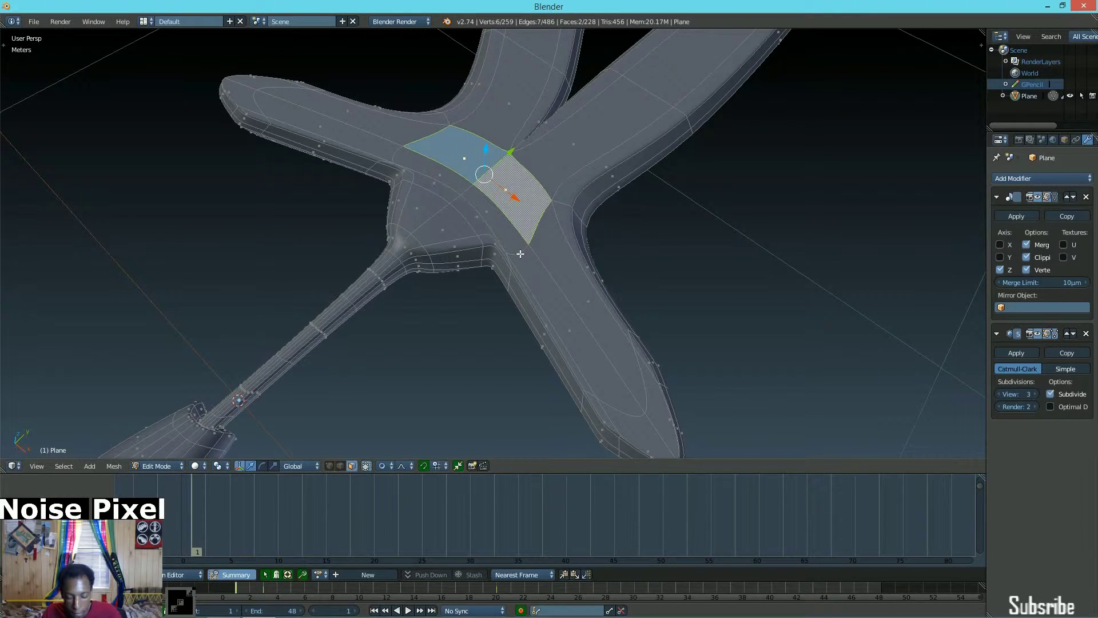
- Turn off proportional editing and add the two adjoining faces on the handle side to the central crossguard selection
{"action": "scroll", "coordinate": [497, 253], "scroll_direction": "down", "scroll_amount": 3}
{"action": "mouse_move", "coordinate": [497, 253]}
{"action": "middle_mouse_down"}
{"action": "mouse_move", "coordinate": [606, 234]}
{"action": "mouse_move", "coordinate": [463, 247]}
{"action": "mouse_move", "coordinate": [517, 262]}
{"action": "mouse_move", "coordinate": [513, 305]}
{"action": "mouse_move", "coordinate": [393, 282]}
{"action": "mouse_move", "coordinate": [410, 201]}
{"action": "mouse_move", "coordinate": [541, 288]}
{"action": "mouse_move", "coordinate": [501, 253]}
{"action": "middle_mouse_up"}
{"action": "key", "text": "Tab"}
{"action": "scroll", "coordinate": [501, 270], "scroll_direction": "up", "scroll_amount": 2}
{"action": "key", "text": "Tab"}
{"action": "left_click", "coordinate": [652, 320]}
{"action": "scroll", "coordinate": [626, 313], "scroll_direction": "up", "scroll_amount": 1}
{"action": "middle_click_drag", "start_coordinate": [584, 307], "coordinate": [405, 311]}
{"action": "right_click", "coordinate": [397, 282], "text": "shift"}
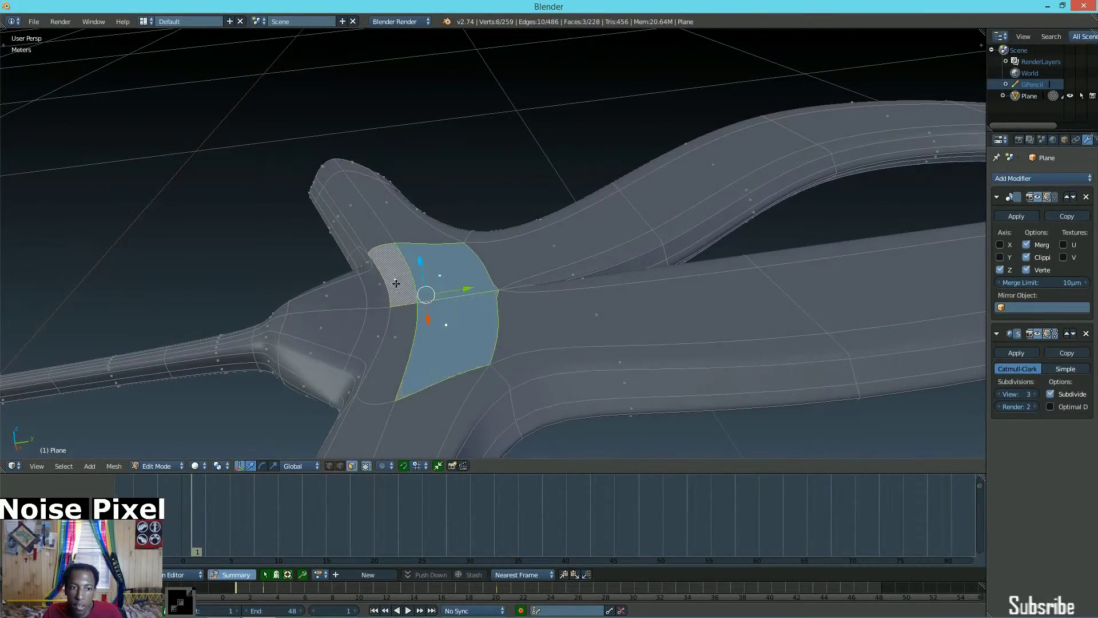
{"action": "right_click", "coordinate": [401, 328], "text": "shift"}
- Extrude the four selected crossguard faces individually along their normals by about 2.7, and extrude them once more
{"action": "middle_click_drag", "start_coordinate": [484, 317], "coordinate": [638, 277]}
{"action": "key", "text": "alt+e"}
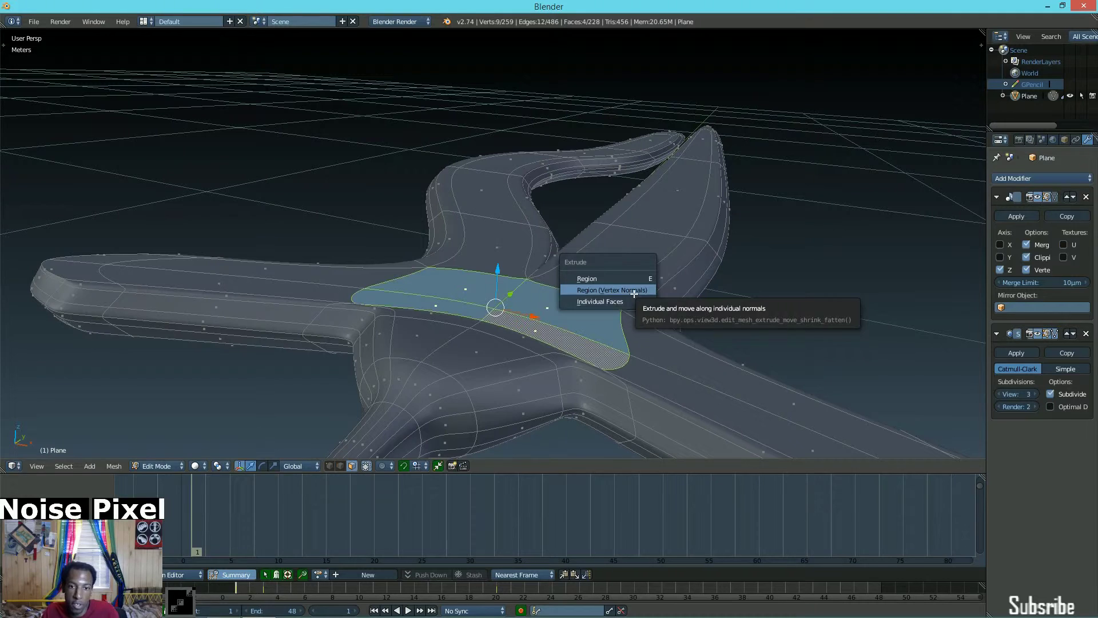
{"action": "left_click", "coordinate": [634, 290]}
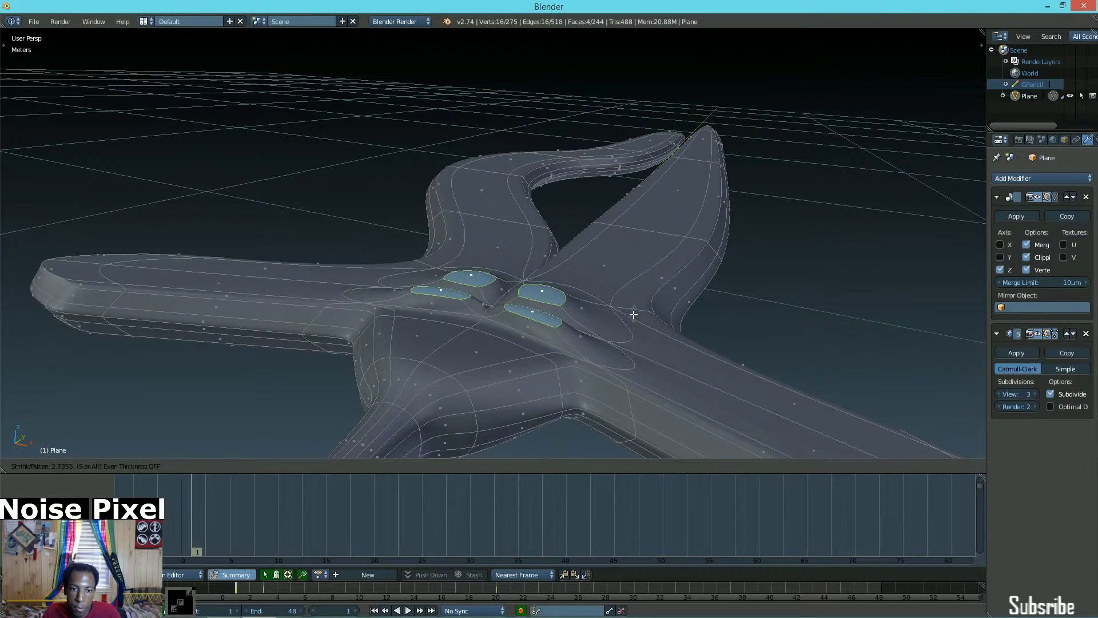
{"action": "middle_click_drag", "start_coordinate": [634, 316], "coordinate": [515, 336]}
{"action": "key", "text": "e"}
{"action": "left_click", "coordinate": [605, 314]}
- Add edge loops around the sides of the raised crossguard blocks to sharpen their shape
{"action": "key", "text": "ctrl+r"}
{"action": "left_click", "coordinate": [506, 338]}
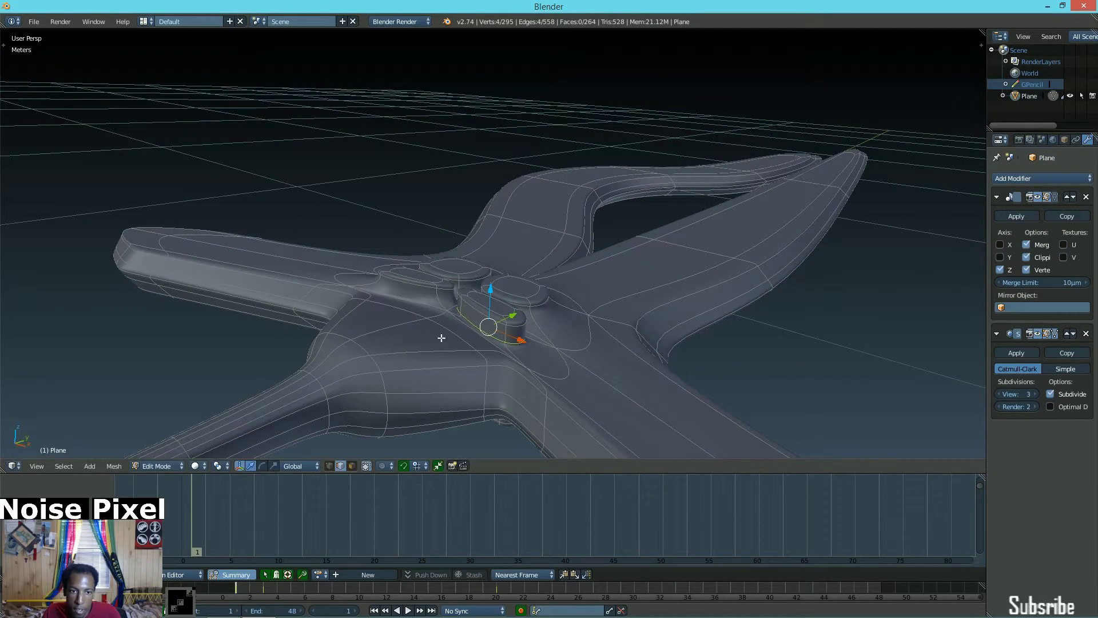
{"action": "key", "text": "ctrl+r"}
{"action": "left_click", "coordinate": [546, 325]}
{"action": "middle_click_drag", "start_coordinate": [546, 408], "coordinate": [457, 274]}
{"action": "key", "text": "ctrl+r"}
{"action": "left_click", "coordinate": [454, 266]}
- Inspect the raised crossguard blocks and overall sword shape in Object Mode
{"action": "key", "text": "Tab"}
{"action": "middle_click_drag", "start_coordinate": [344, 338], "coordinate": [515, 360]}
{"action": "scroll", "coordinate": [461, 271], "scroll_direction": "down", "scroll_amount": 5}
{"action": "middle_click_drag", "start_coordinate": [461, 271], "coordinate": [331, 257]}
{"action": "scroll", "coordinate": [545, 277], "scroll_direction": "up", "scroll_amount": 4}
{"action": "key", "text": "Tab"}
{"action": "middle_click_drag", "start_coordinate": [527, 292], "coordinate": [642, 299]}
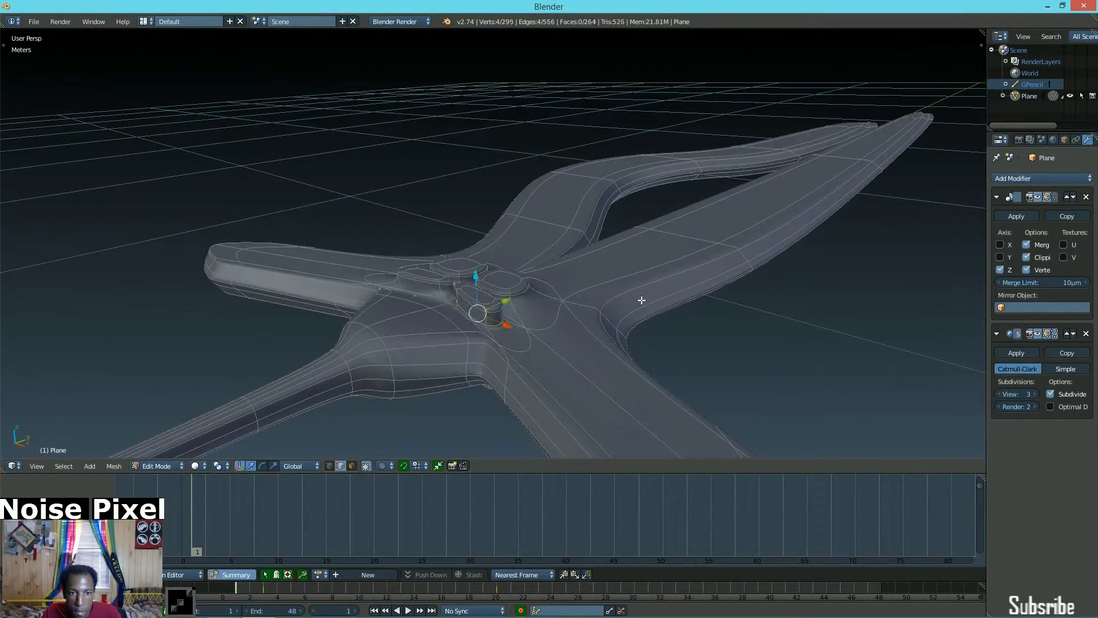
- Undo the raised crossguard blocks and their edge loops, returning to the inset four-face patch at the crossguard's centre
{"action": "key", "text": "ctrl+z"}
{"action": "key", "text": "ctrl+z"}
{"action": "middle_click_drag", "start_coordinate": [615, 301], "coordinate": [673, 316]}
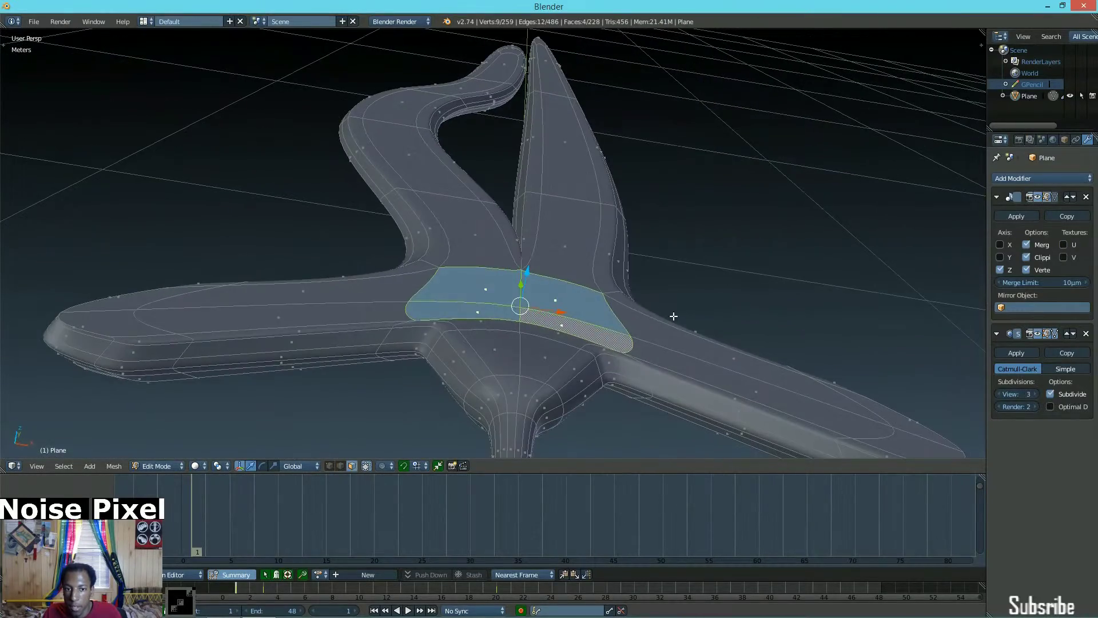
{"action": "middle_click_drag", "start_coordinate": [580, 277], "coordinate": [667, 299]}
{"action": "key", "text": "ctrl+shift+z"}
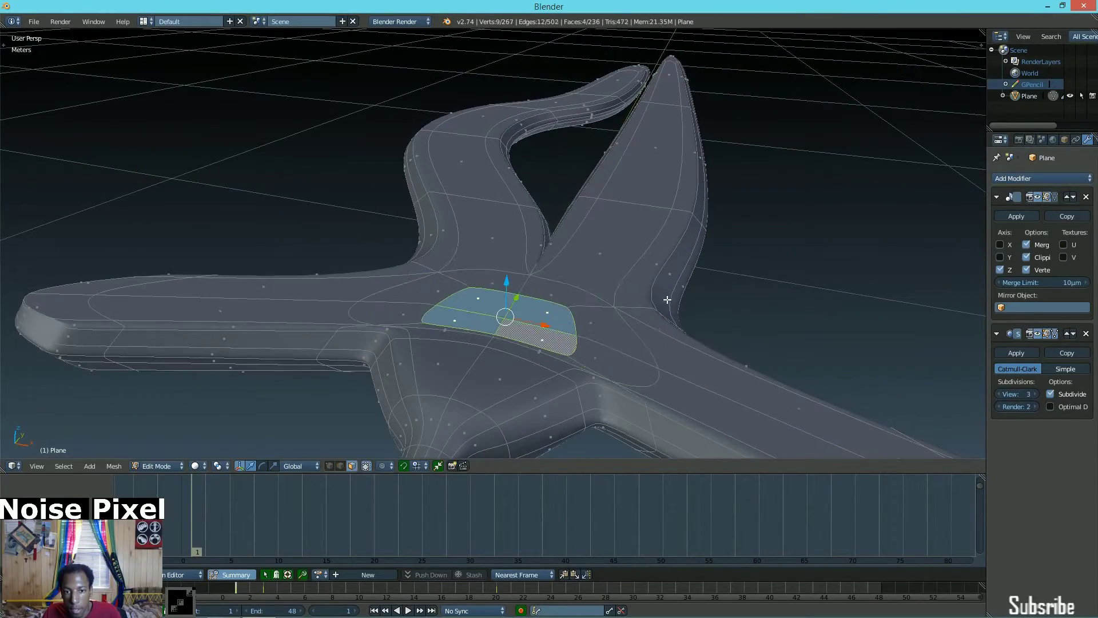
- Lower the inset four-face patch along the Z axis and shift it about 2.5 cm toward the blades
{"action": "middle_click_drag", "start_coordinate": [743, 325], "coordinate": [522, 293]}
{"action": "key", "text": "g"}
{"action": "key", "text": "z"}
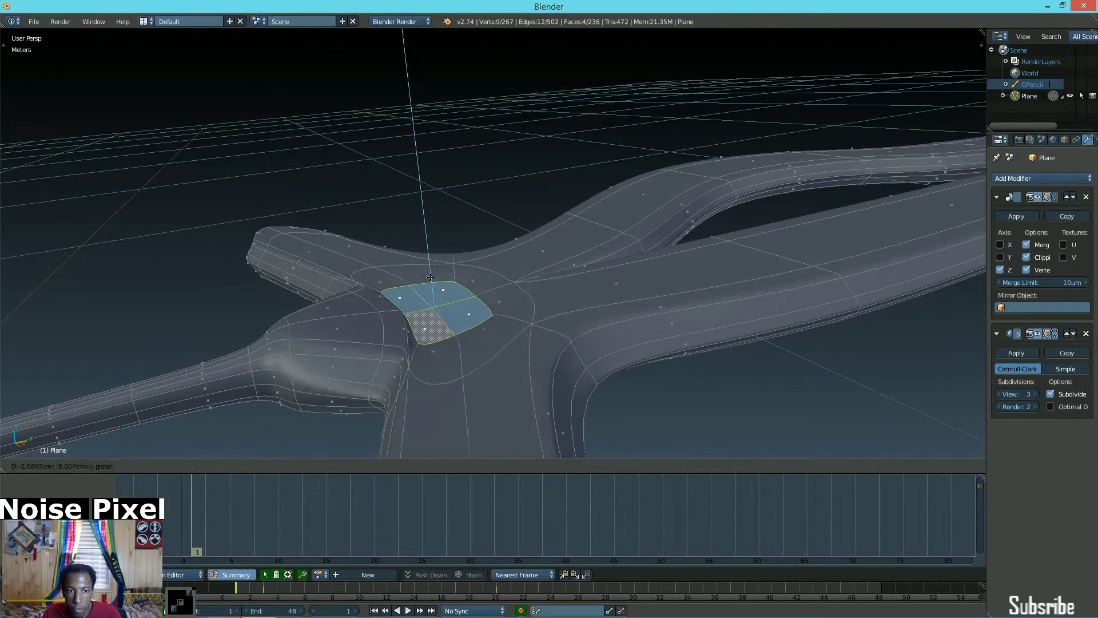
{"action": "key", "text": "g"}
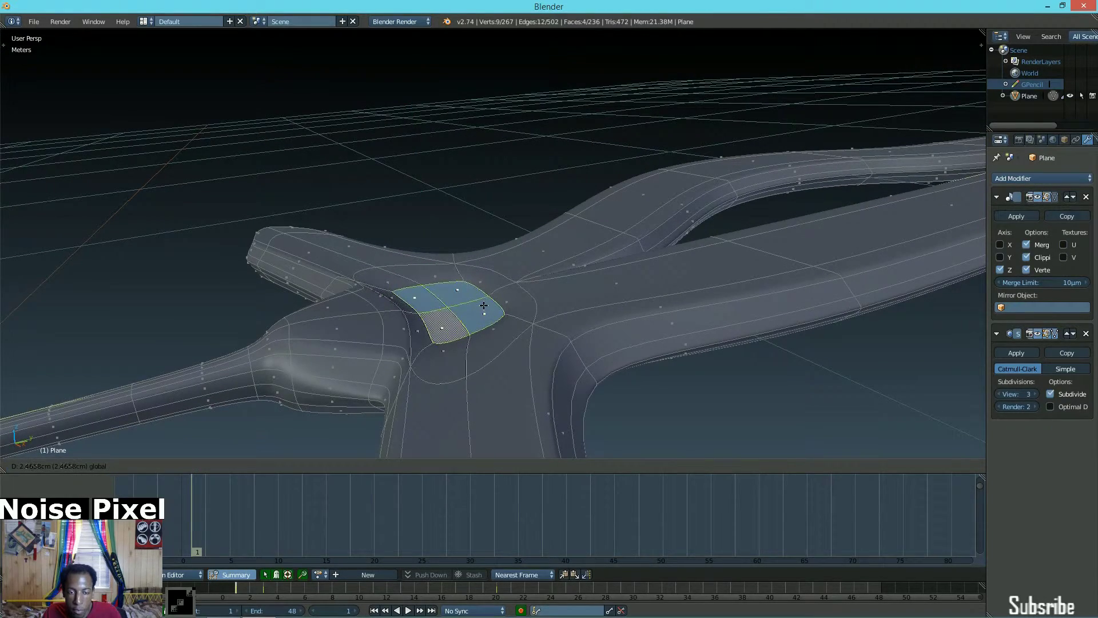
{"action": "left_click", "coordinate": [487, 305]}
- Add a smaller scaled-down ring of faces inside the four-face patch and round it with LoopTools Circle
{"action": "middle_click_drag", "start_coordinate": [487, 305], "coordinate": [549, 305]}
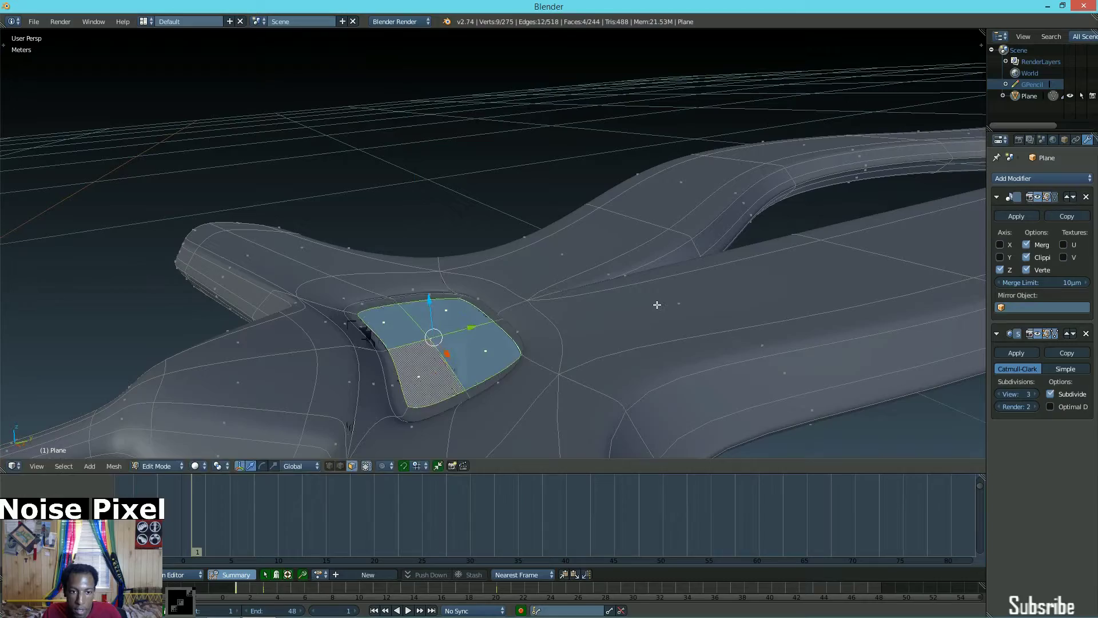
{"action": "key", "text": "s"}
{"action": "left_click", "coordinate": [556, 306]}
{"action": "key", "text": "w"}
{"action": "mouse_move", "coordinate": [549, 306]}
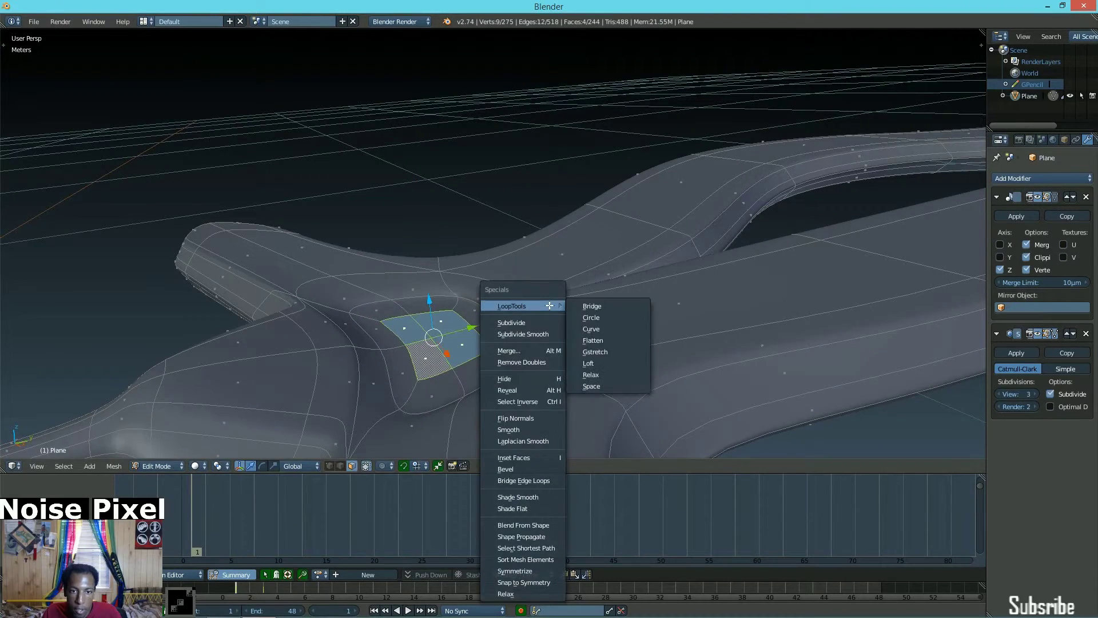
{"action": "left_click", "coordinate": [594, 312]}
- Extrude the rounded patch upward in two stages, the last about 3.2 cm along its normal, to form a raised boss
{"action": "middle_click_drag", "start_coordinate": [595, 311], "coordinate": [466, 309]}
{"action": "left_click_drag", "start_coordinate": [469, 320], "coordinate": [465, 321]}
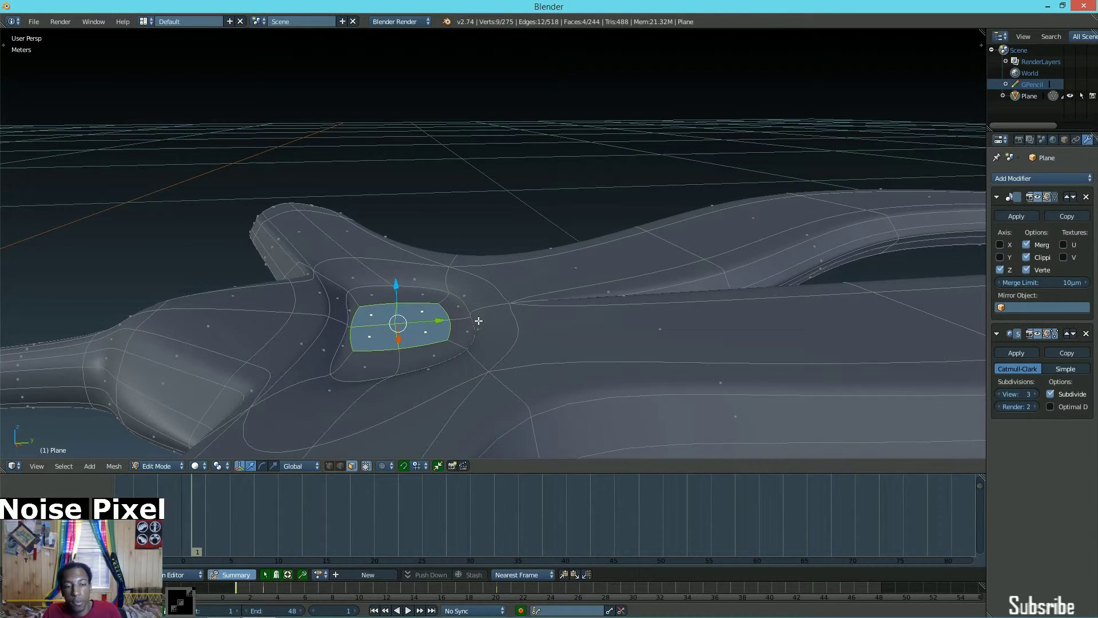
{"action": "left_click", "coordinate": [479, 315]}
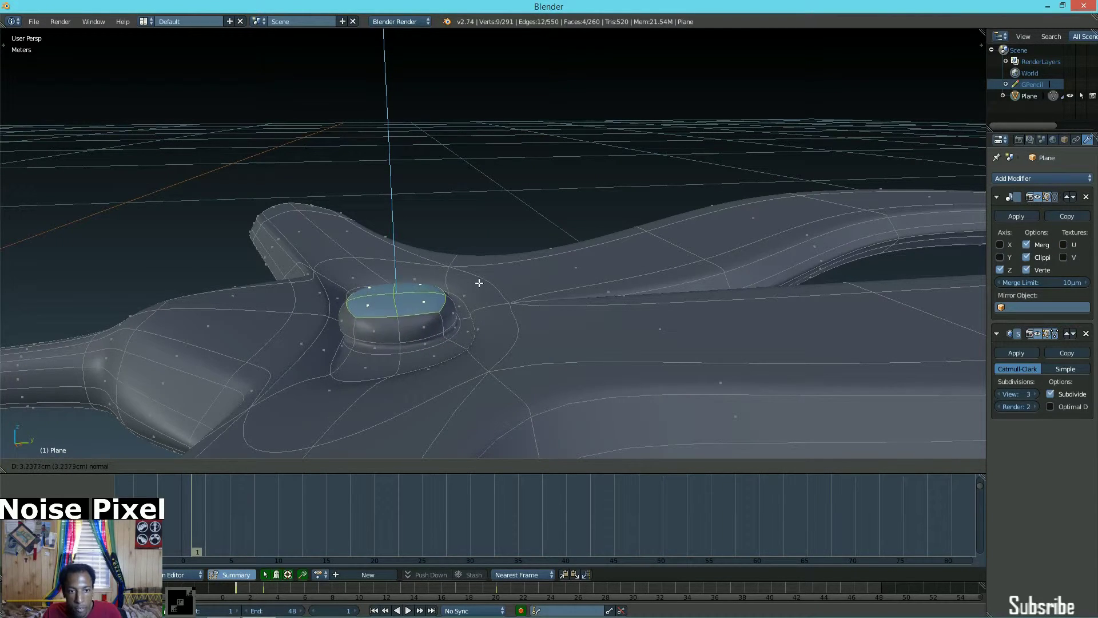
- Inspect the raised round boss on the crossguard in Object Mode
{"action": "mouse_move", "coordinate": [425, 338]}
{"action": "middle_mouse_down"}
{"action": "mouse_move", "coordinate": [453, 384]}
{"action": "mouse_move", "coordinate": [461, 367]}
{"action": "mouse_move", "coordinate": [543, 347]}
{"action": "mouse_move", "coordinate": [532, 320]}
{"action": "mouse_move", "coordinate": [487, 291]}
{"action": "mouse_move", "coordinate": [517, 300]}
{"action": "mouse_move", "coordinate": [549, 349]}
{"action": "mouse_move", "coordinate": [616, 383]}
{"action": "mouse_move", "coordinate": [671, 343]}
{"action": "mouse_move", "coordinate": [537, 316]}
{"action": "mouse_move", "coordinate": [433, 326]}
{"action": "middle_mouse_up"}
{"action": "key", "text": "Tab"}
{"action": "scroll", "coordinate": [462, 364], "scroll_direction": "down", "scroll_amount": 6}
{"action": "scroll", "coordinate": [520, 289], "scroll_direction": "up", "scroll_amount": 4}
{"action": "scroll", "coordinate": [492, 290], "scroll_direction": "down", "scroll_amount": 1}
{"action": "scroll", "coordinate": [527, 284], "scroll_direction": "up", "scroll_amount": 2}
{"action": "middle_click_drag", "start_coordinate": [526, 405], "coordinate": [453, 316]}
- Try selecting the face loops around the boss, and select the two crossguard faces beside its base
{"action": "scroll", "coordinate": [500, 302], "scroll_direction": "up", "scroll_amount": 4}
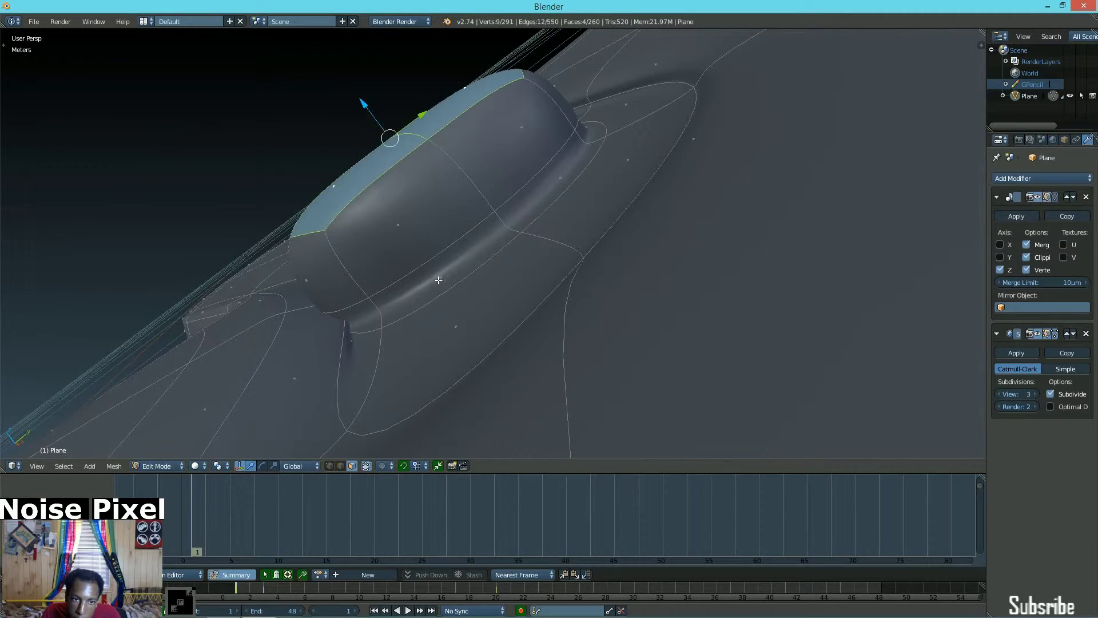
{"action": "right_click", "coordinate": [373, 309], "text": "alt+shift"}
{"action": "right_click", "coordinate": [368, 266], "text": "alt+shift"}
{"action": "middle_click_drag", "start_coordinate": [470, 164], "coordinate": [351, 264]}
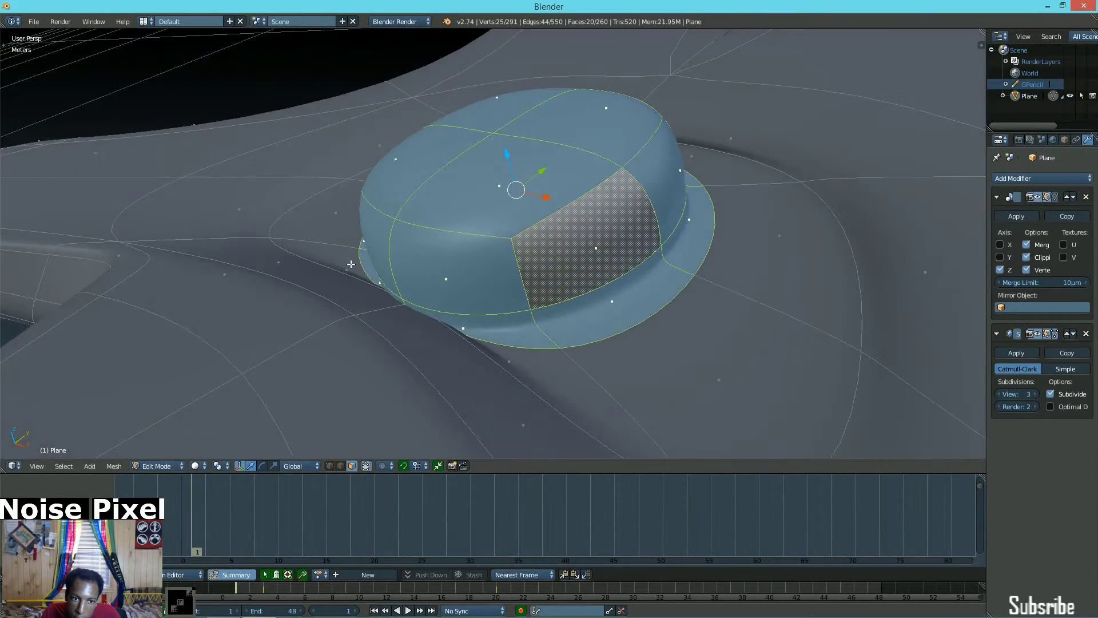
{"action": "right_click", "coordinate": [363, 290]}
{"action": "right_click", "coordinate": [399, 307], "text": "shift"}
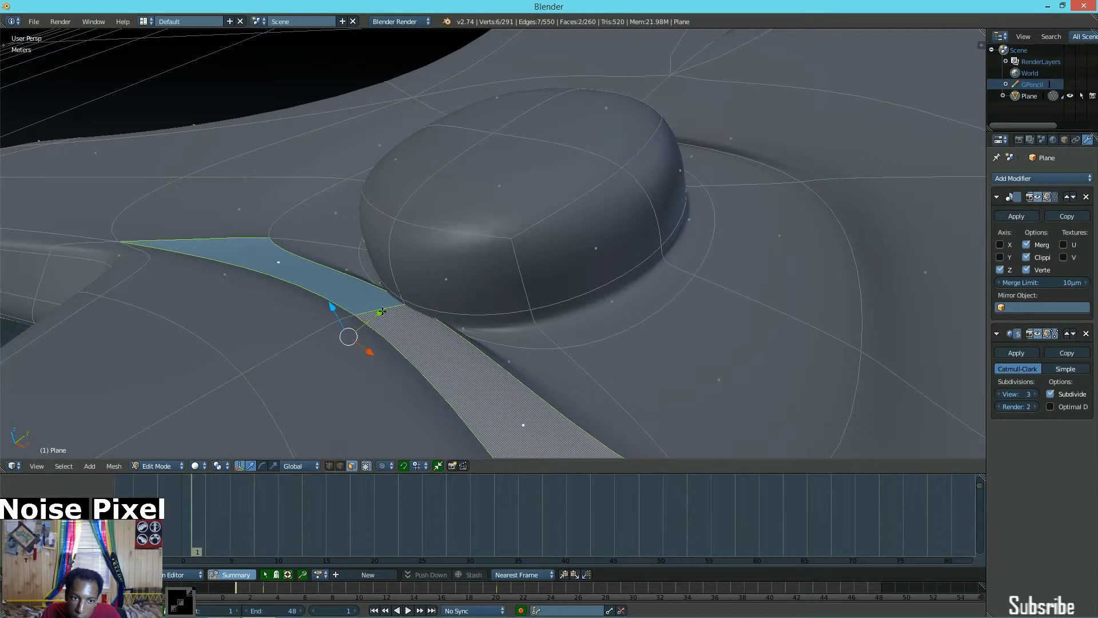
- Examine the boss and the surrounding crossguard in Object Mode from the side
{"action": "scroll", "coordinate": [382, 311], "scroll_direction": "down", "scroll_amount": 5}
{"action": "key", "text": "Tab"}
{"action": "middle_click_drag", "start_coordinate": [400, 321], "coordinate": [658, 302]}
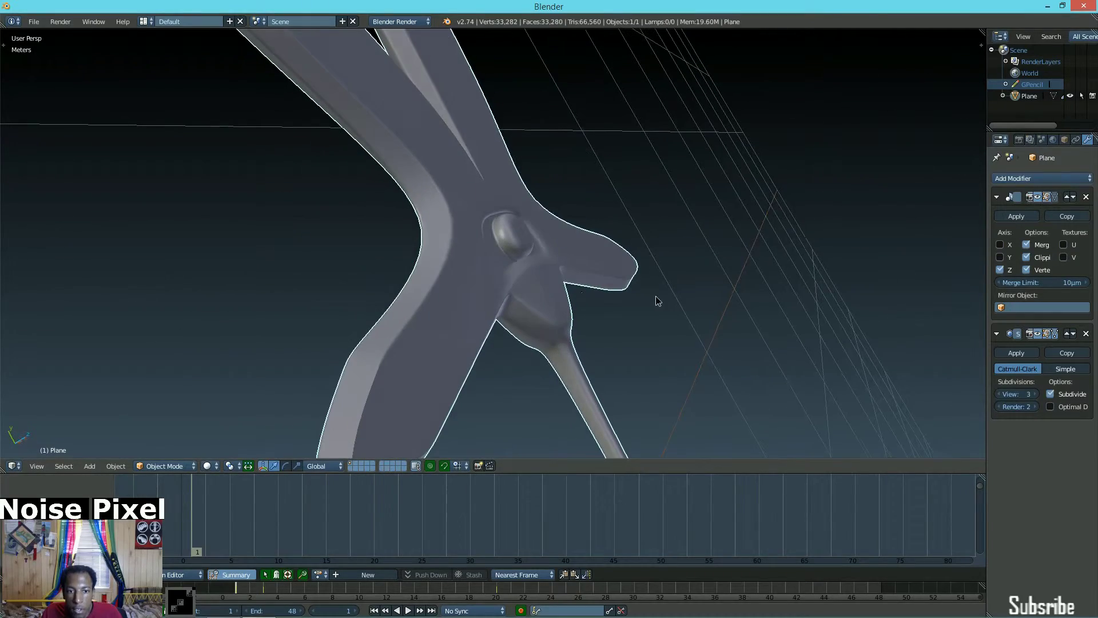
{"action": "key", "text": "ctrl+s"}
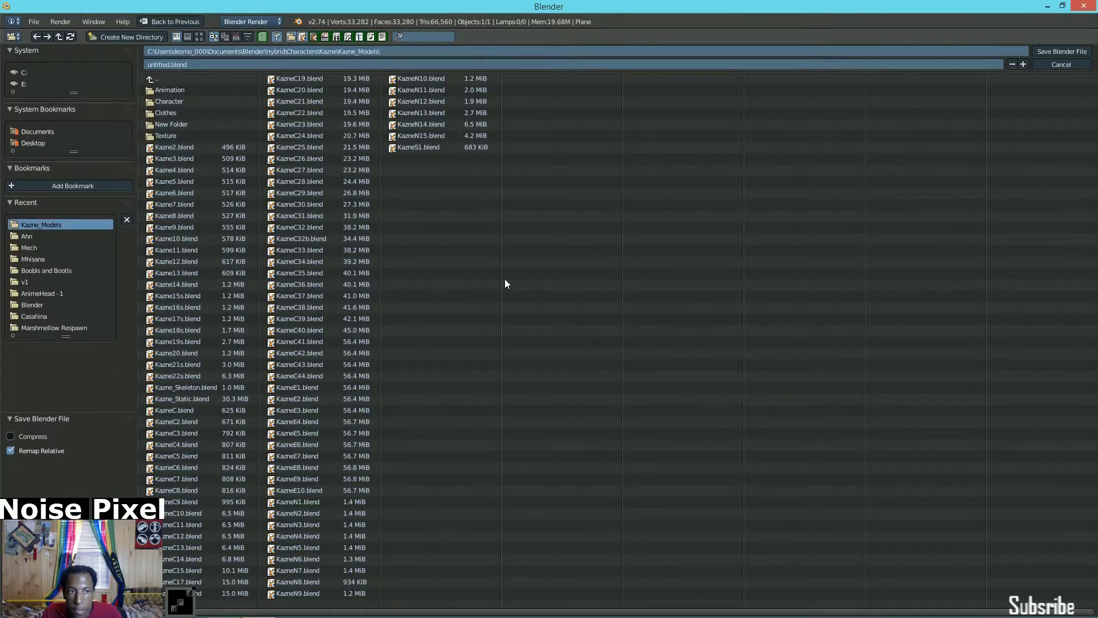
{"action": "key", "text": "Escape"}
{"action": "middle_click_drag", "start_coordinate": [595, 303], "coordinate": [562, 296]}
{"action": "key", "text": "alt+Tab"}
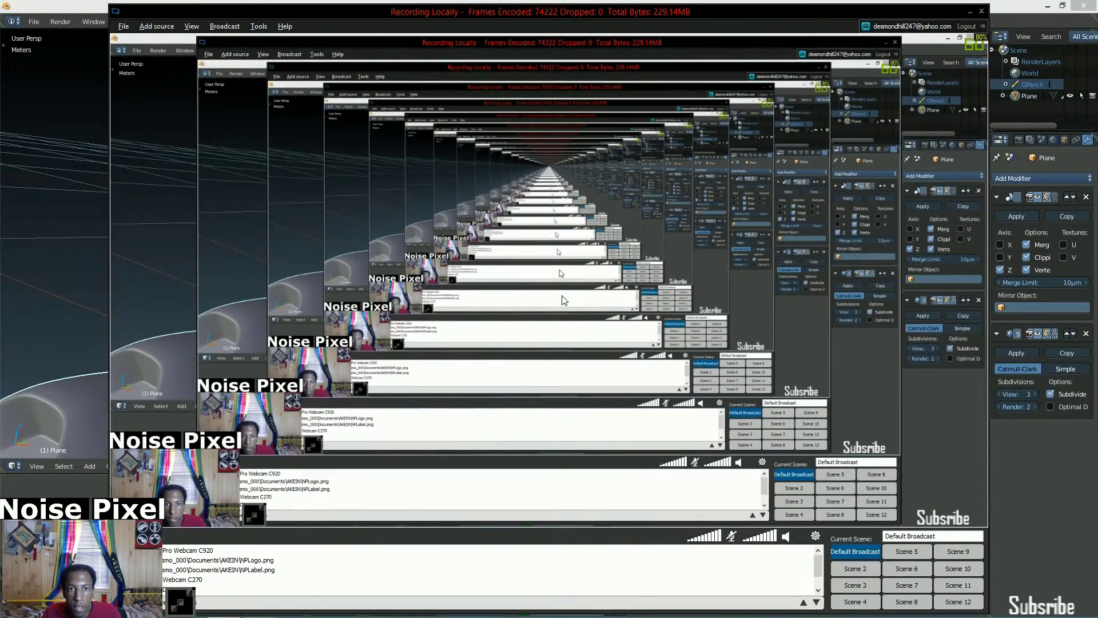
{"action": "key", "text": "alt+Tab"}
- Review the complete sword from several angles and deselect it to check the shape without its outline
{"action": "middle_click_drag", "start_coordinate": [564, 301], "coordinate": [152, 326]}
{"action": "scroll", "coordinate": [442, 375], "scroll_direction": "up", "scroll_amount": 5}
{"action": "middle_click_drag", "start_coordinate": [442, 375], "coordinate": [551, 288]}
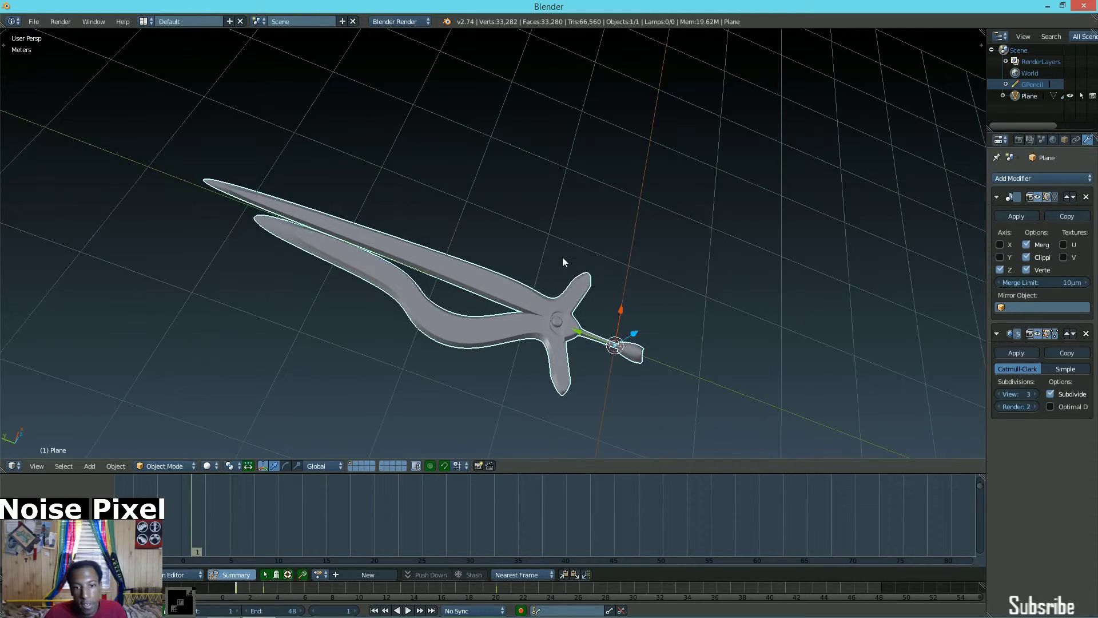
{"action": "middle_click_drag", "start_coordinate": [591, 347], "coordinate": [522, 255]}
{"action": "key", "text": "a"}
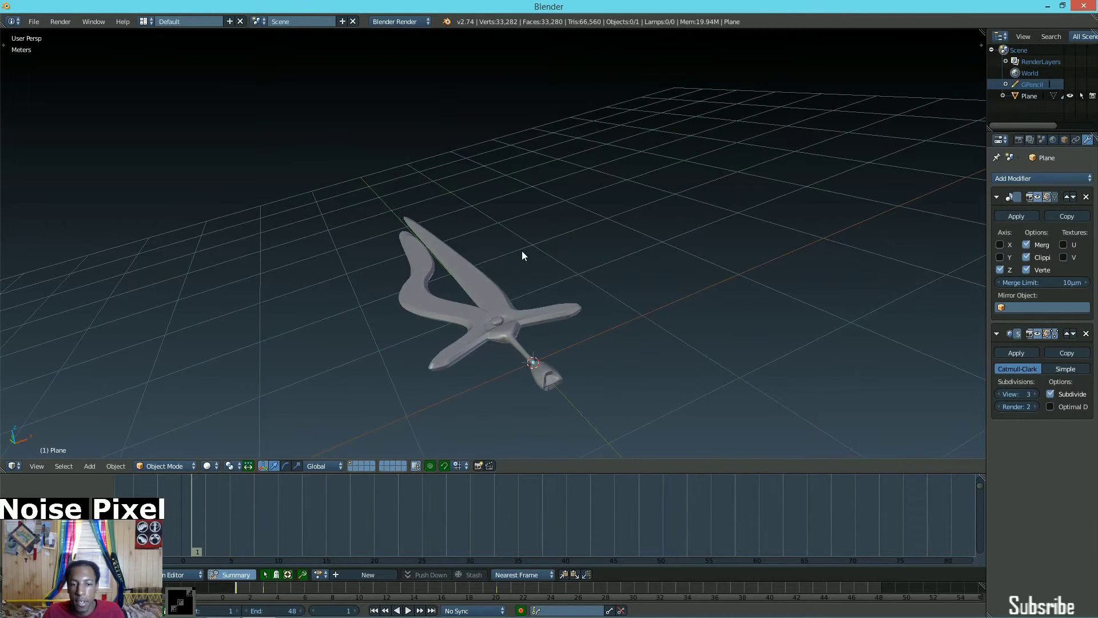
{"action": "middle_click_drag", "start_coordinate": [591, 313], "coordinate": [591, 364]}
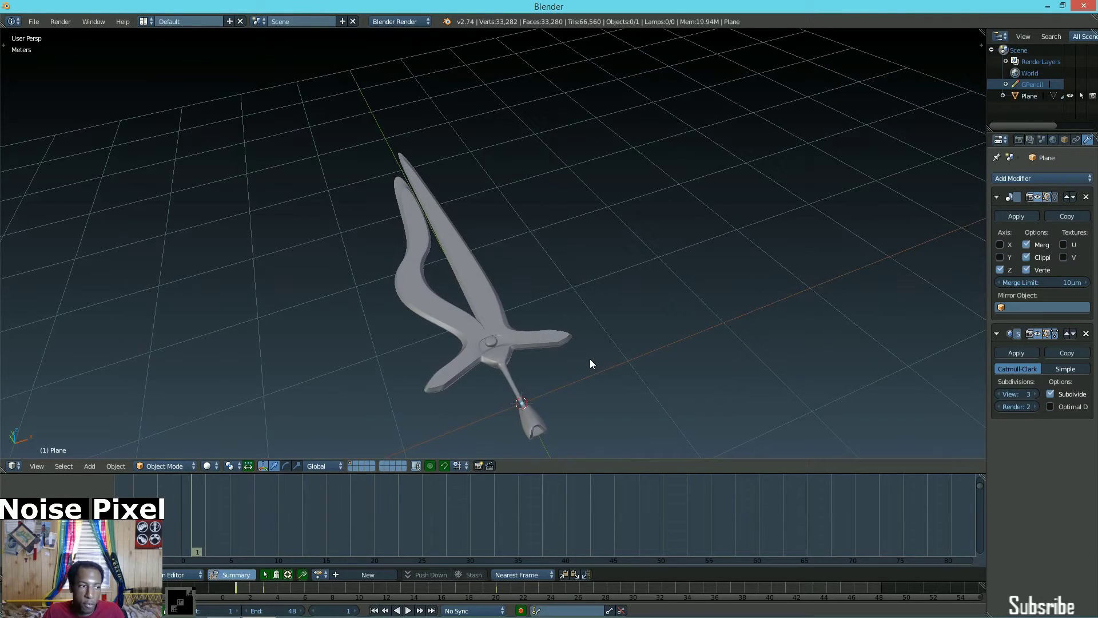